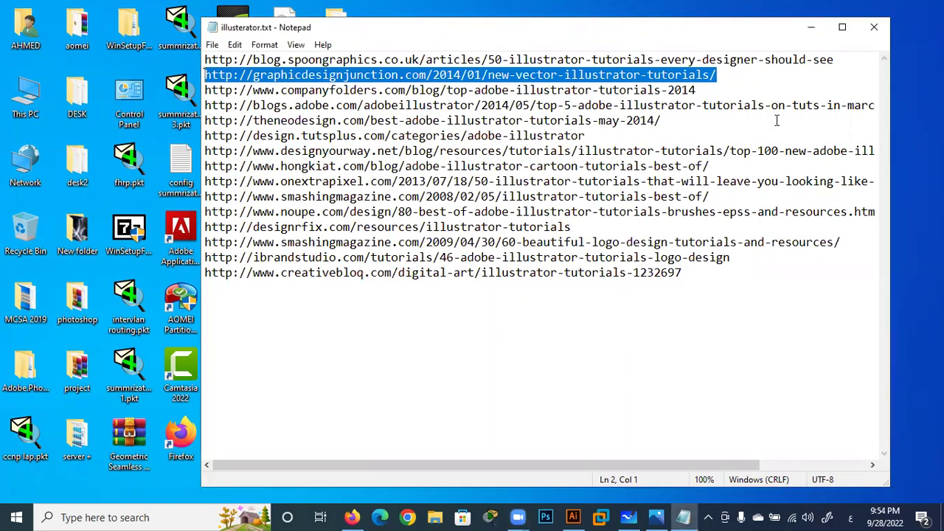
# Bring up the empty Illustrator workspace, then put the illusterator.txt link list back in front.
pyautogui.click(585, 516)
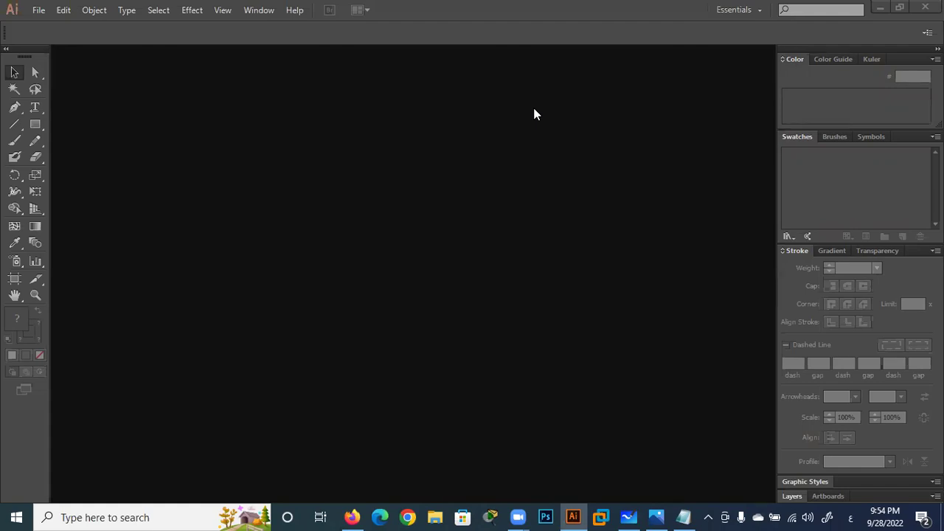
pyautogui.click(576, 516)
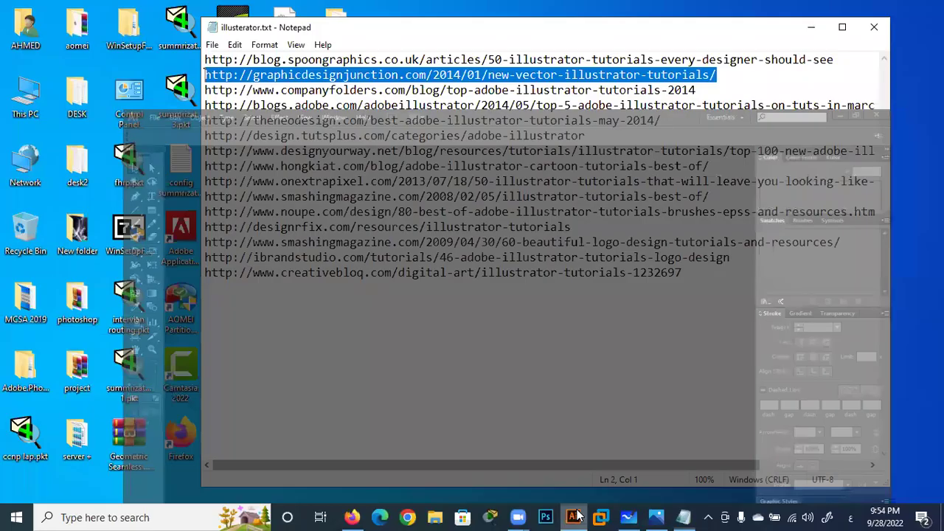
pyautogui.click(575, 516)
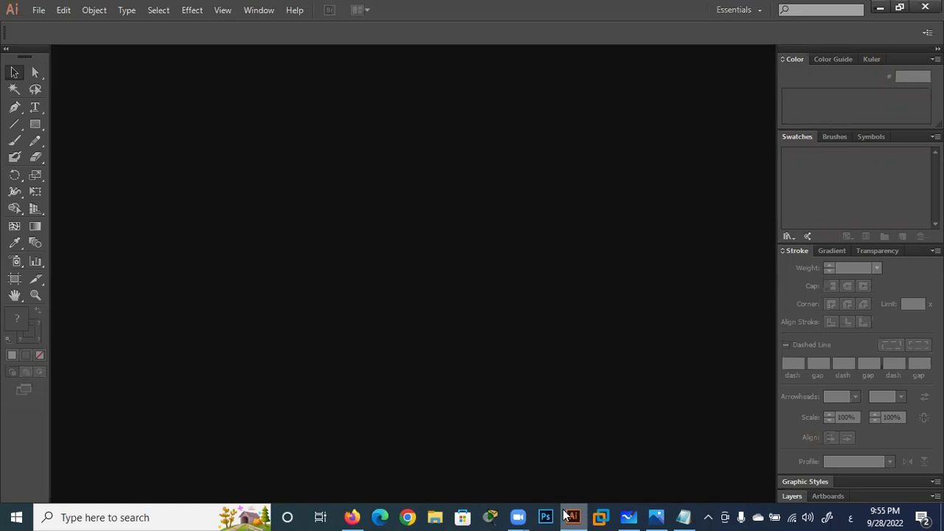
pyautogui.click(684, 518)
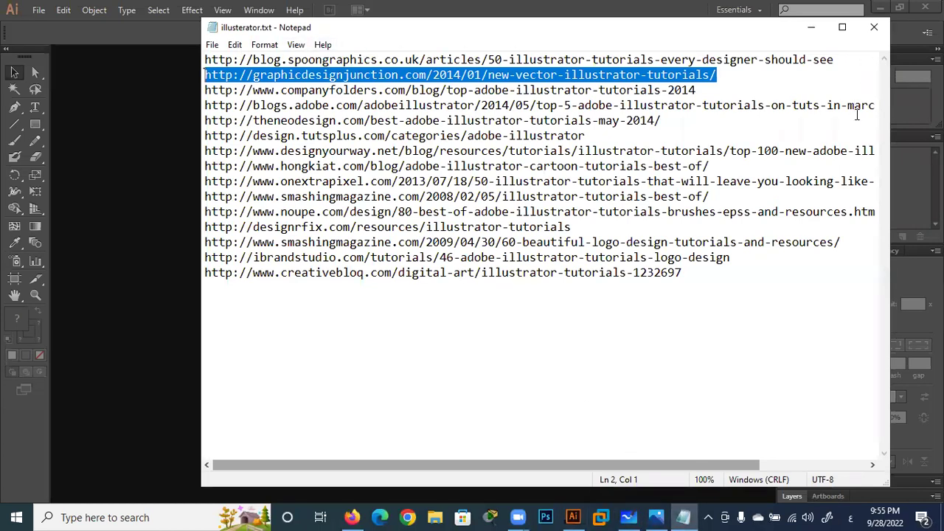
# Shift the Notepad window left and widen it so long URLs show fully.
pyautogui.moveTo(893, 171); pyautogui.dragTo(942, 171)
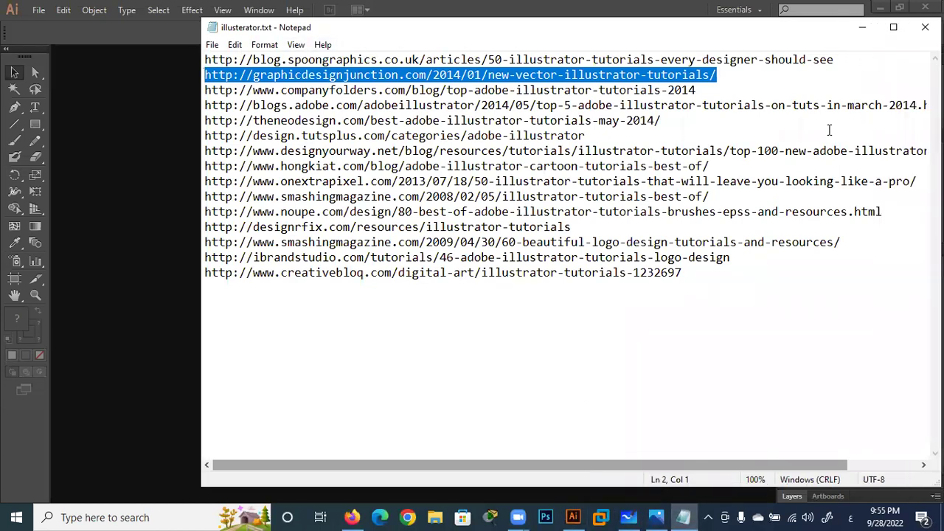
pyautogui.moveTo(727, 32); pyautogui.dragTo(589, 33)
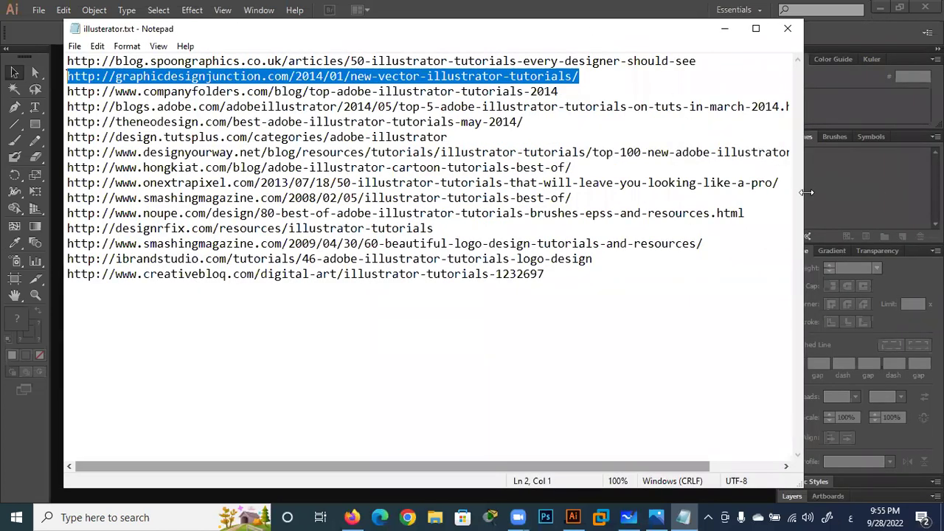
pyautogui.moveTo(806, 192); pyautogui.dragTo(928, 192)
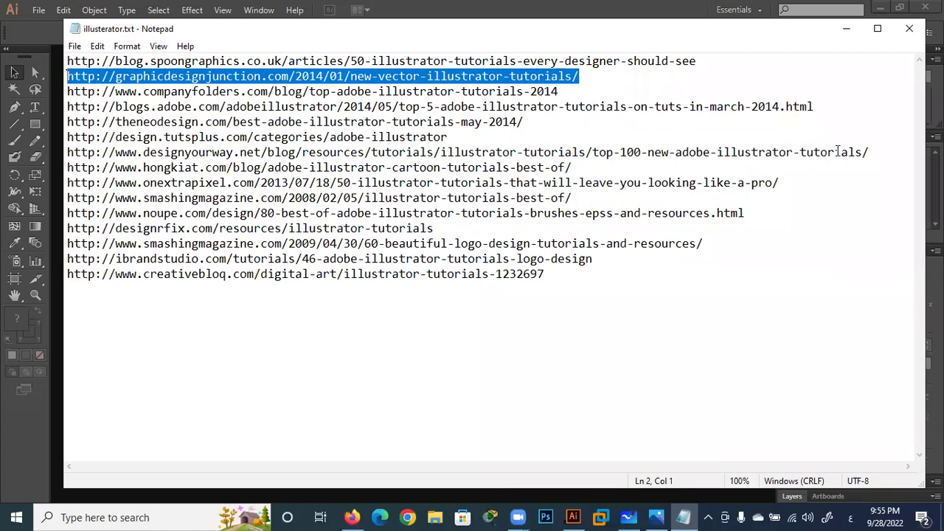
# Highlight 'illustrator-tutorials' on line 7 and the years 2009, 2008 and 2014.
pyautogui.moveTo(864, 151); pyautogui.dragTo(714, 151)
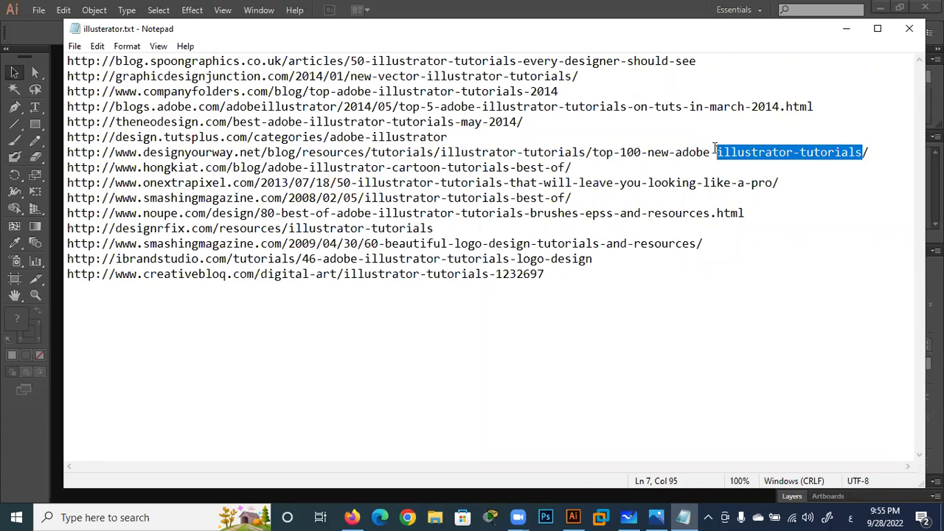
pyautogui.moveTo(290, 244); pyautogui.dragTo(315, 243)
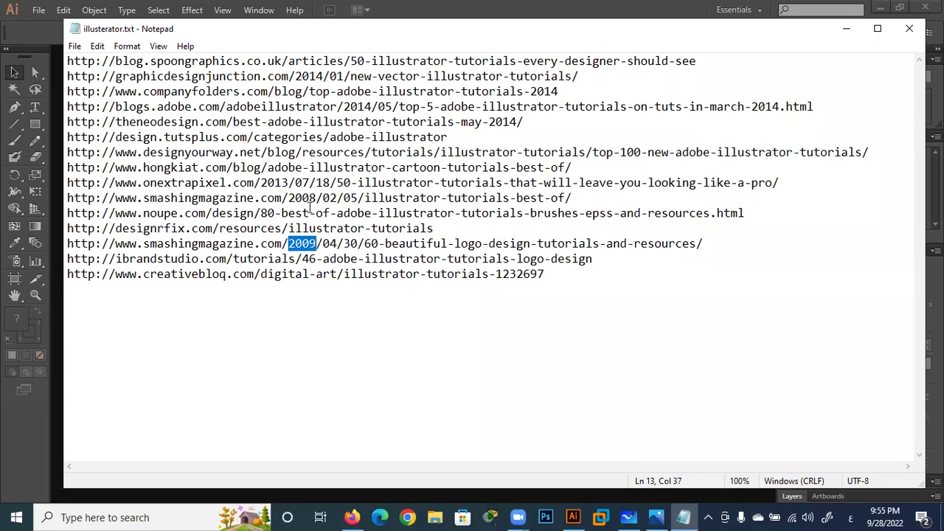
pyautogui.moveTo(290, 198); pyautogui.dragTo(321, 198)
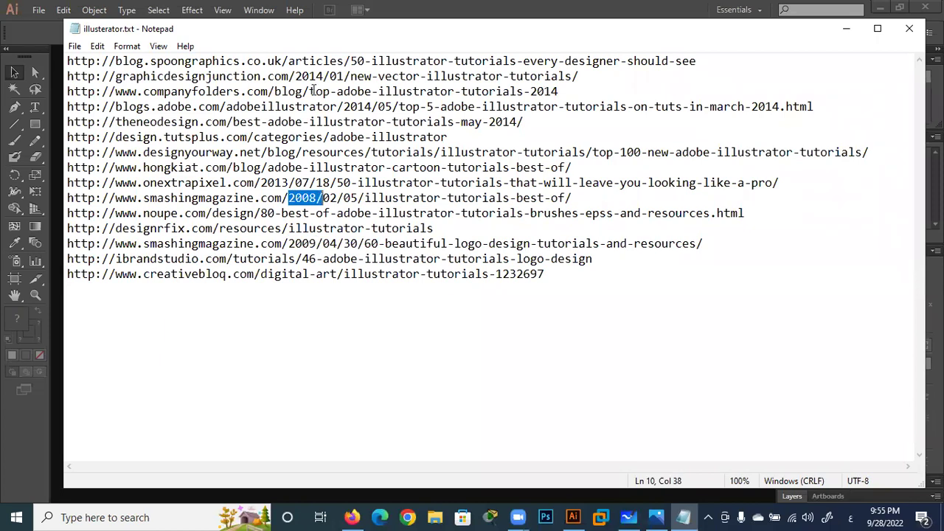
pyautogui.moveTo(295, 76); pyautogui.dragTo(323, 76)
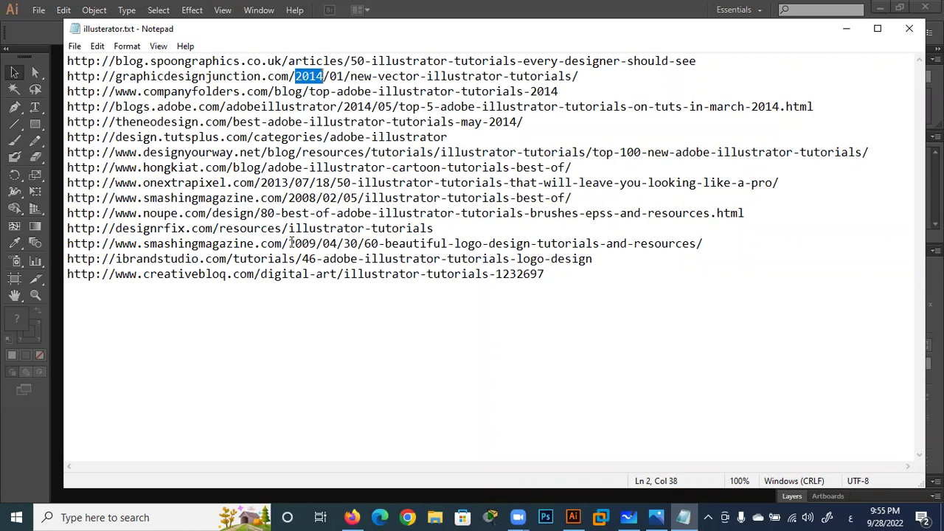
pyautogui.moveTo(290, 244); pyautogui.dragTo(317, 244)
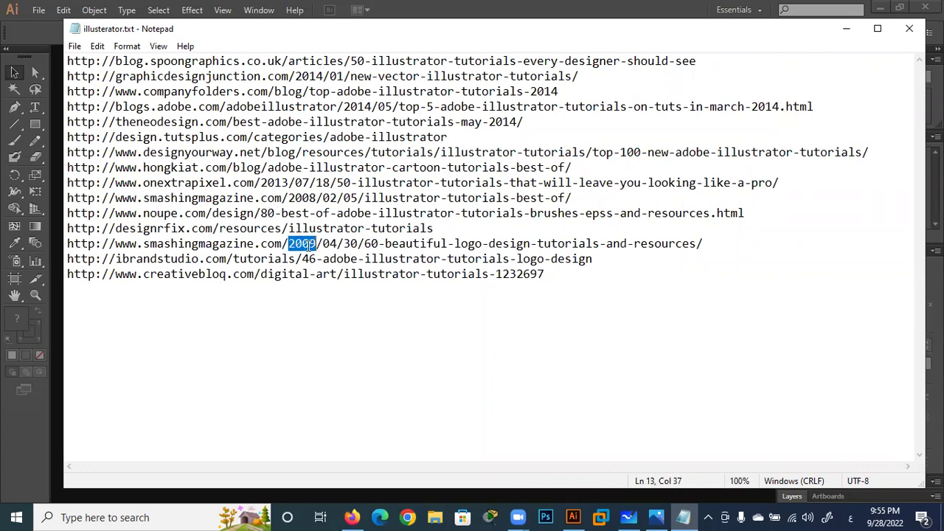
# Slightly narrow and nudge the window, then select the graphicdesignjunction link on line 2.
pyautogui.hotkey('alt', 'Tab')
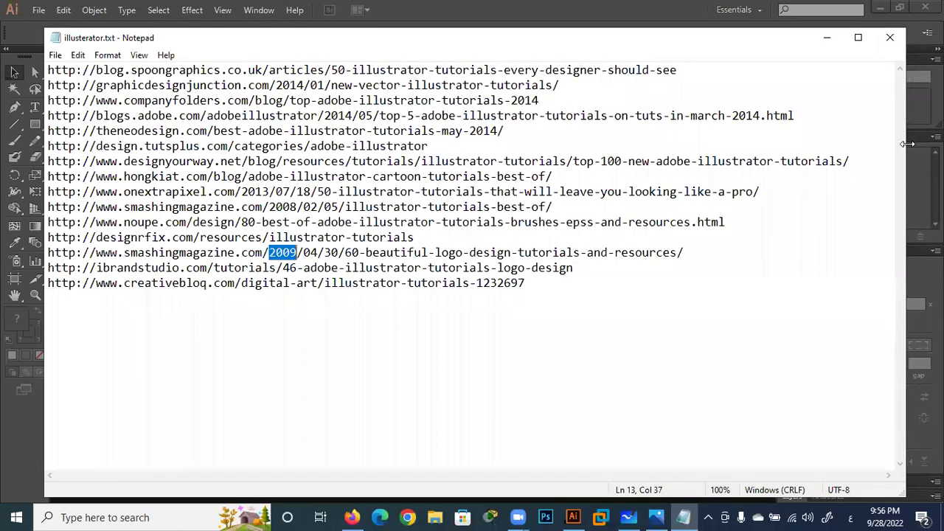
pyautogui.moveTo(908, 144); pyautogui.dragTo(890, 144)
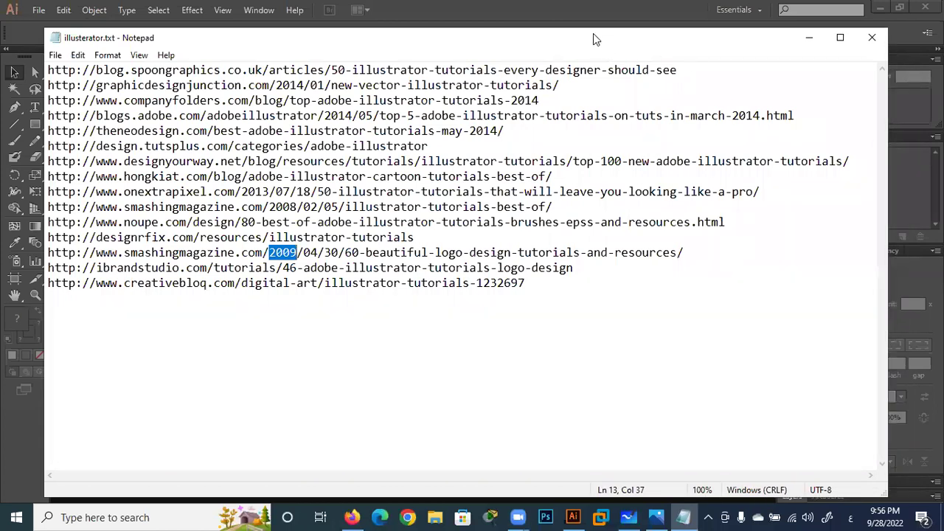
pyautogui.moveTo(593, 38); pyautogui.dragTo(596, 35)
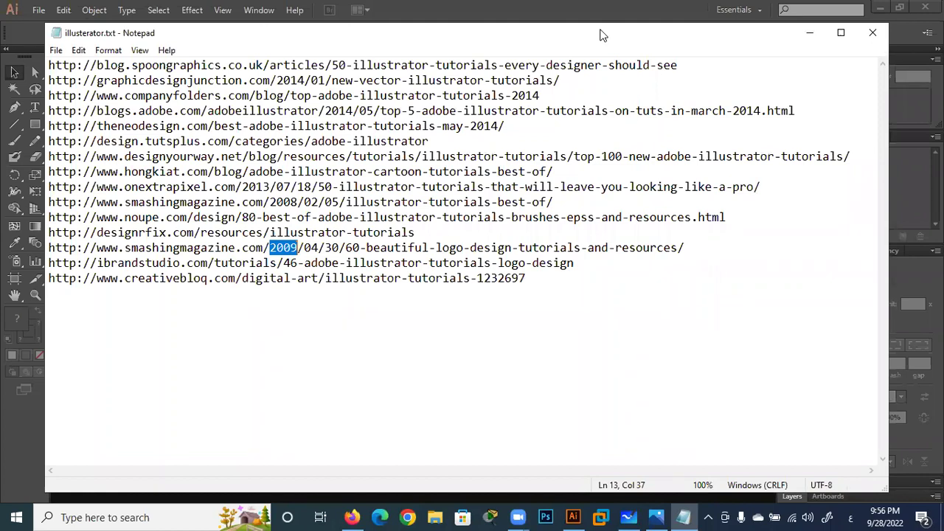
pyautogui.moveTo(561, 80); pyautogui.dragTo(49, 79)
# Copy the line 2 graphicdesignjunction URL and load it in Chrome with Paste and go.
pyautogui.rightClick(65, 92)
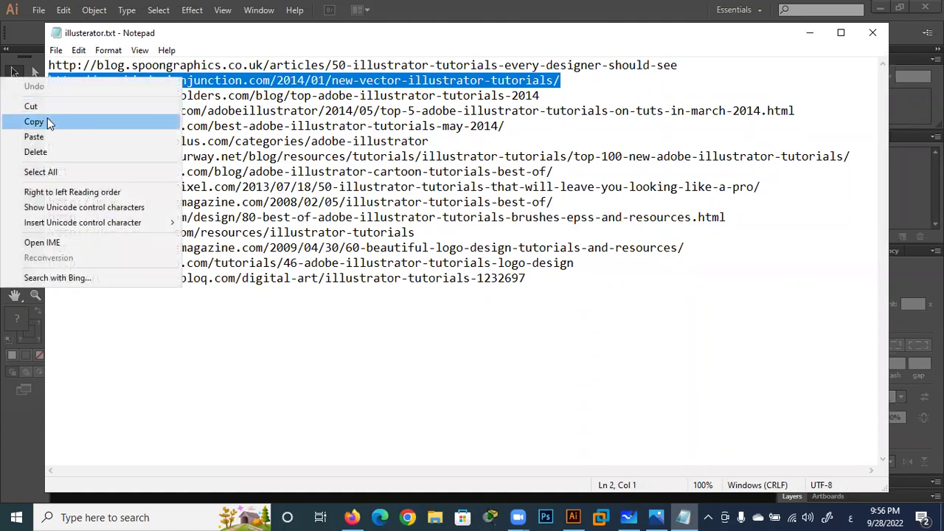
pyautogui.click(48, 120)
pyautogui.click(411, 517)
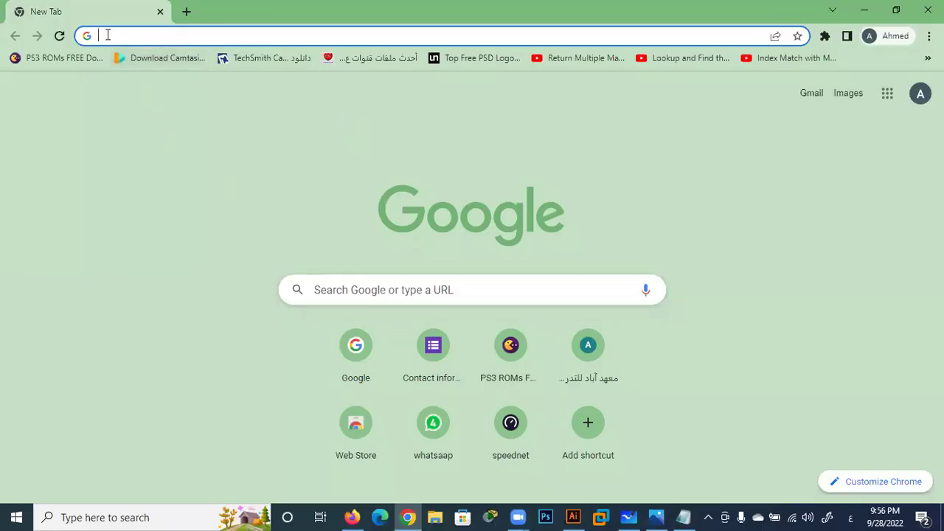
pyautogui.rightClick(108, 36)
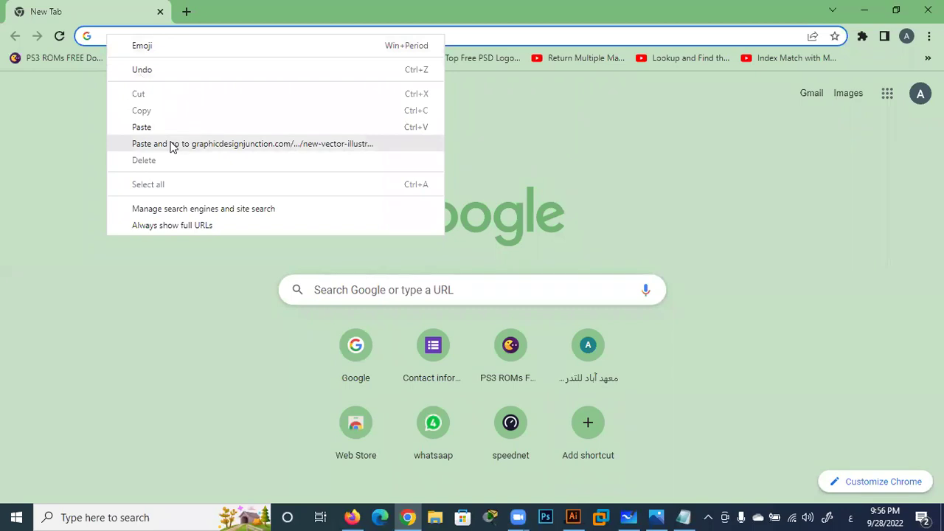
pyautogui.click(175, 145)
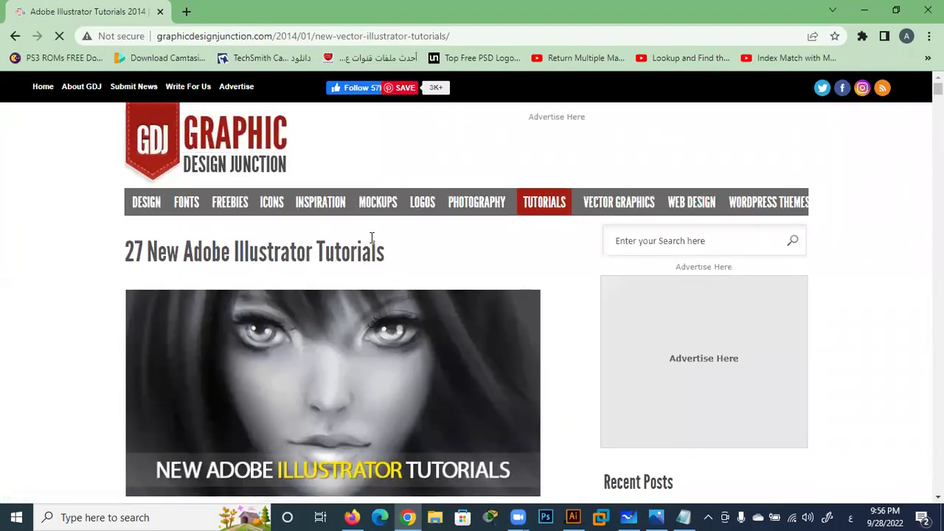
pyautogui.scroll(-5, 371, 243)
pyautogui.scroll(-5, 371, 239)
pyautogui.scroll(-5, 372, 237)
pyautogui.scroll(-5, 371, 238)
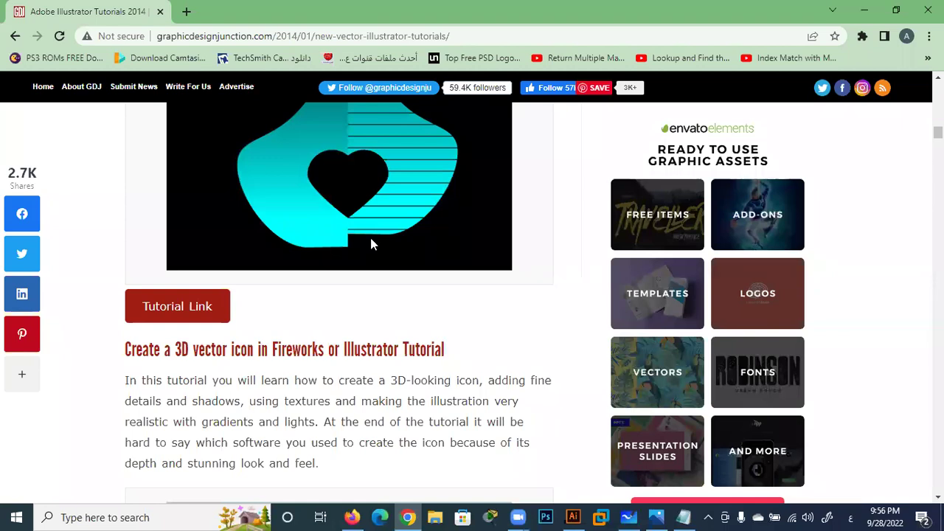
# Scroll the roundup down to the 'Create a Skating Girl With Basic Shapes' entry.
pyautogui.scroll(-4, 371, 245)
pyautogui.scroll(-4, 370, 244)
pyautogui.scroll(-4, 371, 244)
pyautogui.scroll(-5, 371, 244)
pyautogui.scroll(-8, 371, 240)
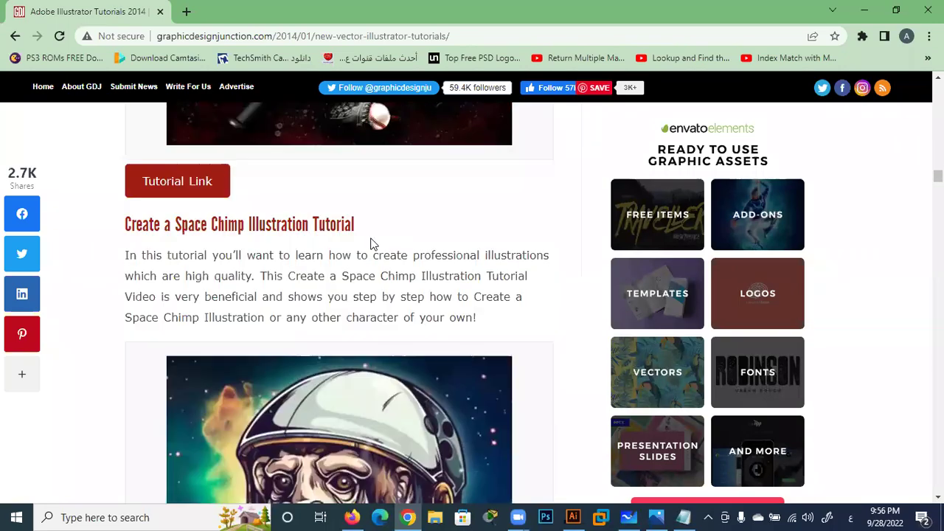
pyautogui.scroll(-8, 371, 239)
pyautogui.scroll(-4, 372, 240)
pyautogui.scroll(-4, 371, 240)
pyautogui.scroll(-2, 371, 243)
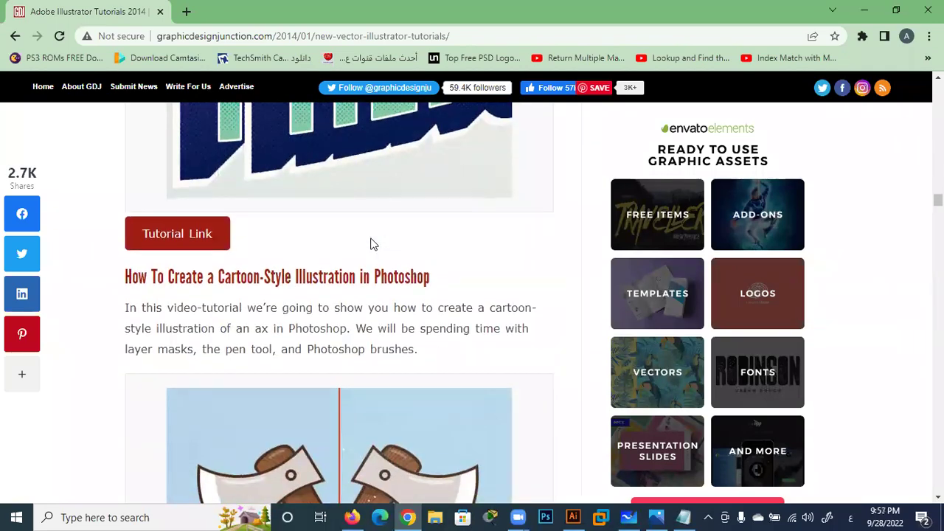
pyautogui.scroll(-3, 371, 243)
pyautogui.scroll(-1, 371, 244)
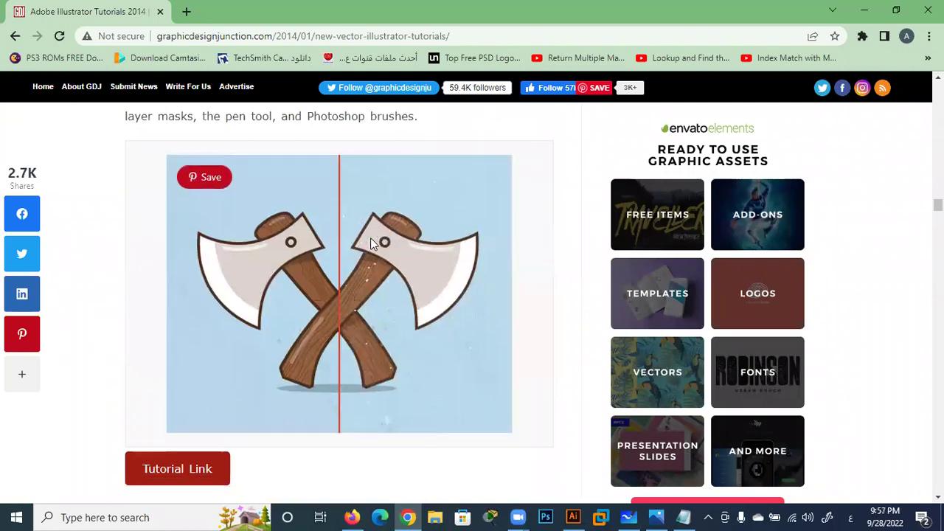
pyautogui.scroll(-6, 371, 244)
pyautogui.scroll(-3, 372, 243)
pyautogui.scroll(-5, 371, 244)
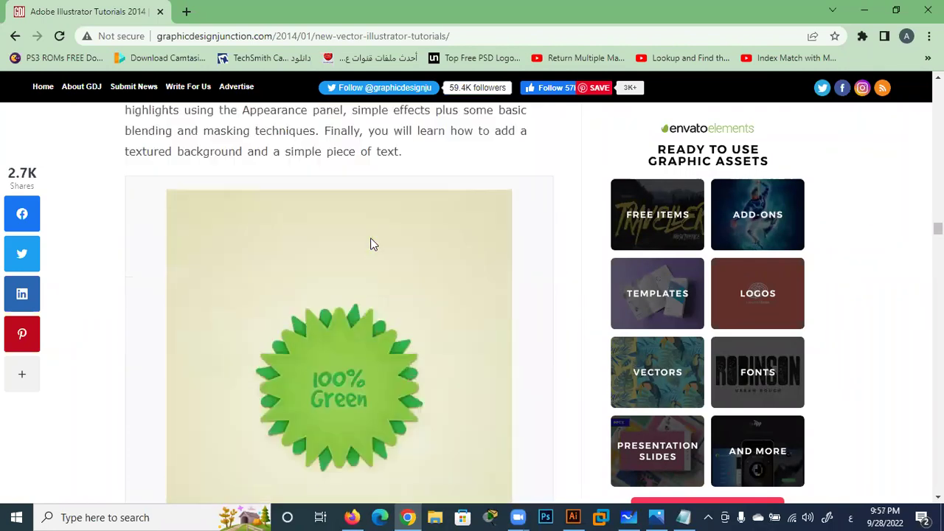
pyautogui.scroll(8, 371, 244)
pyautogui.scroll(5, 371, 244)
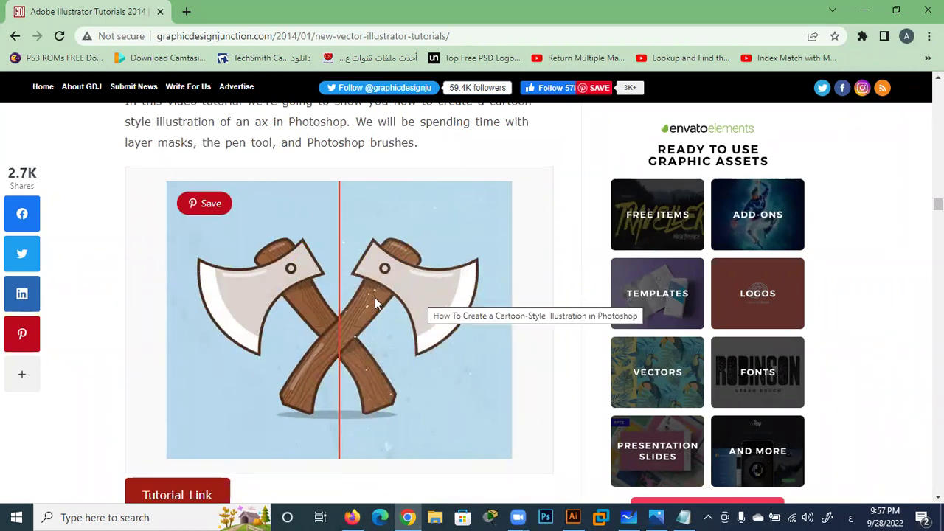
pyautogui.scroll(-5, 375, 299)
pyautogui.scroll(-5, 375, 299)
pyautogui.scroll(-5, 375, 299)
pyautogui.scroll(-5, 375, 303)
pyautogui.scroll(-5, 375, 303)
pyautogui.scroll(-5, 375, 303)
pyautogui.scroll(-5, 375, 303)
pyautogui.scroll(-3, 375, 299)
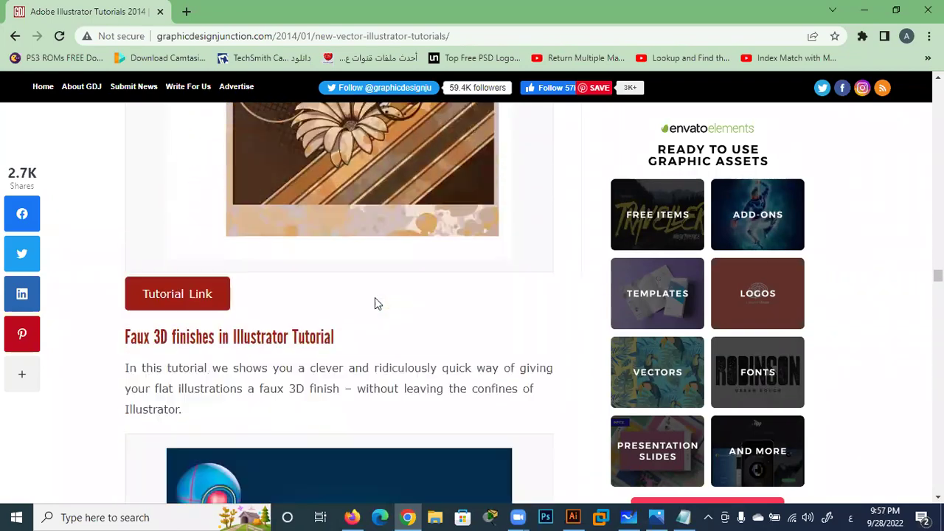
pyautogui.scroll(-5, 375, 299)
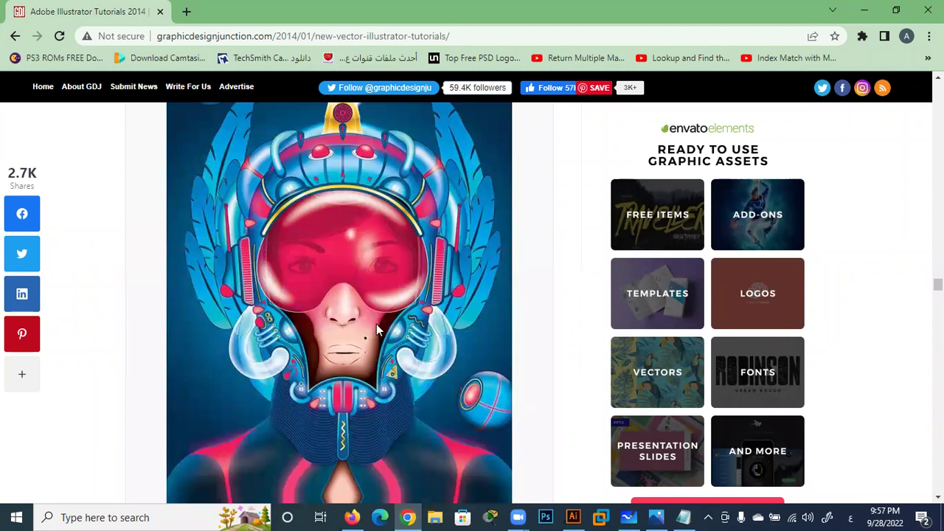
pyautogui.scroll(-2, 329, 328)
pyautogui.scroll(2, 340, 316)
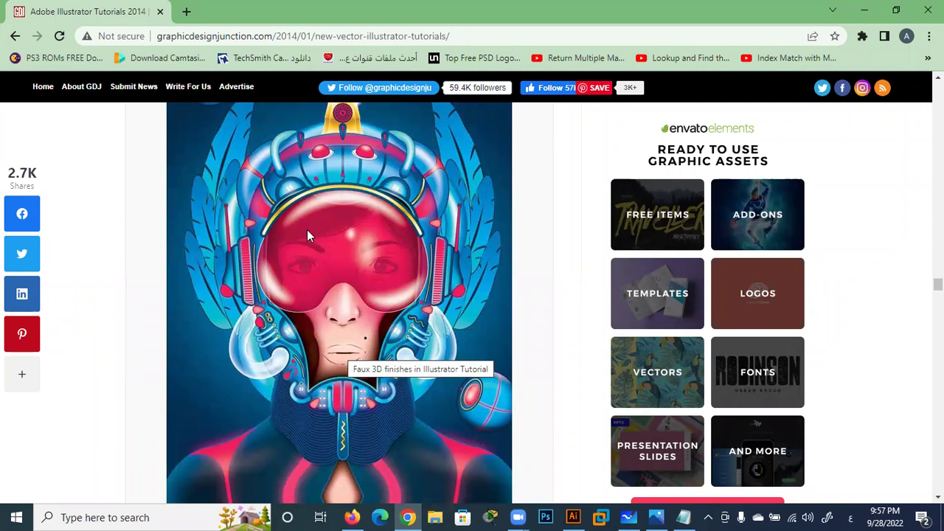
pyautogui.scroll(-3, 371, 378)
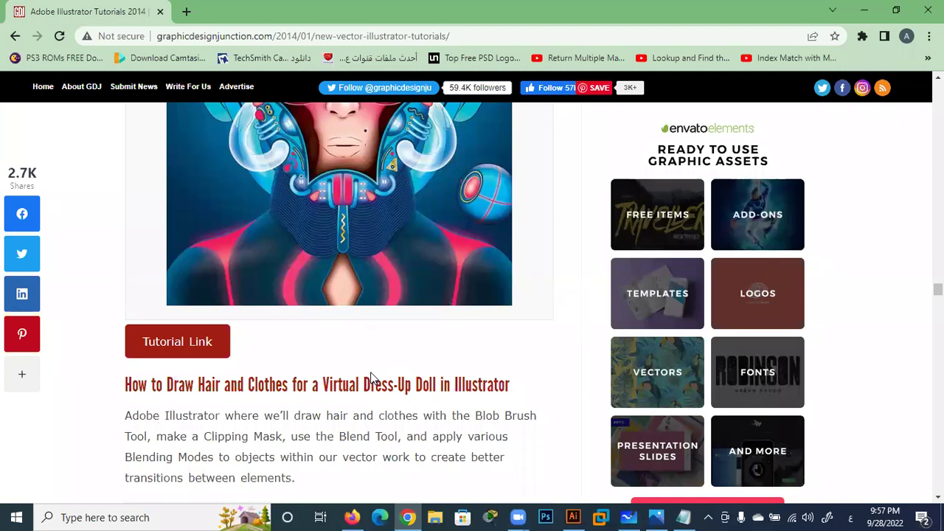
pyautogui.scroll(-2, 371, 378)
pyautogui.scroll(-3, 371, 377)
pyautogui.scroll(-3, 371, 378)
pyautogui.scroll(-3, 371, 378)
pyautogui.scroll(3, 371, 372)
pyautogui.scroll(-3, 359, 258)
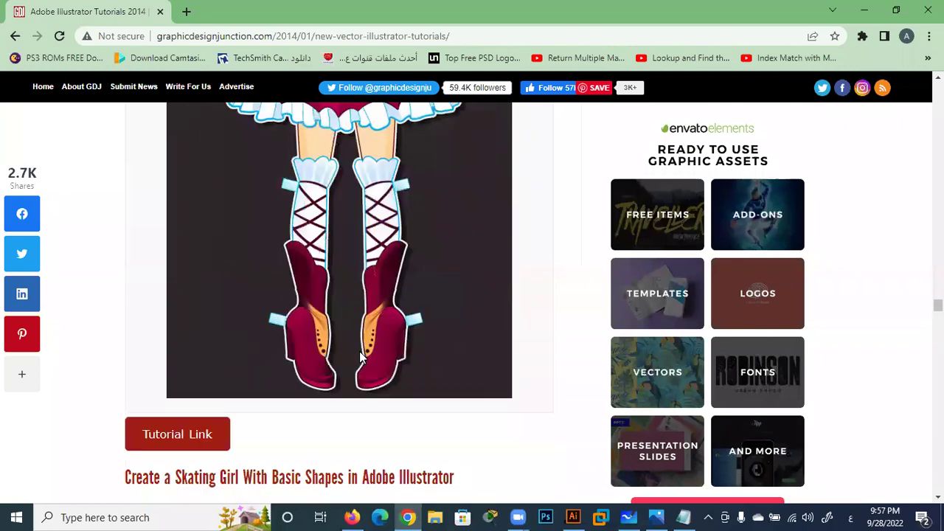
pyautogui.scroll(-4, 360, 351)
pyautogui.scroll(-3, 360, 351)
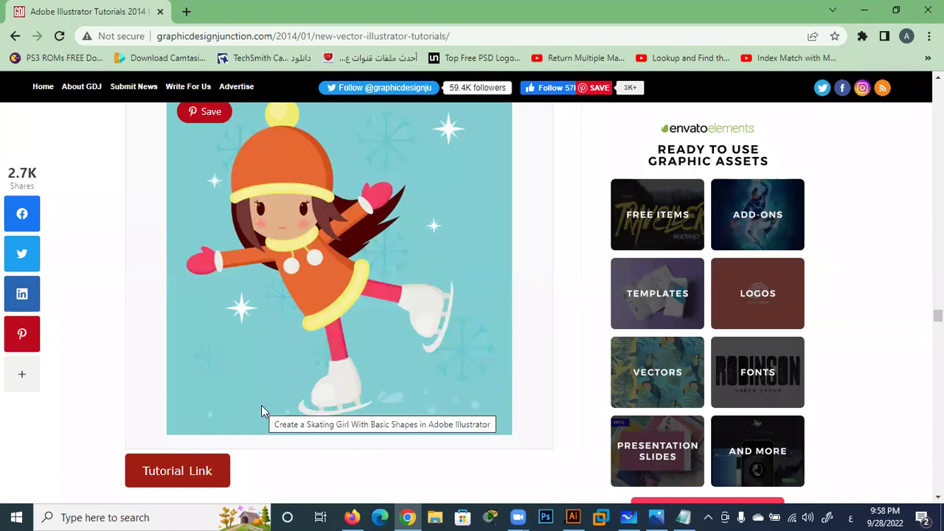
# Open the skating girl tutorial link and scroll to '1. Create the Face', Step 1.
pyautogui.click(177, 476)
pyautogui.scroll(-5, 353, 398)
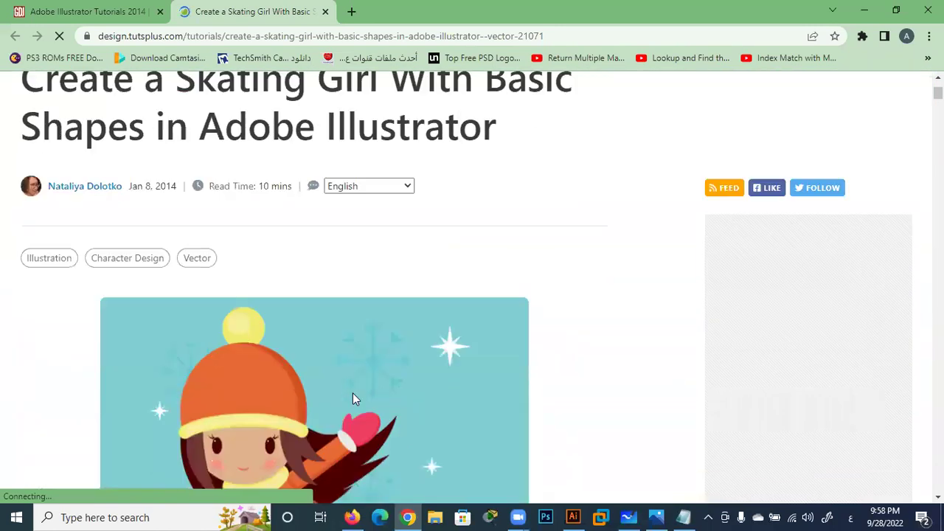
pyautogui.scroll(-4, 352, 396)
pyautogui.scroll(3, 352, 397)
pyautogui.scroll(-5, 259, 267)
pyautogui.scroll(2, 258, 262)
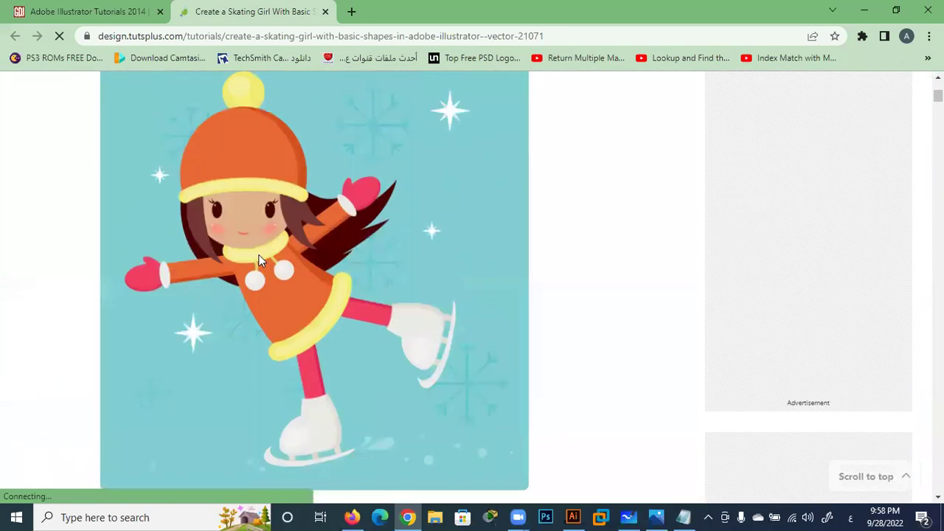
pyautogui.scroll(-4, 259, 260)
pyautogui.scroll(-6, 266, 274)
pyautogui.scroll(4, 266, 274)
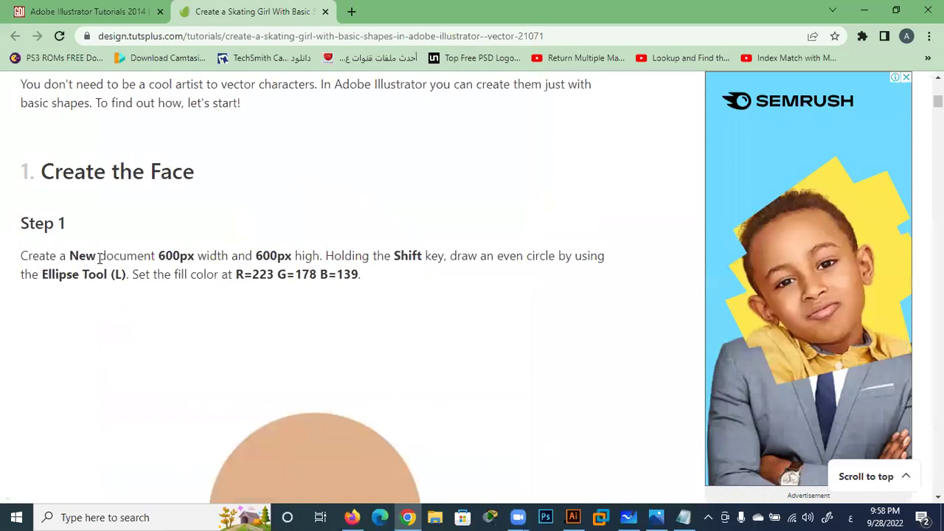
pyautogui.scroll(-1, 38, 255)
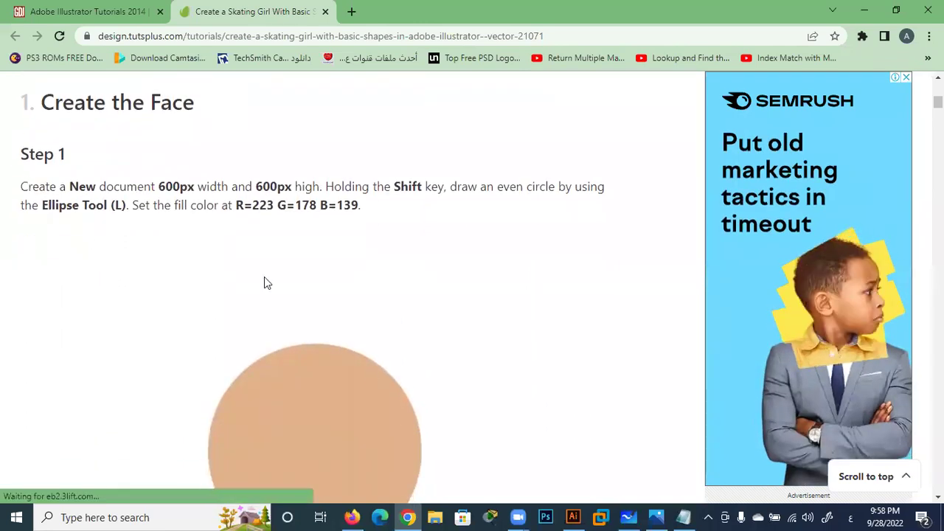
pyautogui.click(573, 517)
# Create a new document with a 600 × 600 px artboard via File > New.
pyautogui.click(38, 9)
pyautogui.click(64, 28)
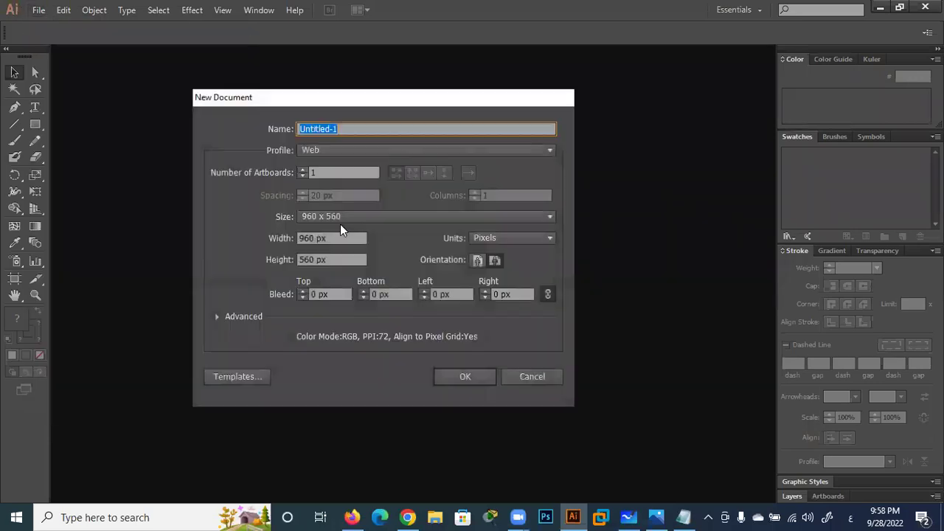
pyautogui.click(338, 238)
pyautogui.doubleClick(301, 238)
pyautogui.write('600')
pyautogui.press('Tab')
pyautogui.press('Tab')
pyautogui.hotkey('shift', 'Tab')
pyautogui.hotkey('shift', 'Tab')
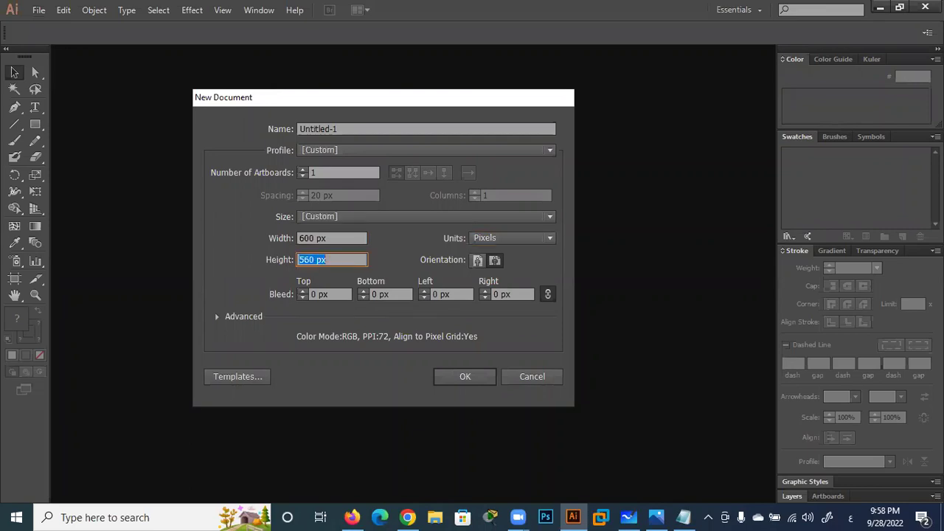
pyautogui.press('Left')
pyautogui.hotkey('shift', 'Right')
pyautogui.hotkey('shift', 'Right')
pyautogui.hotkey('shift', 'Right')
pyautogui.write('600')
pyautogui.press('Tab')
pyautogui.press('Tab')
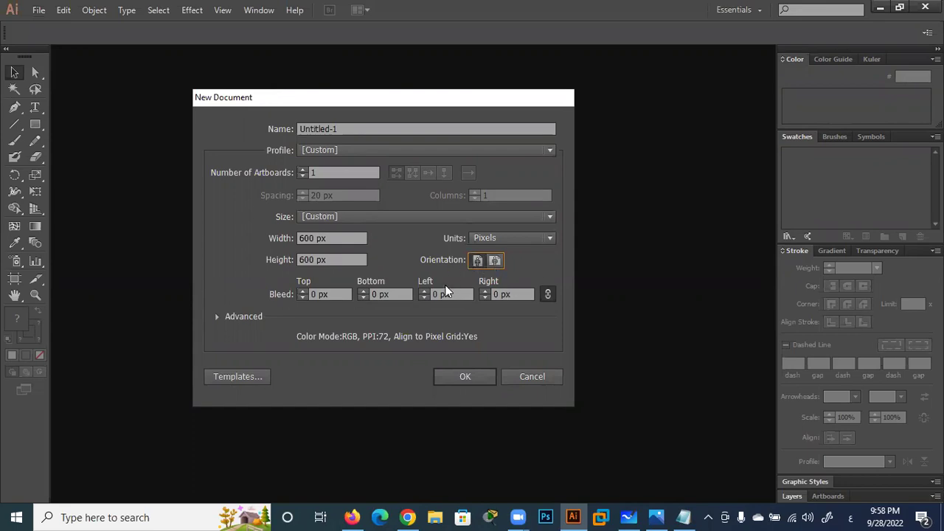
pyautogui.click(465, 378)
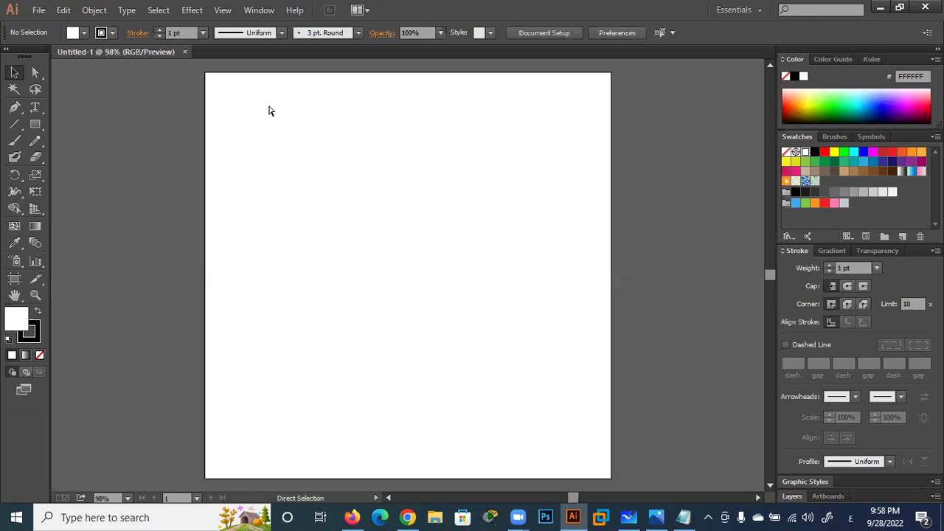
# Show rulers and draw an even circle with the Ellipse Tool near the top of the artboard.
pyautogui.hotkey('ctrl', 'r')
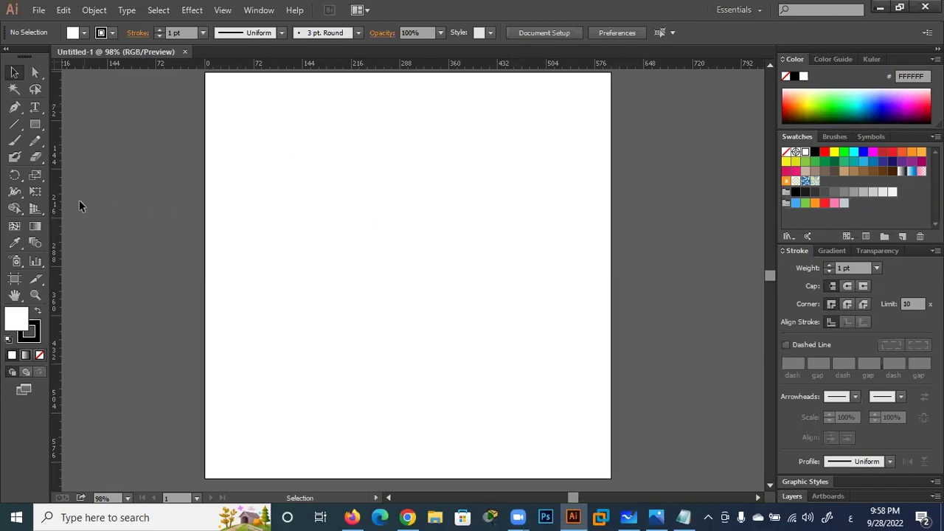
pyautogui.moveTo(35, 127); pyautogui.dragTo(76, 154)
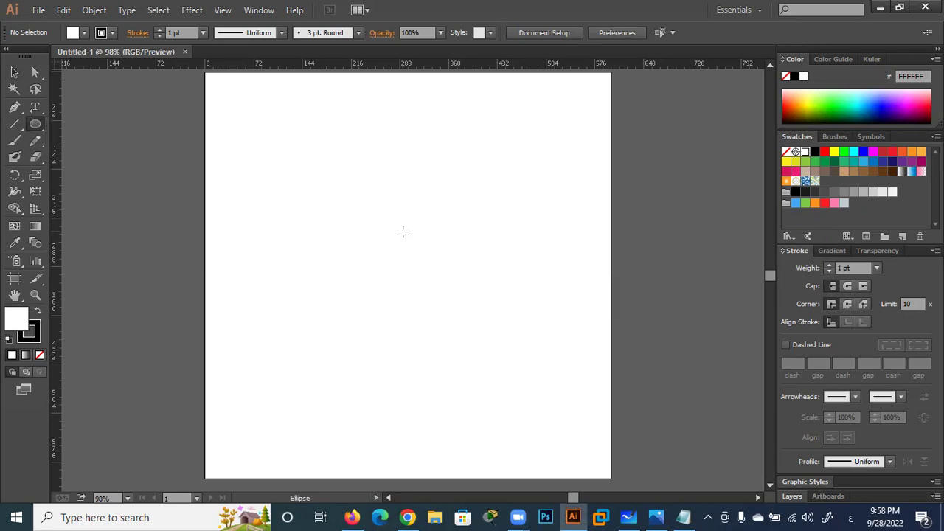
pyautogui.moveTo(389, 214); pyautogui.dragTo(365, 254)
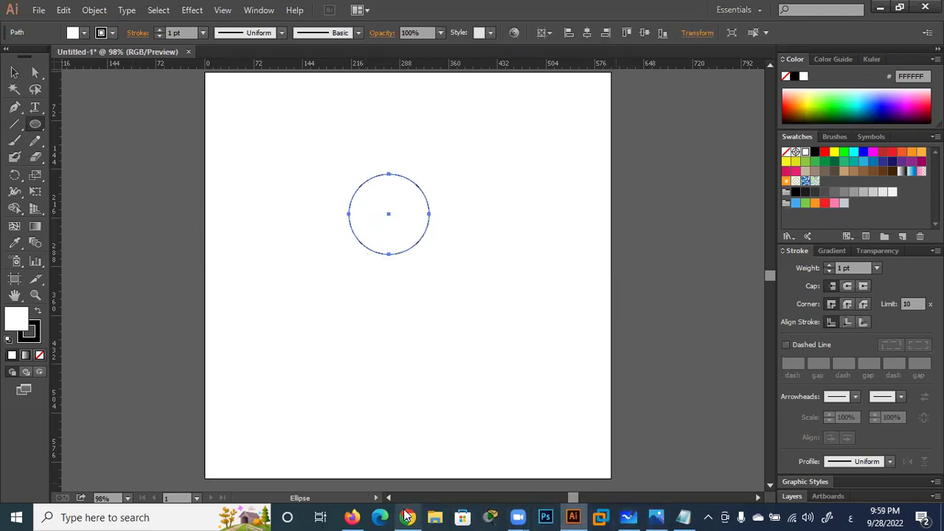
pyautogui.click(406, 515)
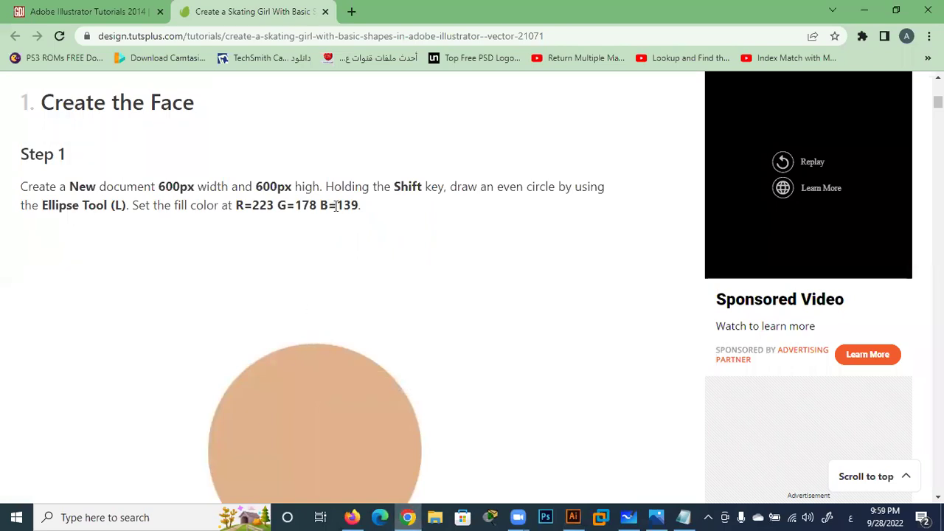
pyautogui.scroll(-2, 342, 220)
pyautogui.scroll(1, 342, 220)
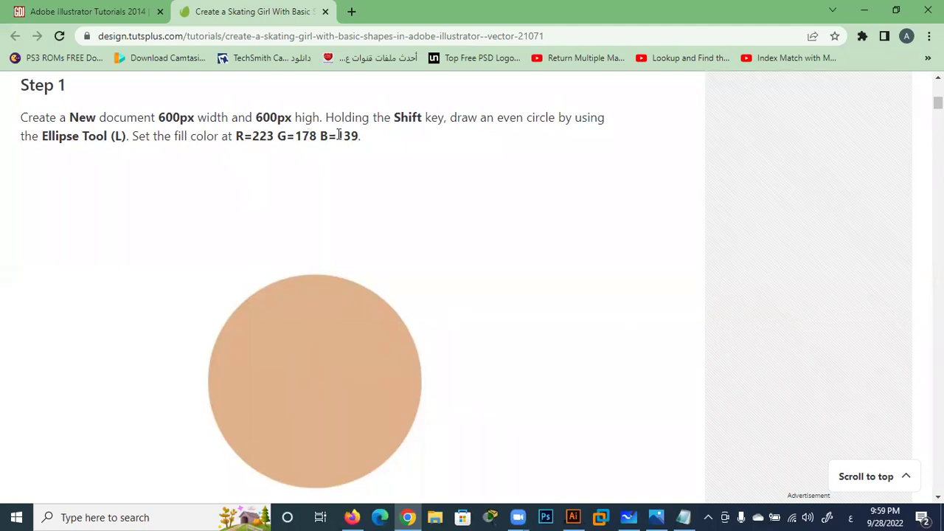
# Remove the circle's stroke and give it a temporary red fill.
pyautogui.click(574, 517)
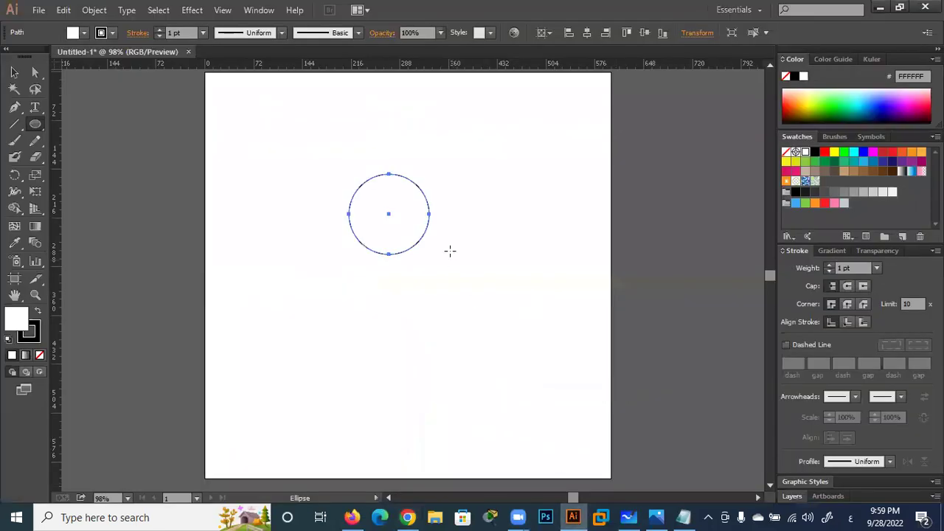
pyautogui.click(113, 32)
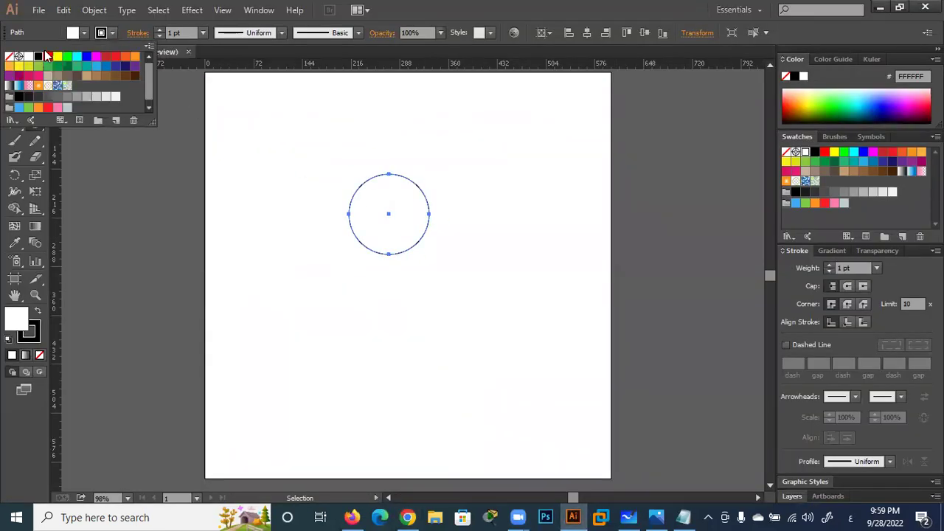
pyautogui.click(10, 56)
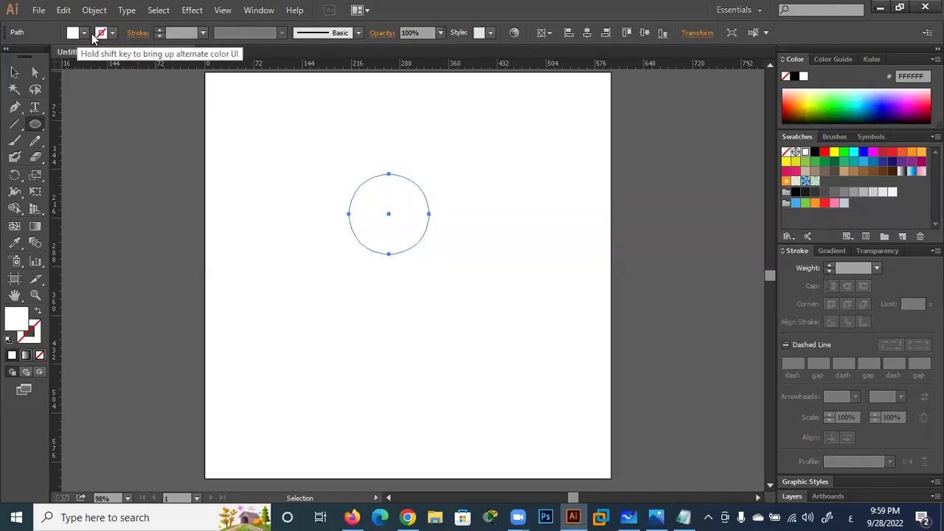
pyautogui.click(85, 33)
pyautogui.click(47, 57)
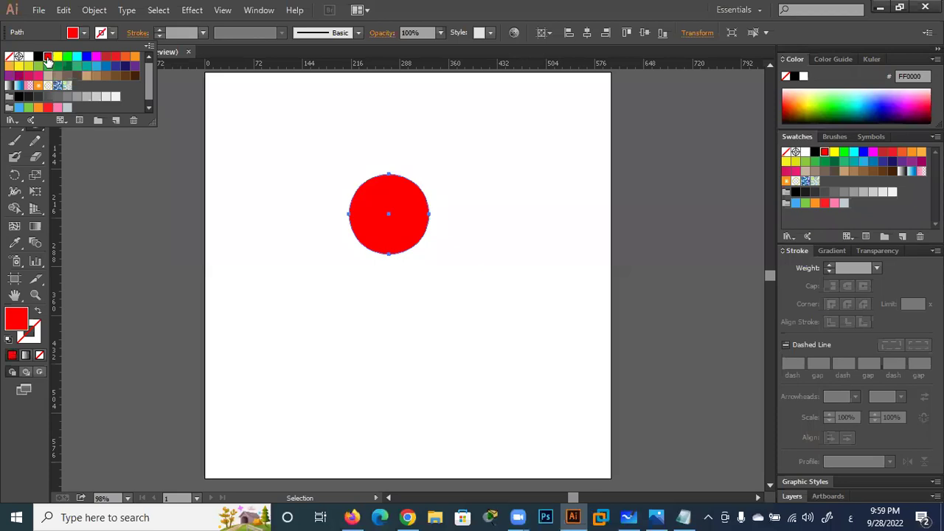
# Set the circle's fill to peach R 233, G 179, B 139 in the Color Picker.
pyautogui.doubleClick(15, 319)
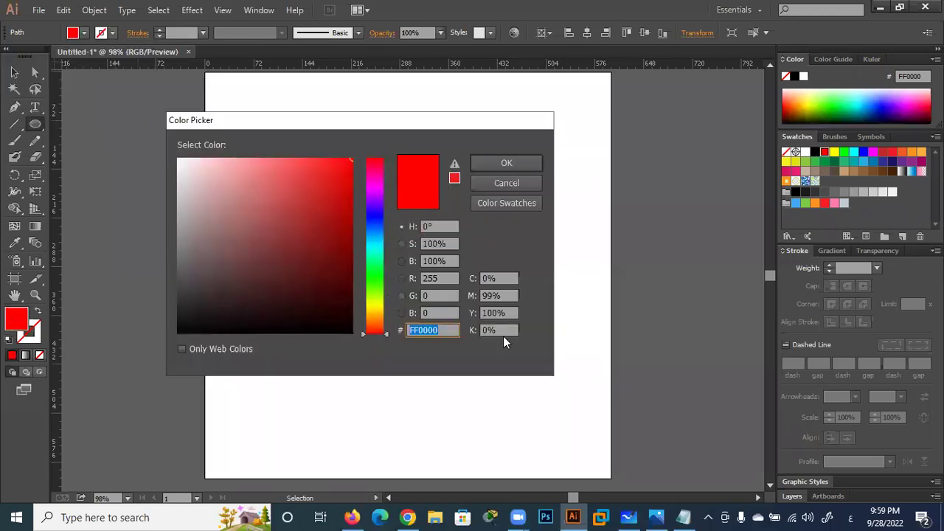
pyautogui.click(437, 280)
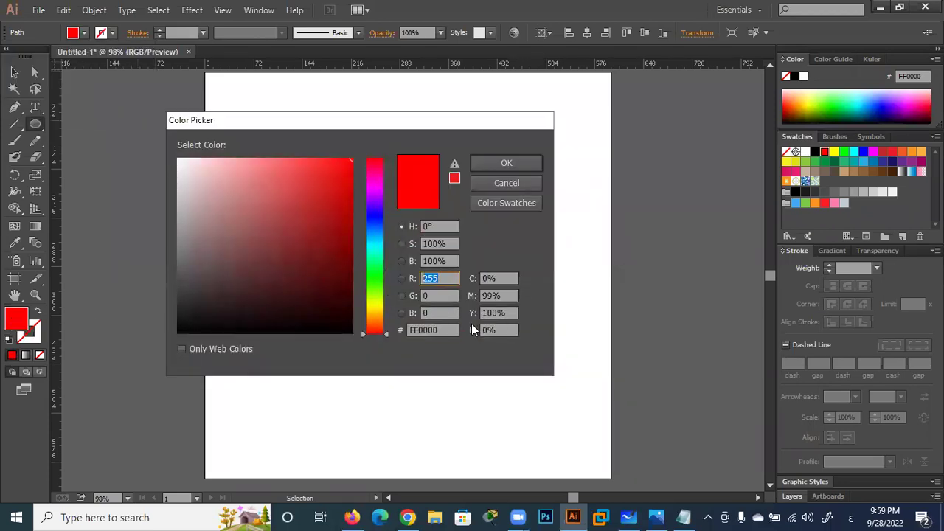
pyautogui.write('233')
pyautogui.press('Tab')
pyautogui.write('1')
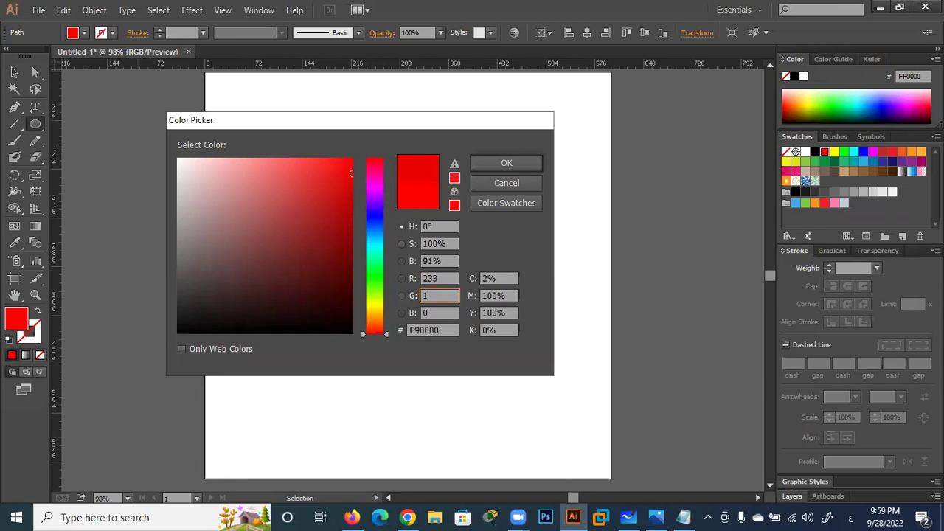
pyautogui.write('79')
pyautogui.press('Tab')
pyautogui.write('13')
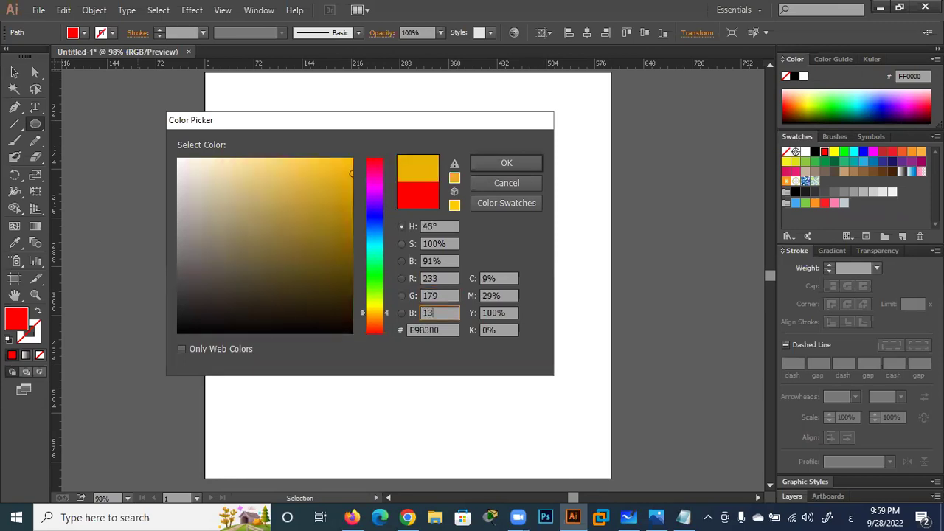
pyautogui.write('9')
pyautogui.click(449, 275)
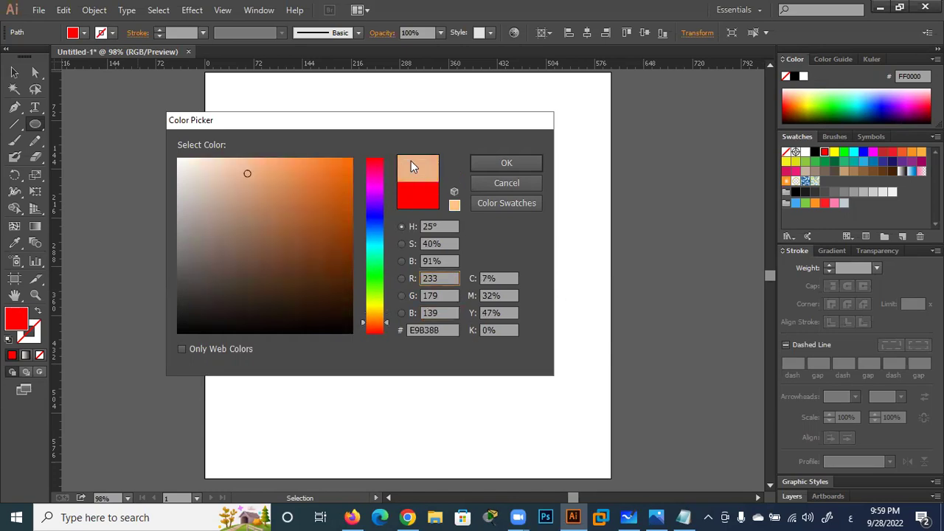
pyautogui.click(476, 162)
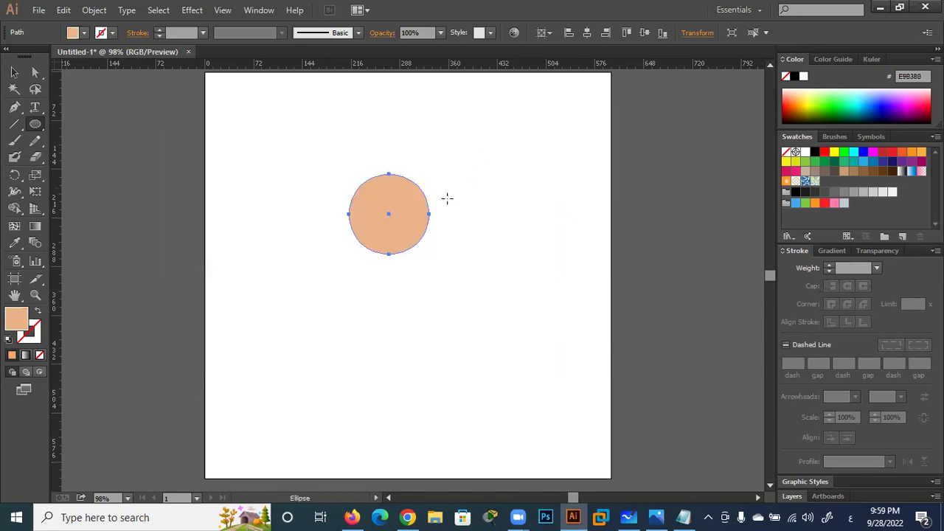
# Select the peach circle with the Selection tool, zooming in around it.
pyautogui.click(14, 71)
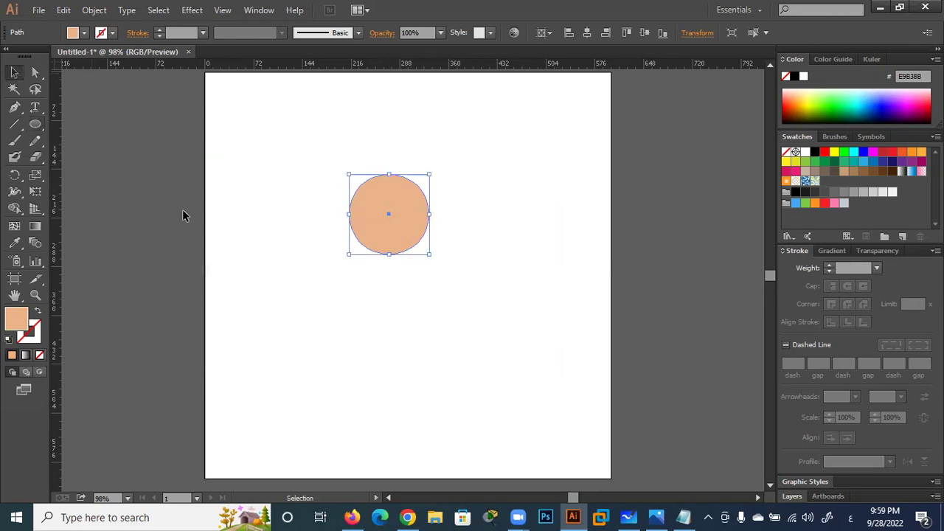
pyautogui.click(343, 337)
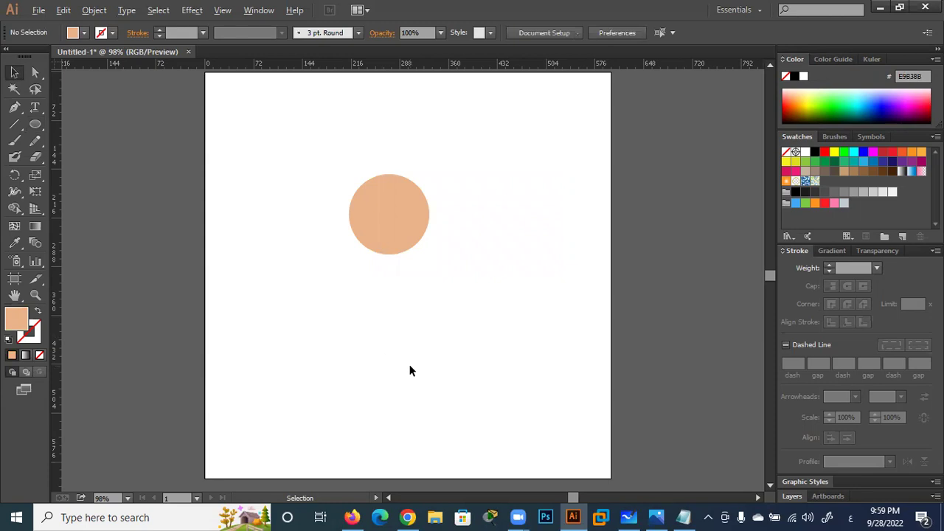
pyautogui.scroll(2, 412, 369)
pyautogui.scroll(1, 443, 360)
pyautogui.scroll(3, 414, 295)
pyautogui.click(373, 229)
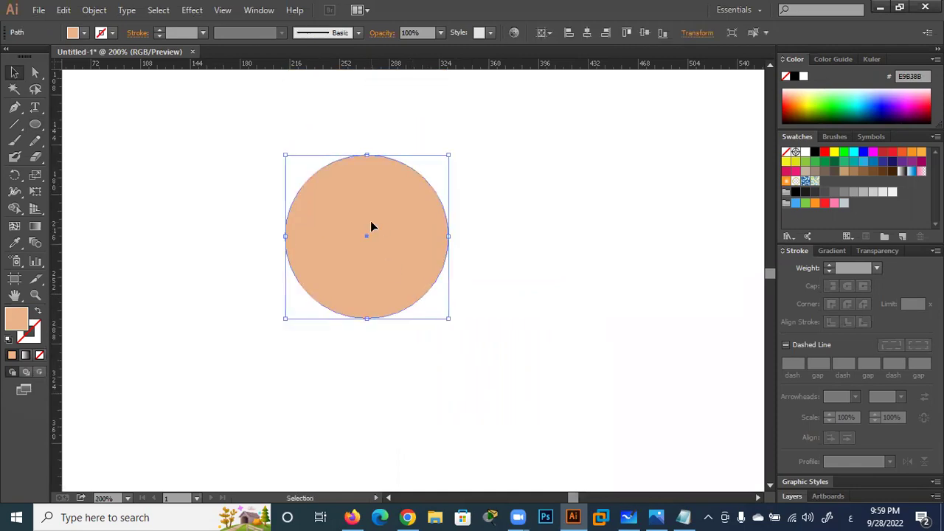
pyautogui.scroll(-4, 370, 221)
pyautogui.scroll(-1, 370, 220)
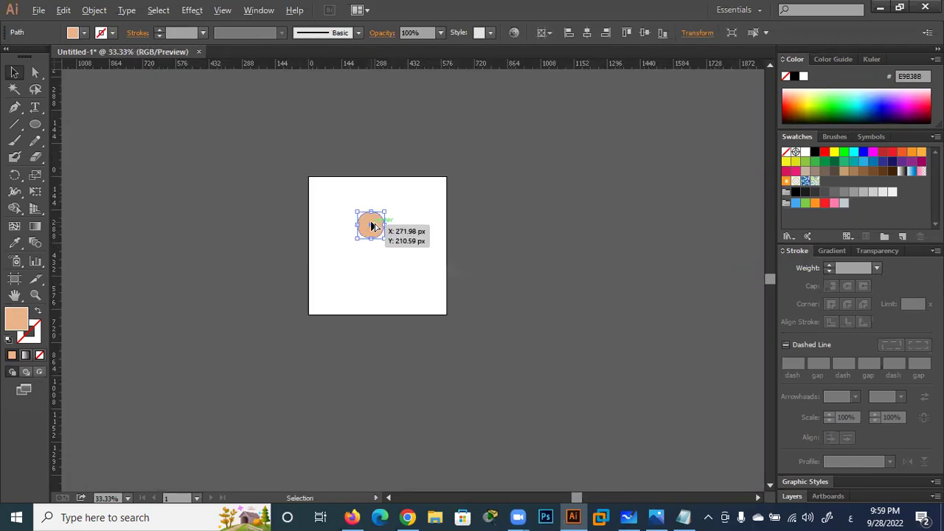
pyautogui.scroll(2, 375, 223)
# Enlarge the circle slightly and move it about 30 px higher.
pyautogui.moveTo(396, 255); pyautogui.dragTo(382, 234)
pyautogui.click(398, 282)
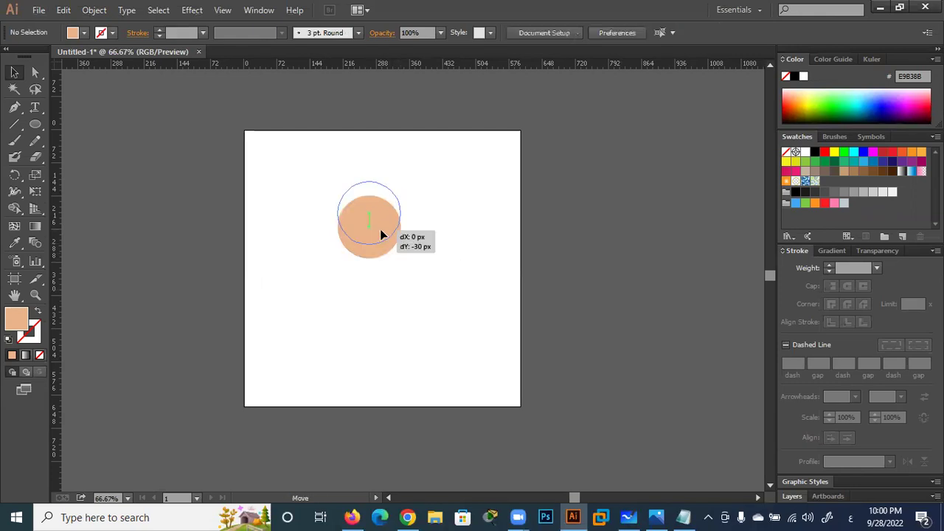
pyautogui.scroll(2, 385, 270)
pyautogui.scroll(2, 401, 282)
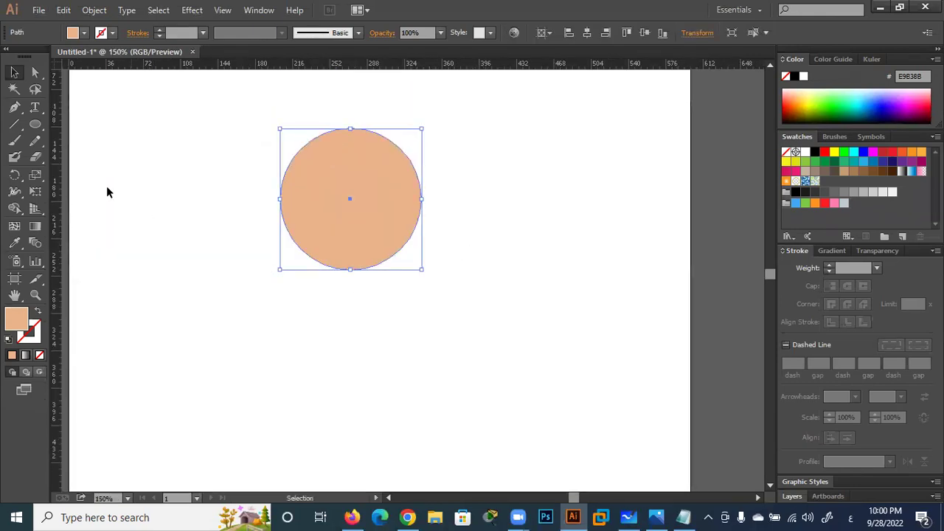
pyautogui.moveTo(35, 124); pyautogui.dragTo(75, 155)
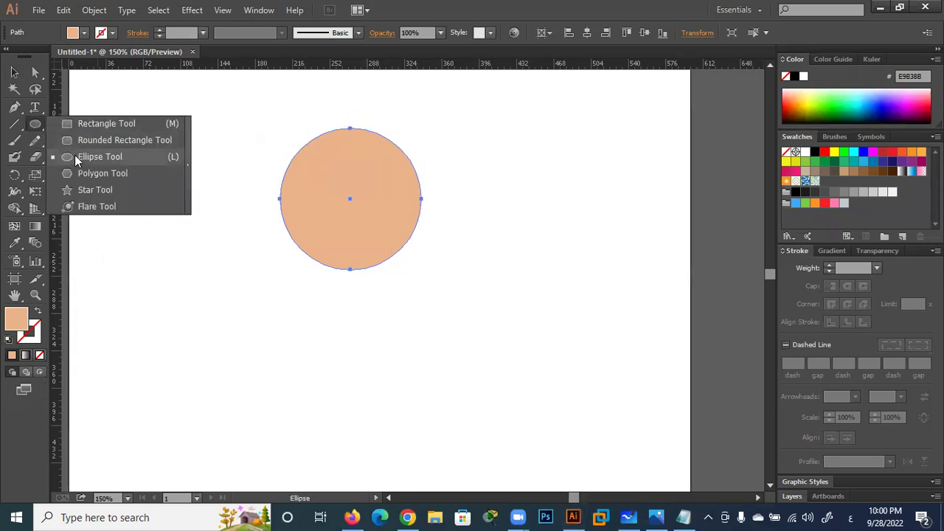
# Marquee-select the peach head circle with the Selection tool after briefly trying the Ellipse and Line tools.
pyautogui.click(75, 155)
pyautogui.press('v')
pyautogui.click(225, 257)
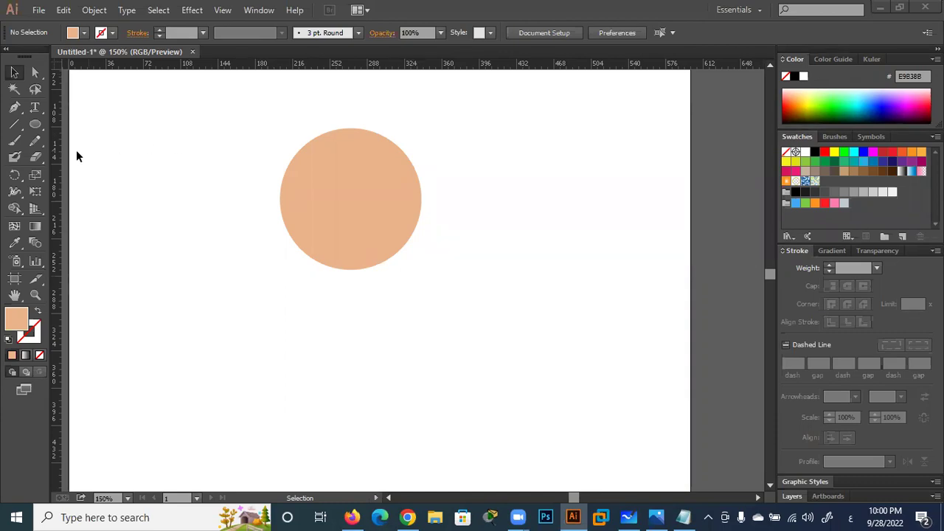
pyautogui.click(16, 125)
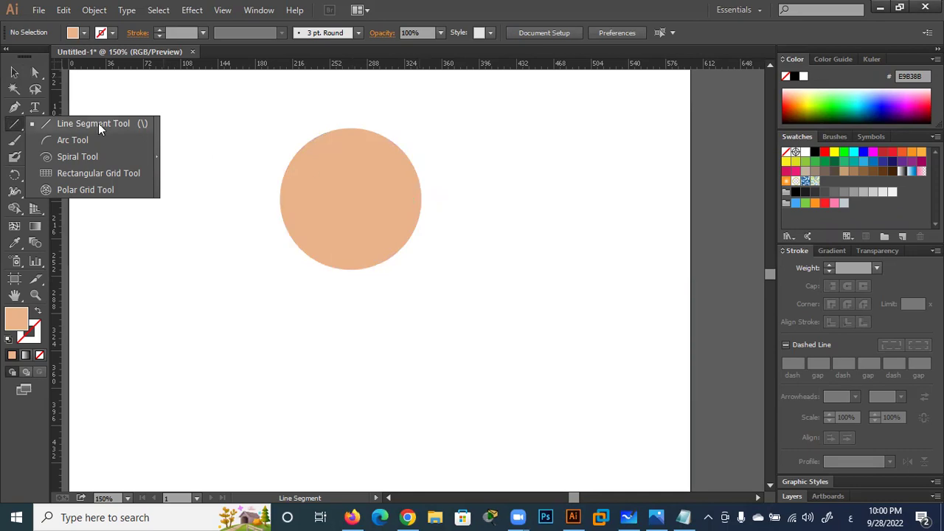
pyautogui.click(14, 72)
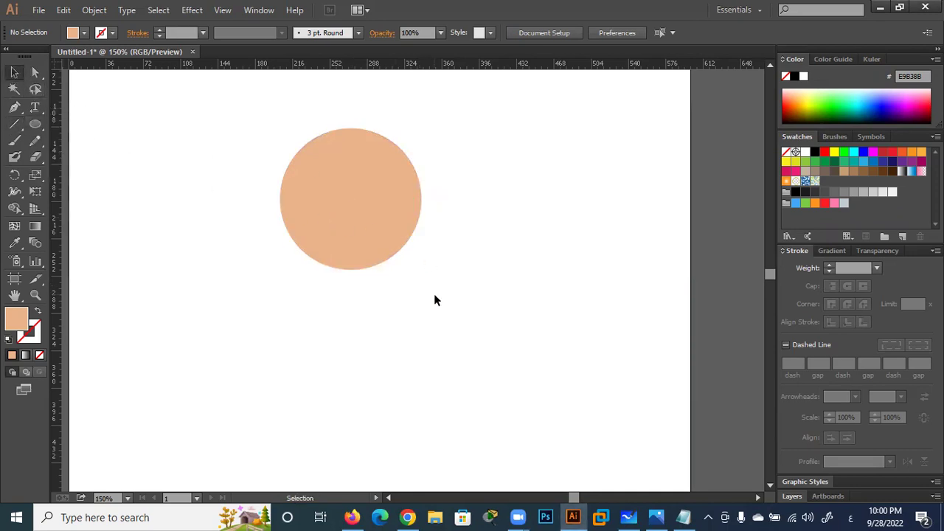
pyautogui.moveTo(442, 178)
pyautogui.mouseDown()
pyautogui.moveTo(401, 218)
pyautogui.moveTo(400, 237)
pyautogui.mouseUp()
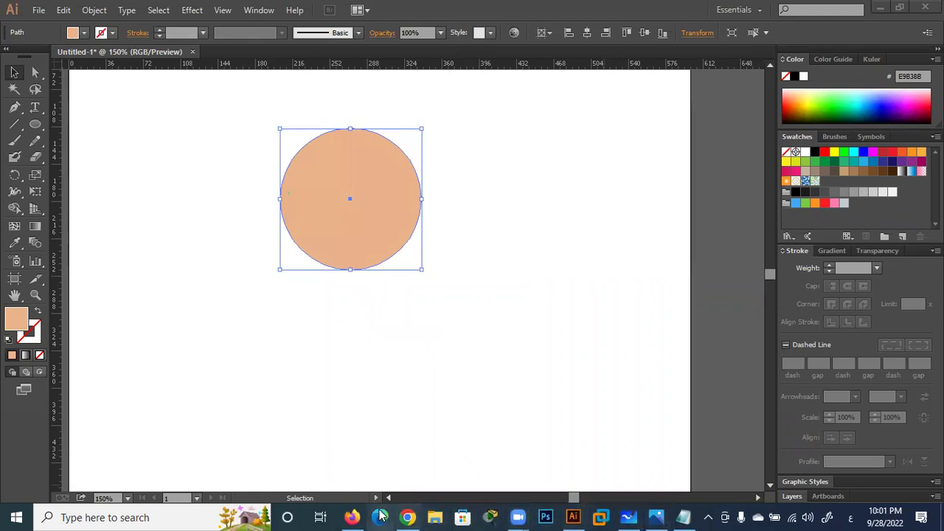
pyautogui.click(408, 517)
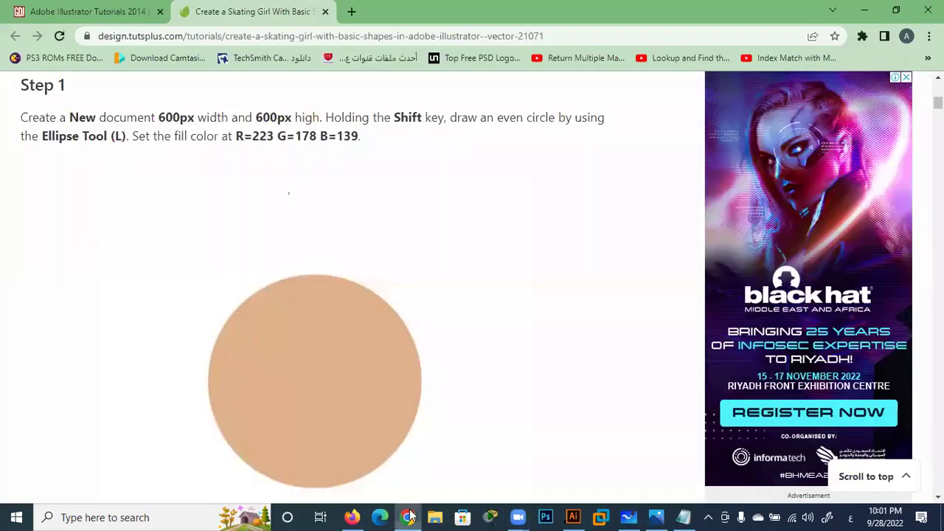
pyautogui.scroll(-1, 277, 449)
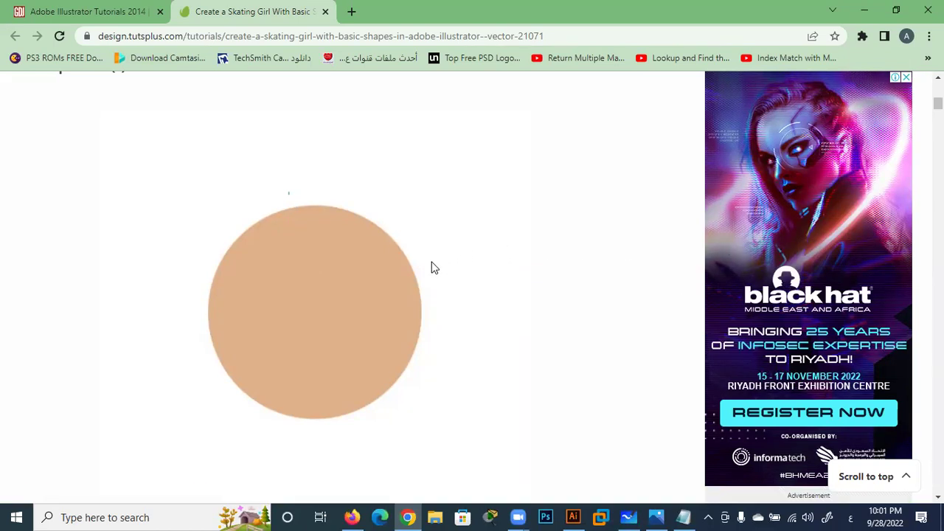
pyautogui.click(685, 518)
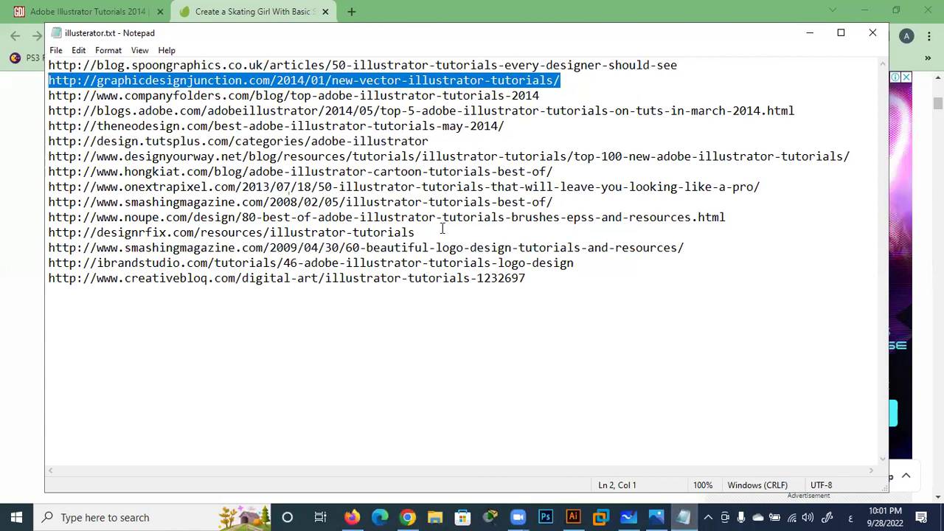
pyautogui.moveTo(566, 88); pyautogui.dragTo(45, 82)
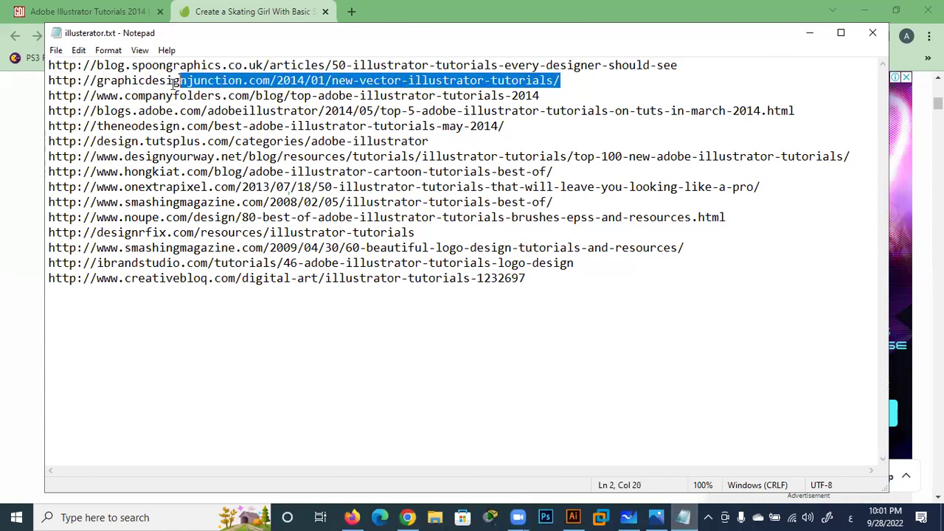
pyautogui.hotkey('alt', 'Tab')
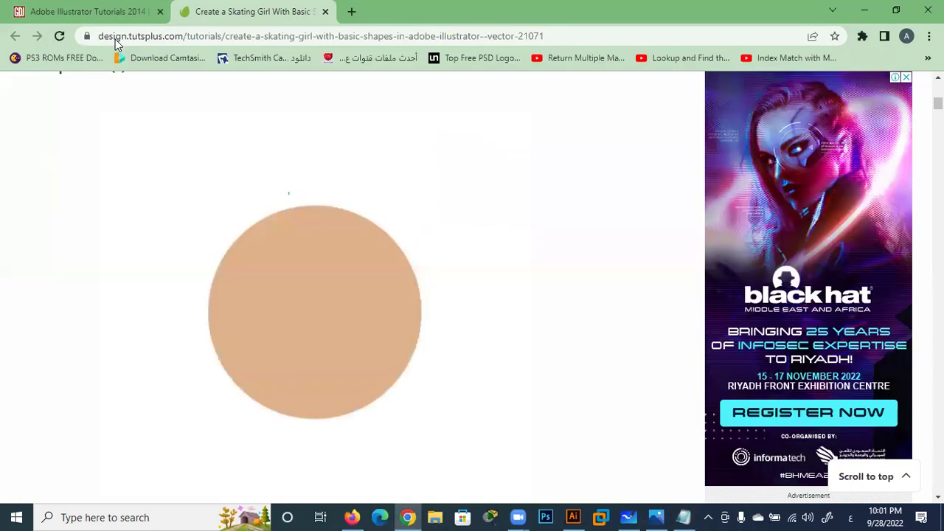
pyautogui.rightClick(348, 37)
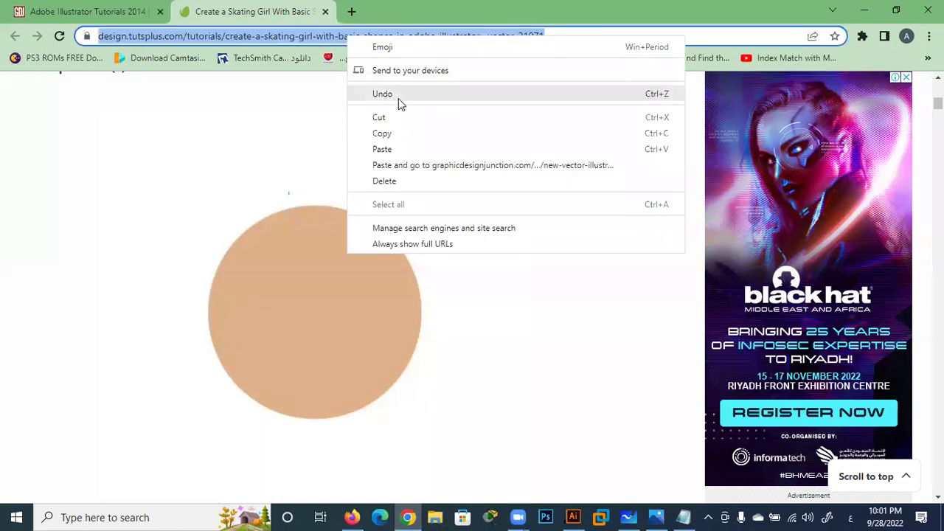
pyautogui.click(408, 134)
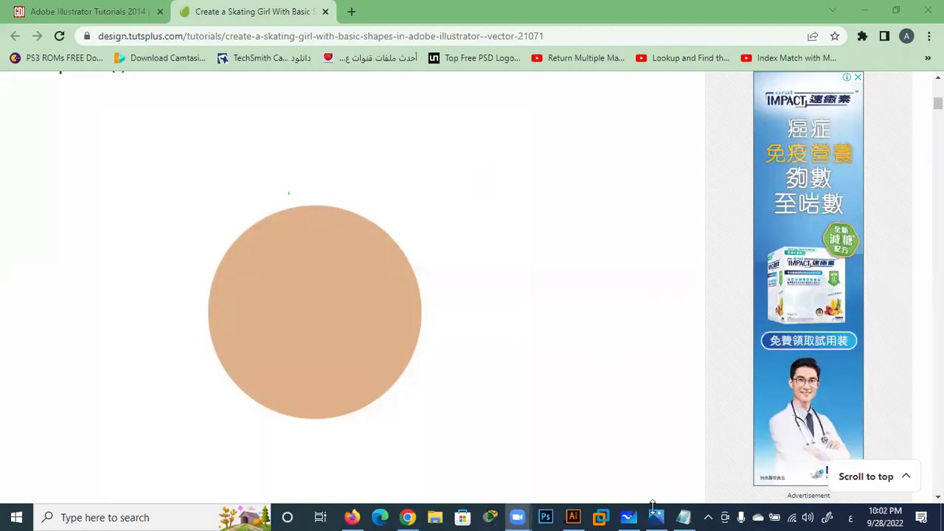
# Draw a small black-filled oval inside the head circle's right half, then minimize Illustrator.
pyautogui.click(578, 516)
pyautogui.click(35, 124)
pyautogui.click(132, 224)
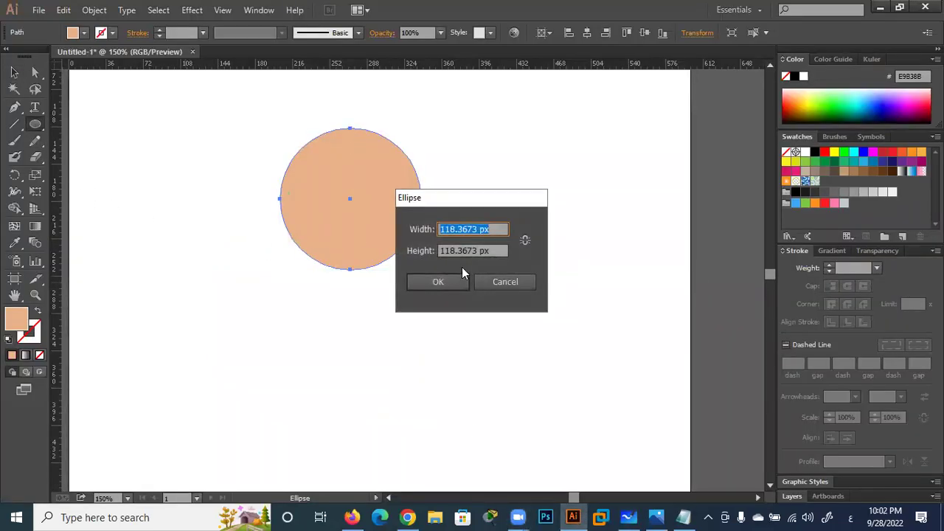
pyautogui.click(477, 281)
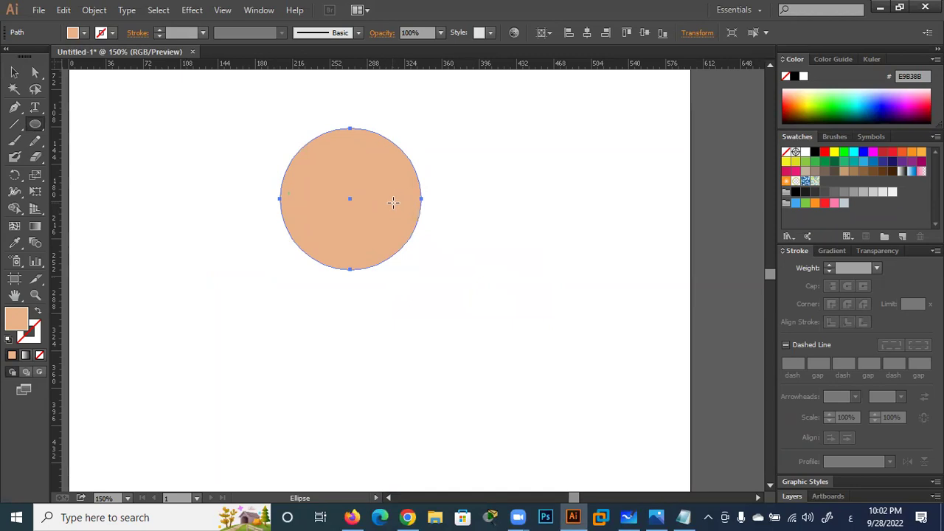
pyautogui.moveTo(381, 214); pyautogui.dragTo(372, 230)
pyautogui.click(85, 33)
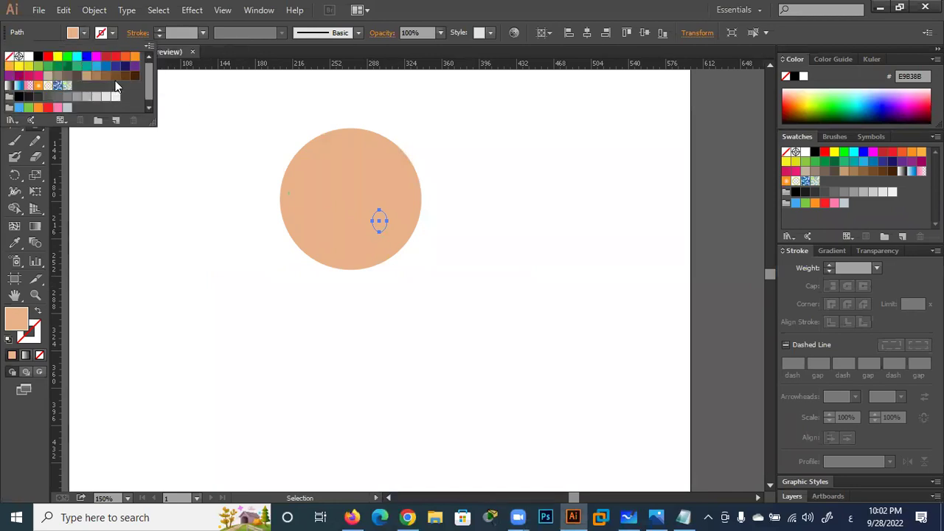
pyautogui.click(18, 97)
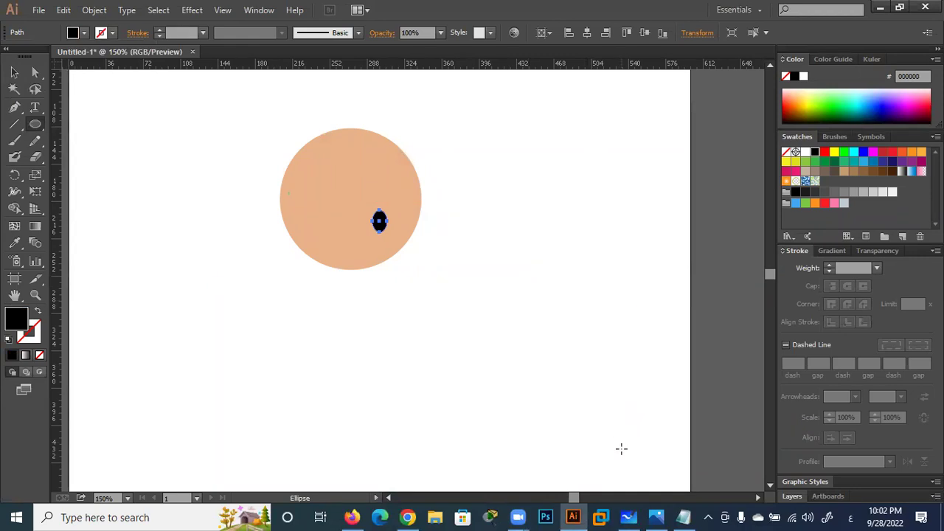
pyautogui.click(574, 516)
# Scroll the tutorial to Step 2 and highlight the eye colour value R=73.
pyautogui.scroll(-4, 396, 341)
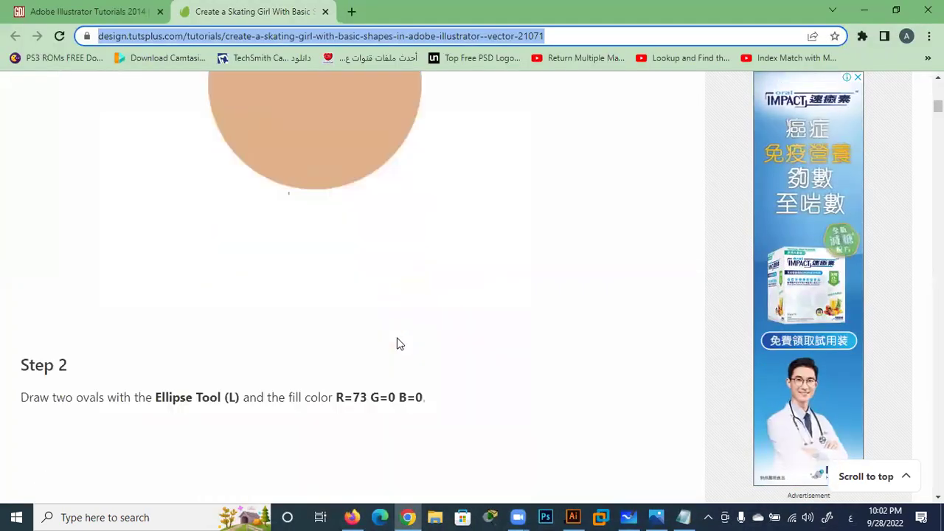
pyautogui.scroll(-4, 396, 341)
pyautogui.scroll(-2, 397, 341)
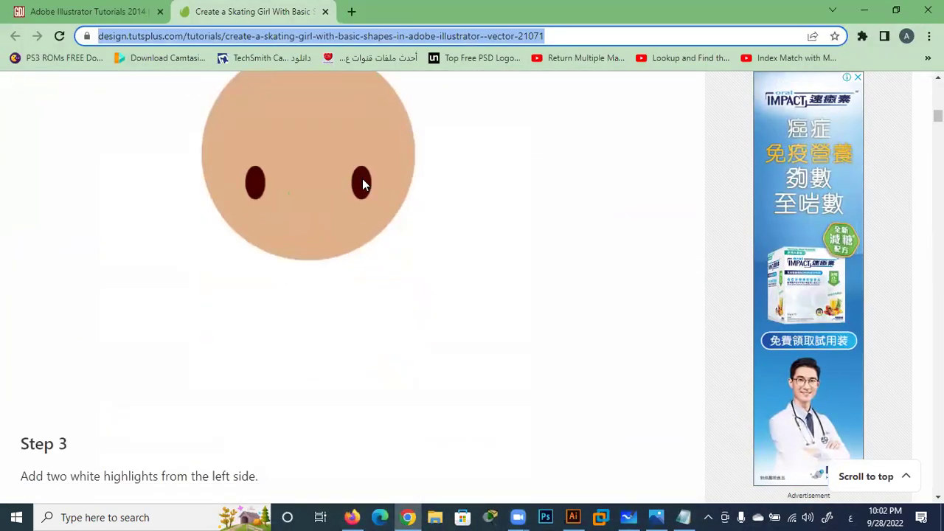
pyautogui.scroll(2, 357, 251)
pyautogui.scroll(2, 356, 255)
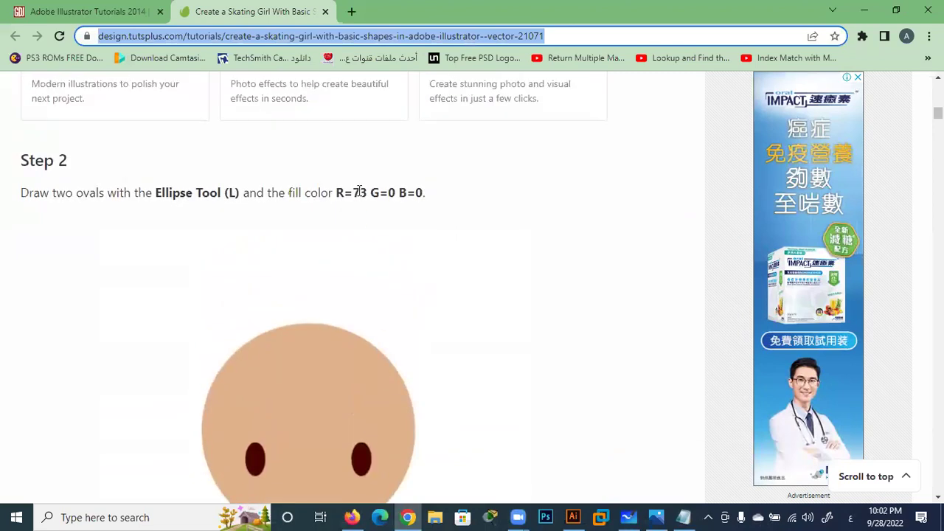
pyautogui.moveTo(367, 190); pyautogui.dragTo(352, 191)
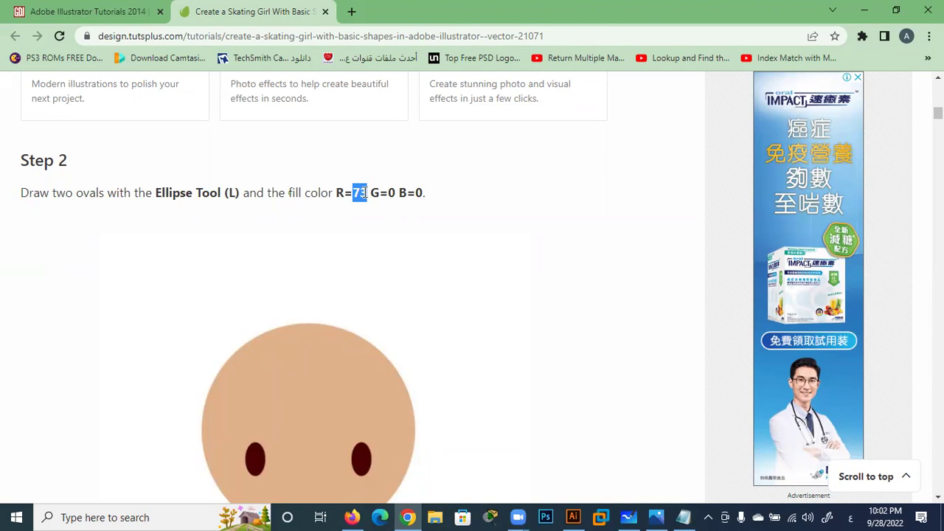
# Scroll further down the tutorial, then switch back to the Illustrator drawing.
pyautogui.scroll(-1, 362, 193)
pyautogui.scroll(-1, 364, 193)
pyautogui.scroll(-2, 363, 193)
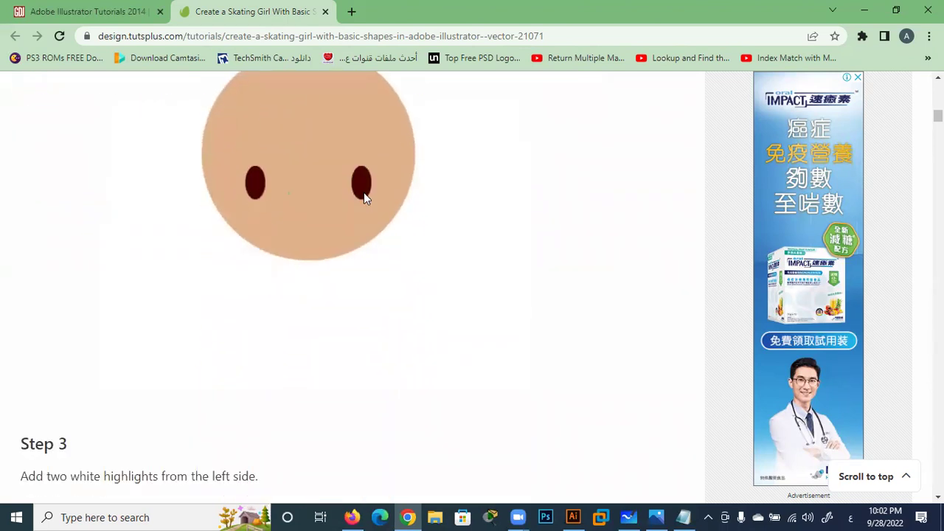
pyautogui.scroll(-3, 364, 192)
pyautogui.scroll(-2, 363, 193)
pyautogui.scroll(-1, 364, 193)
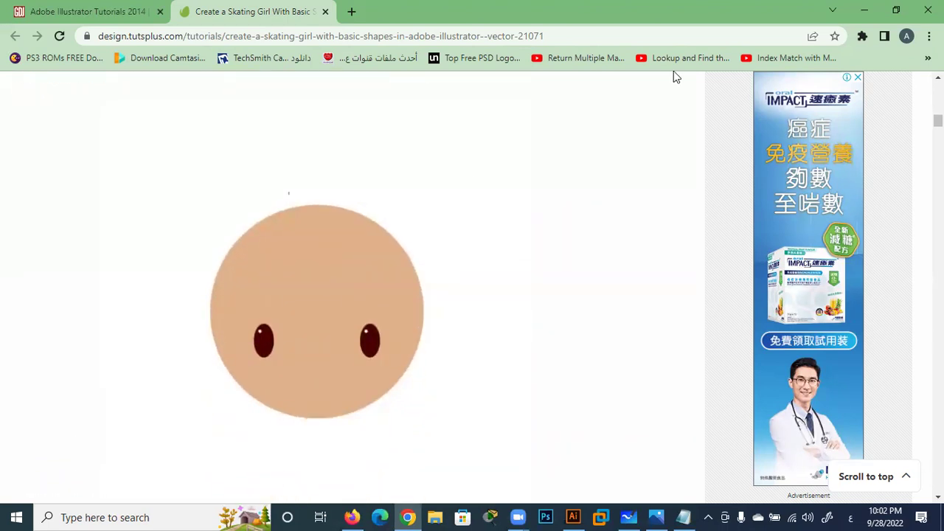
pyautogui.click(574, 517)
# Select the small black oval eye, backing out of an accidental isolation mode.
pyautogui.click(14, 72)
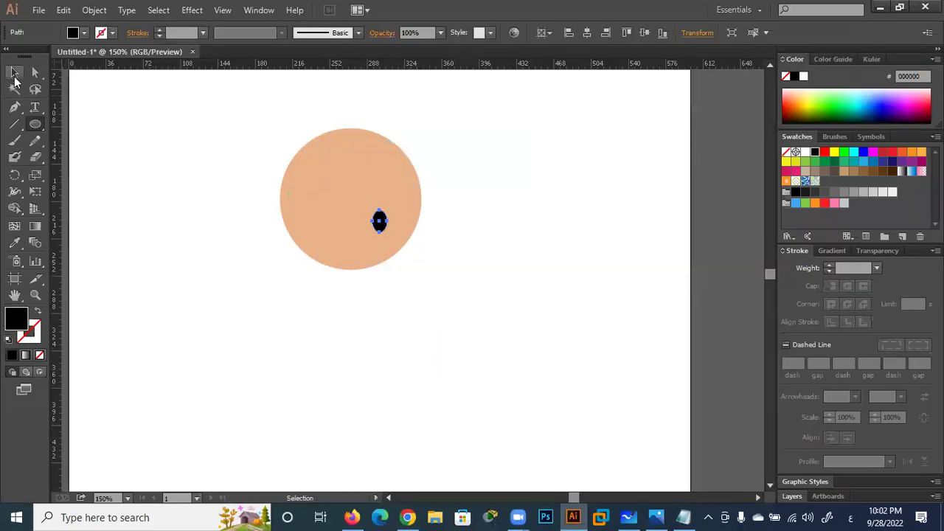
pyautogui.click(267, 308)
pyautogui.click(379, 221)
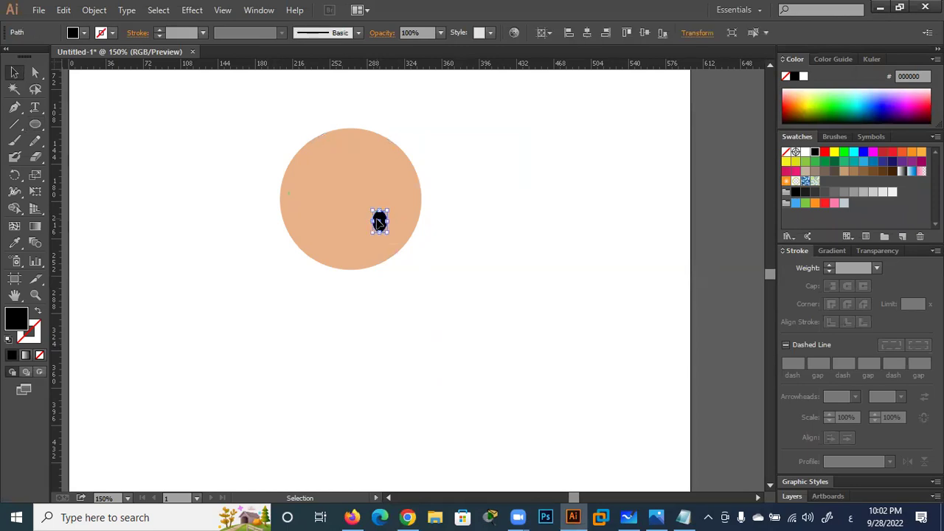
pyautogui.doubleClick(379, 222)
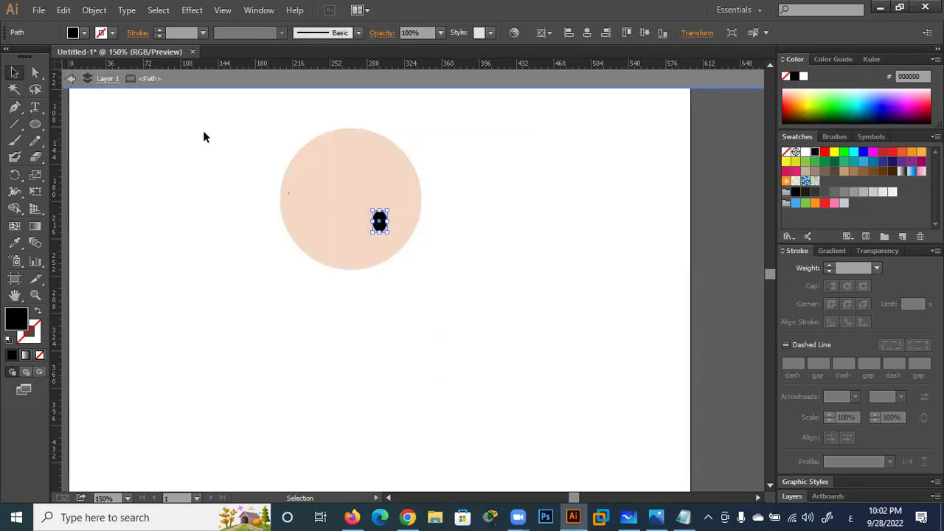
pyautogui.click(71, 80)
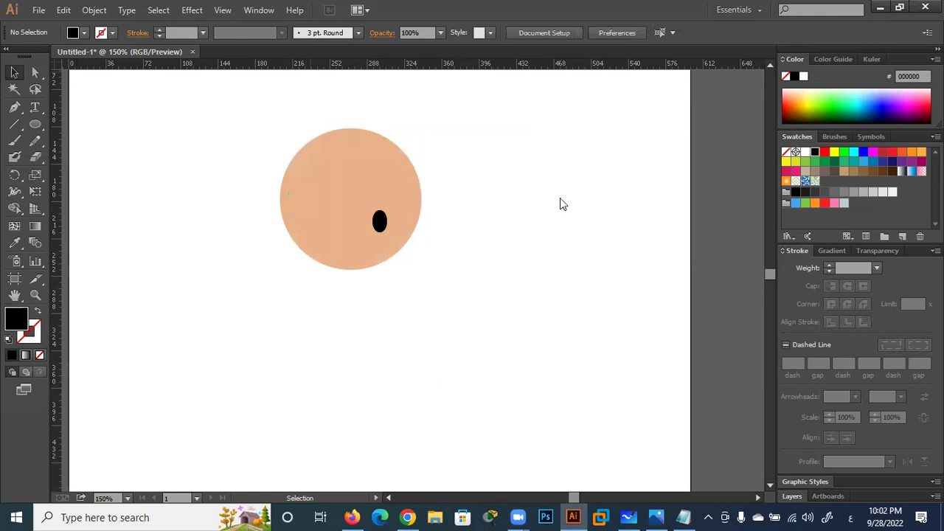
pyautogui.click(381, 223)
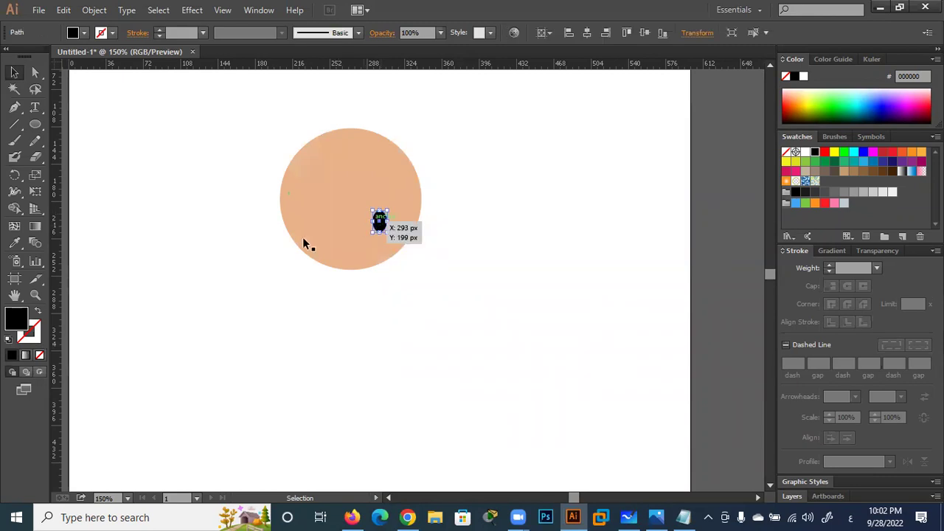
# Set the oval's fill to R=73 G=0 B=0 (490000) in the Color Picker.
pyautogui.doubleClick(20, 317)
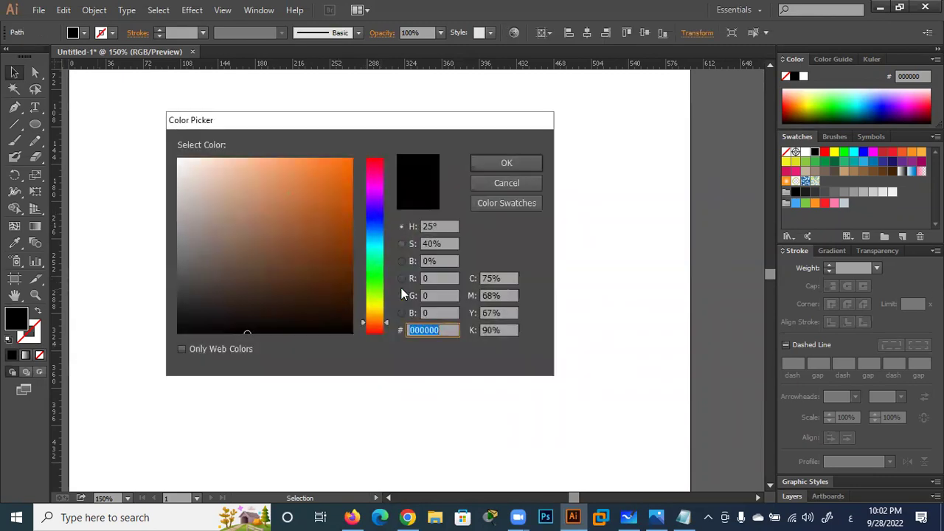
pyautogui.doubleClick(427, 278)
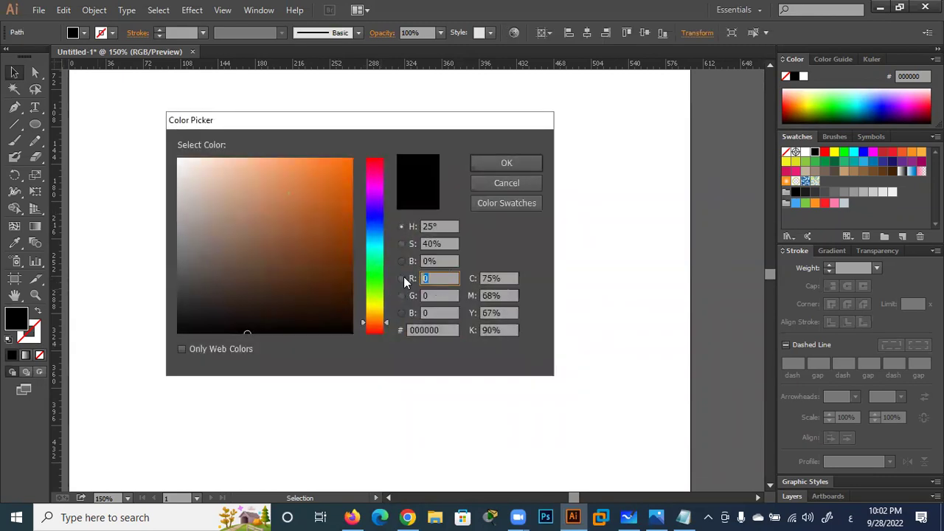
pyautogui.write('73')
pyautogui.click(452, 295)
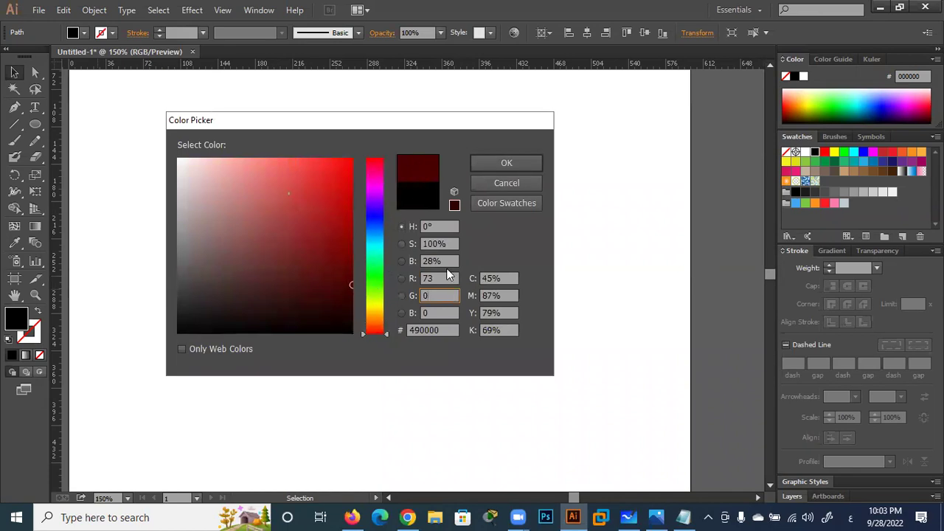
pyautogui.click(494, 162)
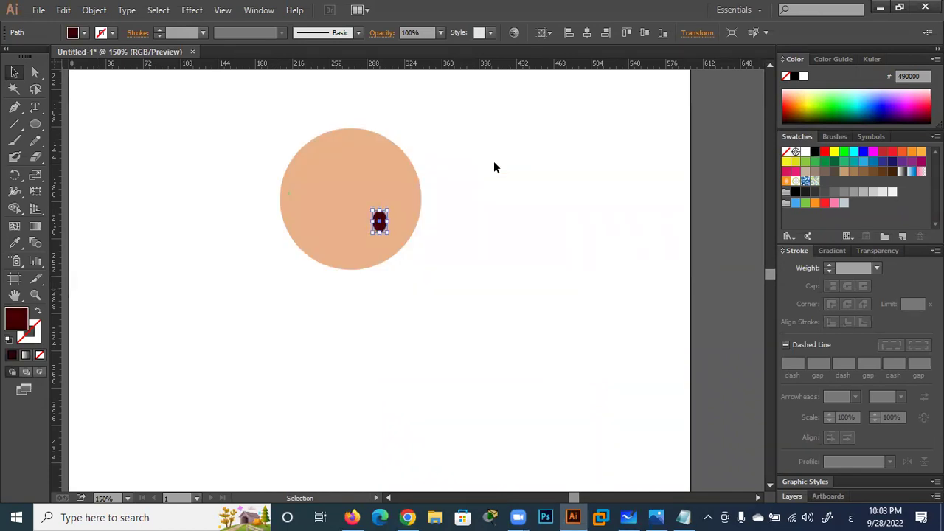
# Duplicate the dark red oval and place the copy as the left eye.
pyautogui.click(155, 206)
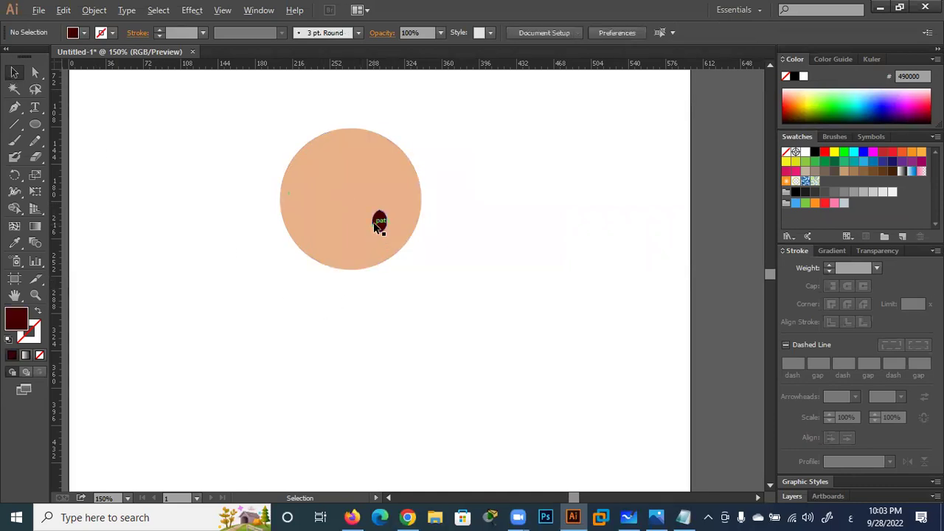
pyautogui.moveTo(379, 220)
pyautogui.mouseDown()
pyautogui.moveTo(383, 212)
pyautogui.moveTo(312, 211)
pyautogui.moveTo(312, 287)
pyautogui.mouseUp()
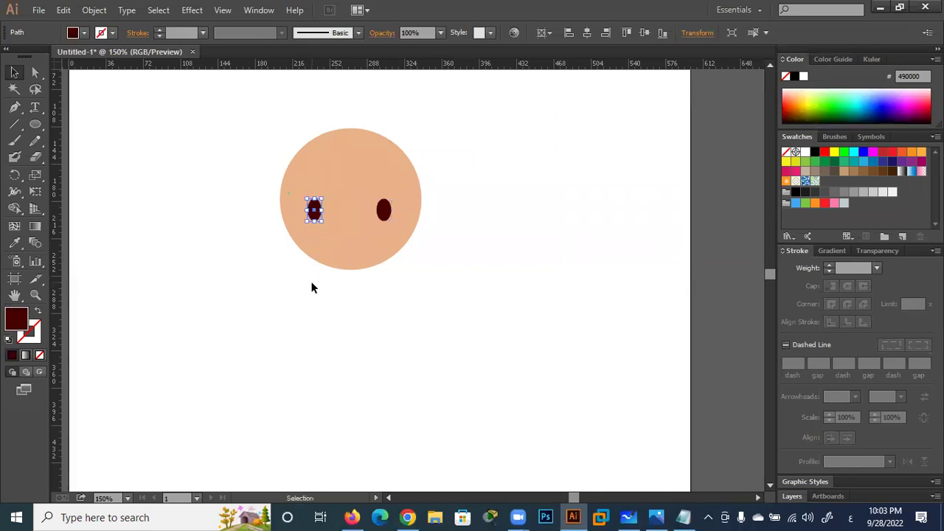
pyautogui.click(313, 287)
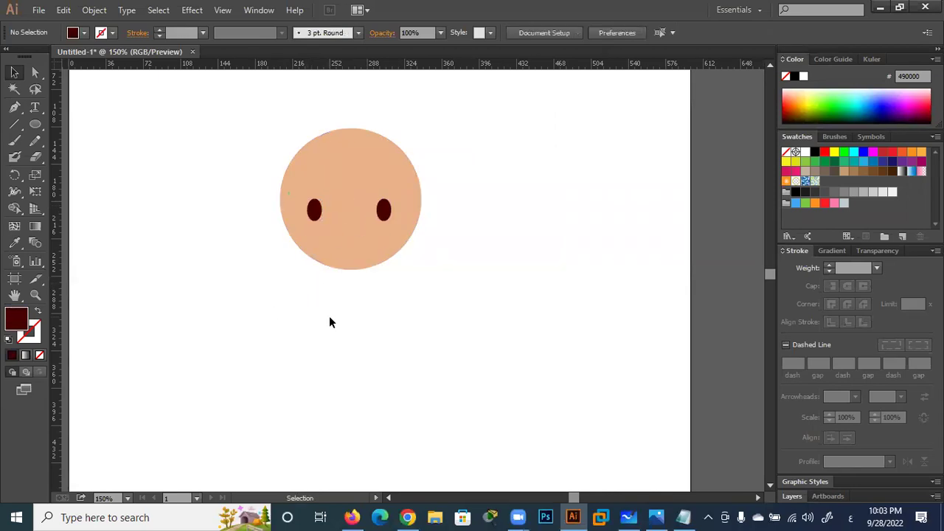
# Nudge the right eye slightly right and bring the whole face into view.
pyautogui.click(391, 210)
pyautogui.moveTo(391, 210); pyautogui.dragTo(392, 210)
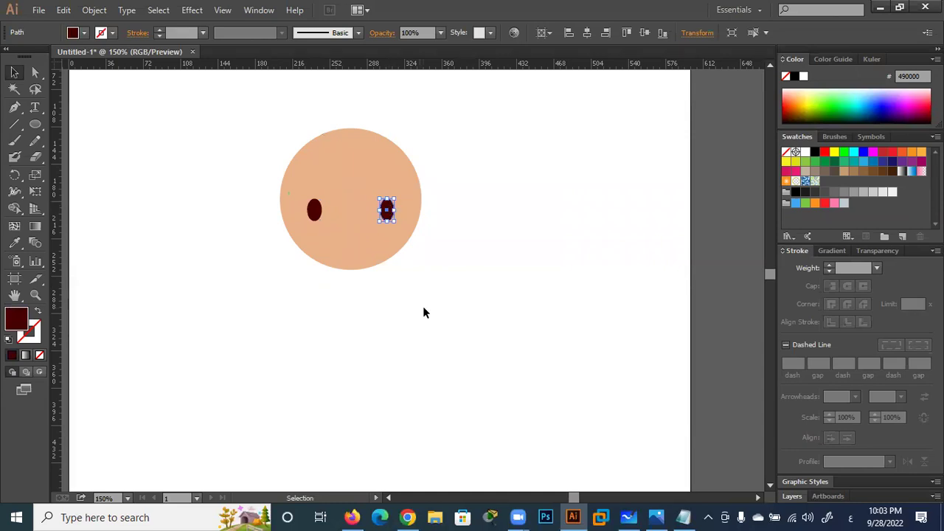
pyautogui.click(390, 306)
pyautogui.scroll(3, 390, 307)
pyautogui.moveTo(389, 306)
pyautogui.mouseDown()
pyautogui.moveTo(405, 359)
pyautogui.moveTo(405, 481)
pyautogui.mouseUp()
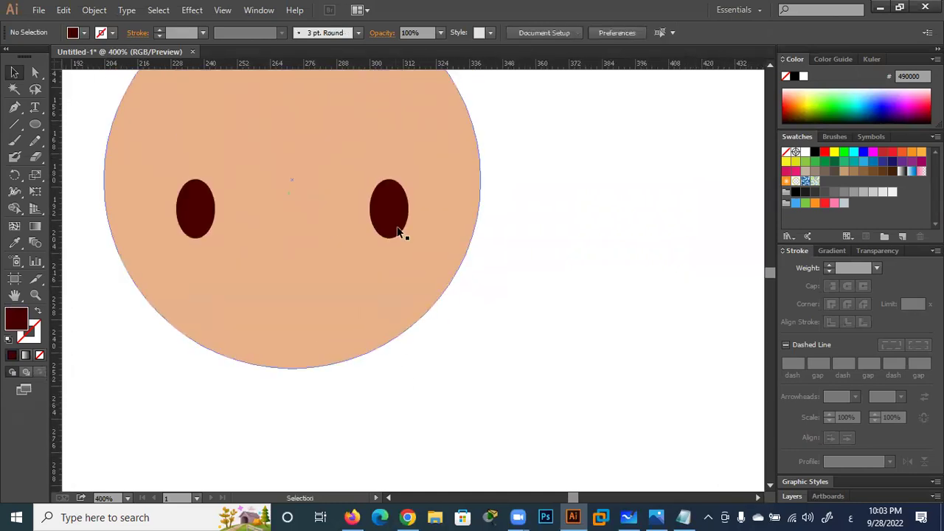
# Draw a tiny FFFFFF white circle at the right eye's upper left.
pyautogui.click(35, 123)
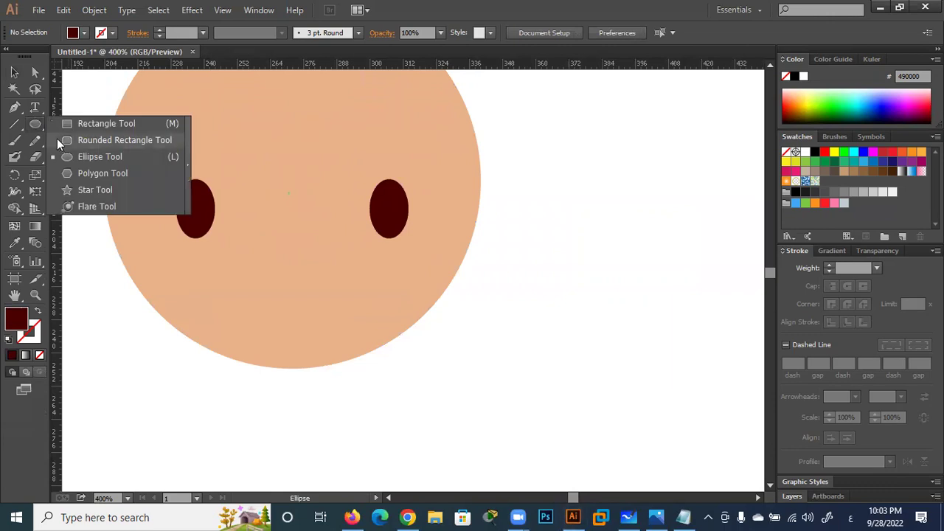
pyautogui.click(70, 156)
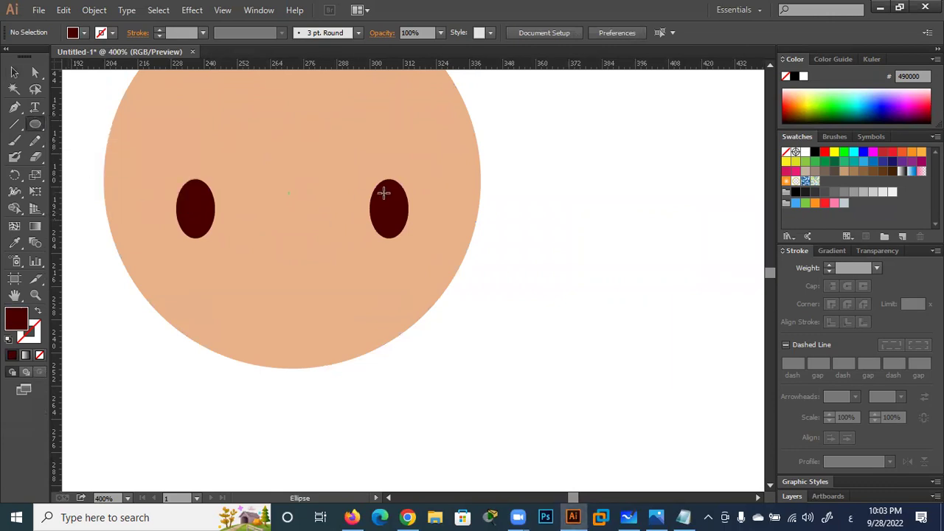
pyautogui.moveTo(374, 188); pyautogui.dragTo(381, 195)
pyautogui.doubleClick(16, 318)
pyautogui.write('FFFFFF')
pyautogui.press('Tab')
pyautogui.click(506, 163)
pyautogui.press('v')
pyautogui.moveTo(379, 193); pyautogui.dragTo(383, 197)
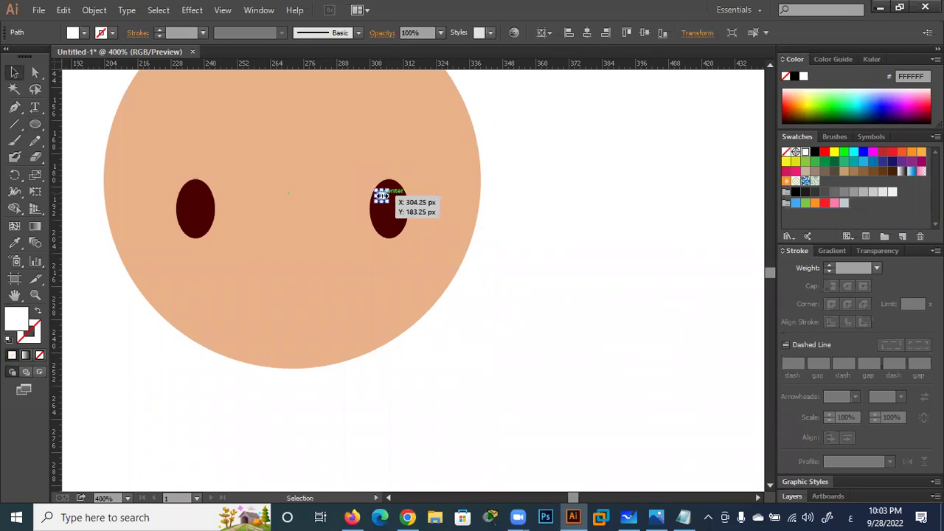
# Copy the white highlight dot onto the left eye and position it.
pyautogui.click(499, 302)
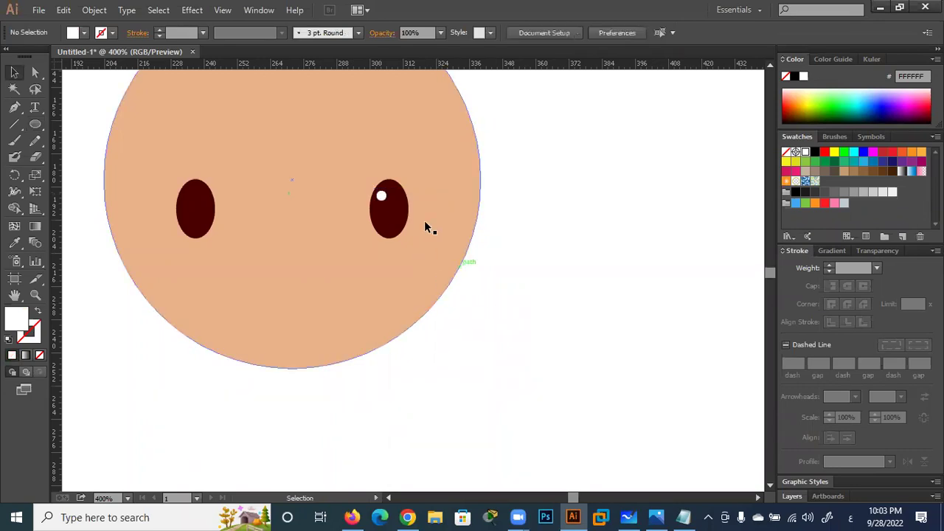
pyautogui.moveTo(382, 195); pyautogui.dragTo(384, 198)
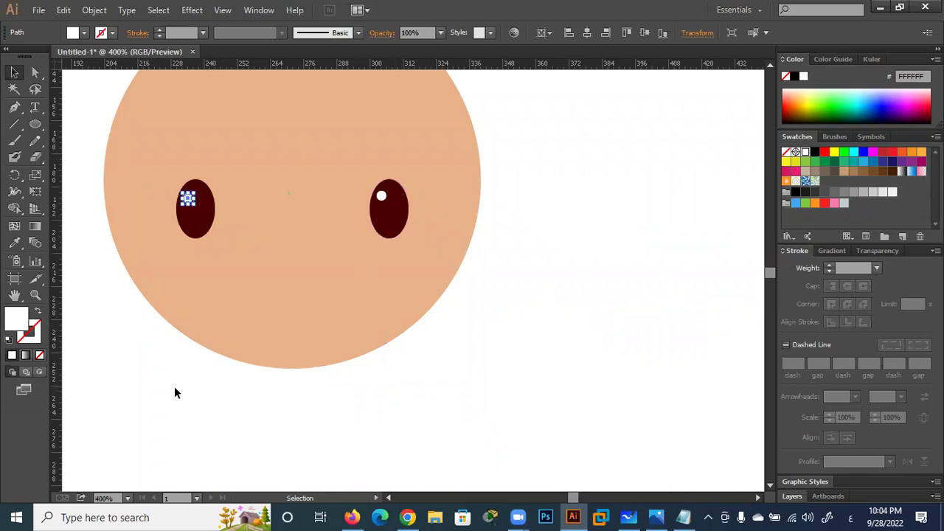
pyautogui.click(174, 387)
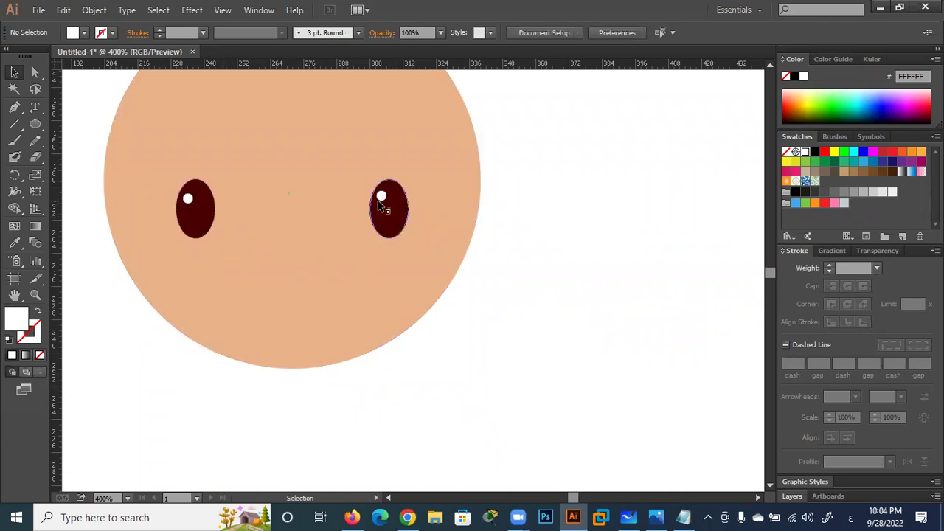
pyautogui.moveTo(189, 200); pyautogui.dragTo(188, 199)
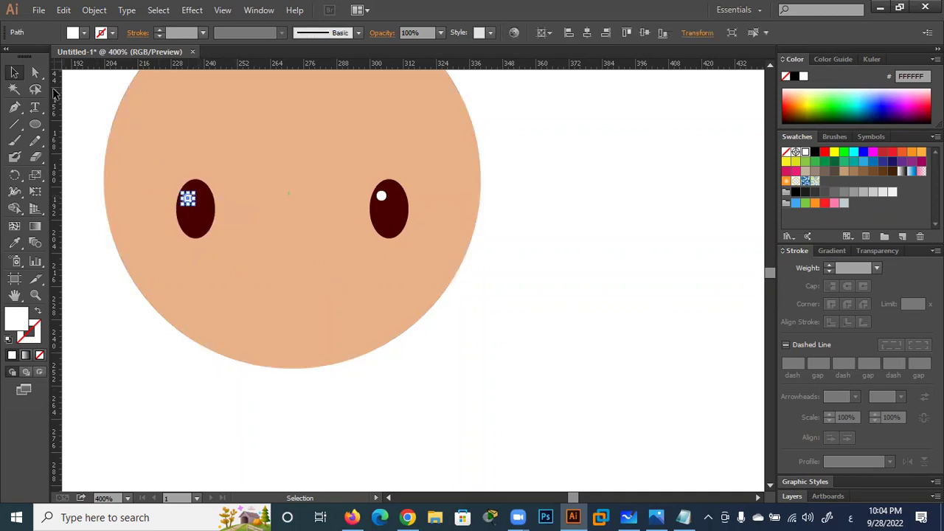
pyautogui.click(18, 74)
pyautogui.click(111, 296)
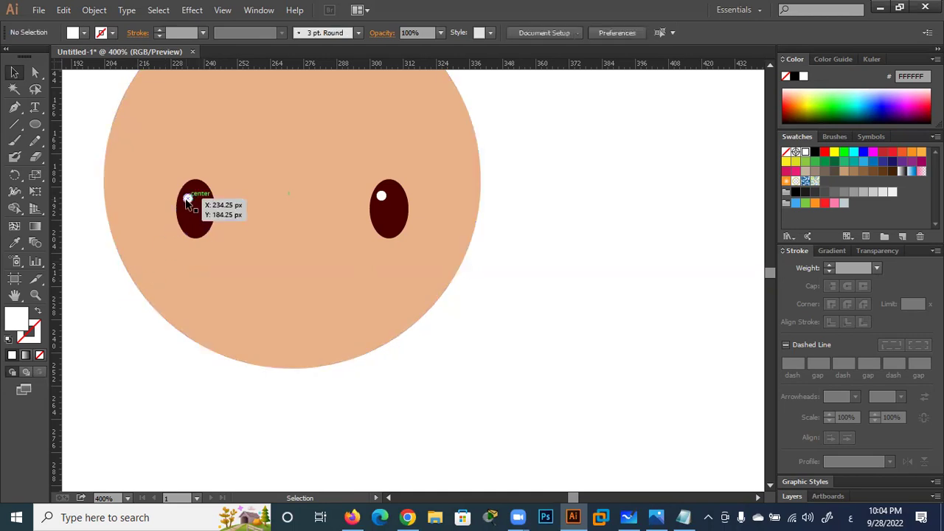
pyautogui.click(188, 200)
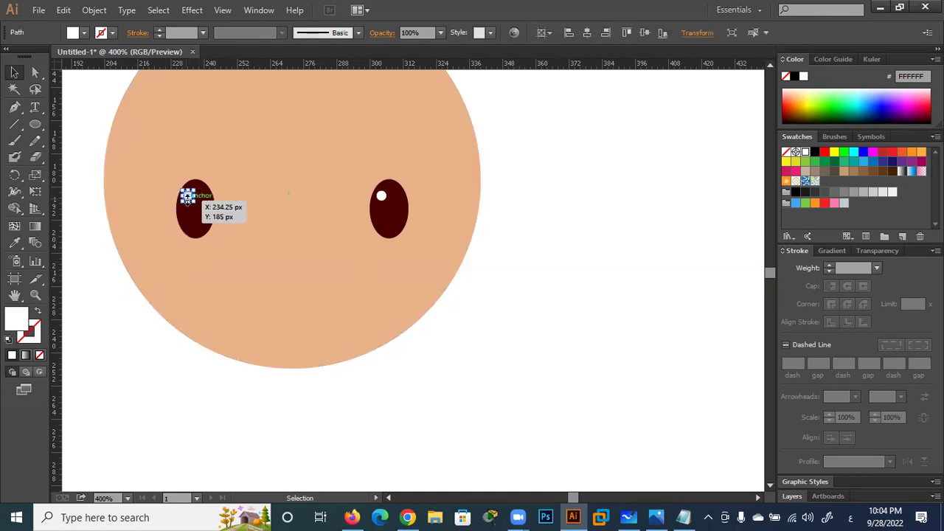
pyautogui.click(205, 425)
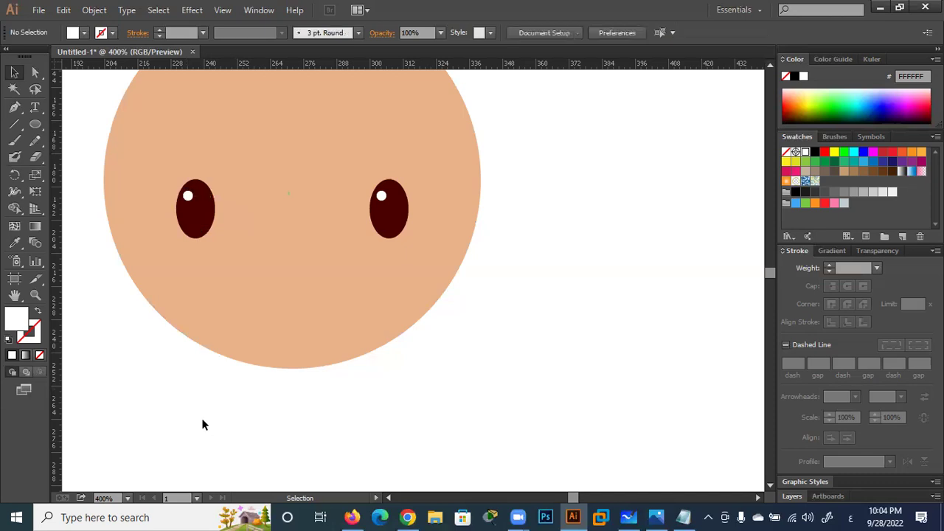
# Draw a roughly 31 px white circle just below and between the eyes.
pyautogui.scroll(-2, 204, 424)
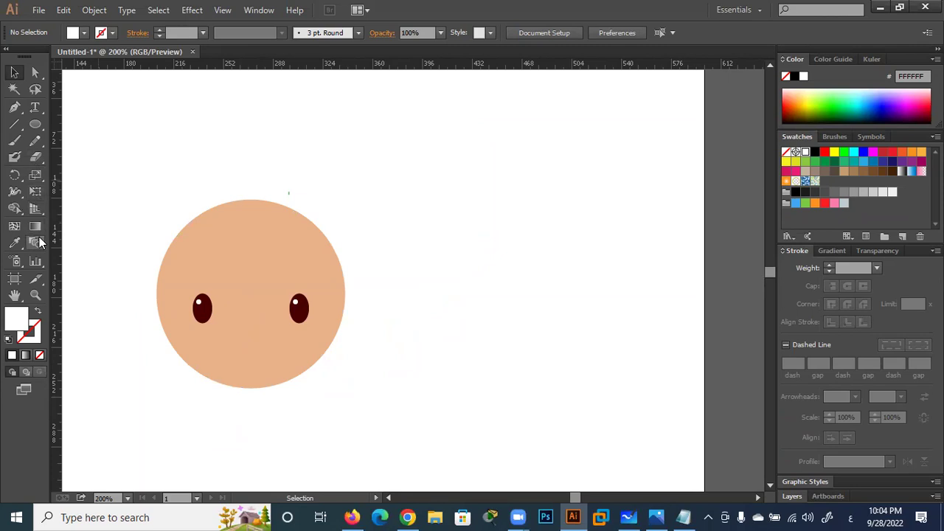
pyautogui.click(35, 124)
pyautogui.moveTo(254, 335)
pyautogui.mouseDown()
pyautogui.moveTo(240, 357)
pyautogui.moveTo(258, 331)
pyautogui.mouseUp()
pyautogui.click(14, 72)
pyautogui.click(340, 376)
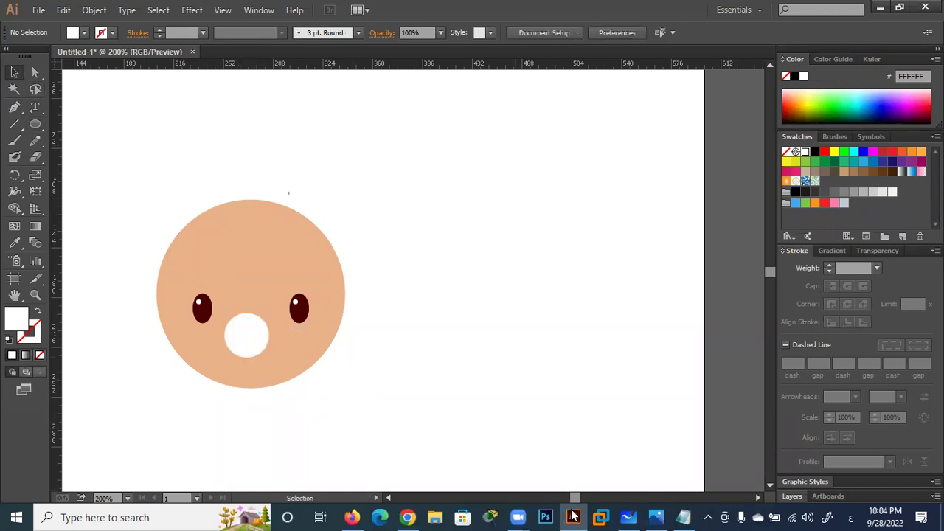
# Scroll the Chrome tutorial to Step 6's pink R=243 G=113 B=108 circle and Minus Front instructions.
pyautogui.click(408, 517)
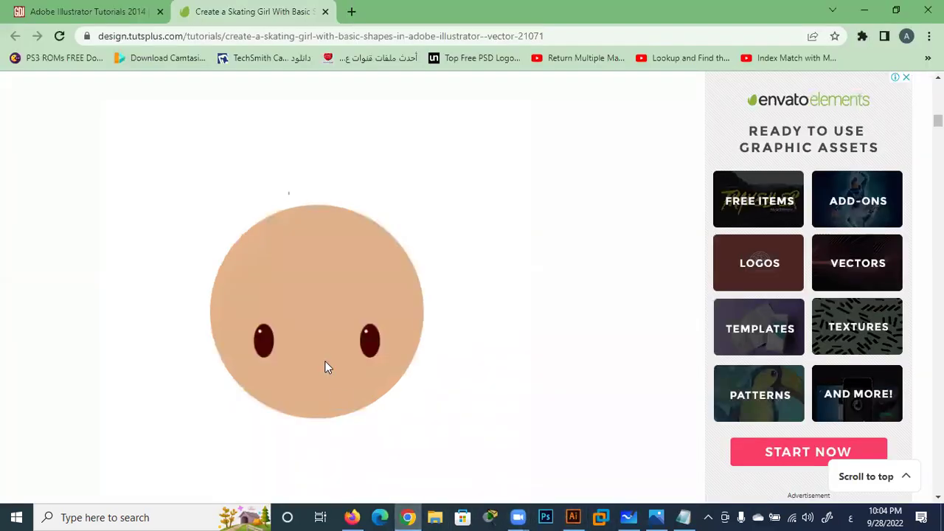
pyautogui.scroll(-4, 325, 363)
pyautogui.scroll(-4, 325, 362)
pyautogui.scroll(-3, 325, 363)
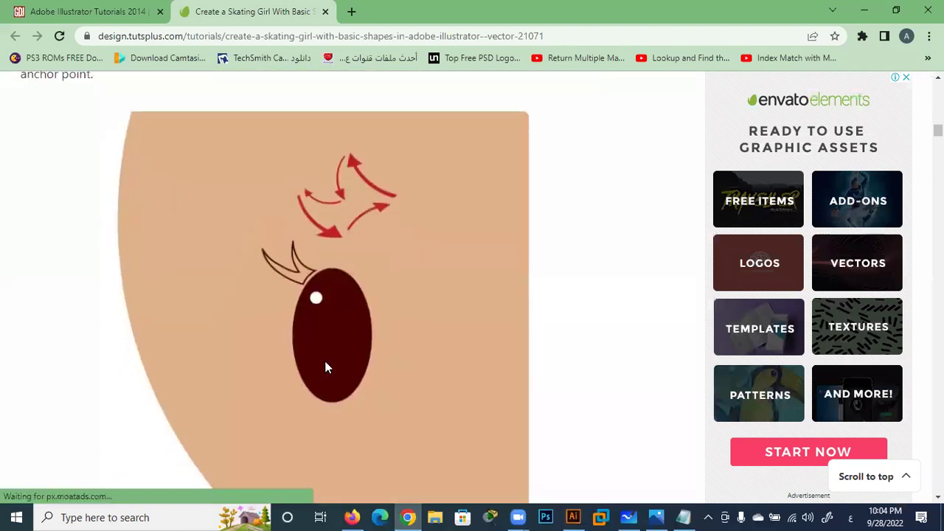
pyautogui.scroll(-4, 326, 362)
pyautogui.scroll(-3, 325, 362)
pyautogui.scroll(-3, 325, 362)
pyautogui.scroll(-4, 325, 362)
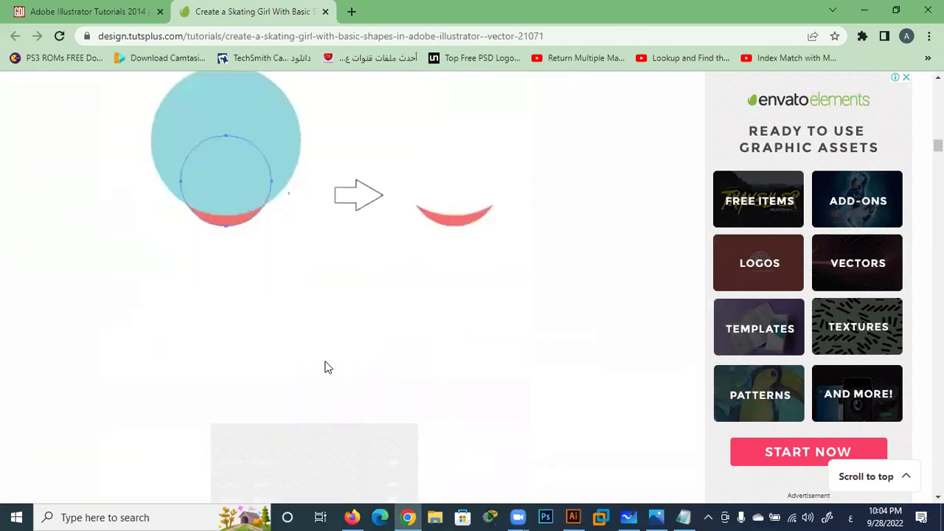
pyautogui.scroll(3, 326, 365)
pyautogui.scroll(2, 325, 364)
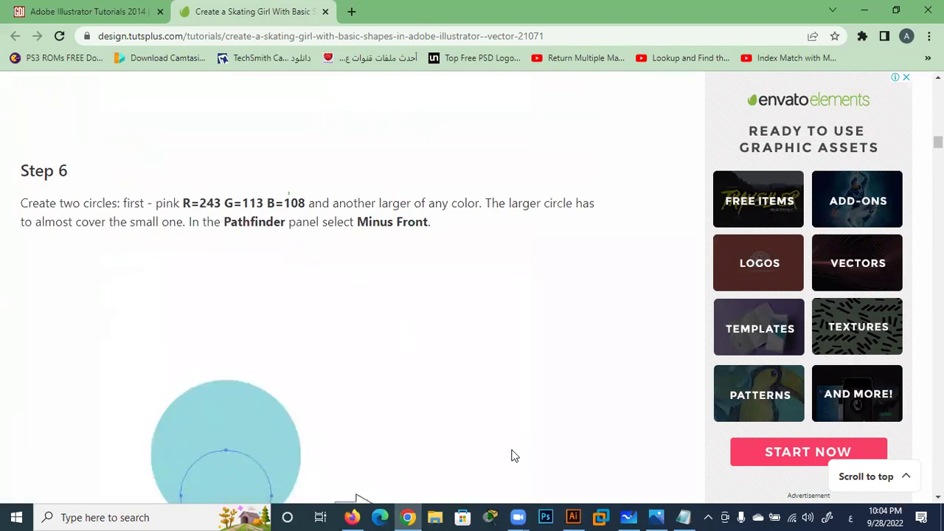
# Recolour the white circle below the eyes to pink R=243 G=113 B=108 (F3716C).
pyautogui.click(576, 513)
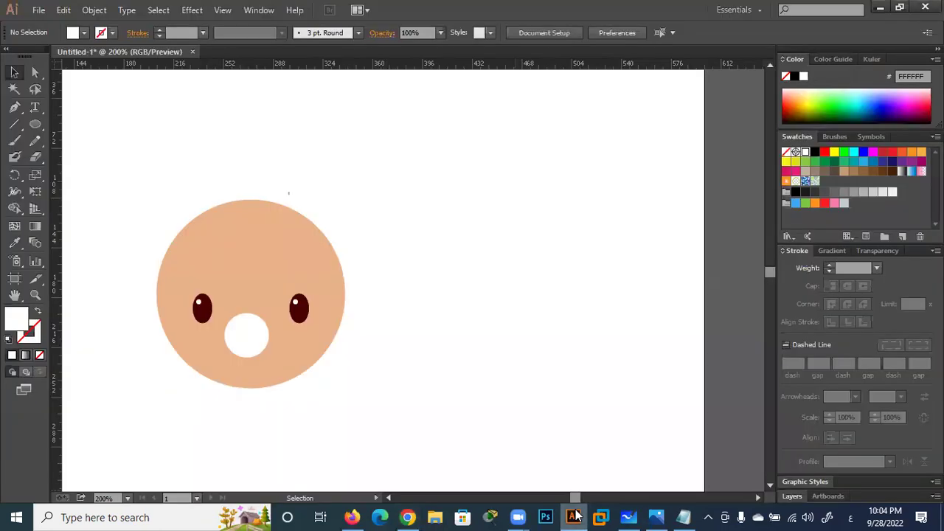
pyautogui.click(247, 344)
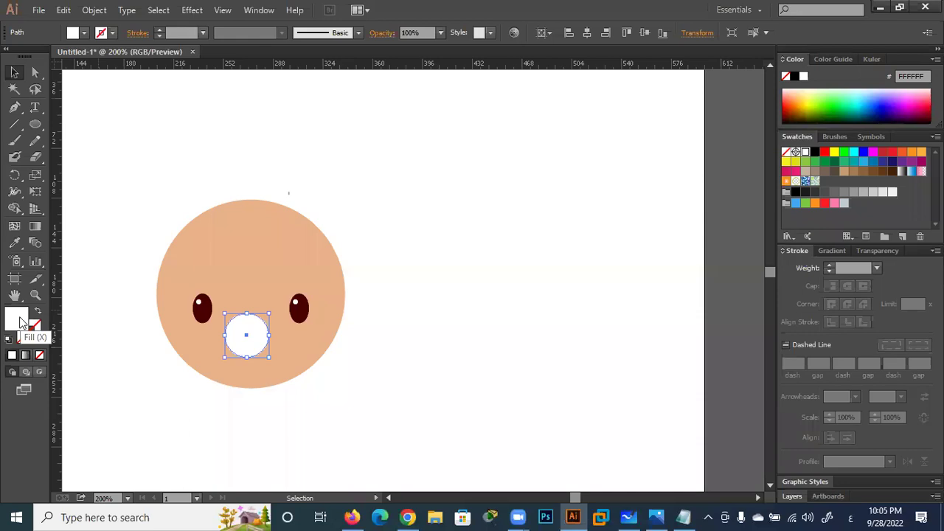
pyautogui.doubleClick(21, 322)
pyautogui.doubleClick(442, 279)
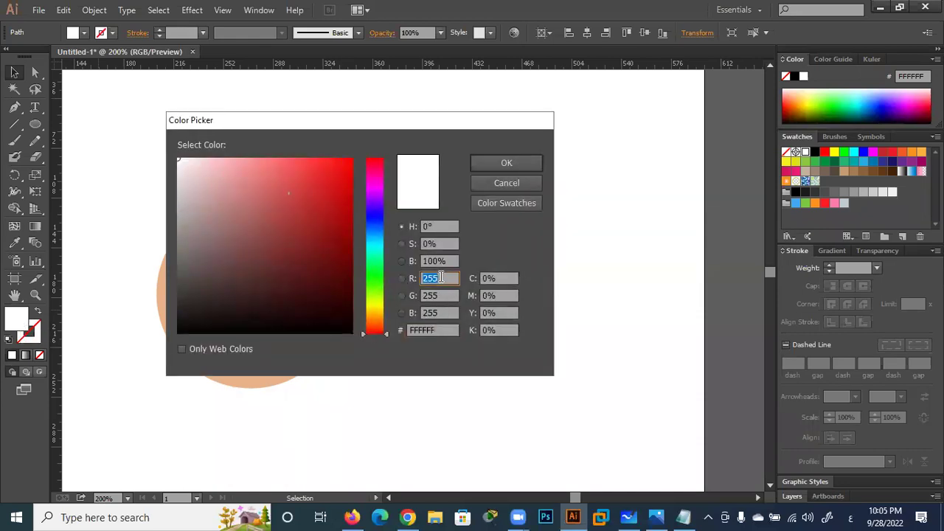
pyautogui.write('1')
pyautogui.press('BackSpace')
pyautogui.write('243')
pyautogui.doubleClick(446, 296)
pyautogui.write('113')
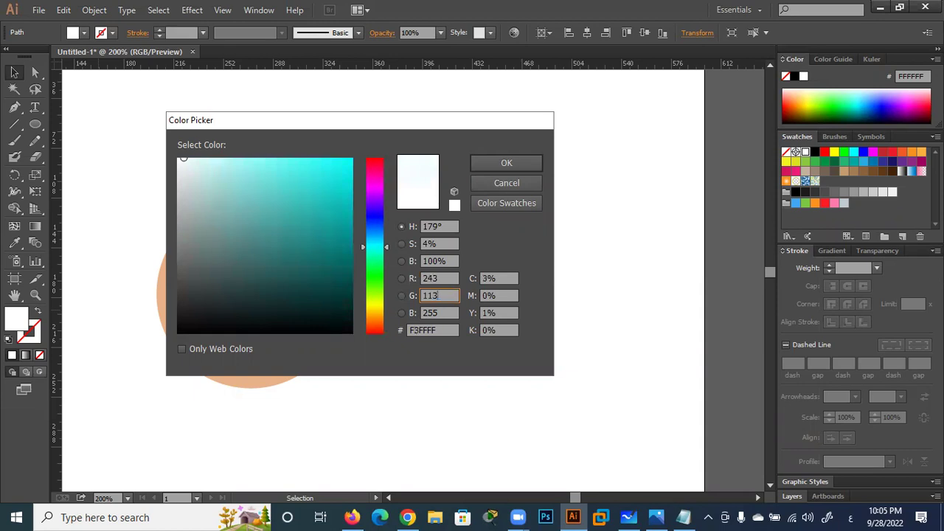
pyautogui.doubleClick(448, 314)
pyautogui.write('108')
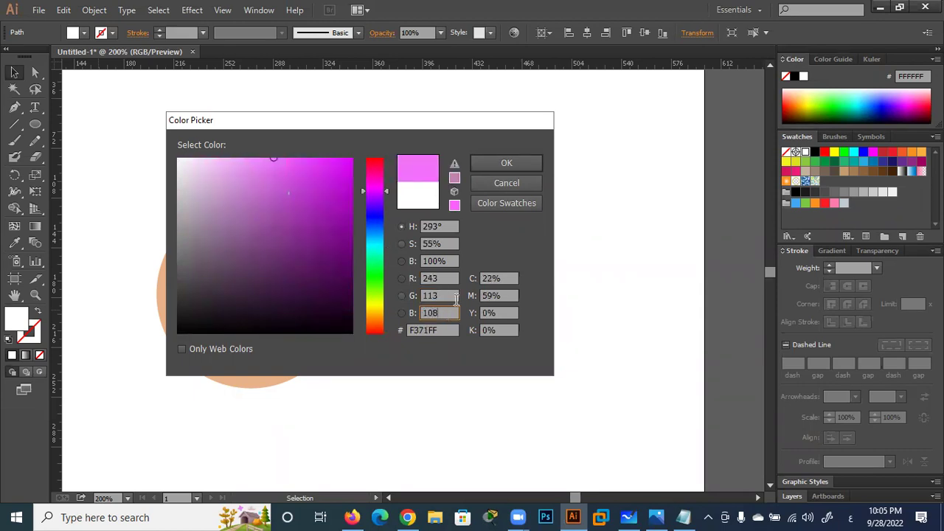
pyautogui.doubleClick(450, 279)
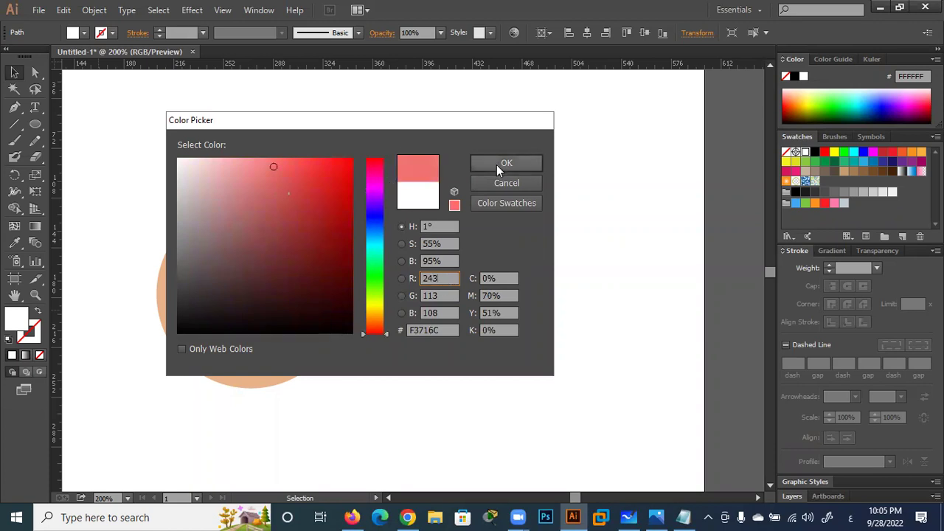
pyautogui.click(497, 165)
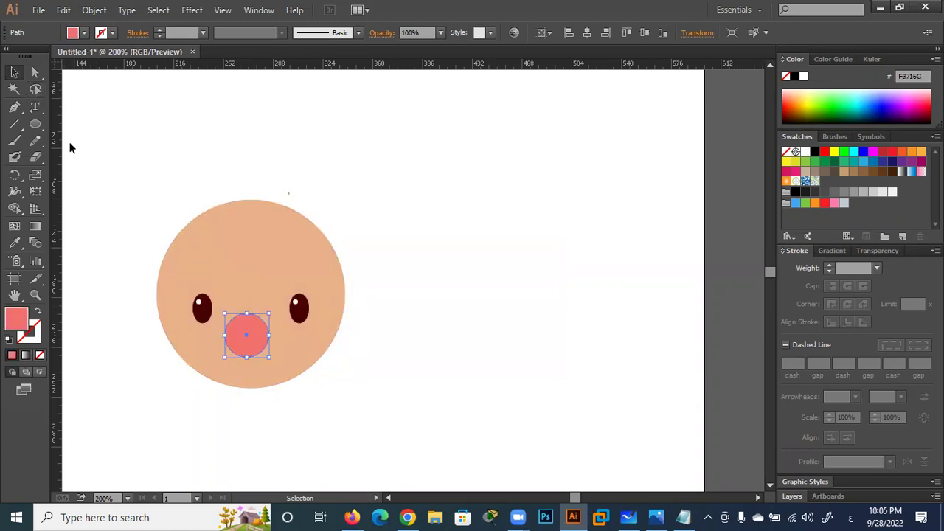
# Shift the pink circle slightly right and draw a larger circle overlapping it.
pyautogui.click(148, 221)
pyautogui.moveTo(263, 338); pyautogui.dragTo(266, 338)
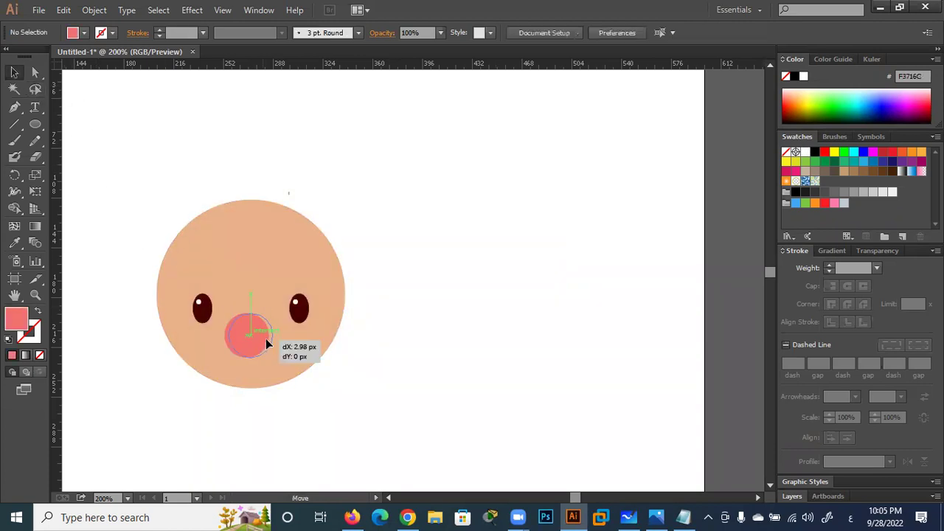
pyautogui.scroll(2, 259, 386)
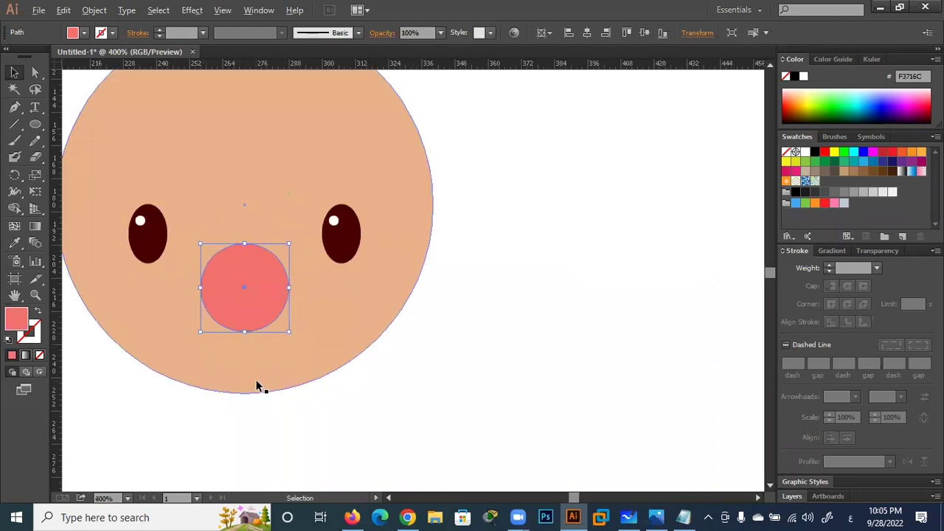
pyautogui.click(35, 124)
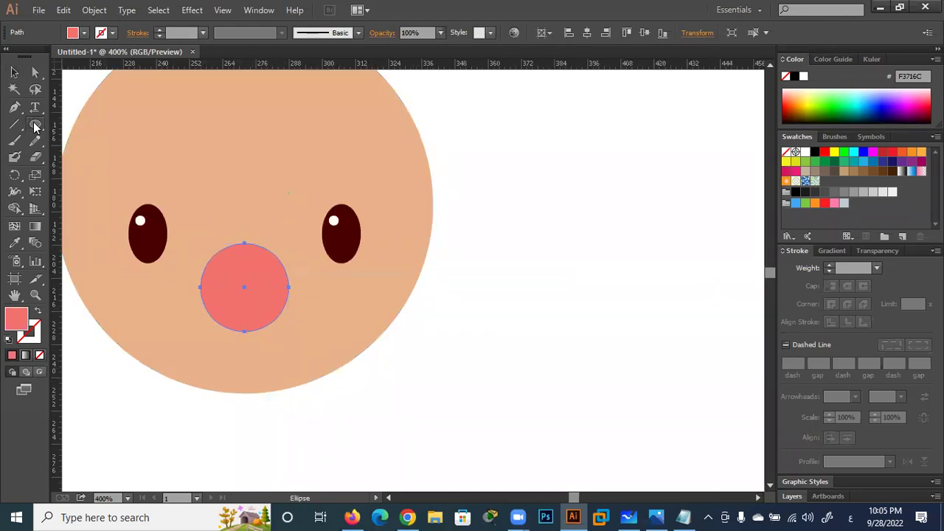
pyautogui.moveTo(315, 206); pyautogui.dragTo(203, 303)
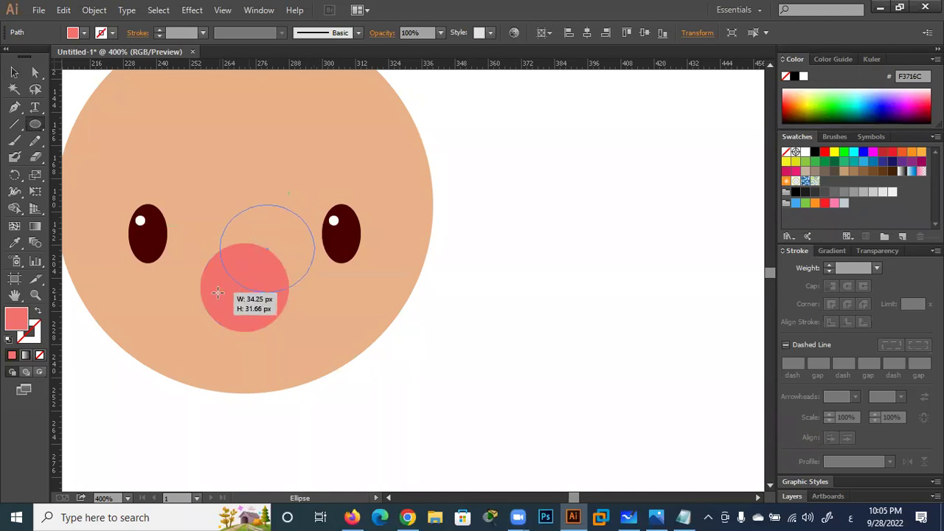
pyautogui.hotkey('alt', 'shift')
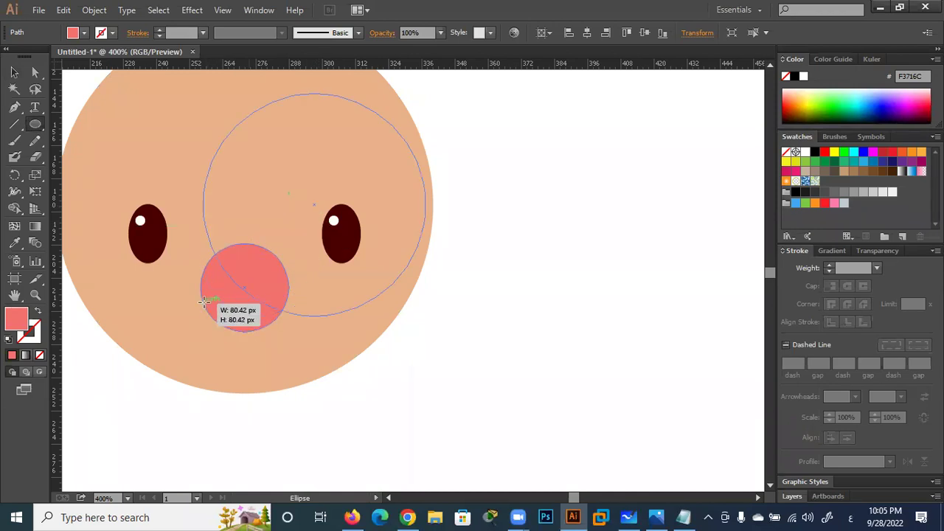
pyautogui.moveTo(205, 302); pyautogui.dragTo(204, 302)
pyautogui.hotkey('ctrl', 'z')
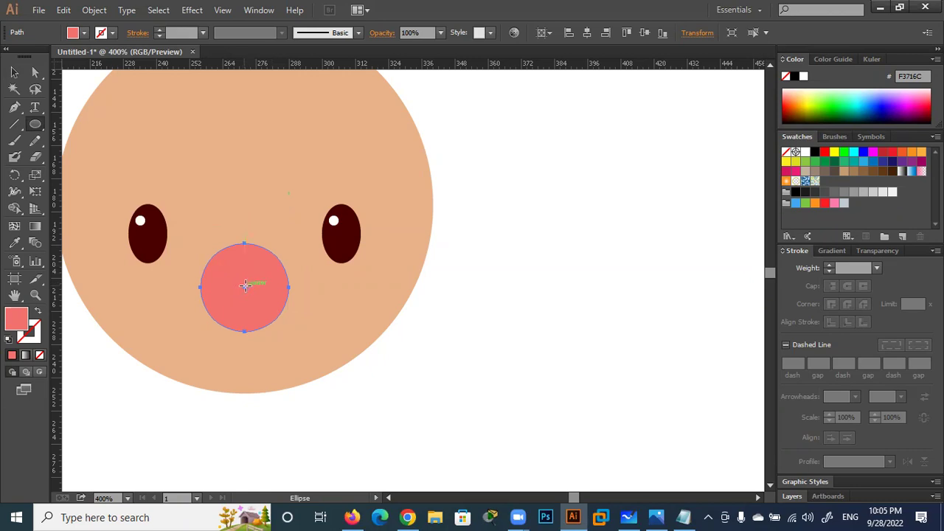
pyautogui.moveTo(244, 264); pyautogui.dragTo(204, 325)
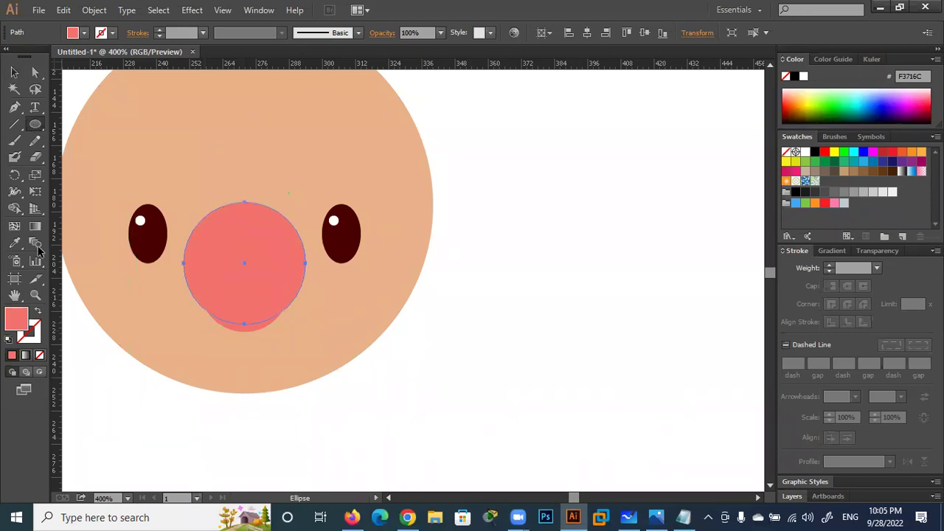
# Nudge the pink circle down, select both circles, and Shape Builder away the overlap.
pyautogui.click(14, 71)
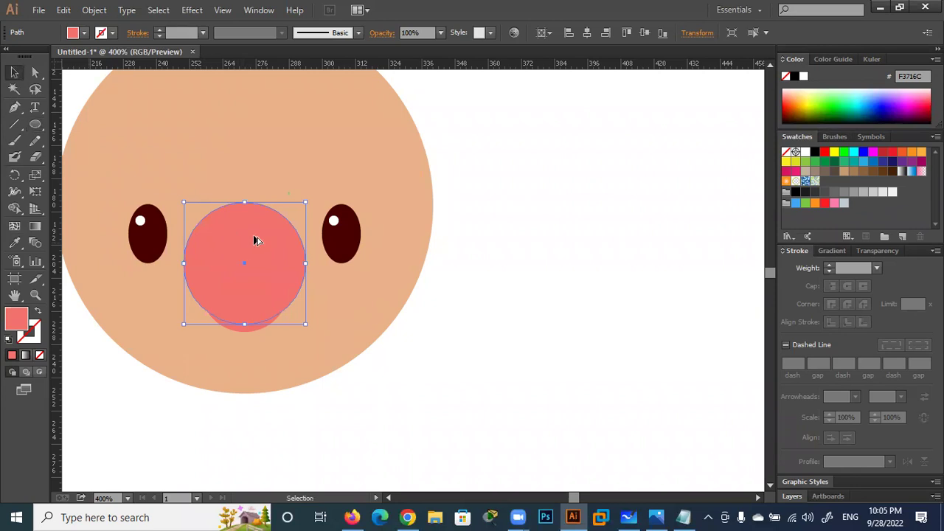
pyautogui.click(259, 354)
pyautogui.click(254, 323)
pyautogui.click(253, 329)
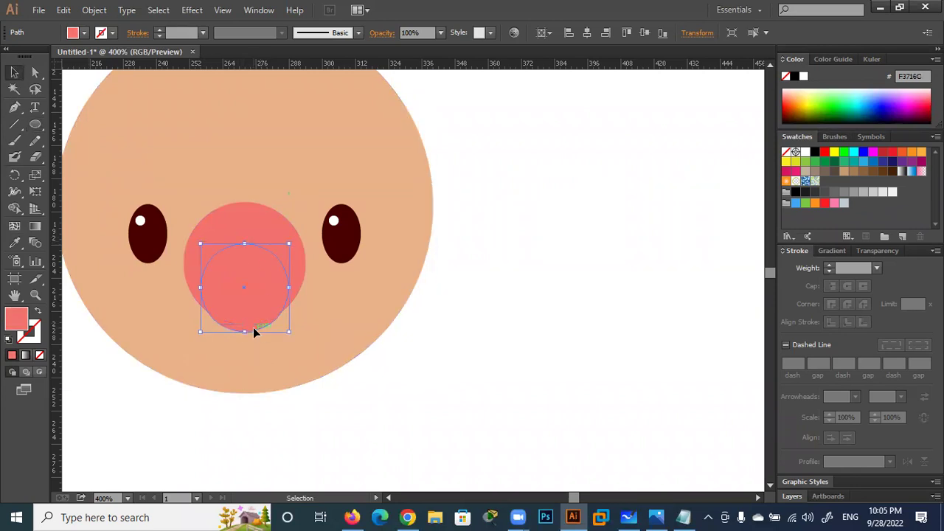
pyautogui.press('Down')
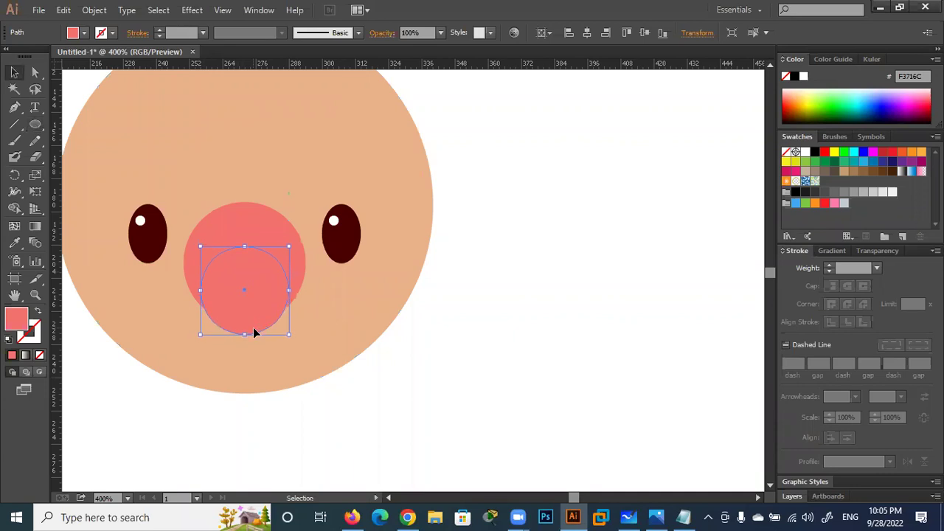
pyautogui.keyDown('shift'); pyautogui.click(270, 226); pyautogui.keyUp('shift')
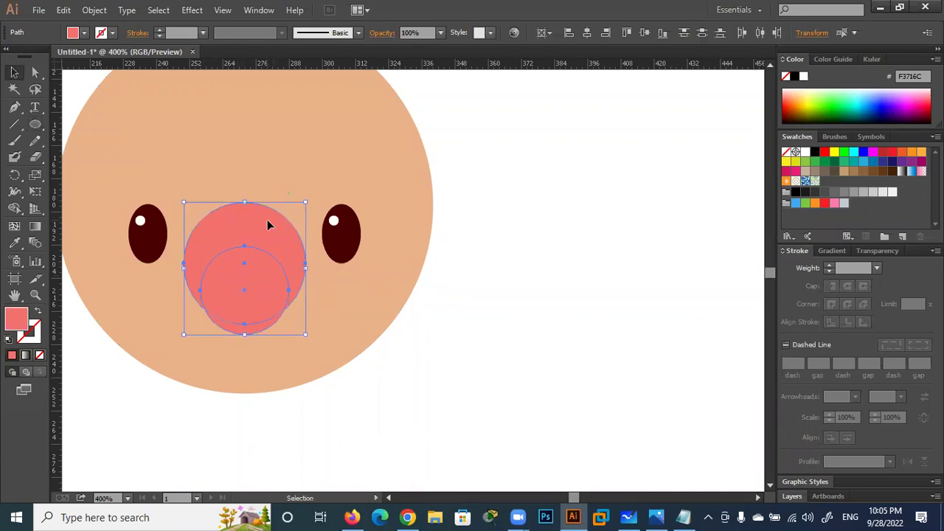
pyautogui.click(13, 210)
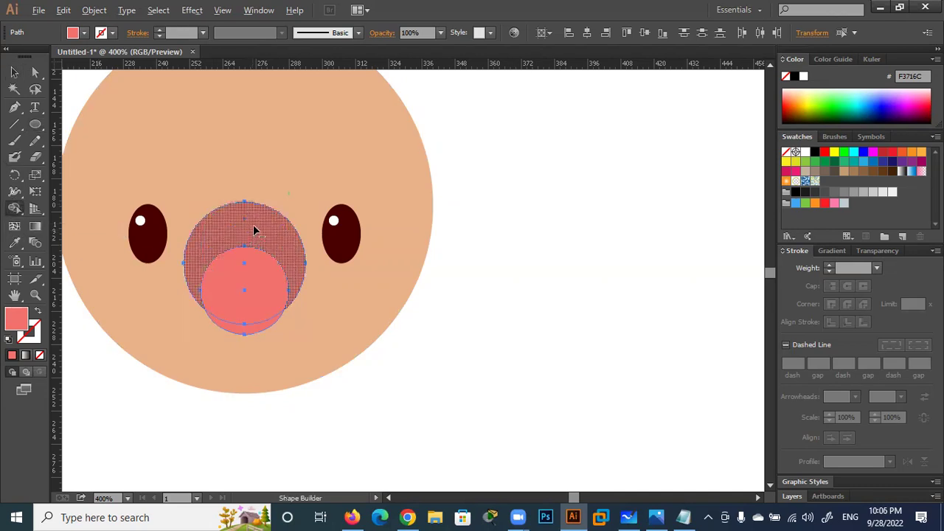
pyautogui.keyDown('alt'); pyautogui.click(260, 272); pyautogui.keyUp('alt')
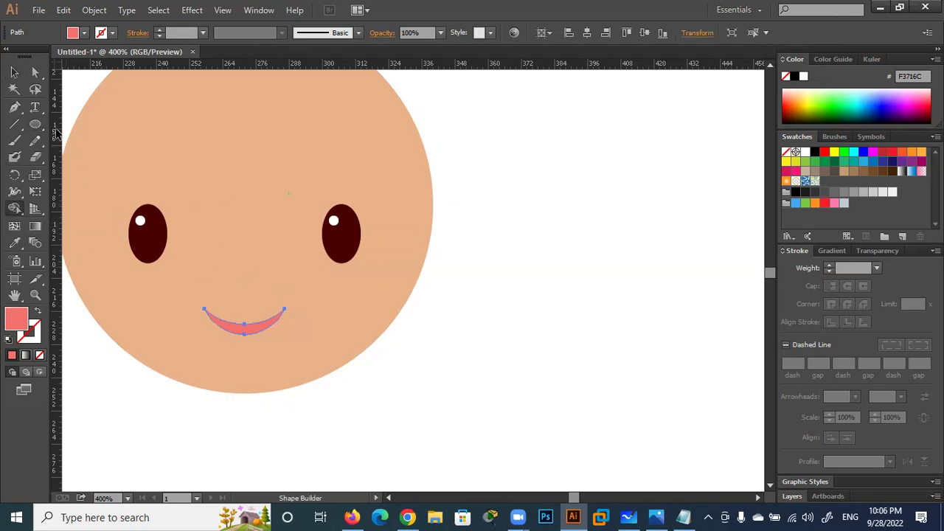
pyautogui.press('v')
pyautogui.click(431, 401)
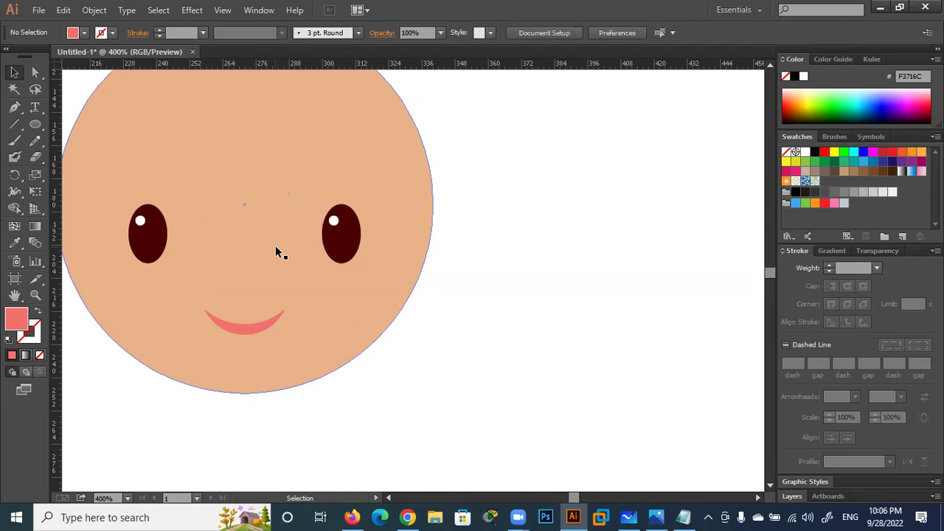
pyautogui.moveTo(453, 339)
pyautogui.mouseDown()
pyautogui.moveTo(534, 340)
pyautogui.moveTo(527, 337)
pyautogui.mouseUp()
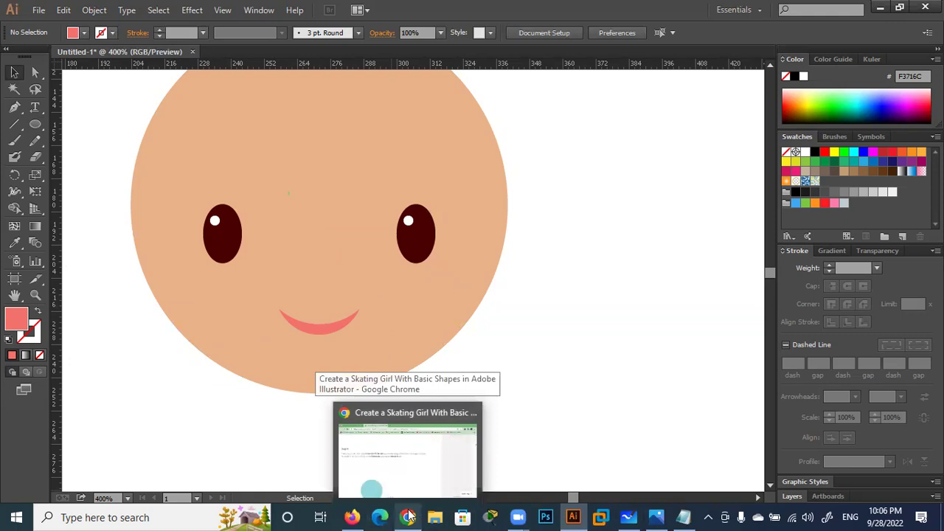
# Scroll the Chrome tutorial through Steps 4 and 5 to Step 6's circle instructions, then return to Illustrator.
pyautogui.click(408, 517)
pyautogui.scroll(7, 361, 352)
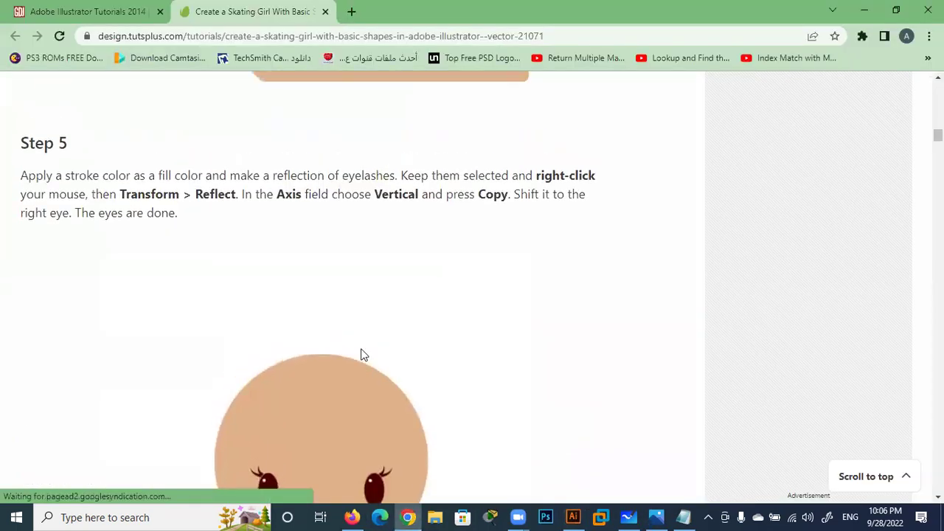
pyautogui.scroll(6, 361, 353)
pyautogui.scroll(1, 361, 349)
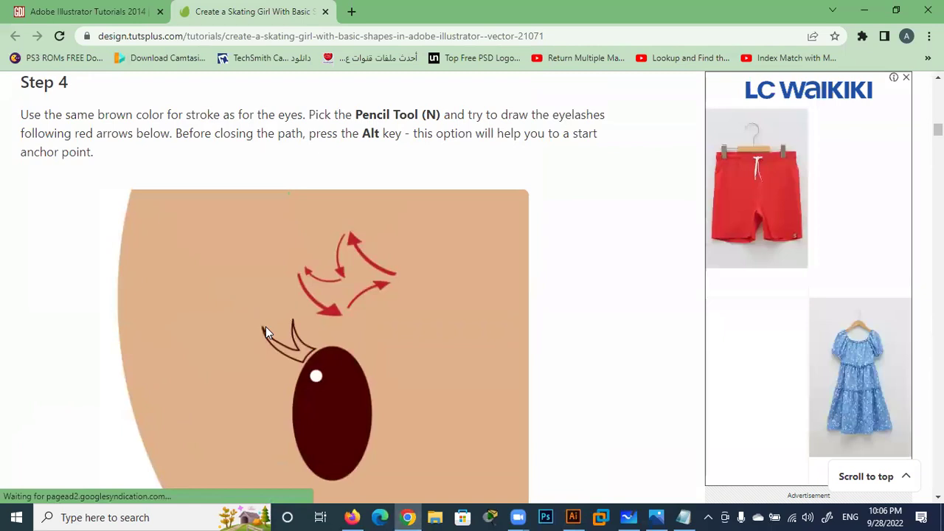
pyautogui.scroll(-5, 432, 382)
pyautogui.scroll(-4, 434, 382)
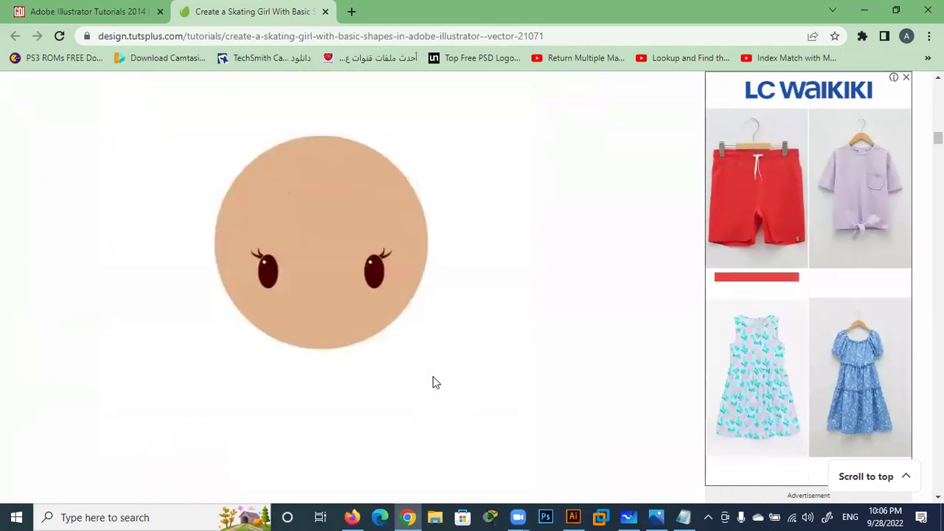
pyautogui.scroll(3, 457, 344)
pyautogui.scroll(5, 457, 344)
pyautogui.scroll(3, 459, 344)
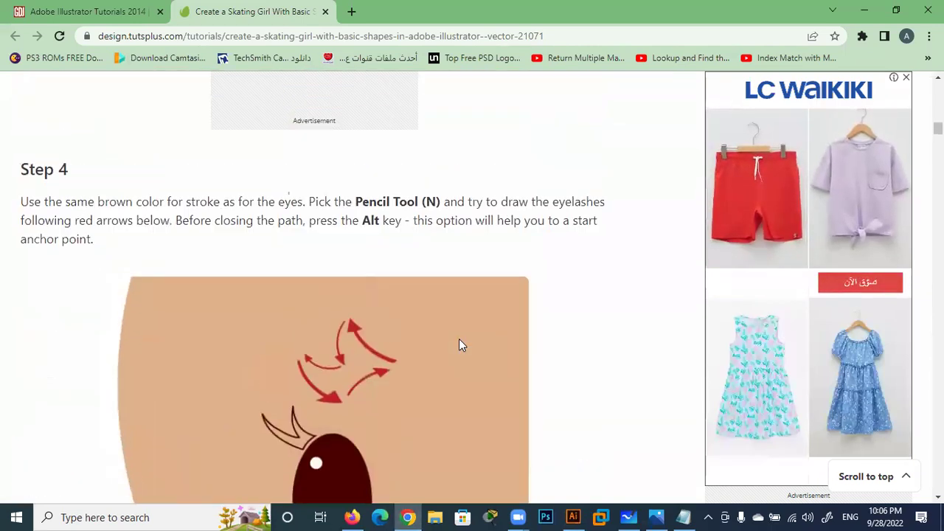
pyautogui.scroll(2, 459, 345)
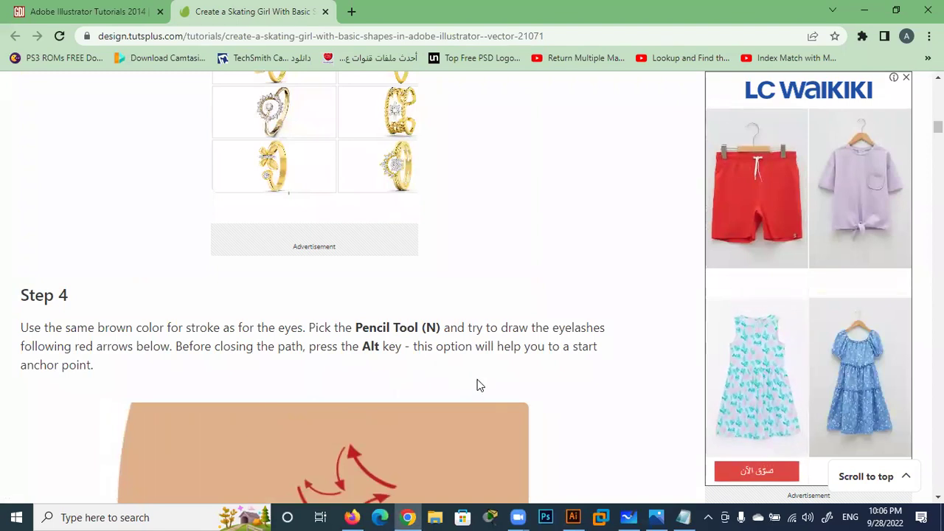
pyautogui.scroll(-4, 477, 385)
pyautogui.scroll(-1, 478, 385)
pyautogui.scroll(-4, 477, 385)
pyautogui.scroll(-3, 478, 385)
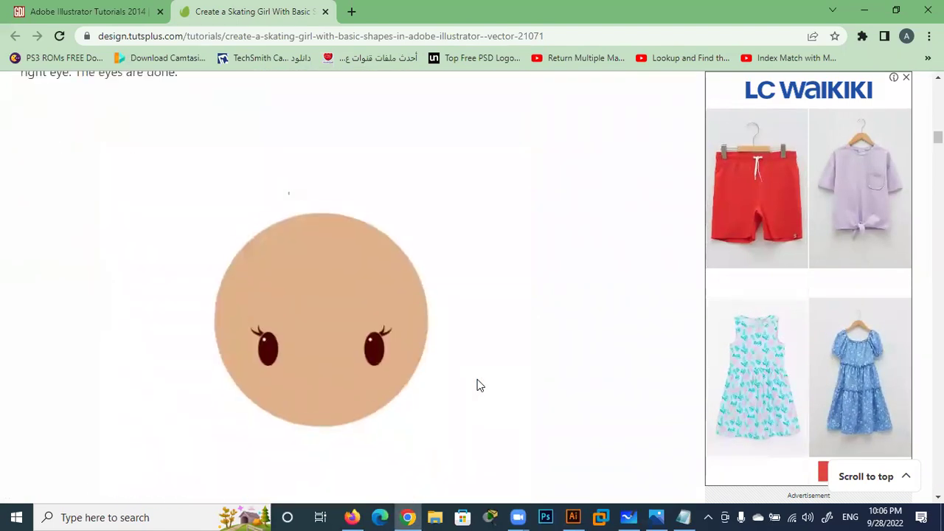
pyautogui.scroll(-3, 477, 385)
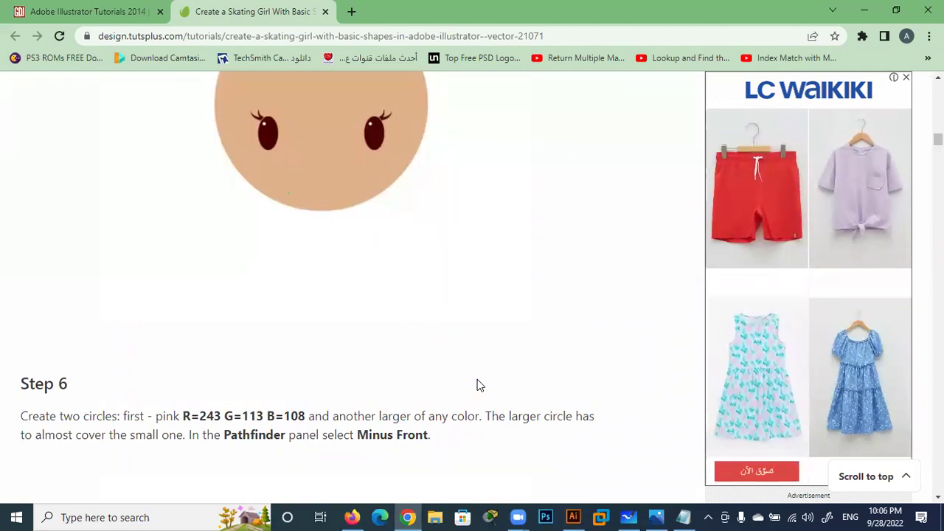
pyautogui.click(573, 517)
# Use the Pen tool to place the first anchors above the left eye, forming one pointed tip.
pyautogui.click(14, 107)
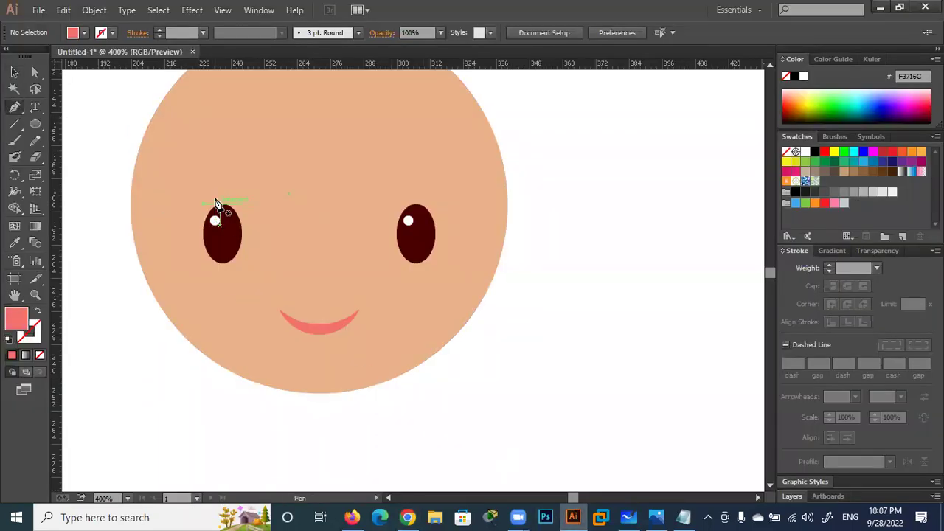
pyautogui.scroll(3, 218, 222)
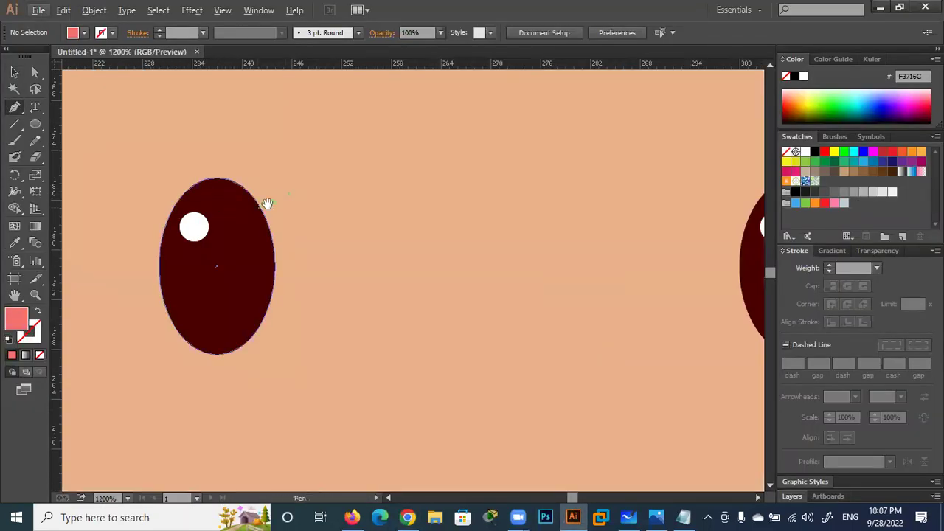
pyautogui.moveTo(283, 185); pyautogui.dragTo(419, 218)
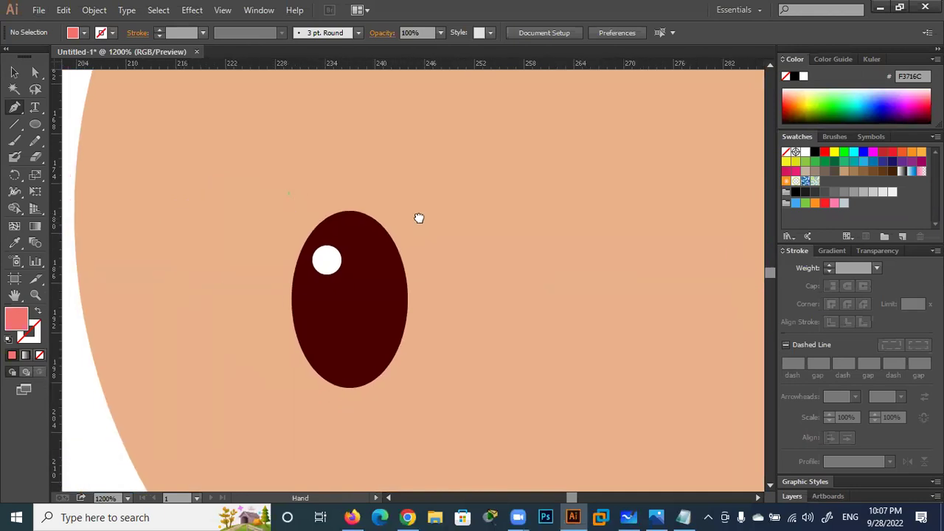
pyautogui.click(321, 208)
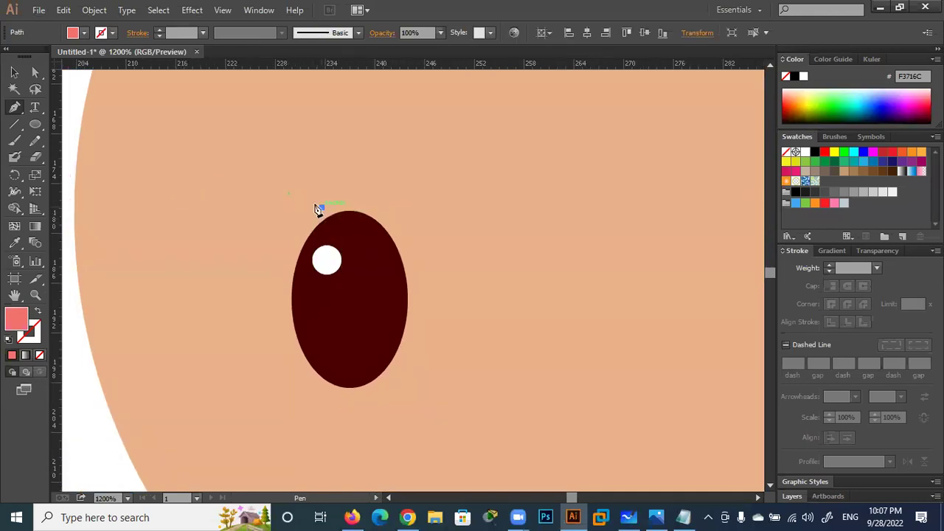
pyautogui.moveTo(287, 168); pyautogui.dragTo(281, 146)
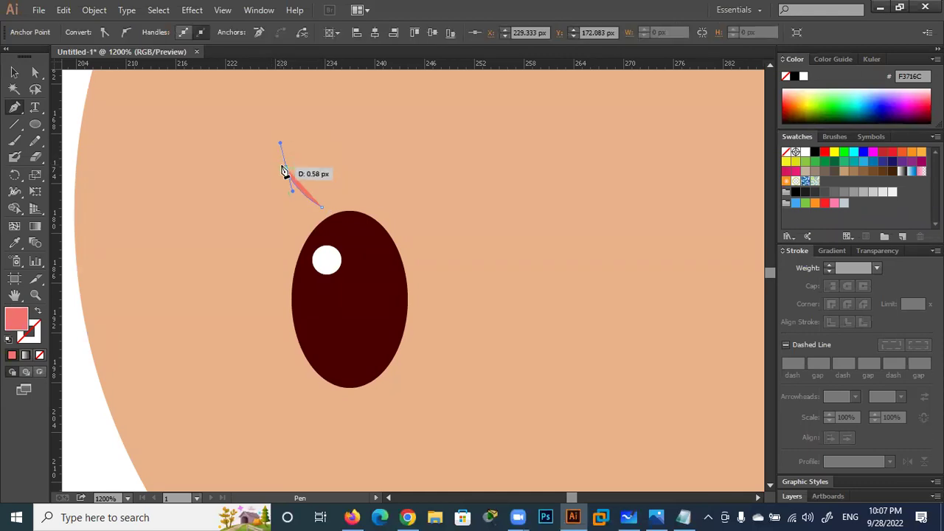
pyautogui.click(287, 168)
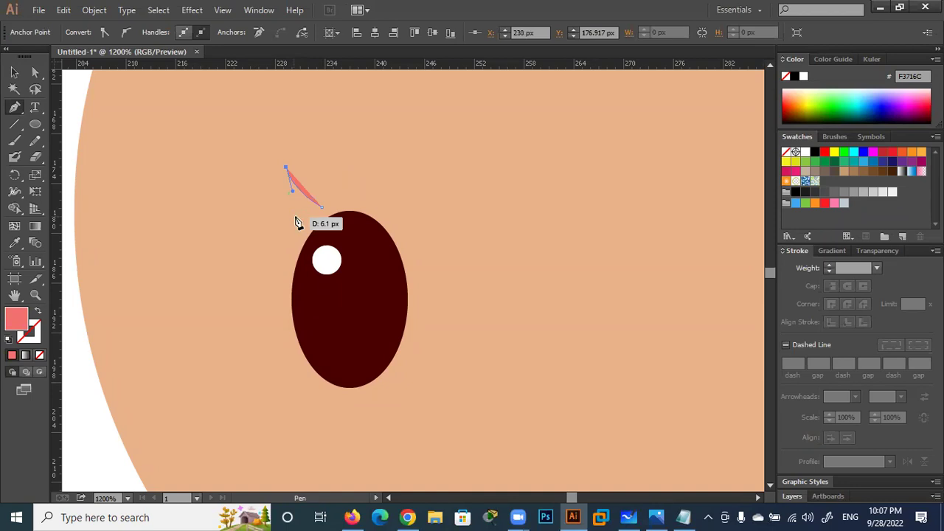
pyautogui.click(294, 199)
pyautogui.moveTo(301, 206); pyautogui.dragTo(253, 186)
# Add a second eyelash tip further left and anchors along the eyelash base.
pyautogui.click(242, 159)
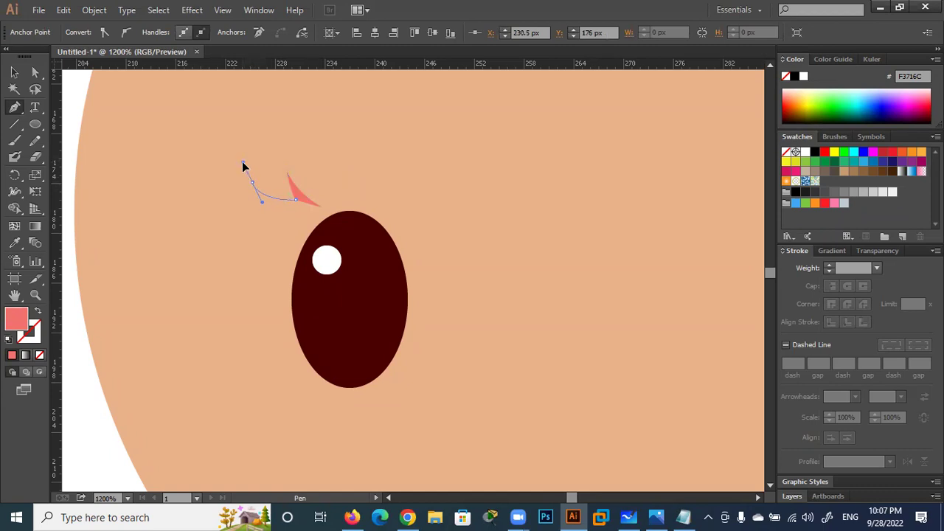
pyautogui.moveTo(252, 182); pyautogui.dragTo(253, 188)
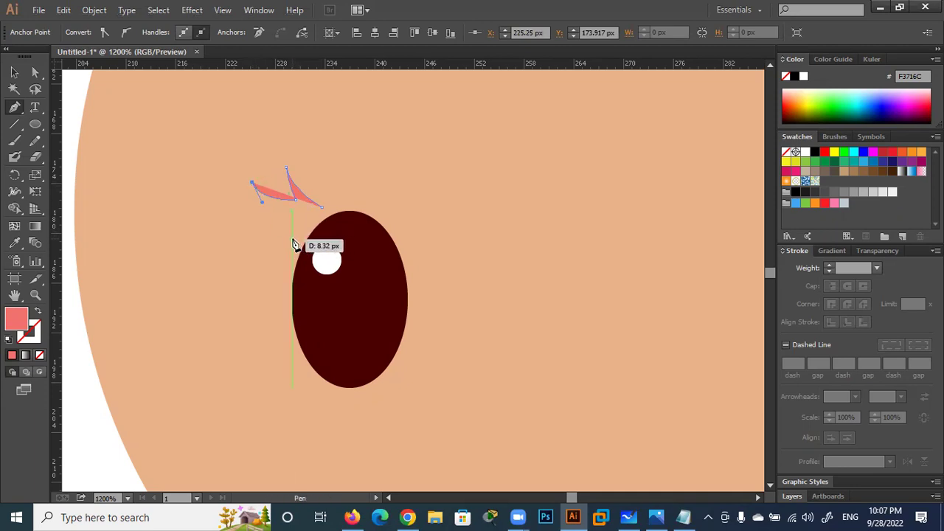
pyautogui.moveTo(293, 245); pyautogui.dragTo(307, 258)
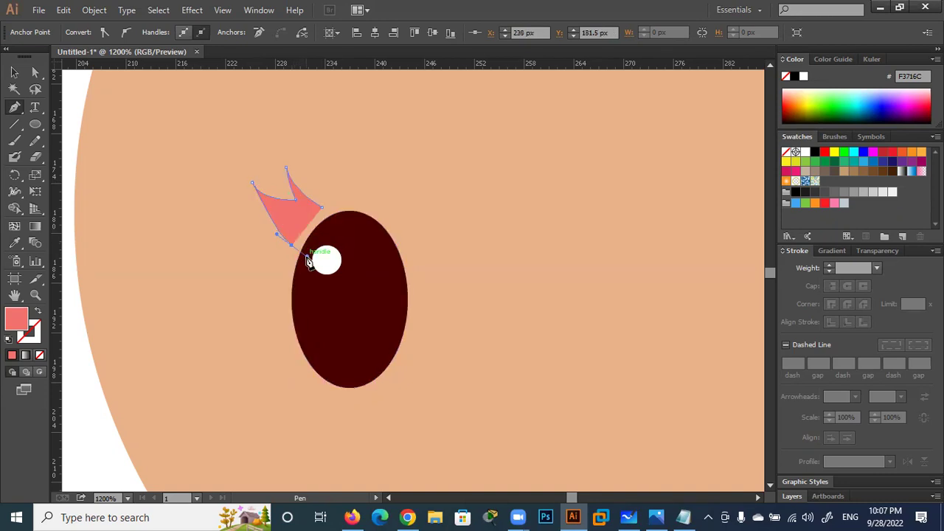
pyautogui.click(321, 210)
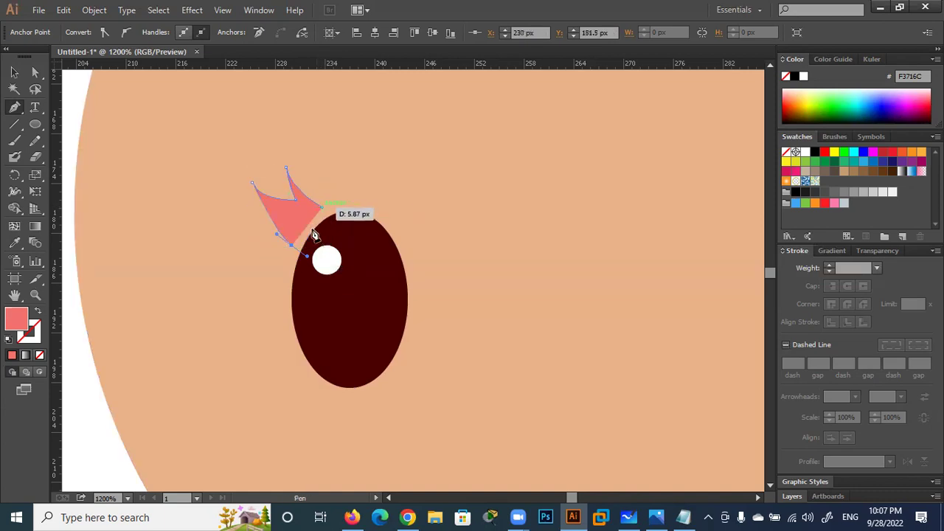
pyautogui.click(291, 244)
pyautogui.keyDown('ctrl'); pyautogui.click(321, 219); pyautogui.keyUp('ctrl')
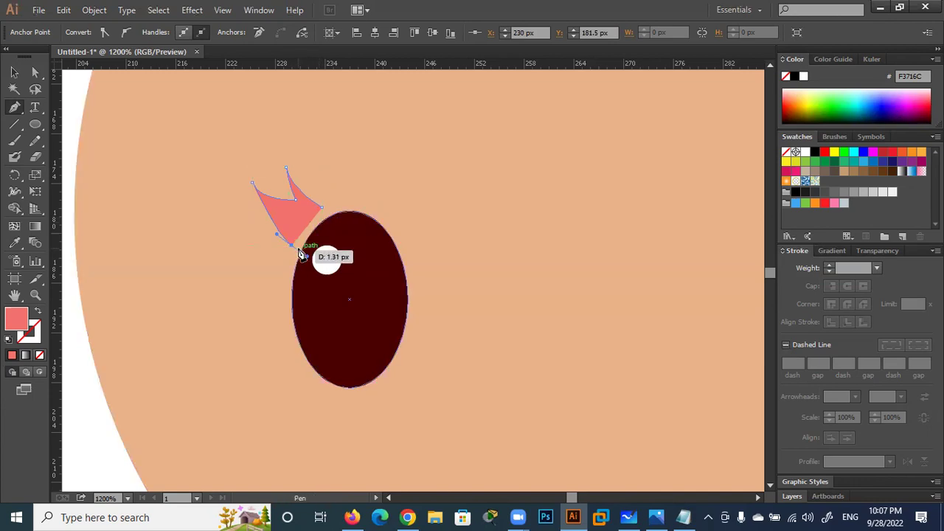
# Close the eyelash outline into a filled pink shape and curve its right edge.
pyautogui.moveTo(300, 254); pyautogui.dragTo(293, 252)
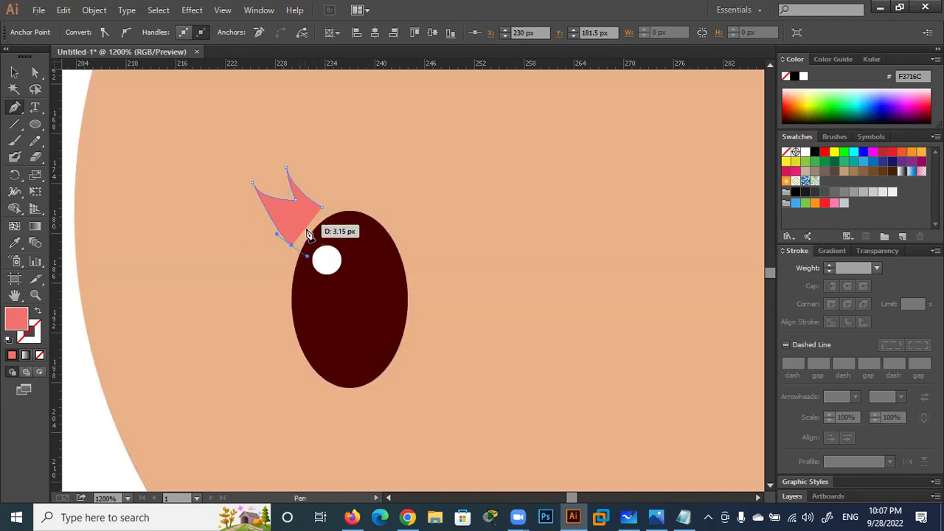
pyautogui.press('alt')
pyautogui.hotkey('alt', 'f')
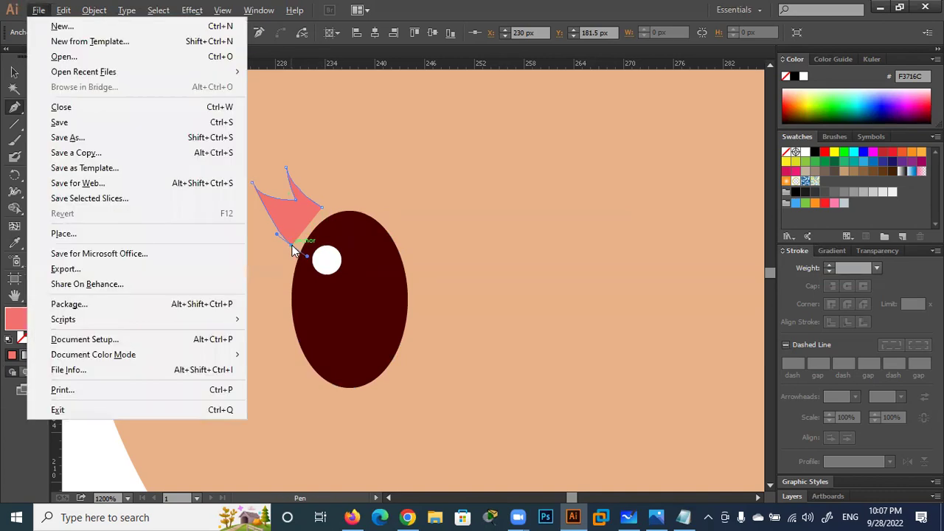
pyautogui.press('Escape')
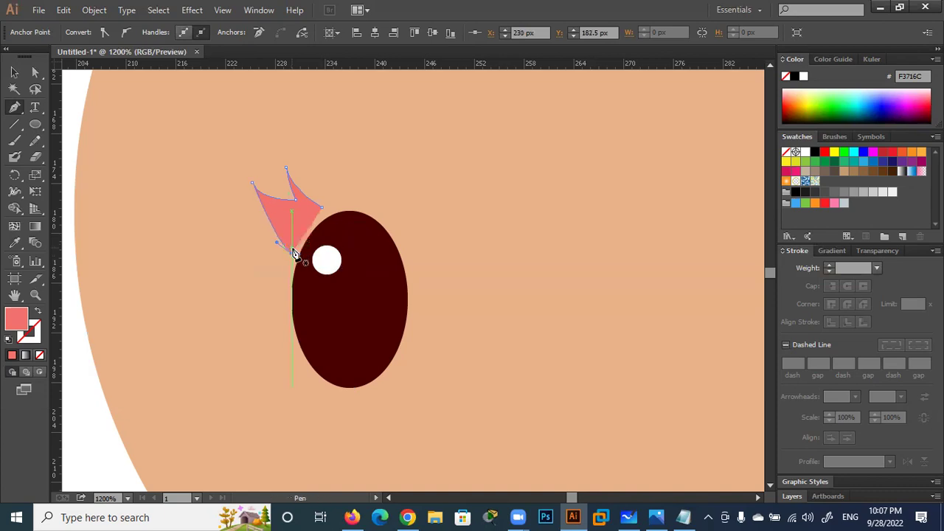
pyautogui.click(323, 209)
pyautogui.click(293, 256)
pyautogui.hotkey('ctrl', 'z')
pyautogui.click(293, 256)
pyautogui.hotkey('ctrl', 'z')
pyautogui.moveTo(322, 207); pyautogui.dragTo(331, 210)
# Nudge the eyelash's bottom anchor and shift the whole eyelash slightly left and down.
pyautogui.hotkey('ctrl', 'z')
pyautogui.click(37, 72)
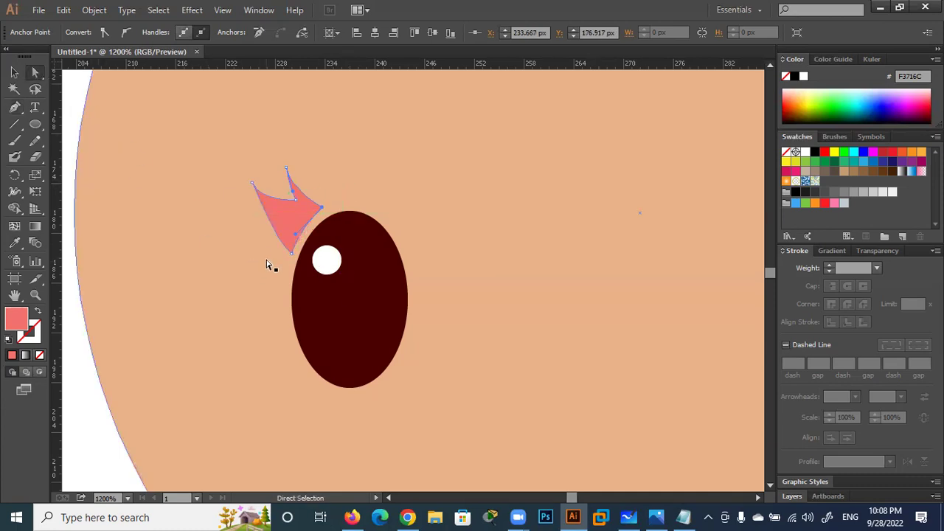
pyautogui.moveTo(292, 255); pyautogui.dragTo(293, 258)
pyautogui.press('Up')
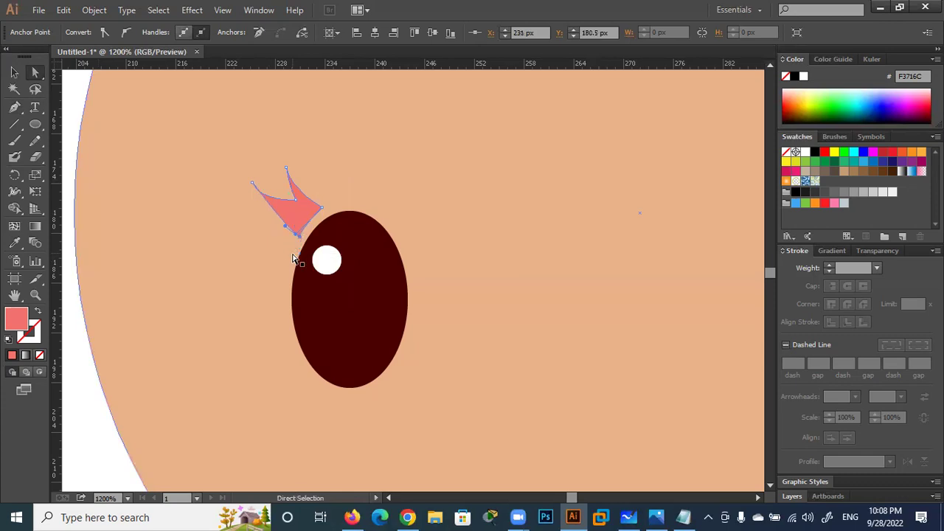
pyautogui.press('Down')
pyautogui.press('Up')
pyautogui.press('v')
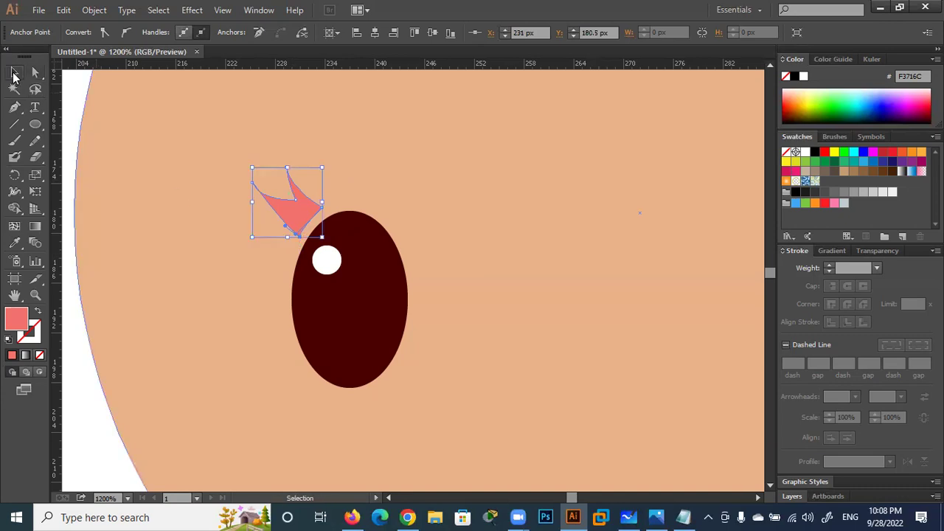
pyautogui.click(200, 246)
pyautogui.moveTo(303, 223); pyautogui.dragTo(295, 231)
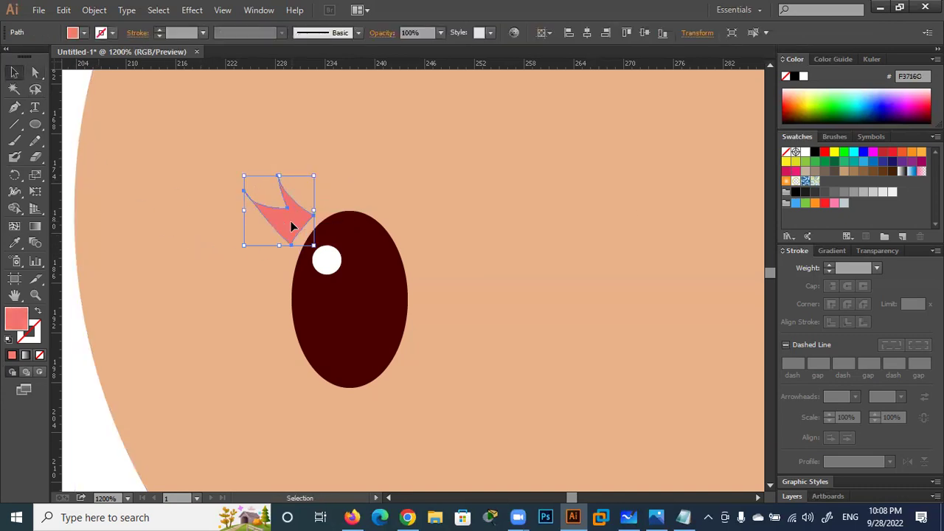
# Curve the eyelash's upper-left edge and reshape its inner anchor and bottom tip.
pyautogui.scroll(3, 262, 240)
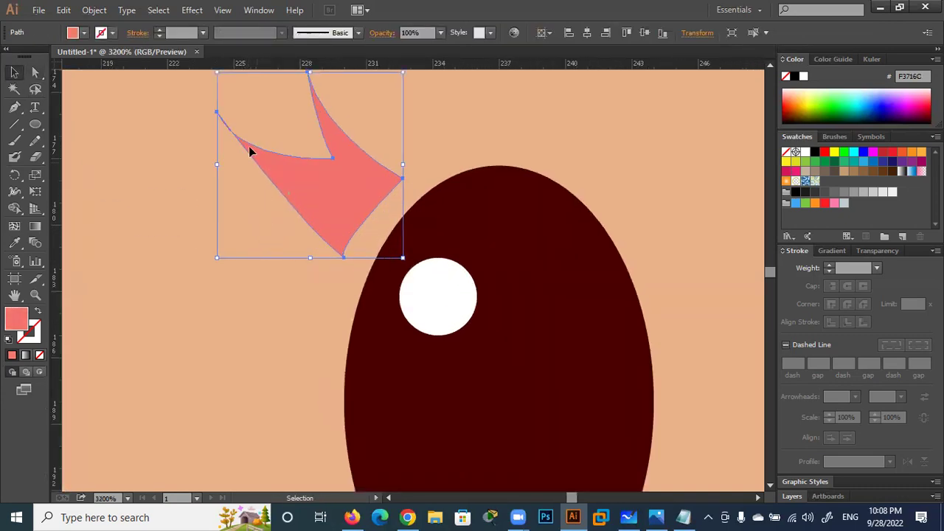
pyautogui.click(35, 72)
pyautogui.click(217, 114)
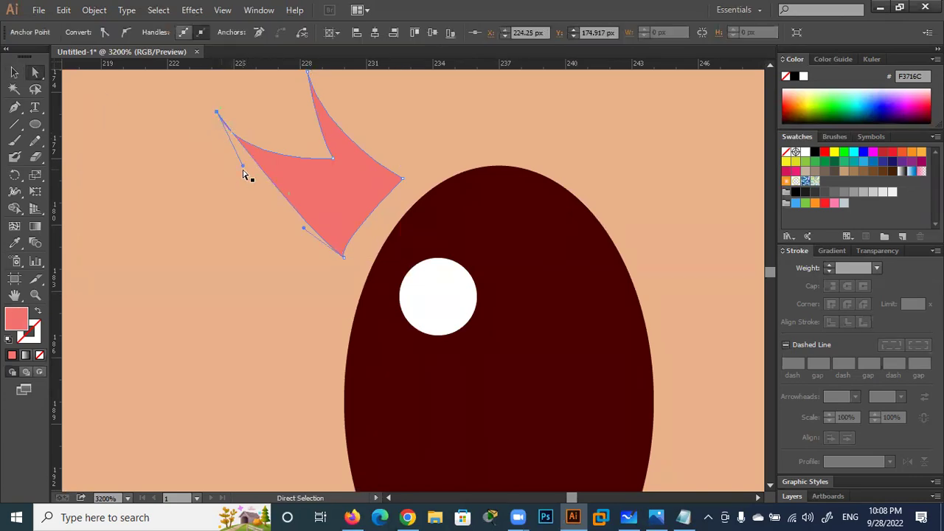
pyautogui.moveTo(249, 158); pyautogui.dragTo(256, 152)
pyautogui.moveTo(333, 161); pyautogui.dragTo(325, 163)
pyautogui.click(342, 216)
pyautogui.click(279, 278)
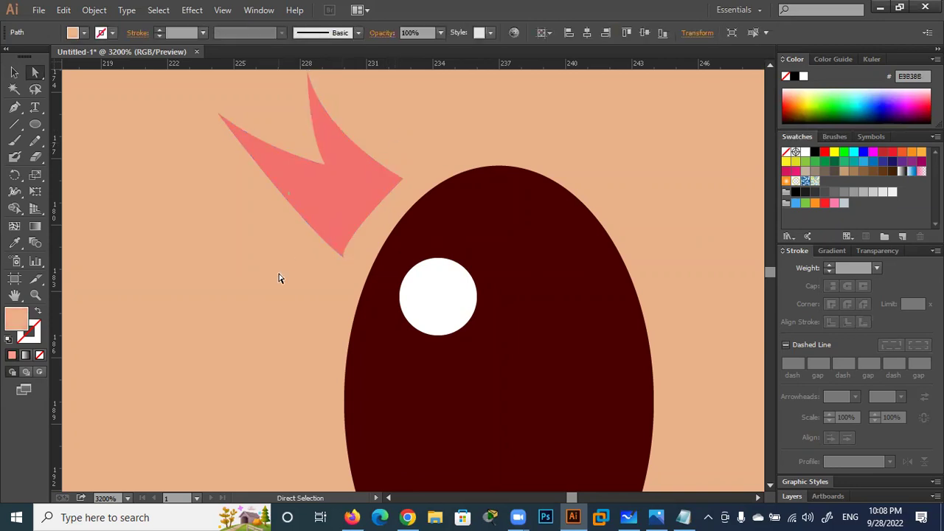
pyautogui.click(347, 230)
pyautogui.click(342, 255)
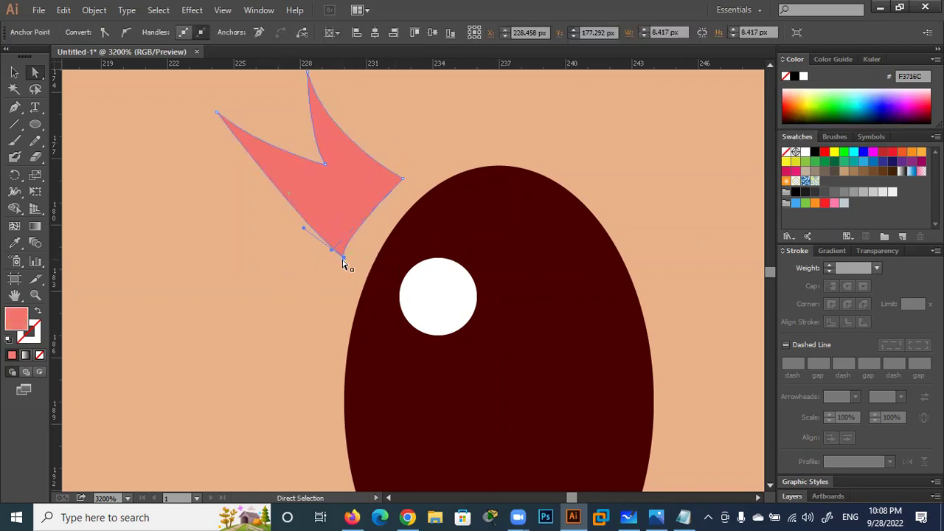
pyautogui.moveTo(341, 256); pyautogui.dragTo(357, 213)
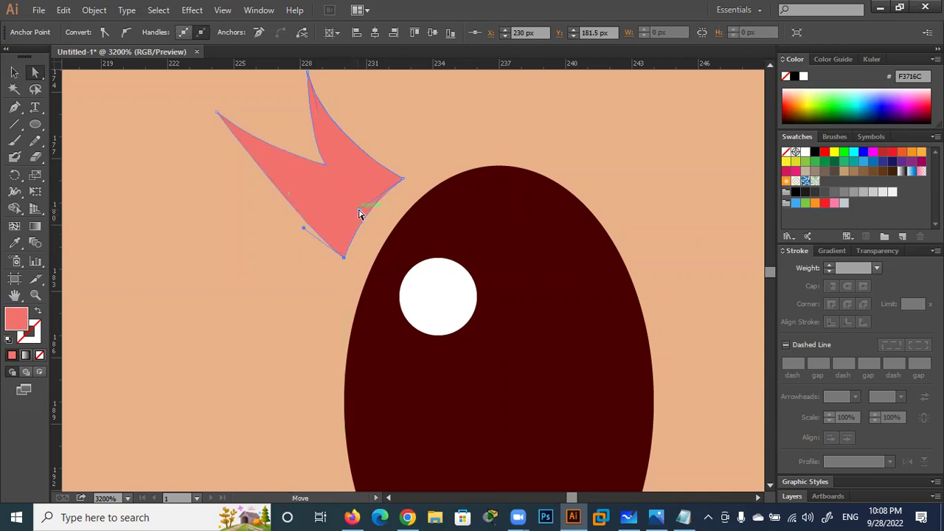
# Reposition the eyelash so it sits against the top edge of the eye.
pyautogui.click(14, 72)
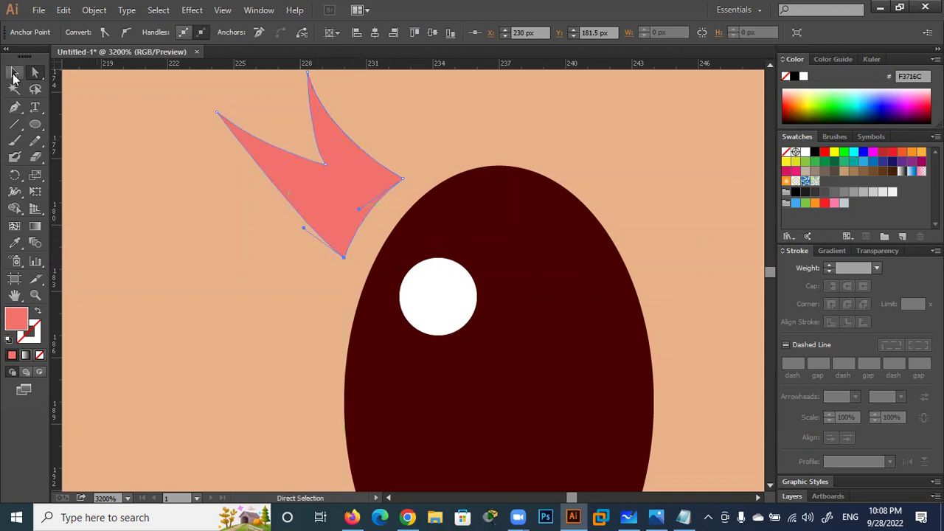
pyautogui.click(188, 302)
pyautogui.moveTo(338, 212); pyautogui.dragTo(340, 219)
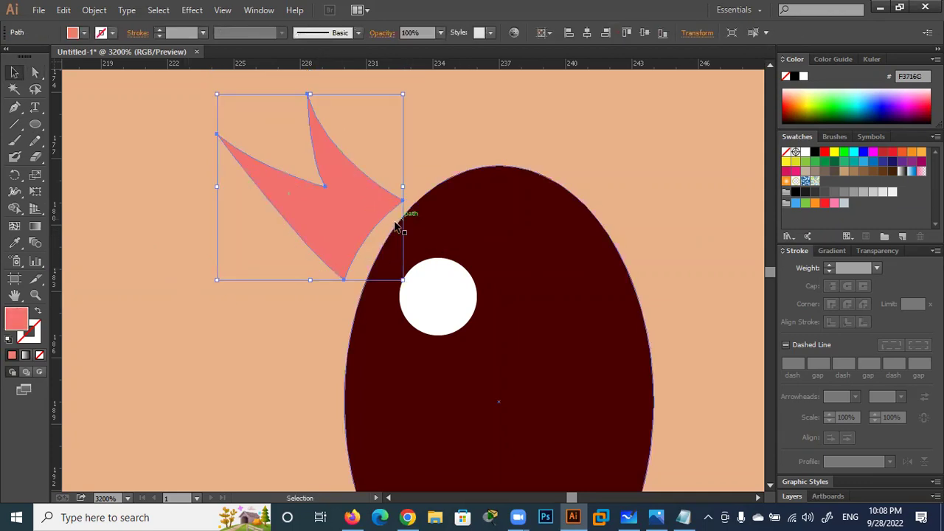
pyautogui.moveTo(373, 224); pyautogui.dragTo(375, 202)
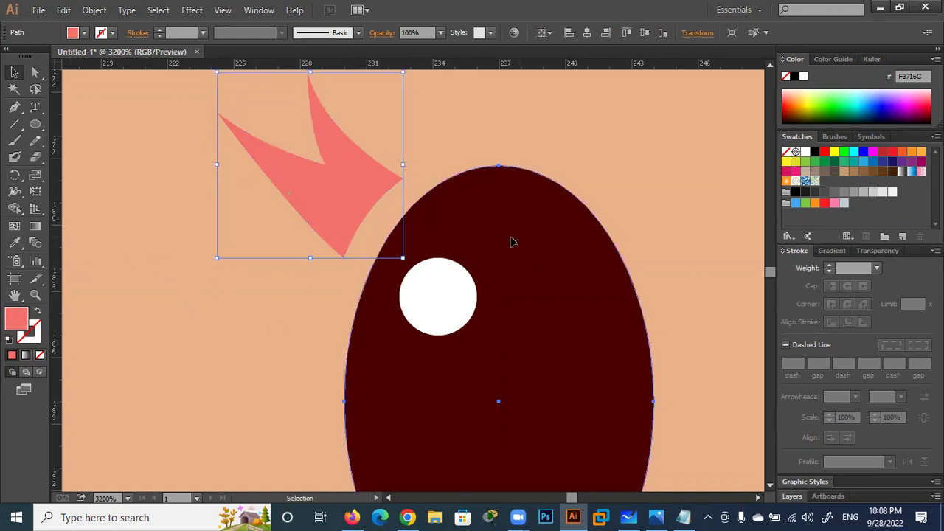
pyautogui.click(504, 287)
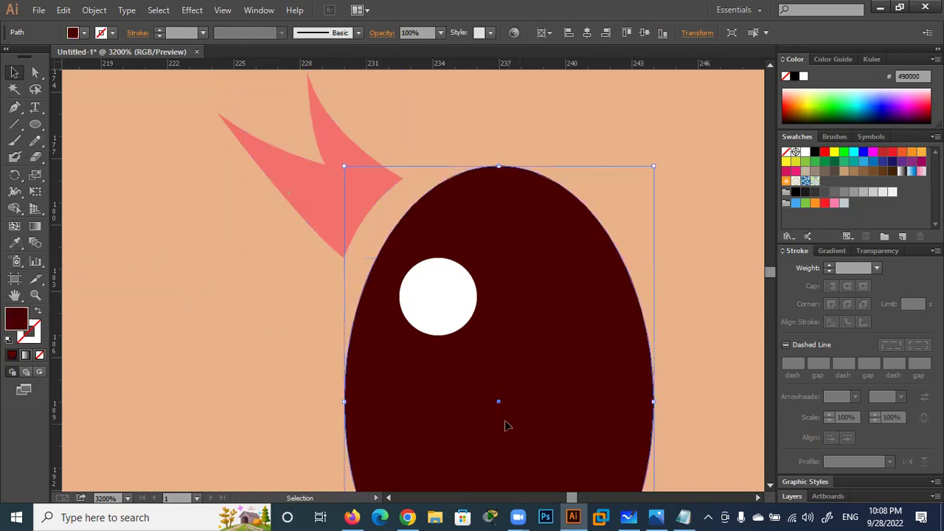
# Fill the eyelash with dark red R 73, G 0, B 0 (490000) to match the eye.
pyautogui.click(299, 203)
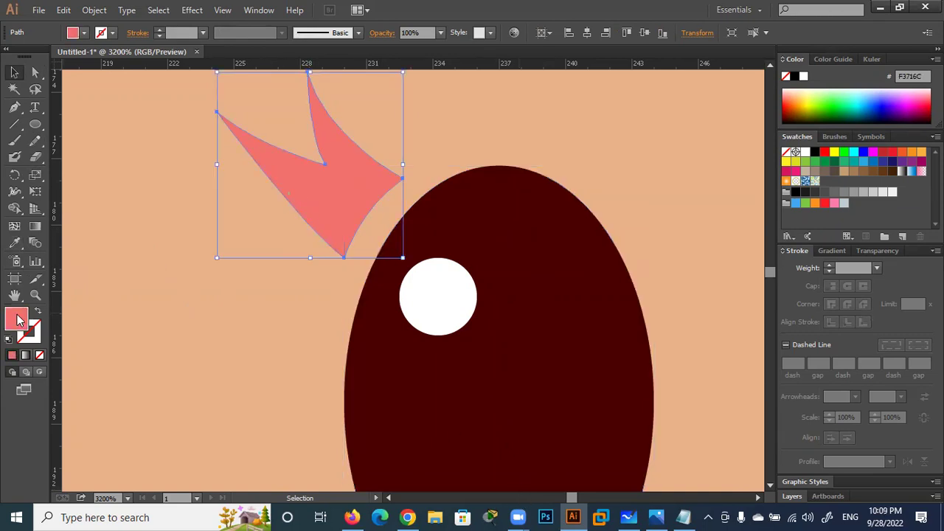
pyautogui.doubleClick(19, 319)
pyautogui.click(448, 279)
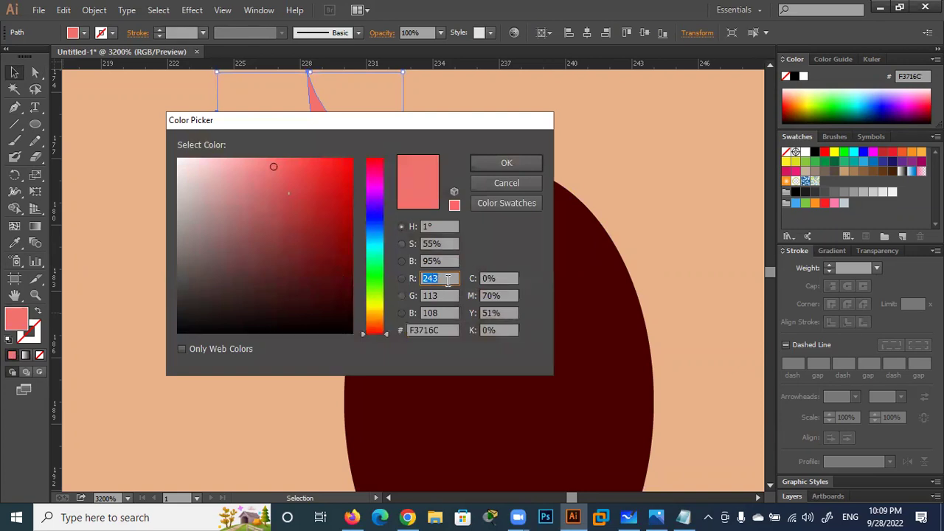
pyautogui.write('73')
pyautogui.press('Tab')
pyautogui.press('Tab')
pyautogui.write('0')
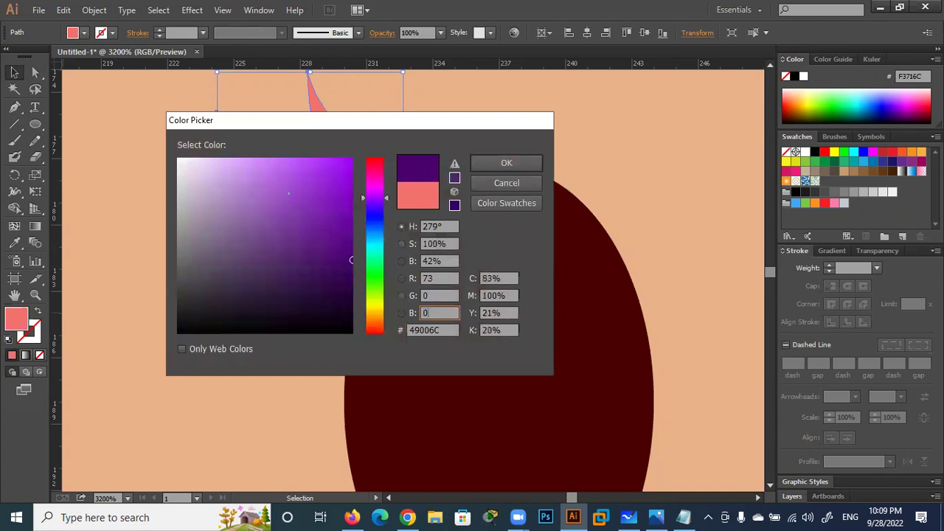
pyautogui.click(441, 278)
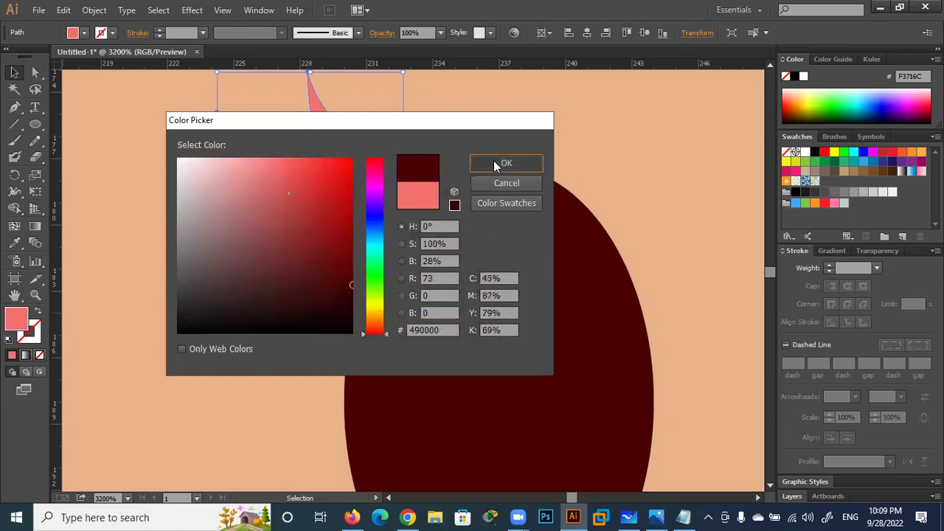
pyautogui.click(494, 161)
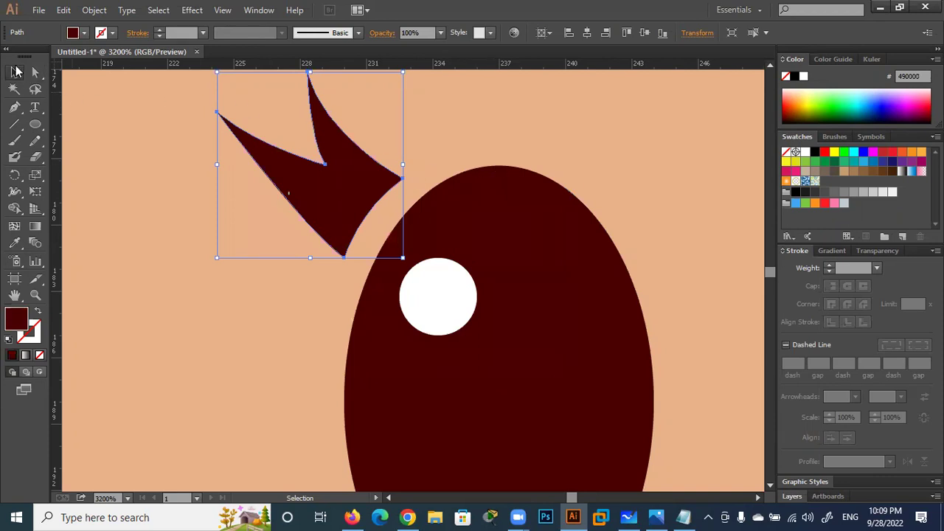
pyautogui.click(266, 250)
pyautogui.scroll(-3, 266, 252)
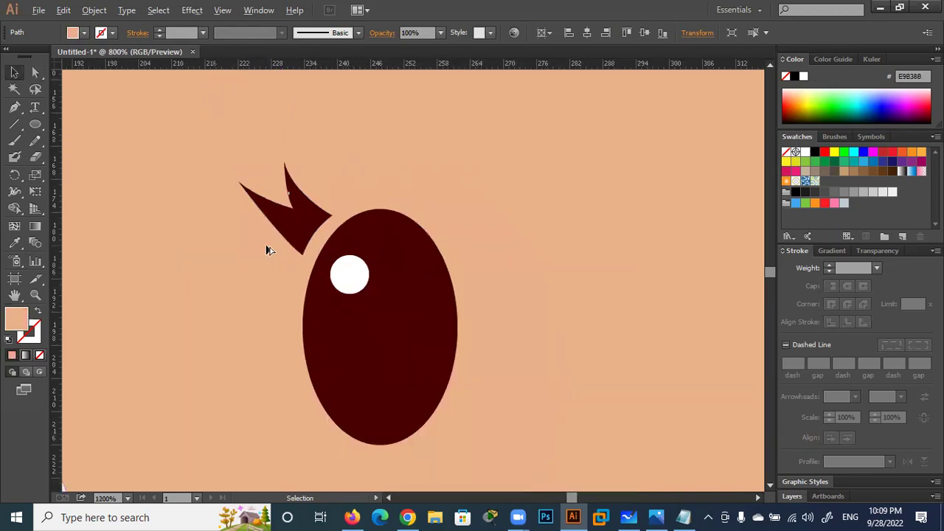
pyautogui.scroll(-5, 292, 229)
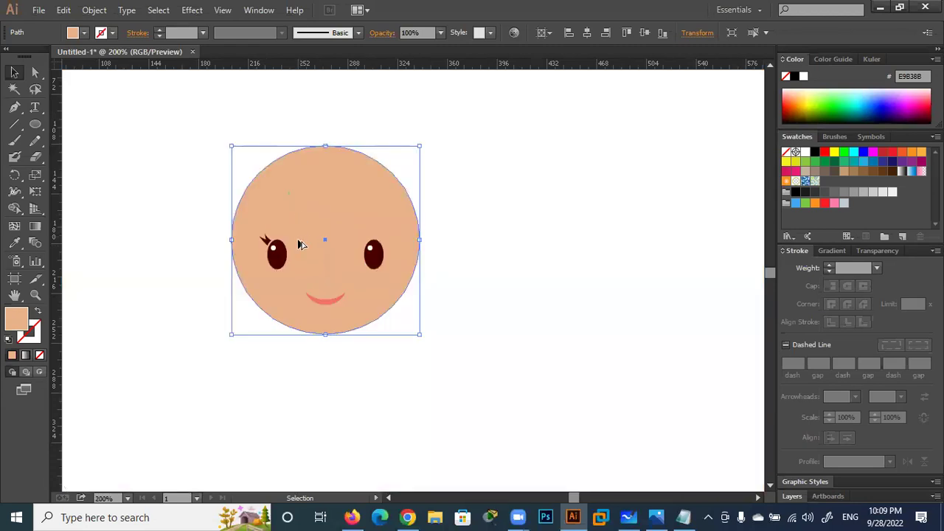
pyautogui.scroll(5, 299, 245)
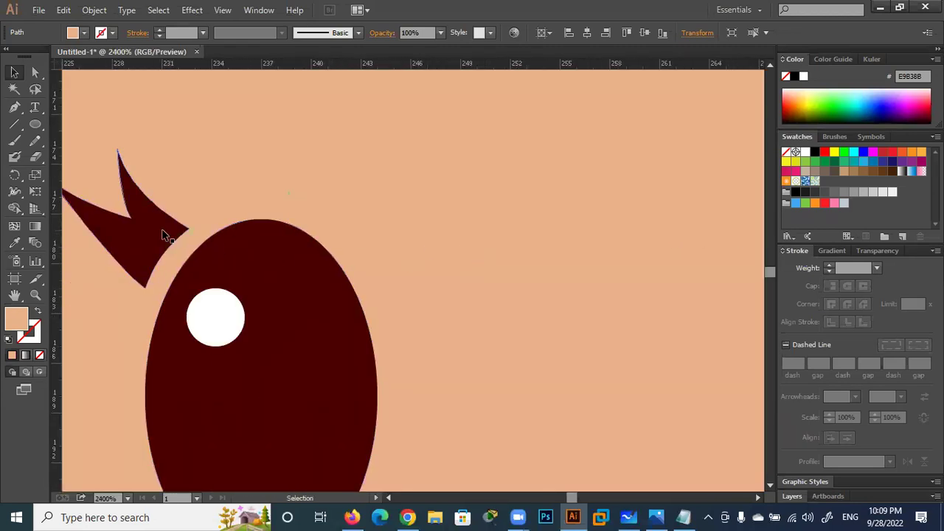
pyautogui.click(161, 231)
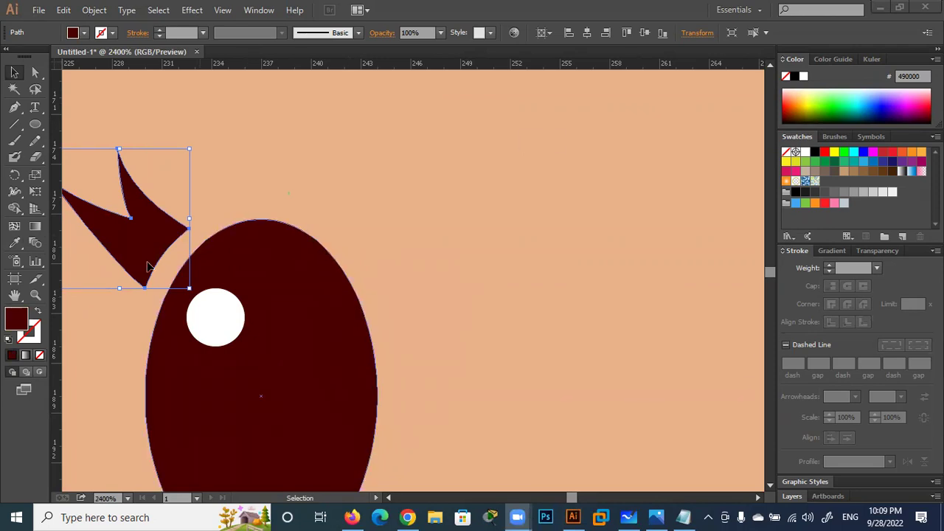
pyautogui.click(14, 243)
pyautogui.click(214, 314)
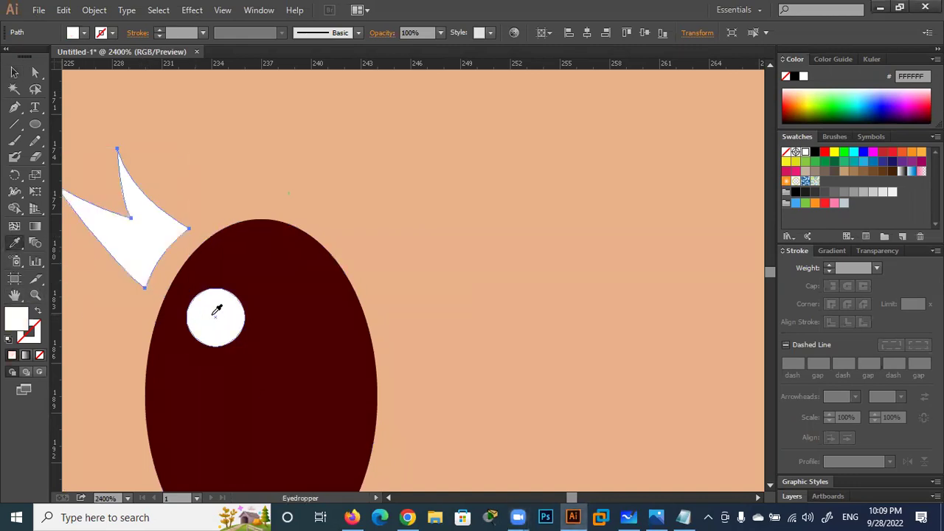
pyautogui.click(270, 261)
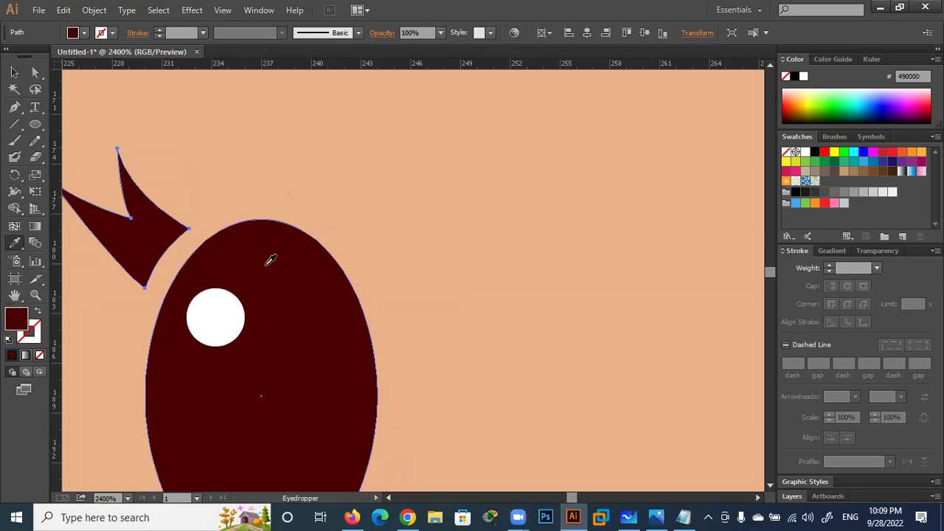
pyautogui.click(14, 73)
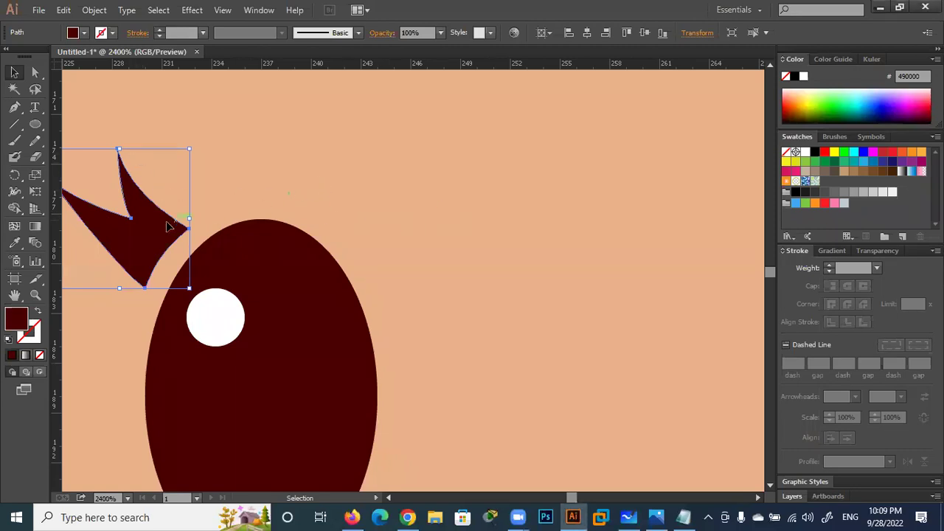
pyautogui.click(291, 174)
pyautogui.moveTo(293, 169); pyautogui.dragTo(404, 172)
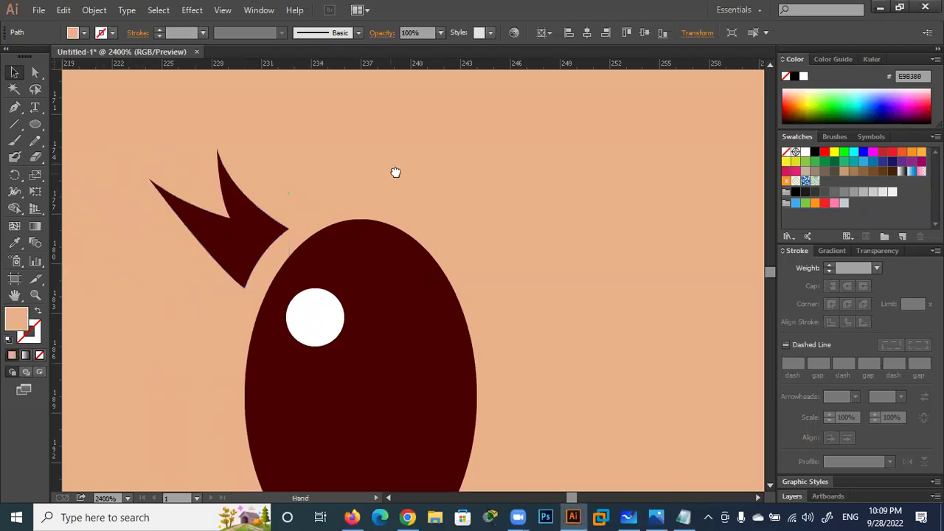
pyautogui.click(259, 227)
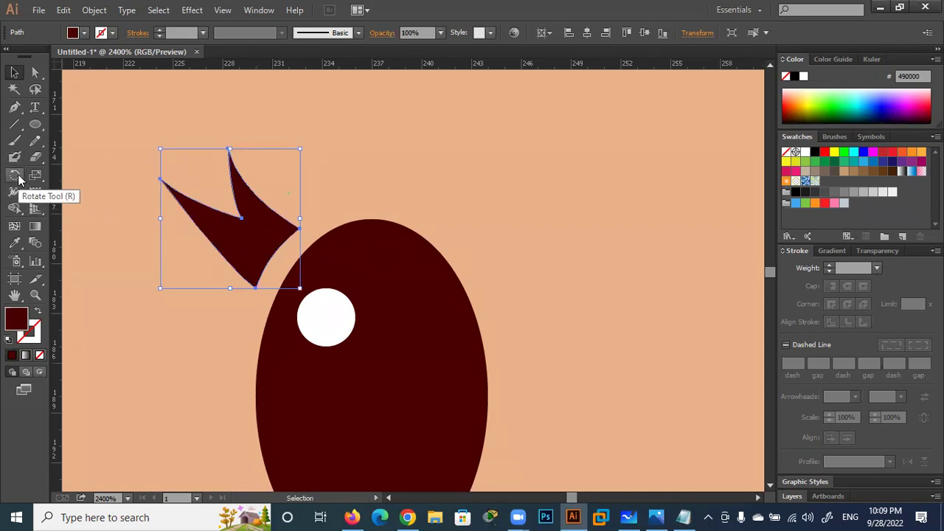
# Create a mirrored copy of the eyelash with the Reflect tool.
pyautogui.click(18, 178)
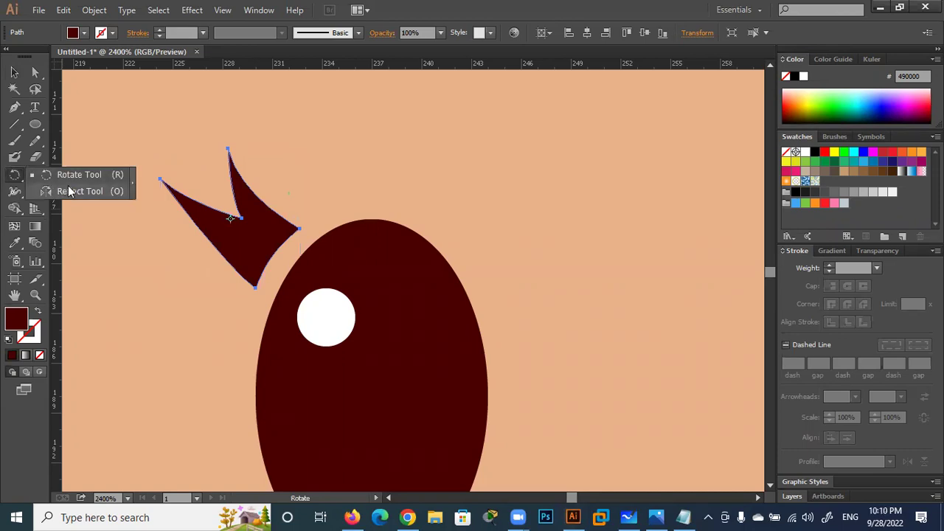
pyautogui.click(70, 191)
pyautogui.moveTo(527, 227)
pyautogui.mouseDown()
pyautogui.moveTo(453, 256)
pyautogui.moveTo(496, 239)
pyautogui.moveTo(462, 207)
pyautogui.mouseUp()
# Drag the mirrored eyelash copy across to sit above the right eye.
pyautogui.press('v')
pyautogui.click(649, 298)
pyautogui.moveTo(691, 326)
pyautogui.mouseDown()
pyautogui.moveTo(373, 331)
pyautogui.moveTo(257, 318)
pyautogui.mouseUp()
pyautogui.moveTo(274, 253); pyautogui.dragTo(561, 256)
pyautogui.scroll(-4, 561, 256)
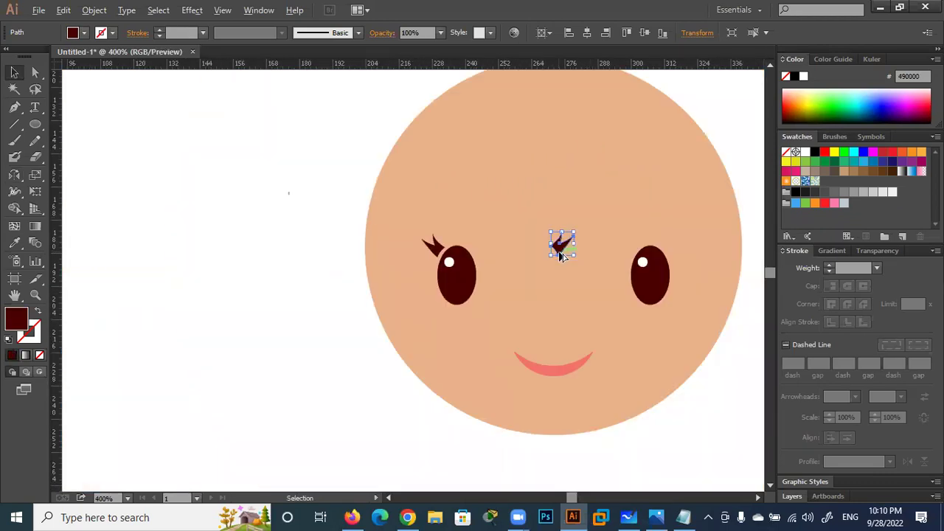
pyautogui.scroll(1, 575, 295)
pyautogui.hscroll(2, 553, 306)
pyautogui.hscroll(3, 494, 292)
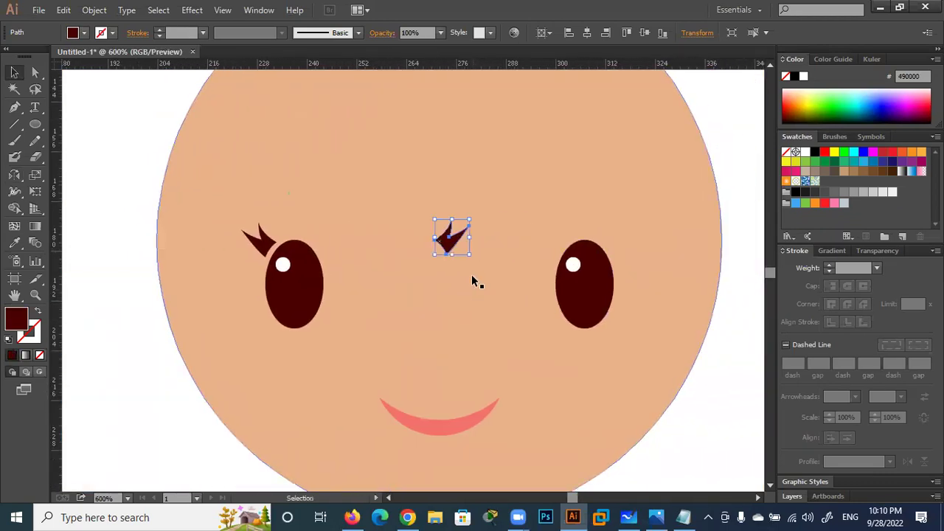
pyautogui.moveTo(451, 244); pyautogui.dragTo(617, 239)
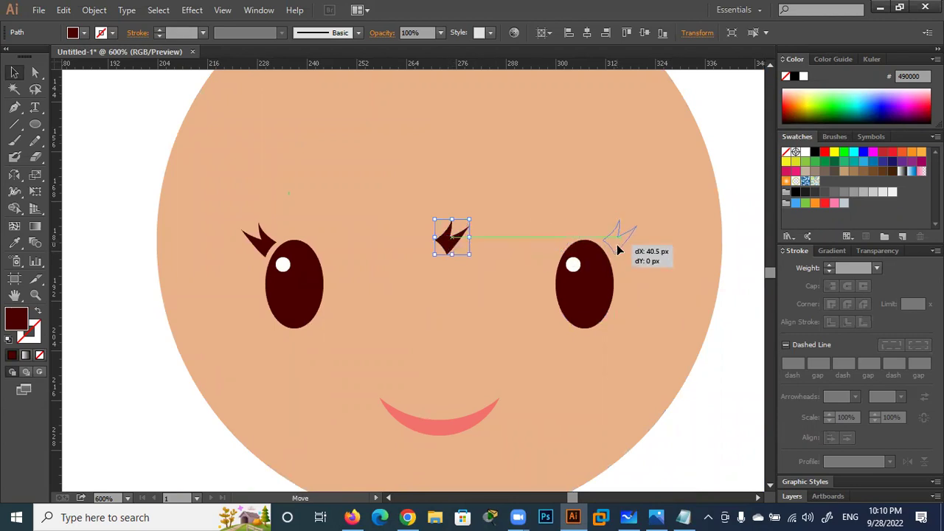
pyautogui.moveTo(617, 239); pyautogui.dragTo(616, 244)
pyautogui.click(648, 281)
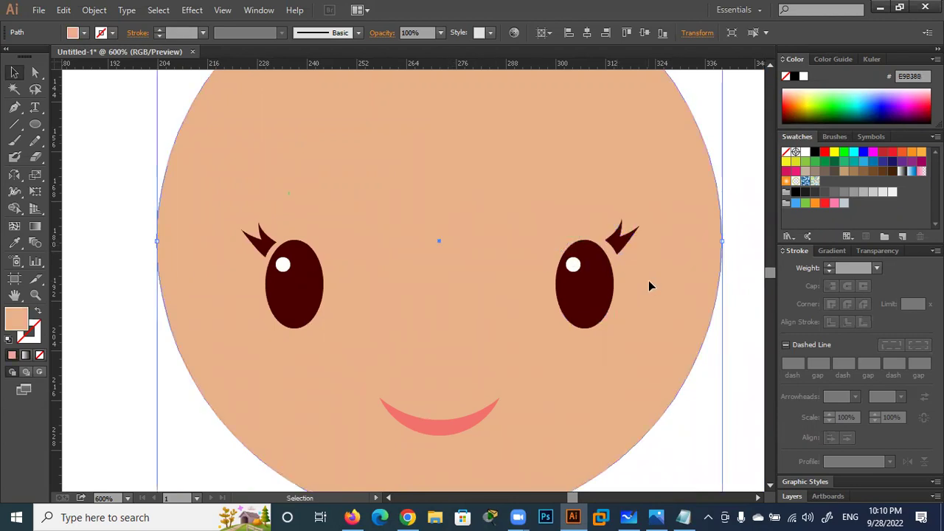
# Nudge the right eyelash slightly left with the arrow key.
pyautogui.click(618, 246)
pyautogui.scroll(4, 618, 245)
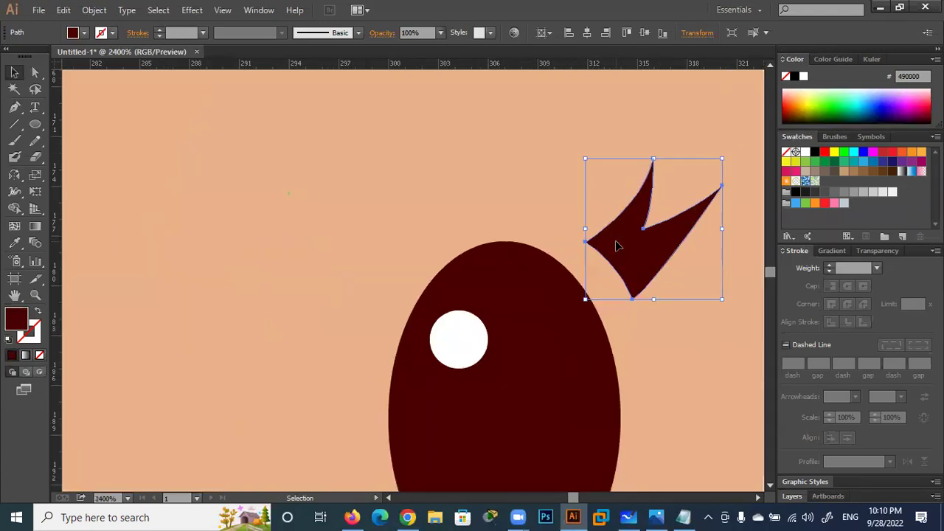
pyautogui.press('Left')
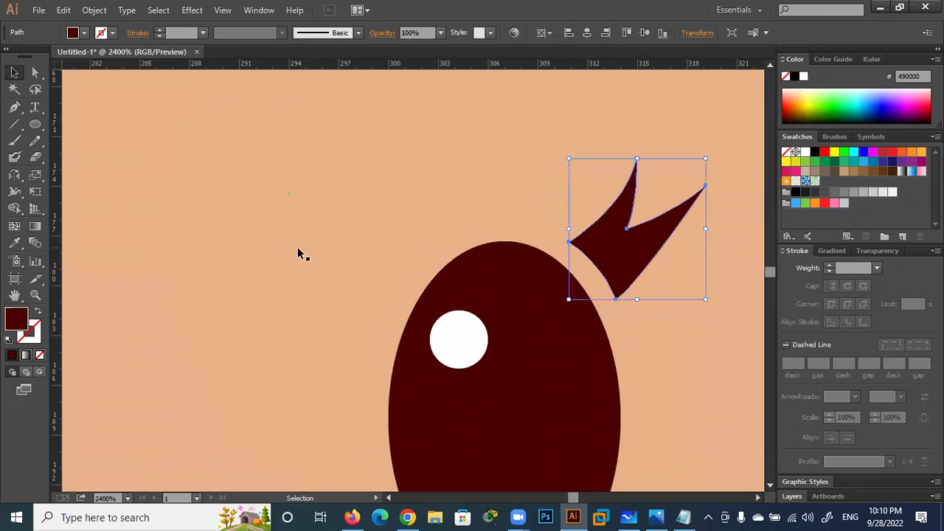
pyautogui.click(262, 296)
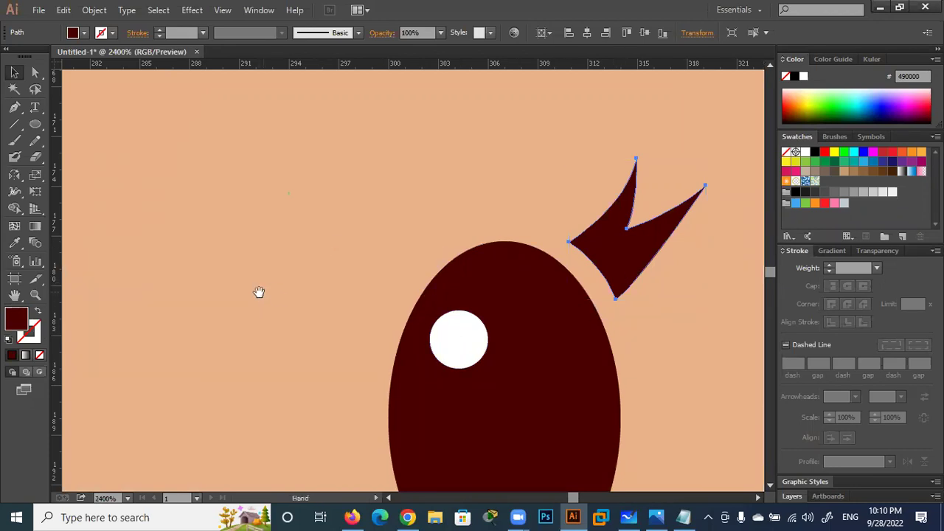
pyautogui.moveTo(257, 293); pyautogui.dragTo(527, 276)
pyautogui.hscroll(-2, 527, 277)
pyautogui.hscroll(-3, 500, 284)
pyautogui.hscroll(-3, 516, 301)
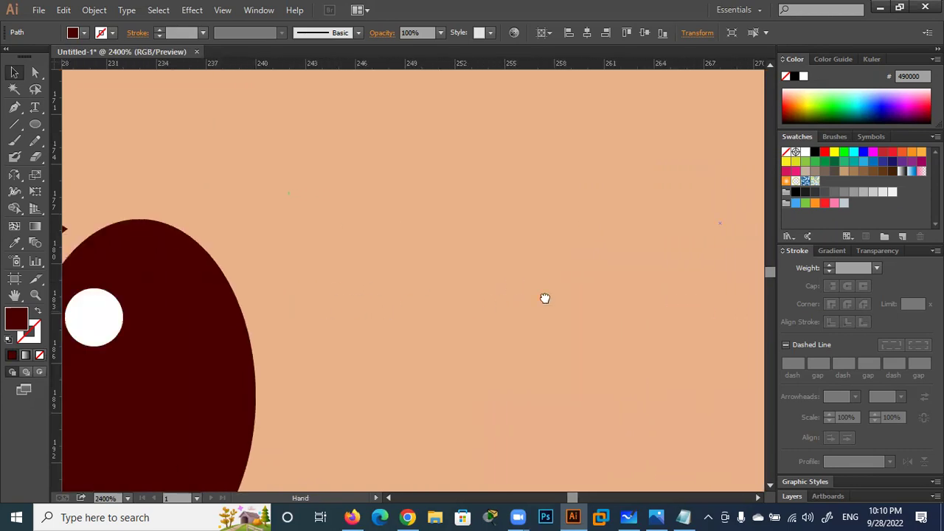
pyautogui.hscroll(-3, 543, 297)
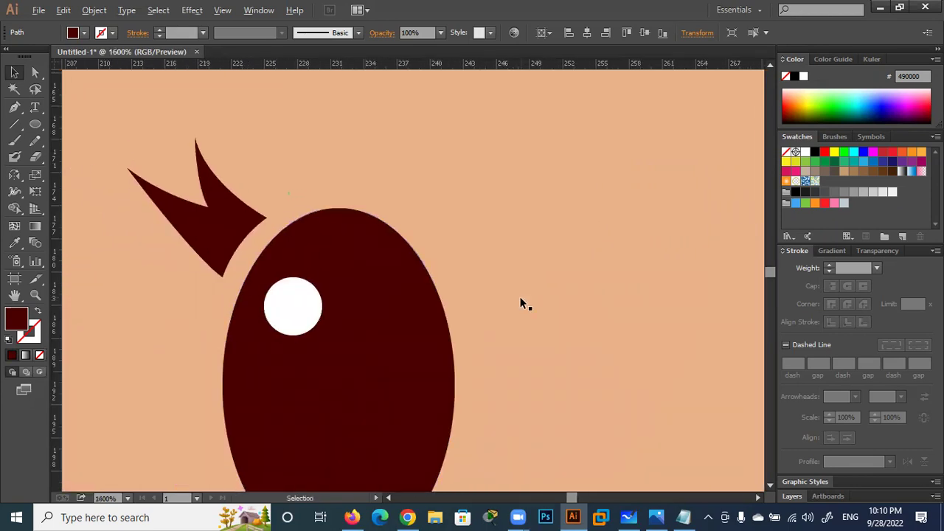
pyautogui.keyDown('alt'); pyautogui.scroll(-3, 524, 304); pyautogui.keyUp('alt')
pyautogui.keyDown('alt'); pyautogui.scroll(-2, 522, 304); pyautogui.keyUp('alt')
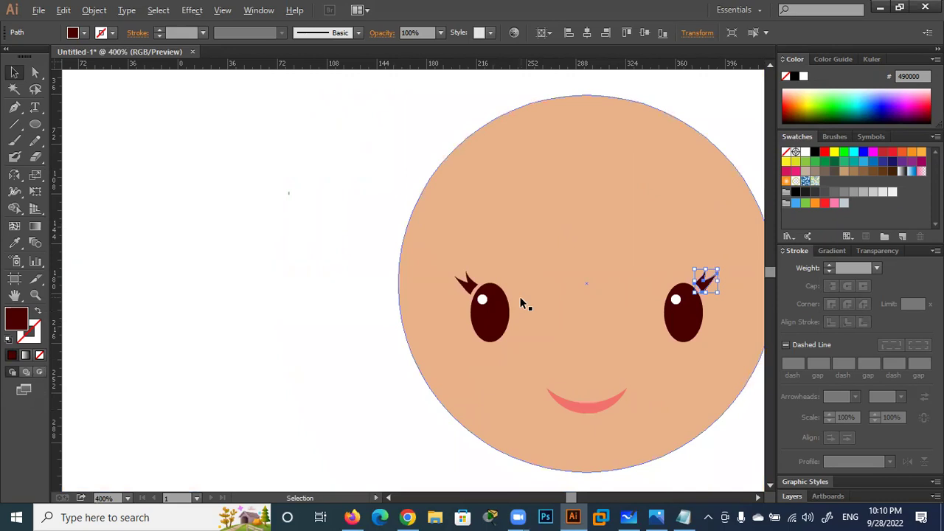
pyautogui.keyDown('alt'); pyautogui.scroll(-2, 521, 304); pyautogui.keyUp('alt')
pyautogui.click(654, 367)
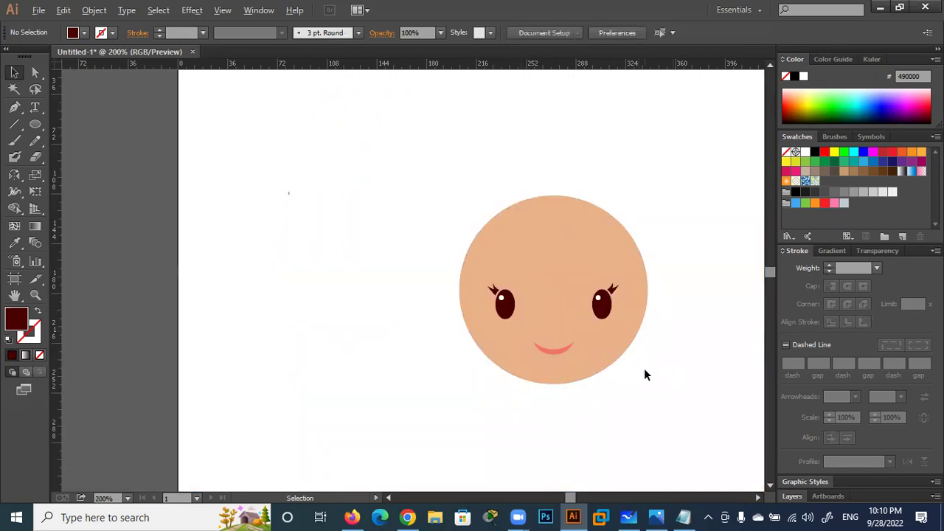
pyautogui.keyDown('alt'); pyautogui.scroll(1, 645, 369); pyautogui.keyUp('alt')
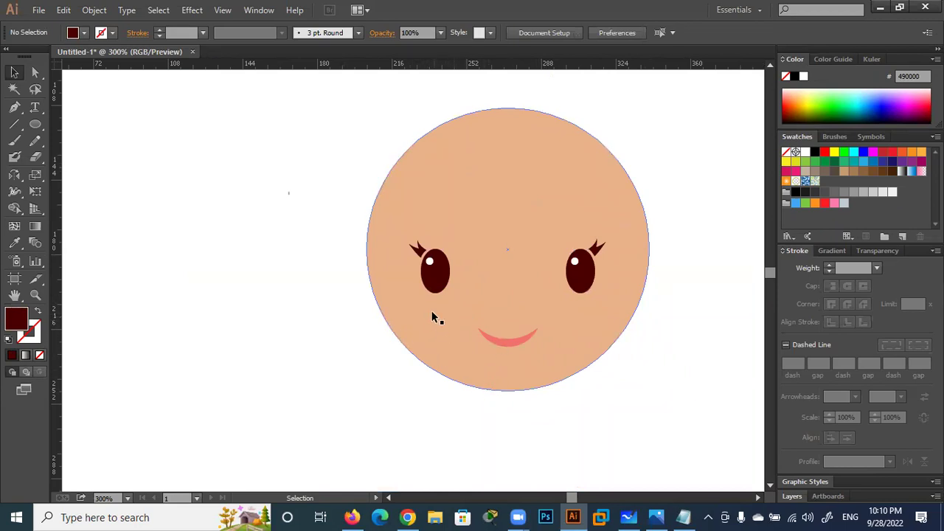
# Select both eyes with their eyelashes and move them up with the arrow keys.
pyautogui.click(596, 253)
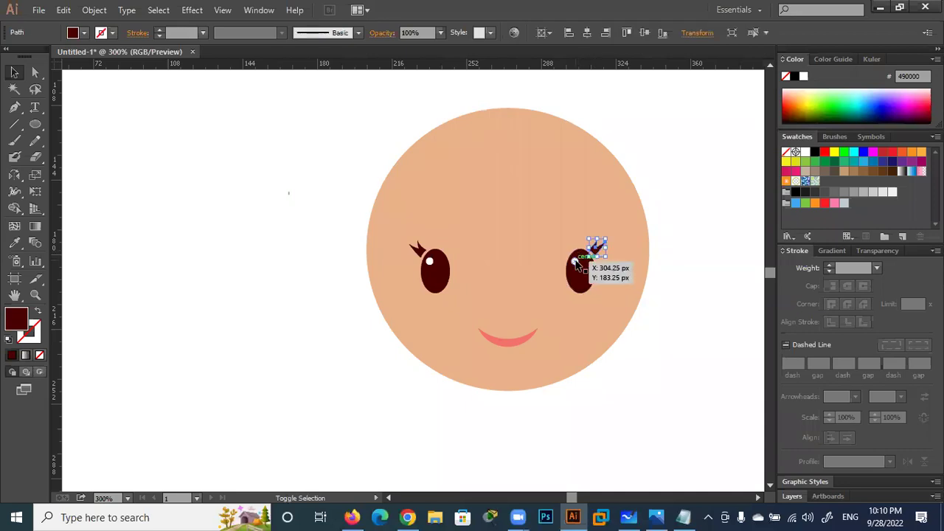
pyautogui.keyDown('shift'); pyautogui.click(584, 271); pyautogui.keyUp('shift')
pyautogui.keyDown('shift'); pyautogui.click(432, 267); pyautogui.keyUp('shift')
pyautogui.keyDown('shift'); pyautogui.click(418, 251); pyautogui.keyUp('shift')
pyautogui.press('Up')
pyautogui.press('Up')
pyautogui.press('Up')
pyautogui.press('Up')
pyautogui.press('Up')
pyautogui.press('Up')
pyautogui.press('Up')
pyautogui.press('Up')
pyautogui.press('Up')
pyautogui.press('Up')
pyautogui.press('Up')
pyautogui.press('Up')
pyautogui.press('Up')
pyautogui.press('Up')
pyautogui.press('Up')
pyautogui.press('Down')
pyautogui.press('Down')
pyautogui.press('Down')
pyautogui.press('Down')
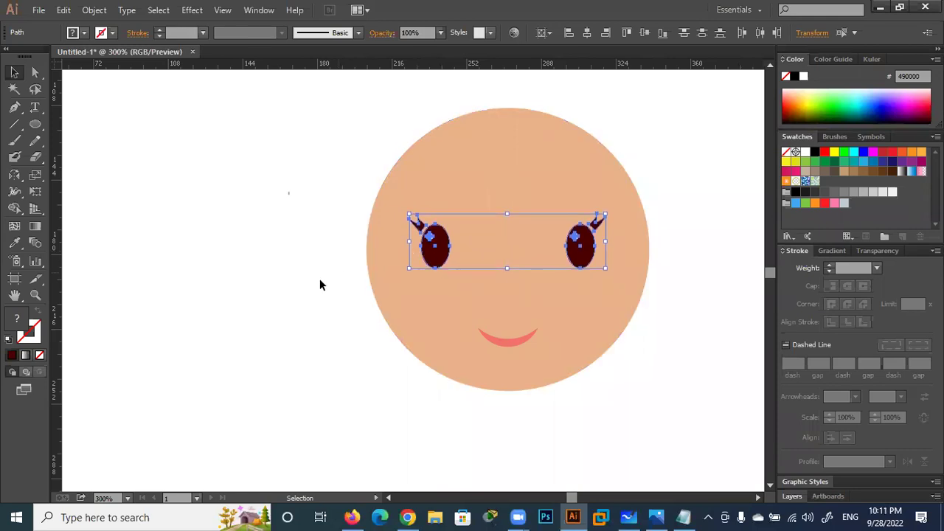
pyautogui.click(305, 283)
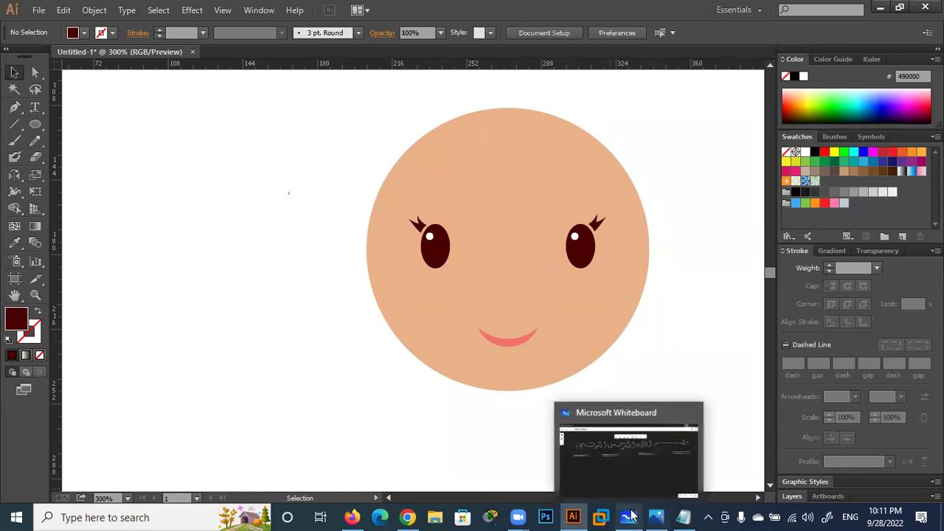
pyautogui.moveTo(573, 517)
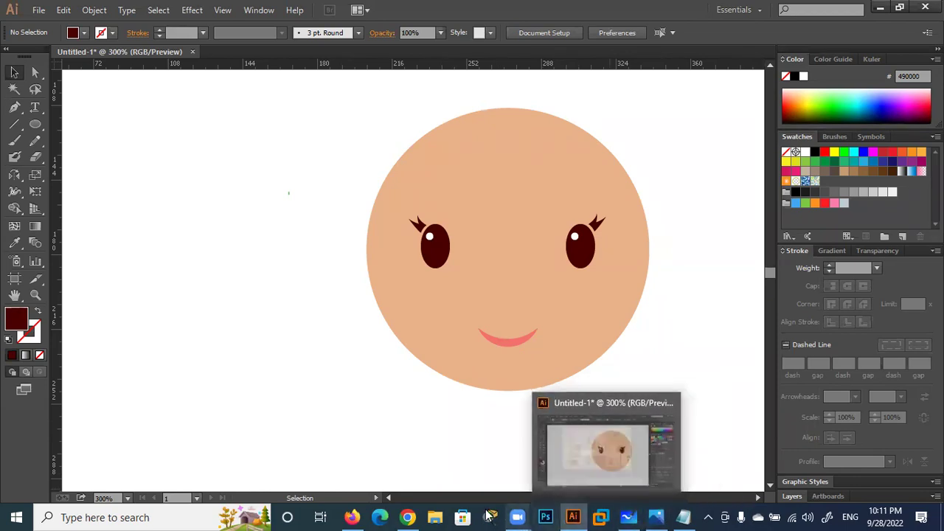
pyautogui.click(407, 517)
pyautogui.scroll(-5, 404, 362)
pyautogui.scroll(-5, 405, 362)
pyautogui.scroll(-4, 404, 363)
pyautogui.scroll(-4, 404, 362)
pyautogui.scroll(-4, 405, 362)
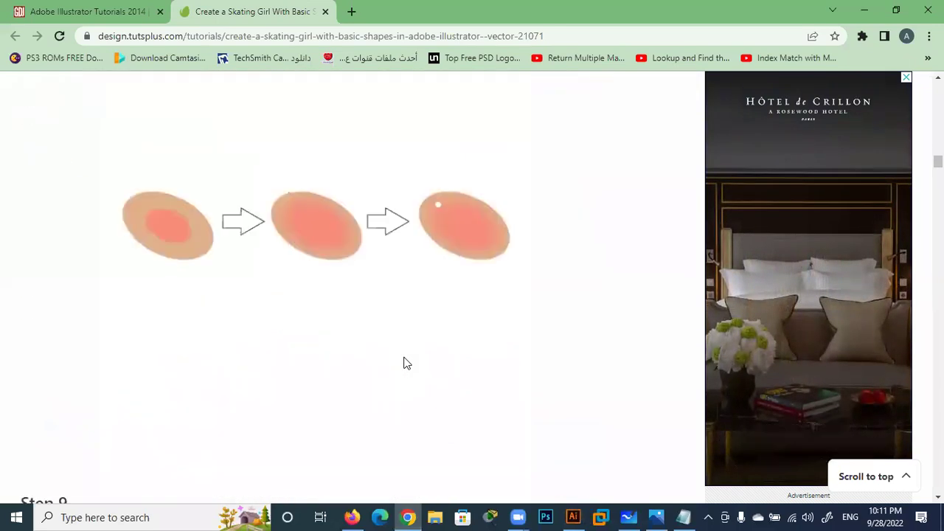
pyautogui.scroll(2, 404, 362)
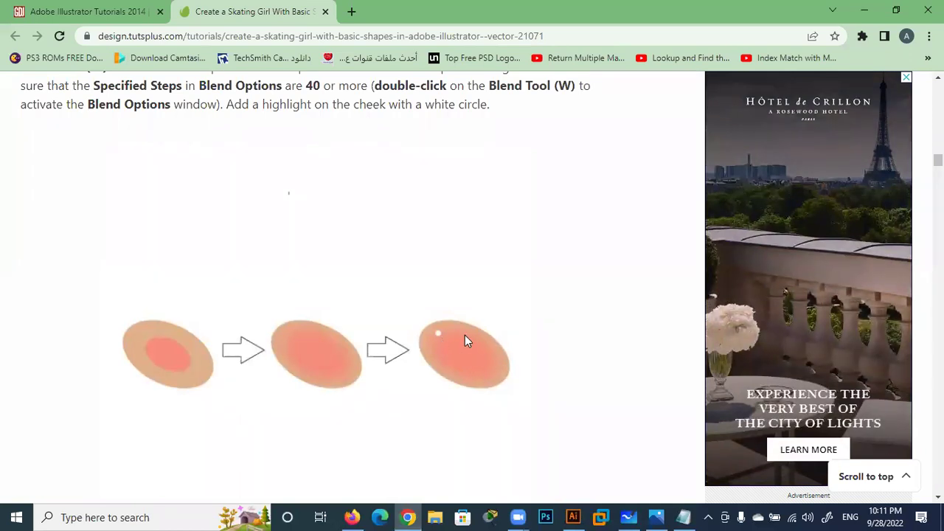
pyautogui.scroll(3, 455, 377)
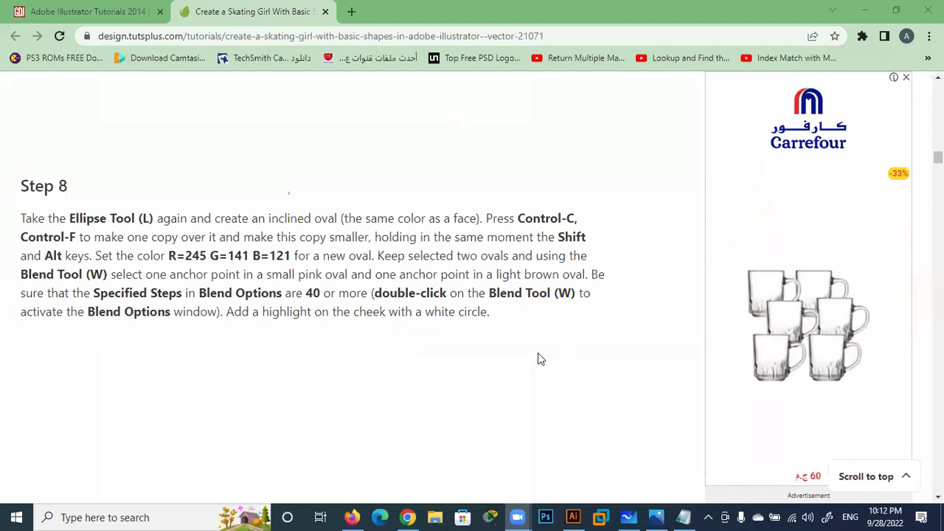
pyautogui.click(574, 515)
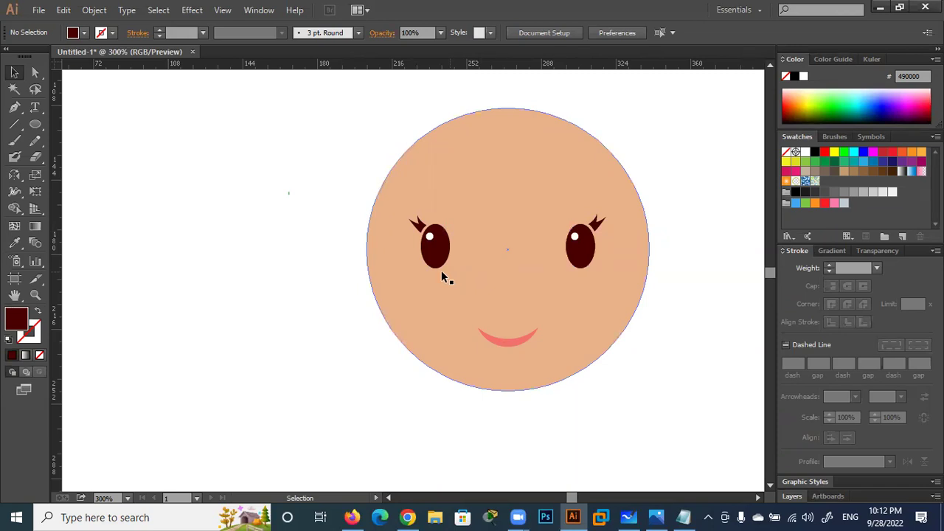
# Draw a small flat oval on the left cheek with the Ellipse tool.
pyautogui.click(35, 124)
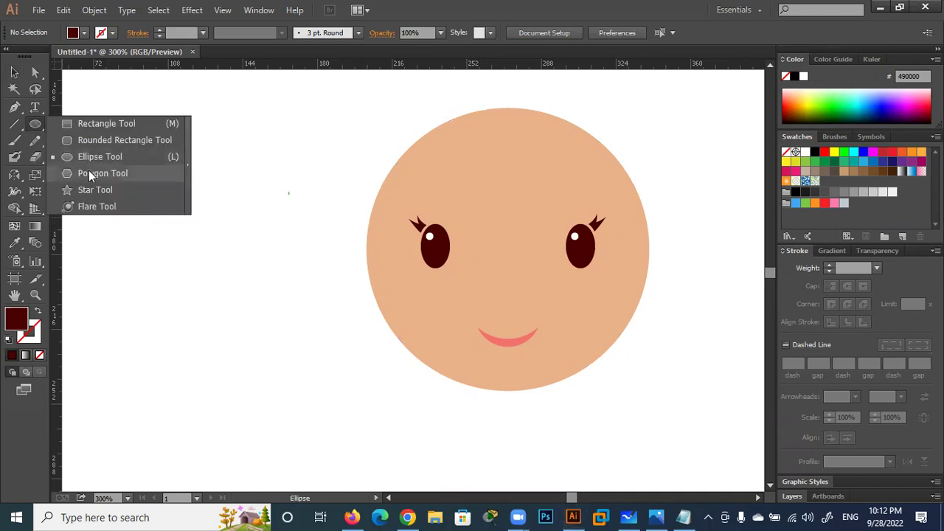
pyautogui.click(83, 156)
pyautogui.moveTo(420, 296); pyautogui.dragTo(463, 319)
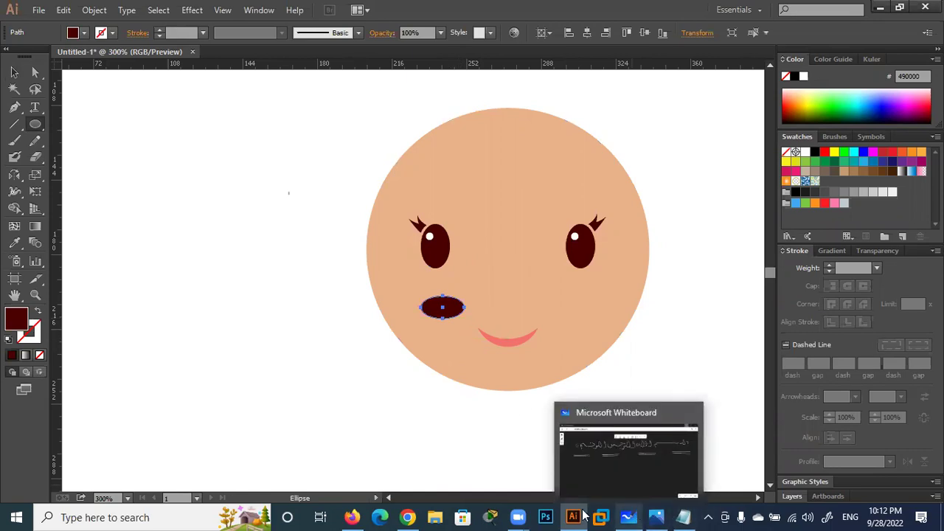
pyautogui.click(408, 516)
pyautogui.scroll(-3, 353, 392)
pyautogui.scroll(-3, 353, 391)
pyautogui.scroll(-3, 353, 392)
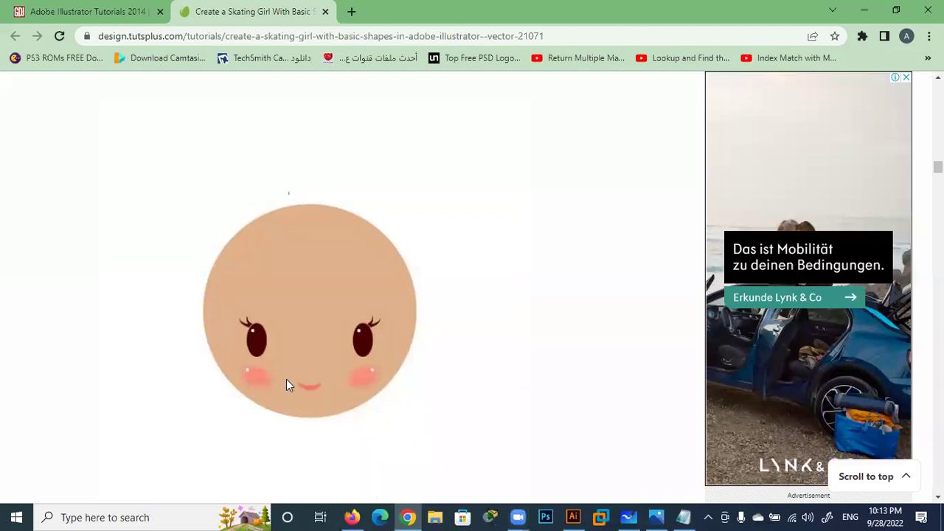
pyautogui.click(573, 517)
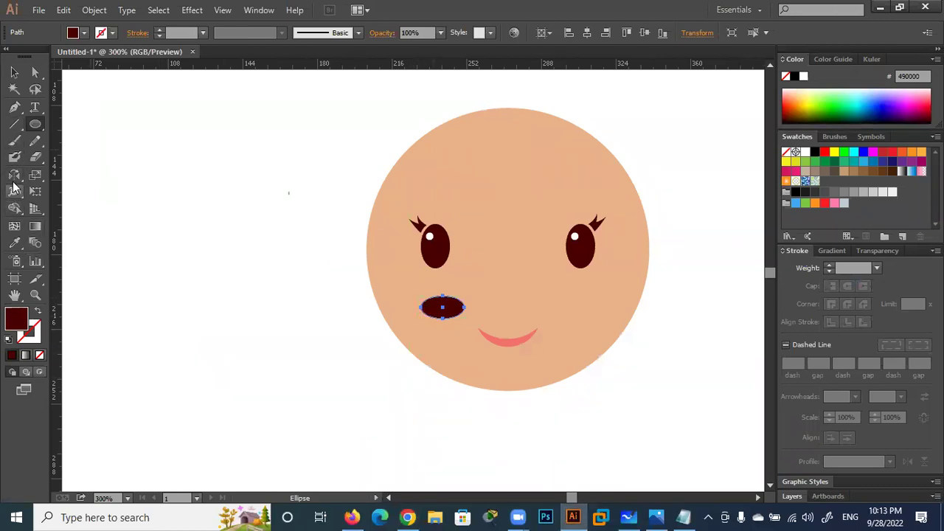
# Eyedrop the smile's pink F3716C onto the cheek oval and tilt it diagonally.
pyautogui.click(14, 243)
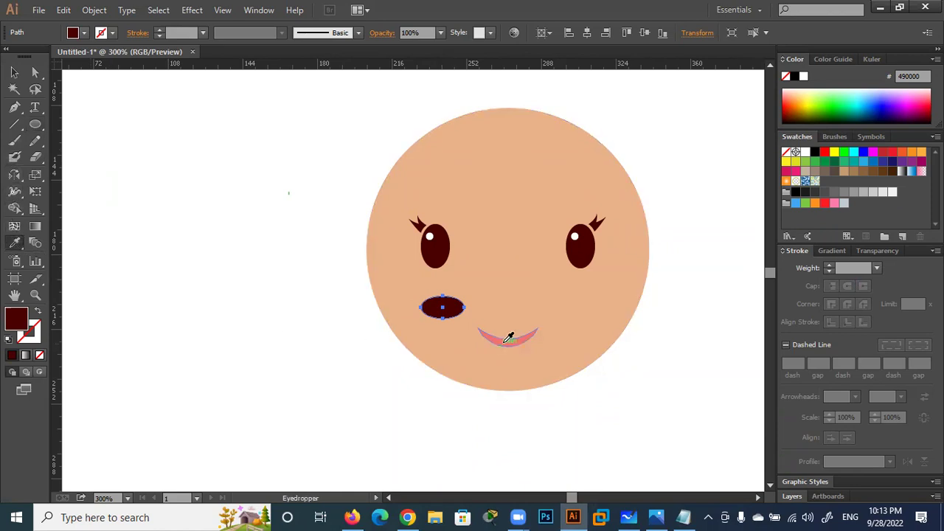
pyautogui.click(505, 340)
pyautogui.click(14, 72)
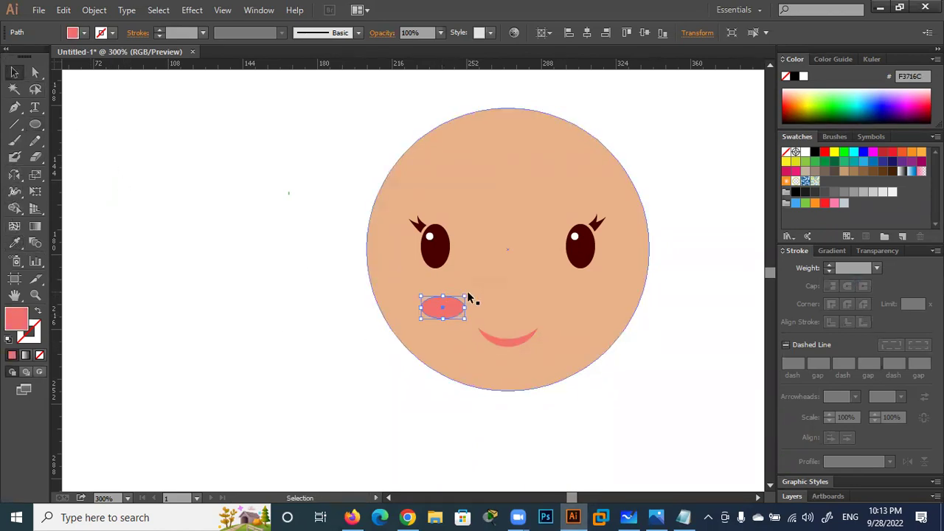
pyautogui.moveTo(470, 295); pyautogui.dragTo(474, 317)
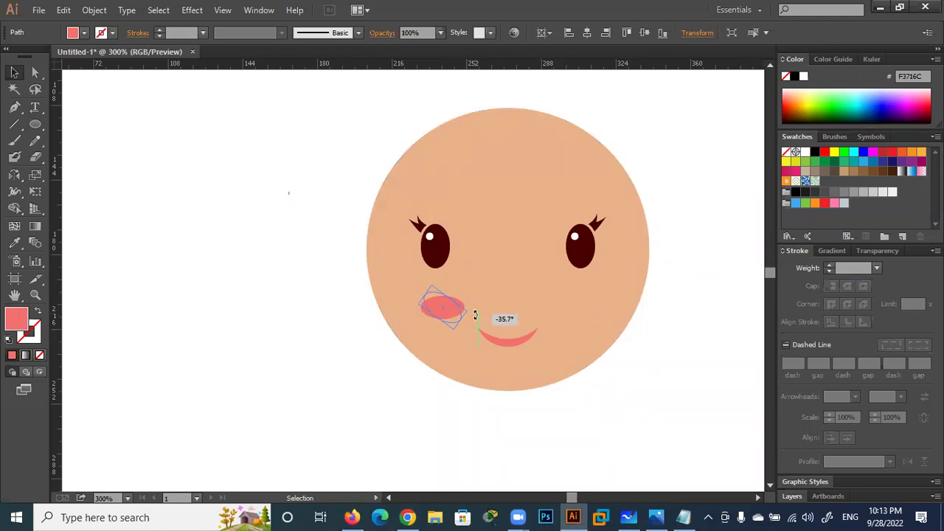
pyautogui.moveTo(474, 317); pyautogui.dragTo(426, 307)
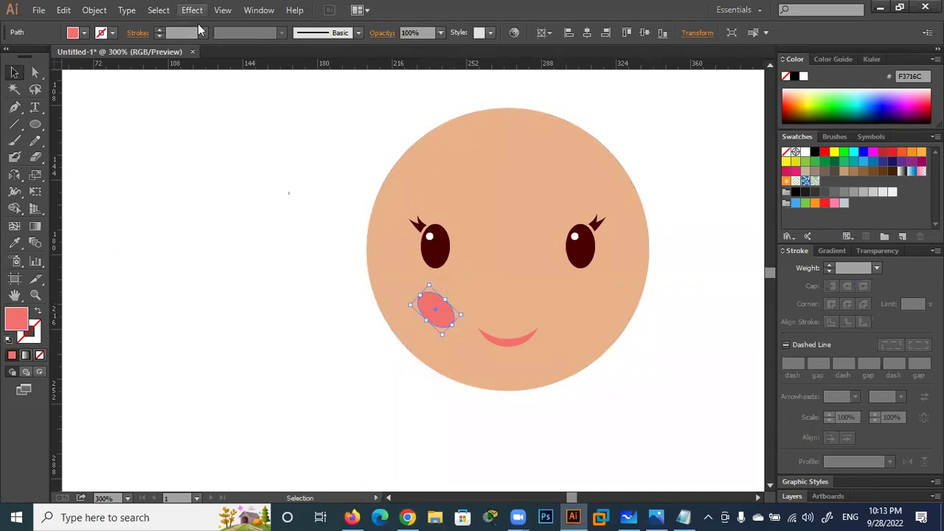
# Apply a 5 px Feather effect to the left cheek oval.
pyautogui.click(191, 11)
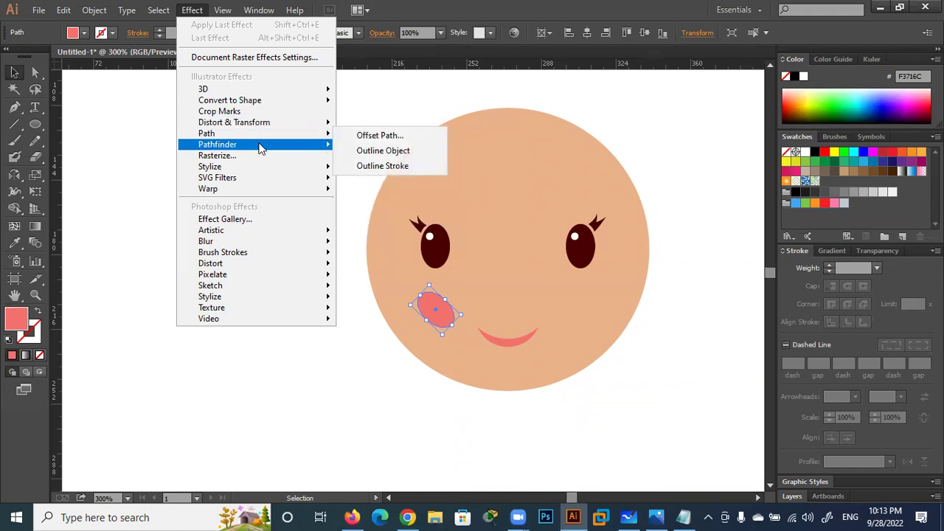
pyautogui.moveTo(209, 167)
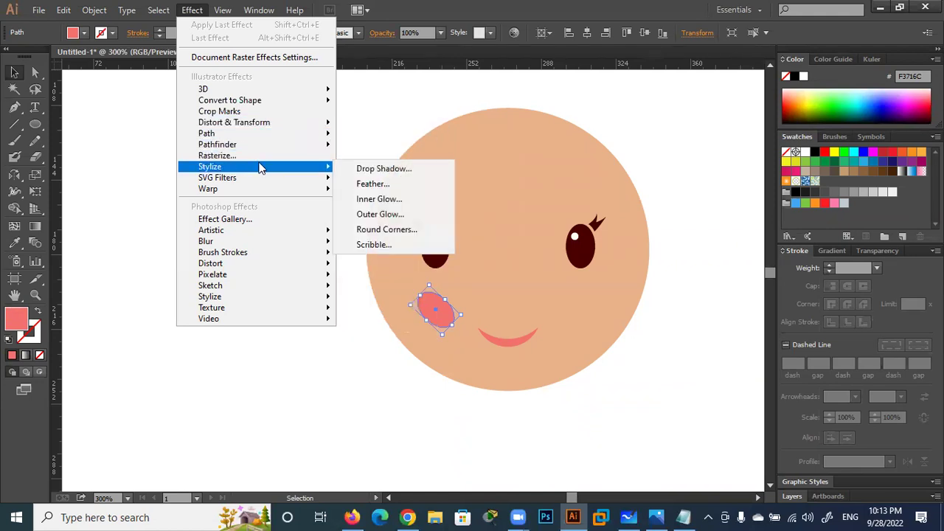
pyautogui.click(377, 183)
pyautogui.click(404, 272)
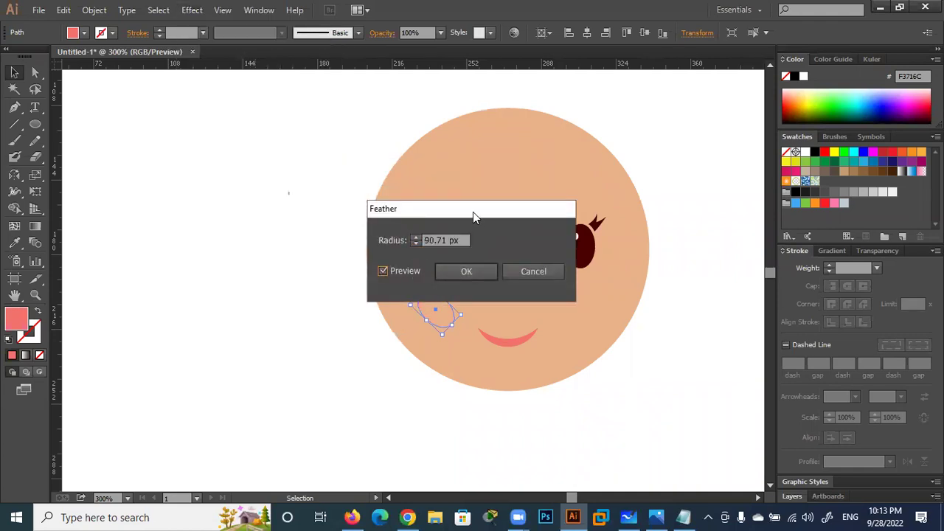
pyautogui.moveTo(485, 212); pyautogui.dragTo(677, 212)
pyautogui.click(609, 243)
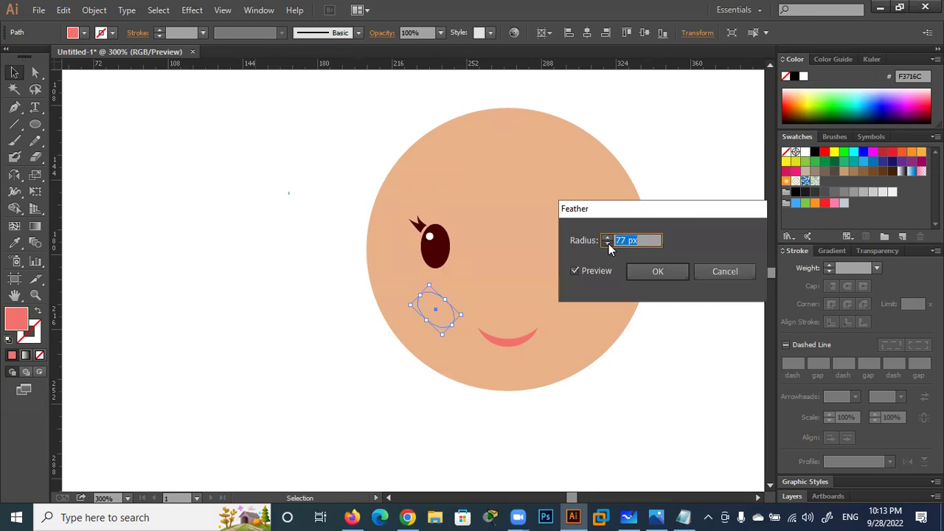
pyautogui.click(609, 244)
pyautogui.write('2')
pyautogui.click(608, 237)
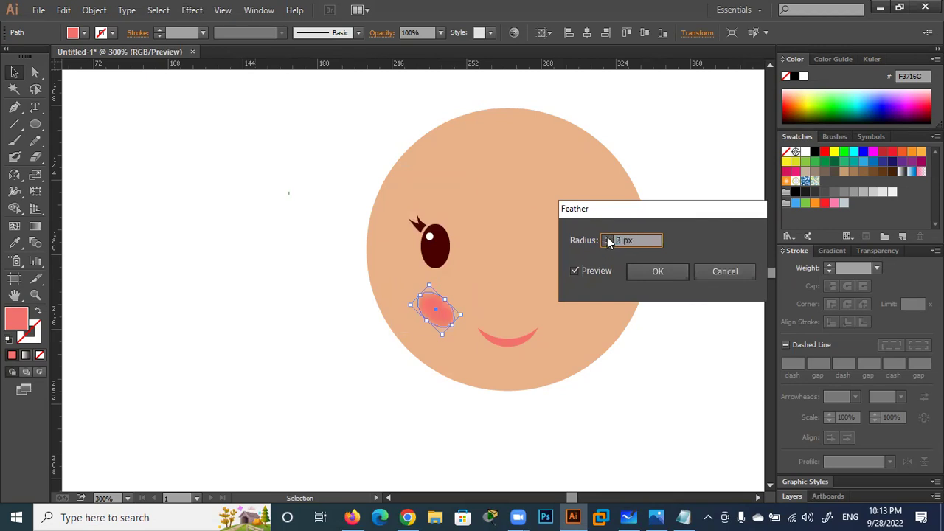
pyautogui.click(608, 238)
pyautogui.click(641, 271)
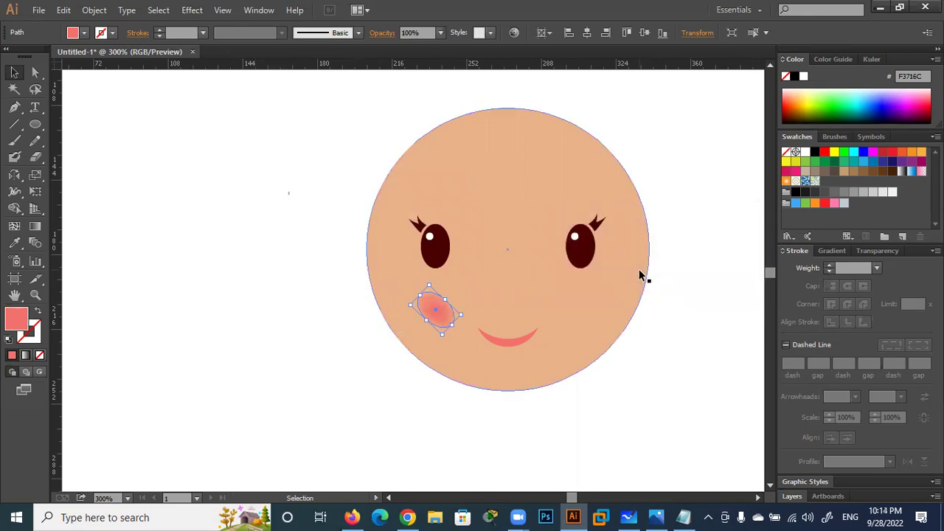
pyautogui.click(308, 290)
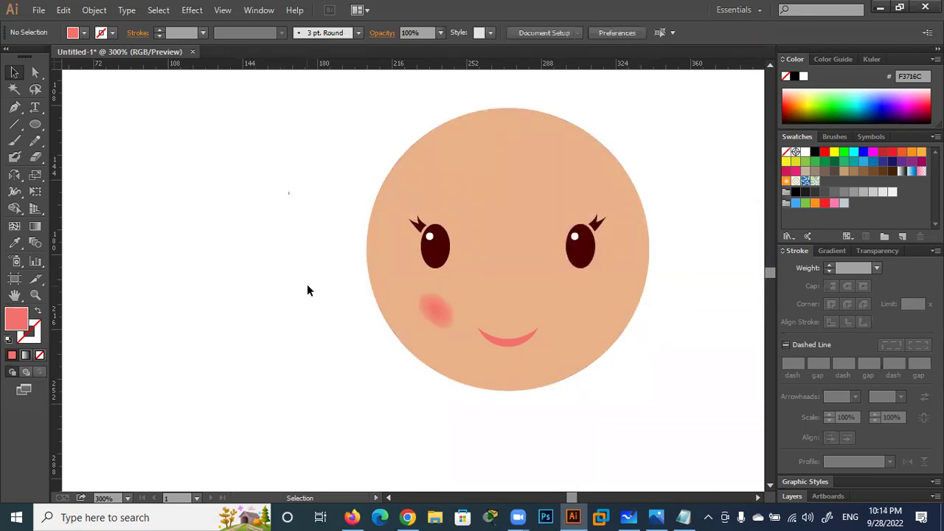
pyautogui.click(433, 299)
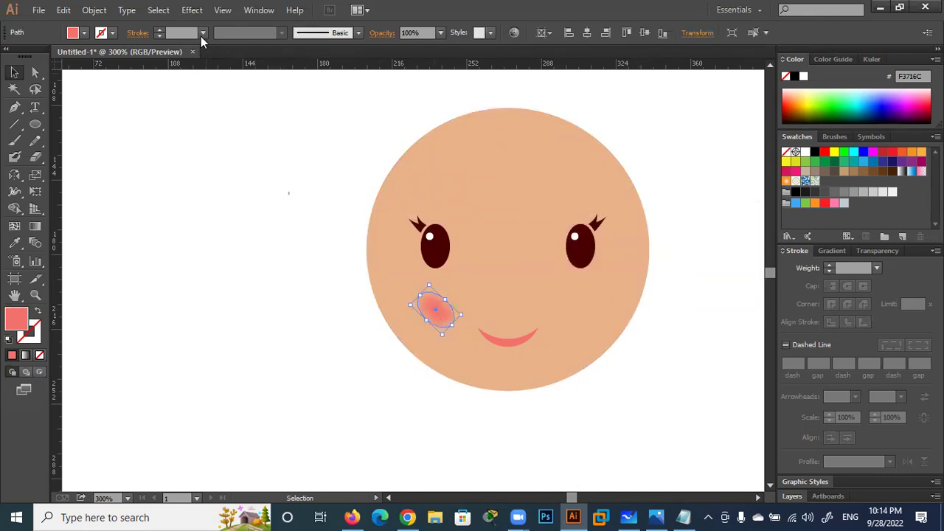
# Reapply the feather to the cheek blush and enlarge it slightly.
pyautogui.click(192, 9)
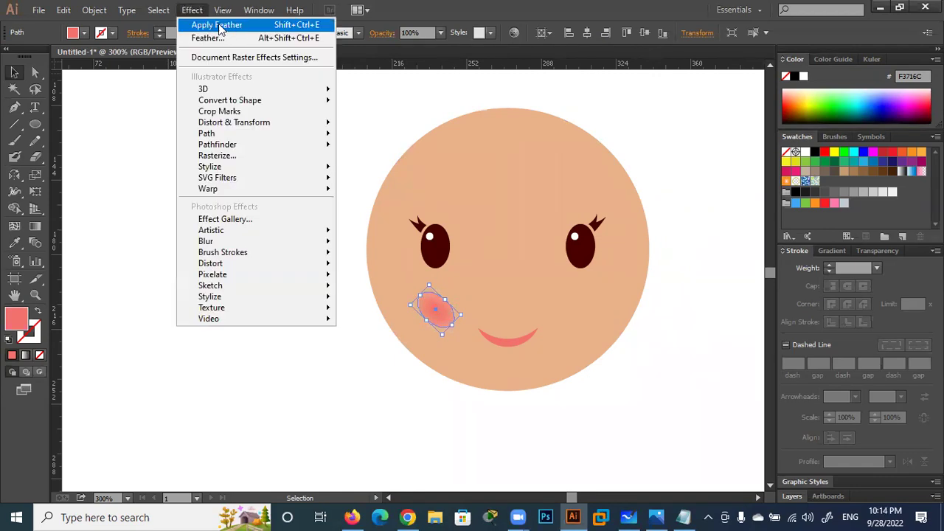
pyautogui.click(218, 27)
pyautogui.click(245, 270)
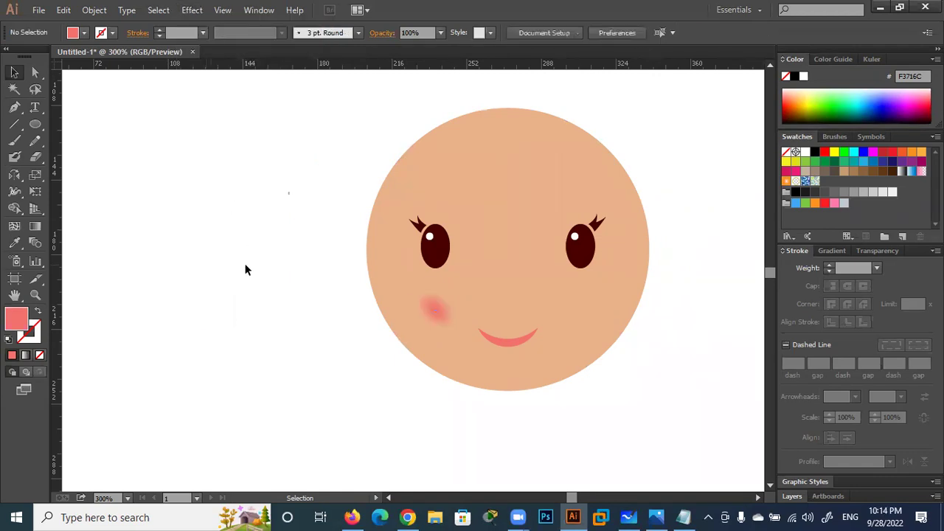
pyautogui.click(447, 317)
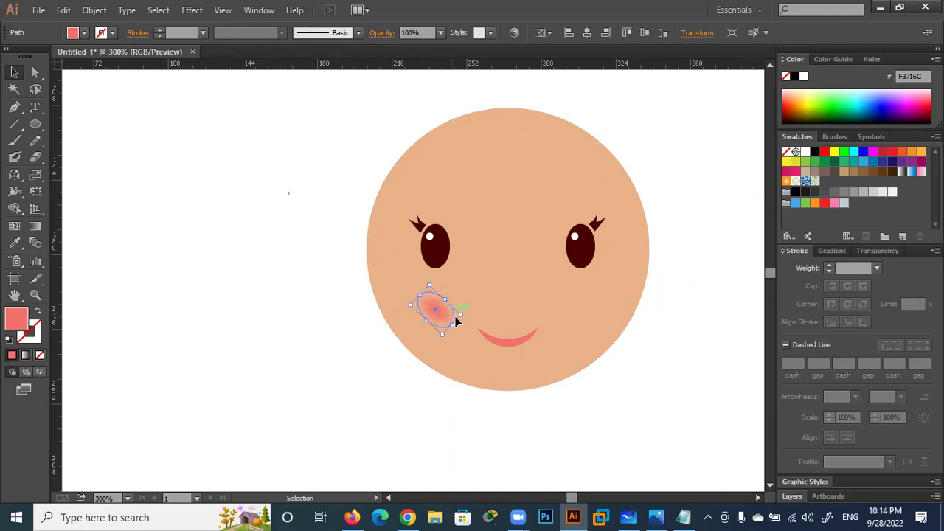
pyautogui.moveTo(461, 315); pyautogui.dragTo(468, 318)
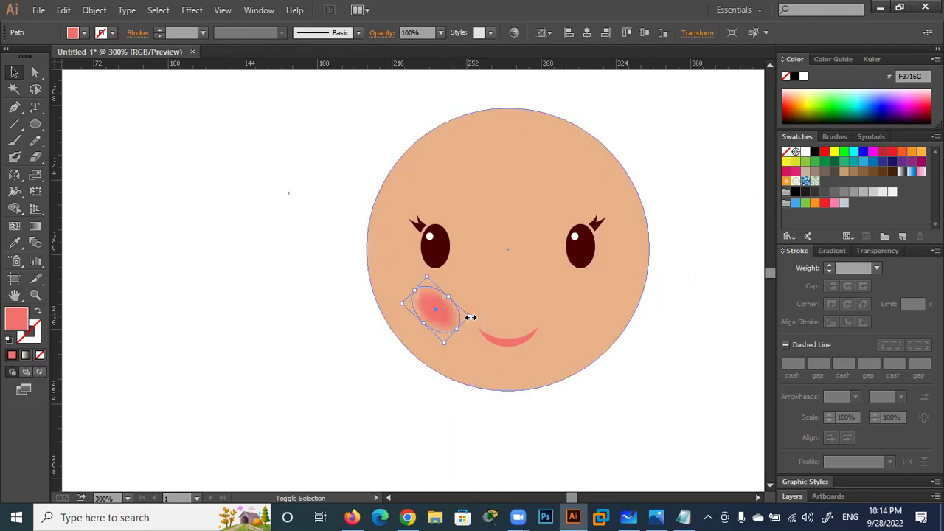
pyautogui.click(285, 349)
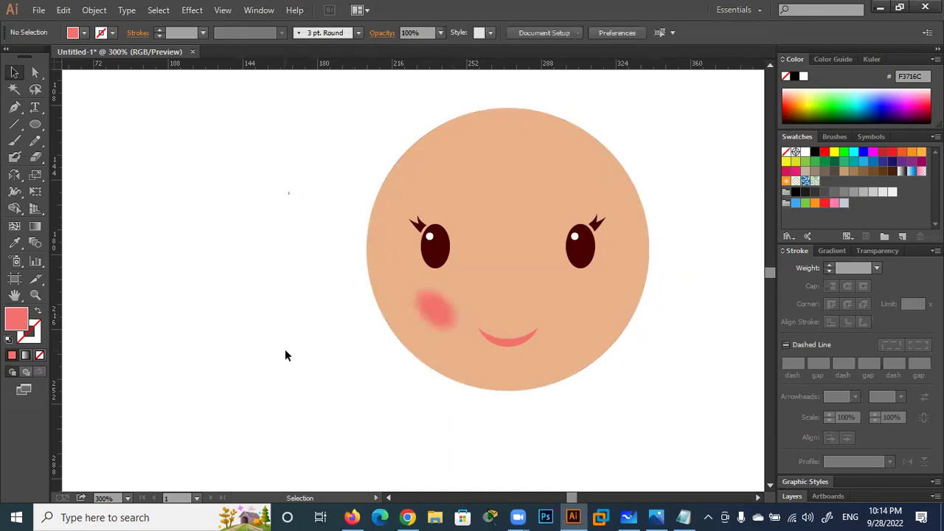
pyautogui.click(428, 310)
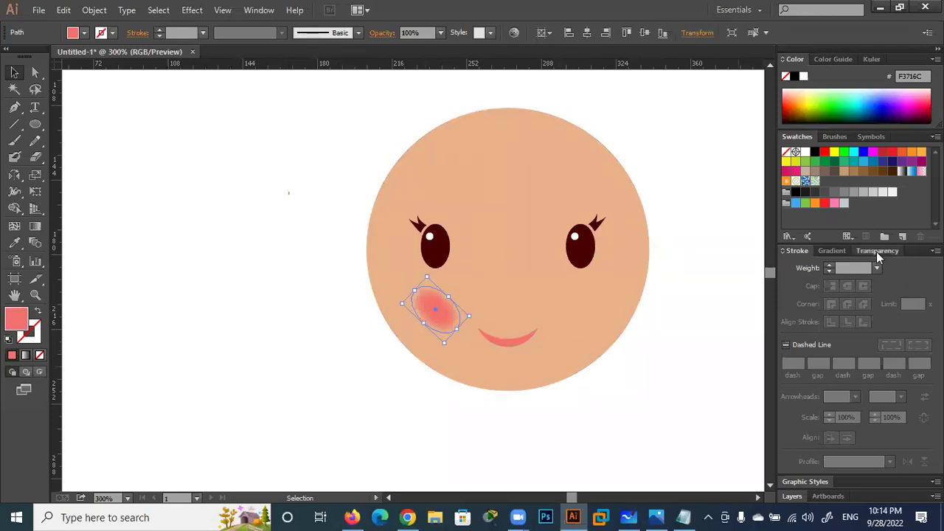
# Lower the feathered cheek blush's opacity to 40% in the Transparency panel.
pyautogui.click(877, 251)
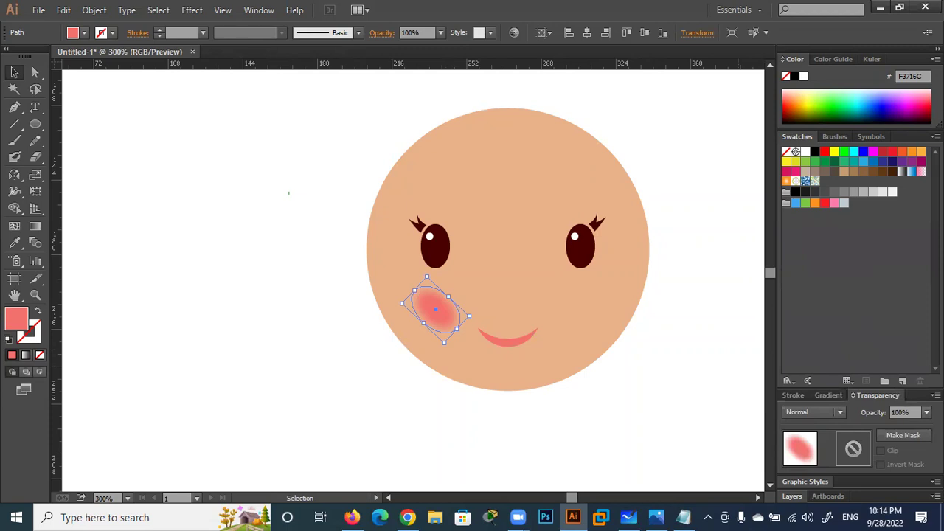
pyautogui.click(927, 412)
pyautogui.click(909, 354)
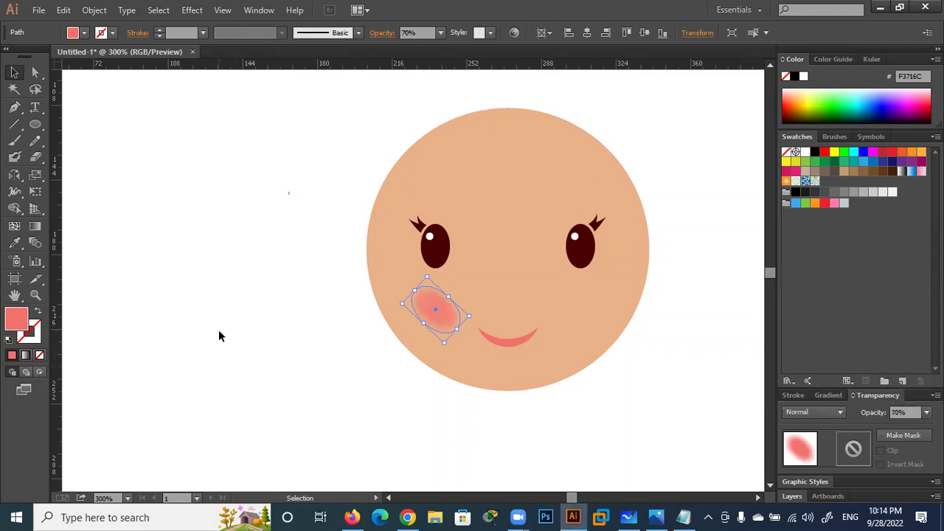
pyautogui.click(243, 326)
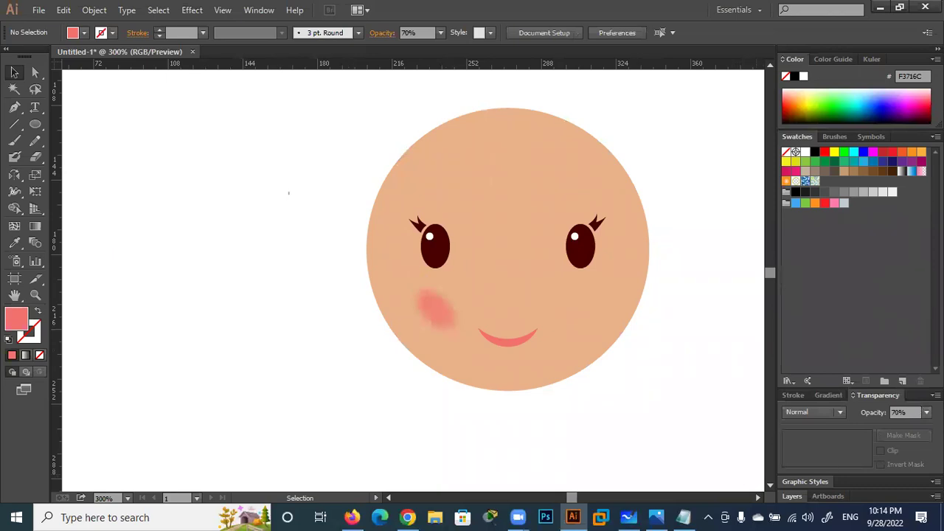
pyautogui.click(927, 413)
pyautogui.click(909, 307)
pyautogui.click(428, 302)
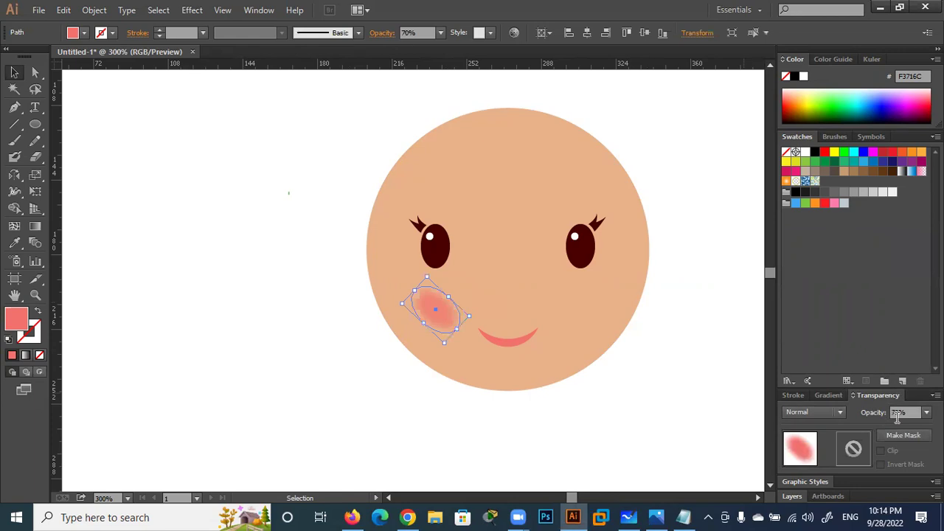
pyautogui.click(926, 413)
pyautogui.click(909, 307)
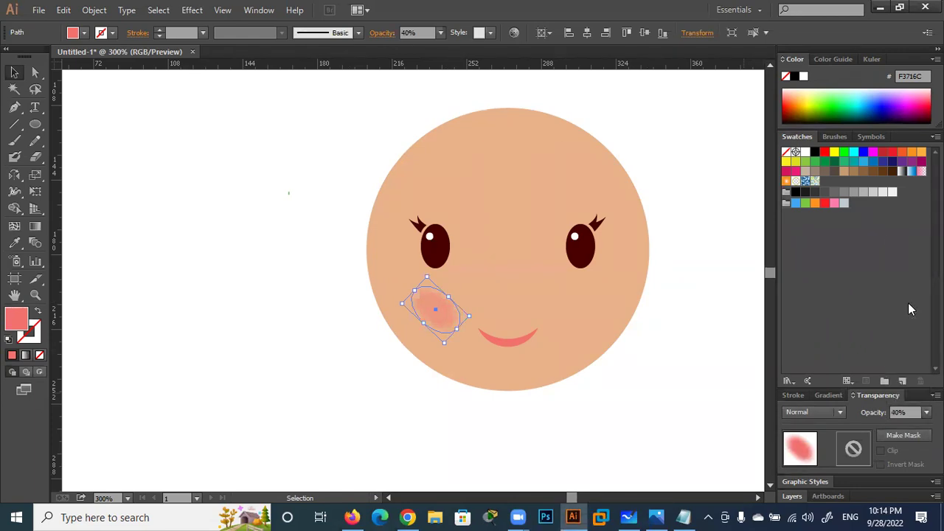
pyautogui.click(296, 370)
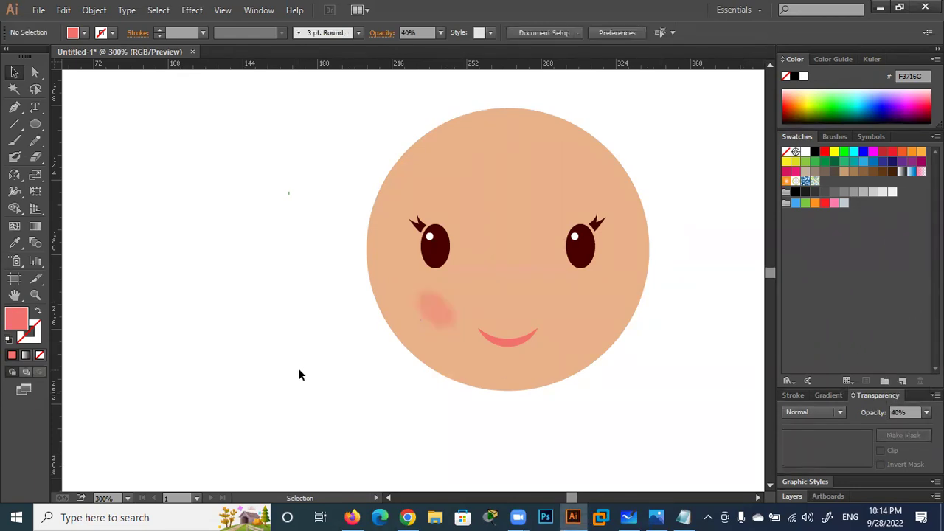
pyautogui.scroll(1, 314, 372)
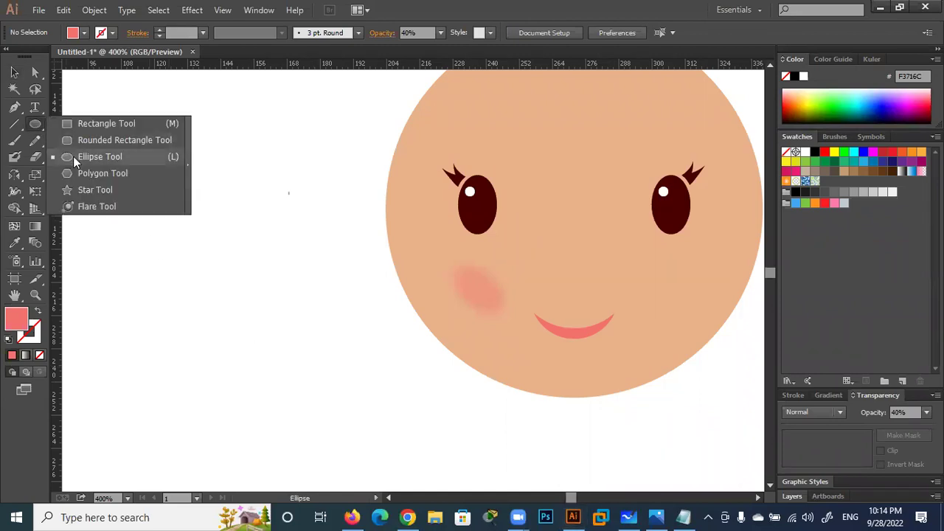
# With the Ellipse Tool active, set the fill colour to pure white.
pyautogui.moveTo(39, 125); pyautogui.dragTo(73, 158)
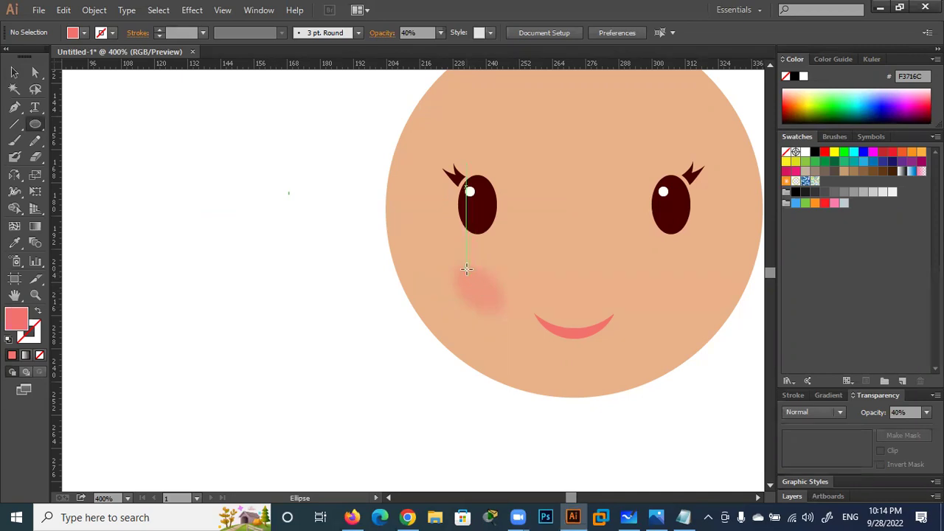
pyautogui.moveTo(467, 269); pyautogui.dragTo(464, 270)
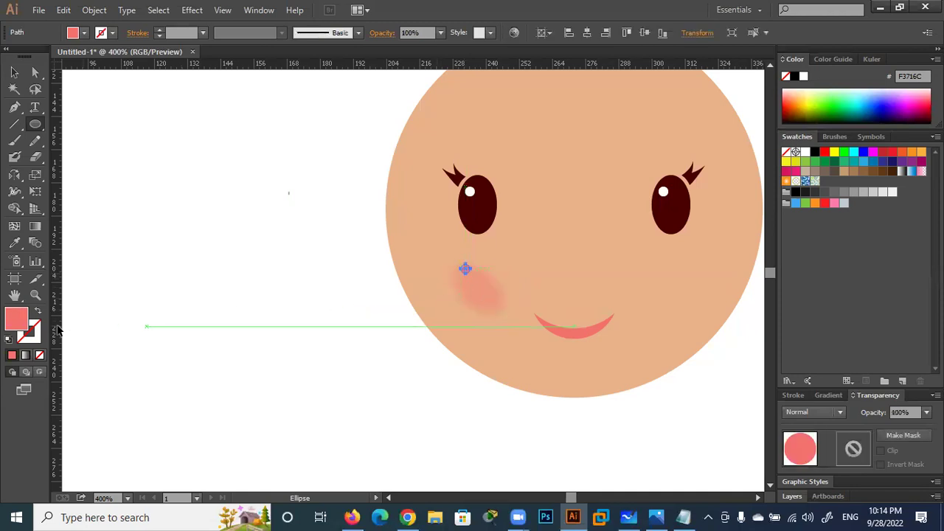
pyautogui.doubleClick(16, 318)
pyautogui.click(208, 183)
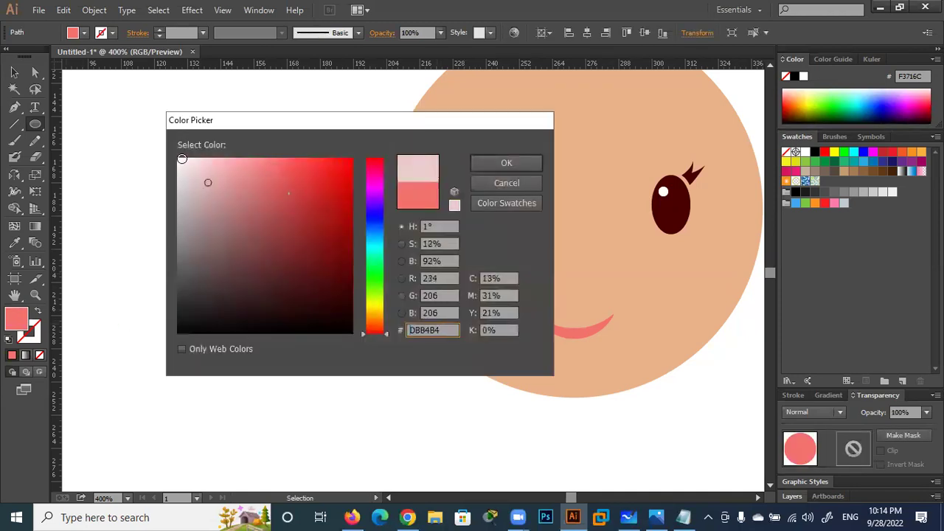
pyautogui.moveTo(197, 169); pyautogui.dragTo(164, 151)
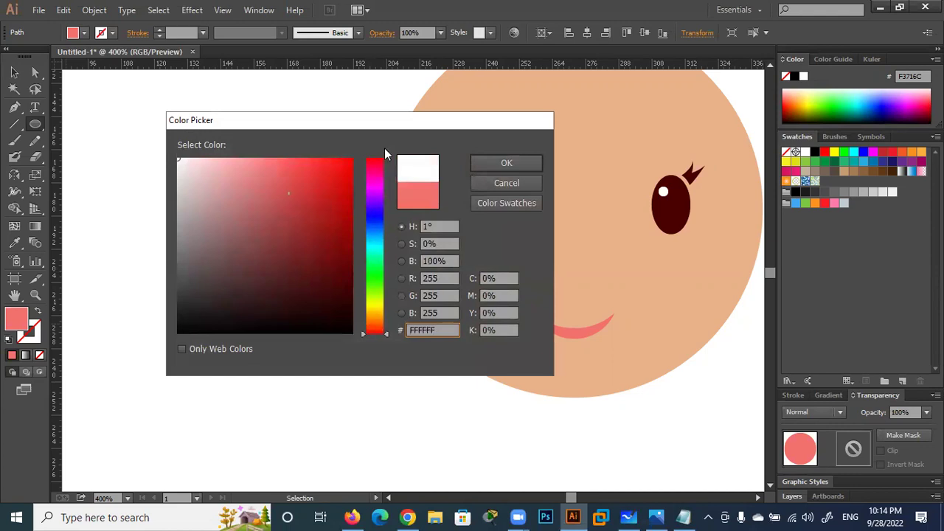
pyautogui.click(486, 161)
# Create a 3.5 × 3.5 px white dot atop the left cheek blush, then select it with the blush.
pyautogui.click(265, 195)
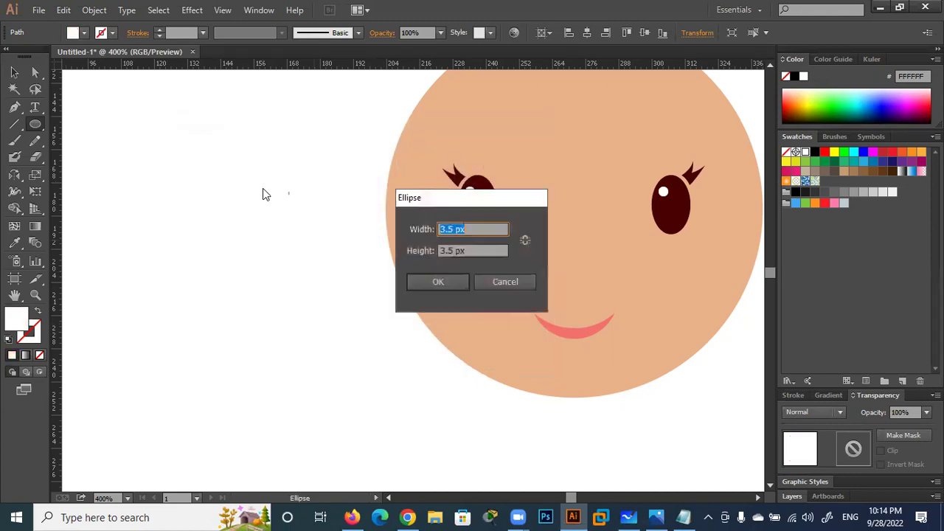
pyautogui.press('Return')
pyautogui.click(13, 72)
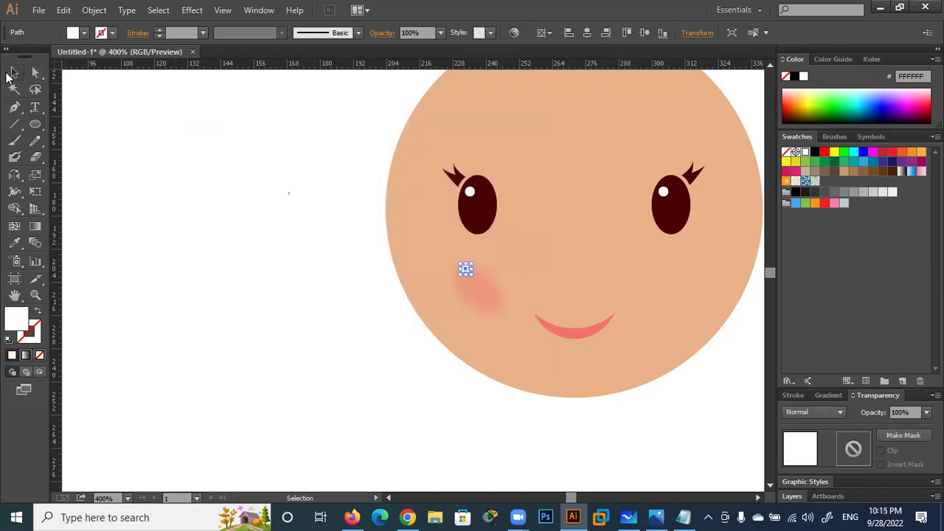
pyautogui.click(263, 255)
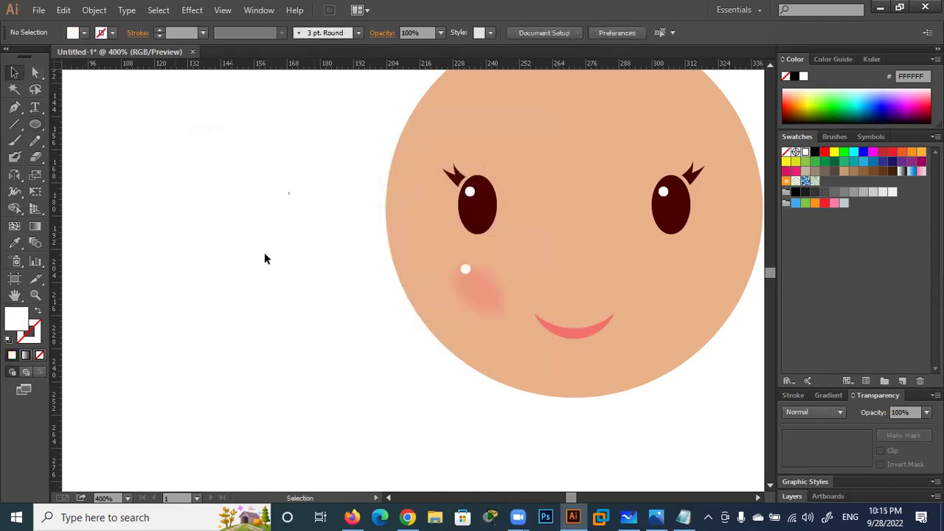
pyautogui.click(466, 271)
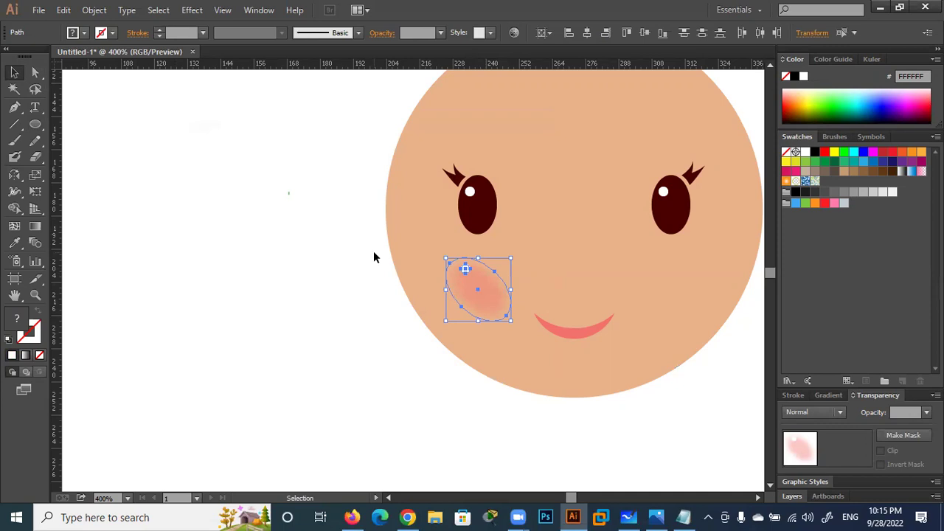
# Reflect a copy of the left cheek blush and dot onto the right cheek.
pyautogui.click(14, 176)
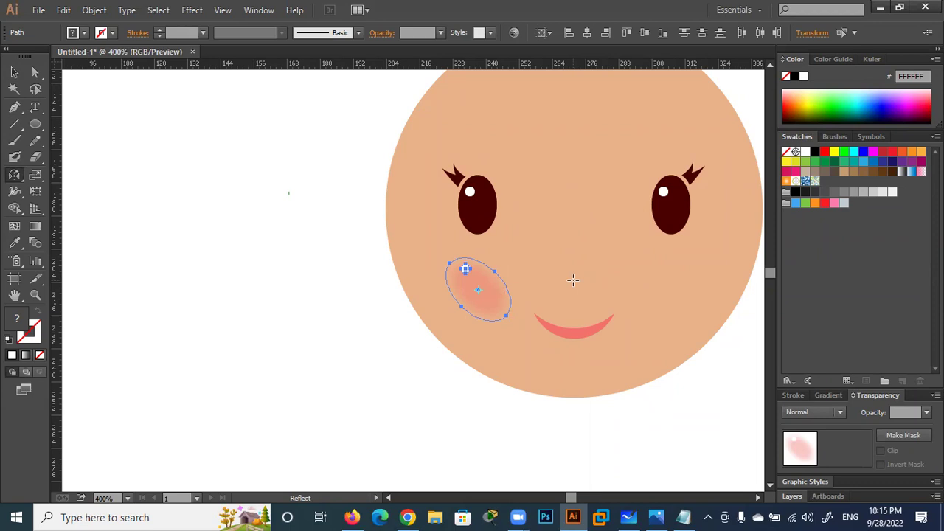
pyautogui.moveTo(610, 255)
pyautogui.mouseDown()
pyautogui.moveTo(640, 285)
pyautogui.moveTo(539, 246)
pyautogui.mouseUp()
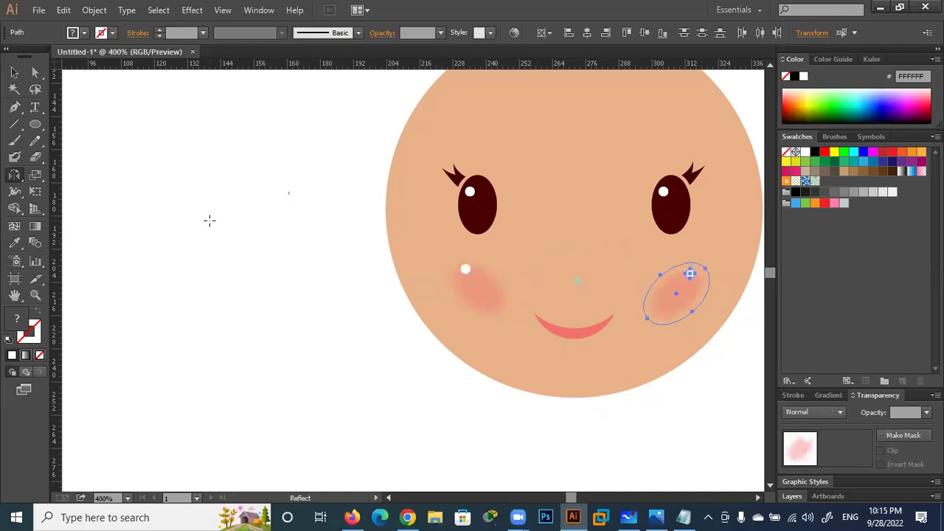
pyautogui.click(14, 72)
pyautogui.click(207, 224)
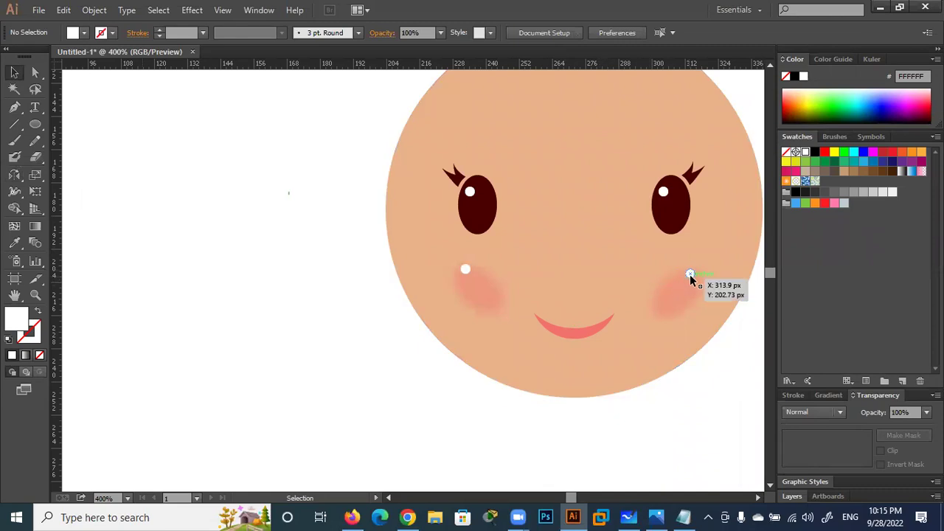
# Nudge the right cheek's white highlight dot slightly right, then view the whole face.
pyautogui.click(690, 274)
pyautogui.press('Right')
pyautogui.press('Right')
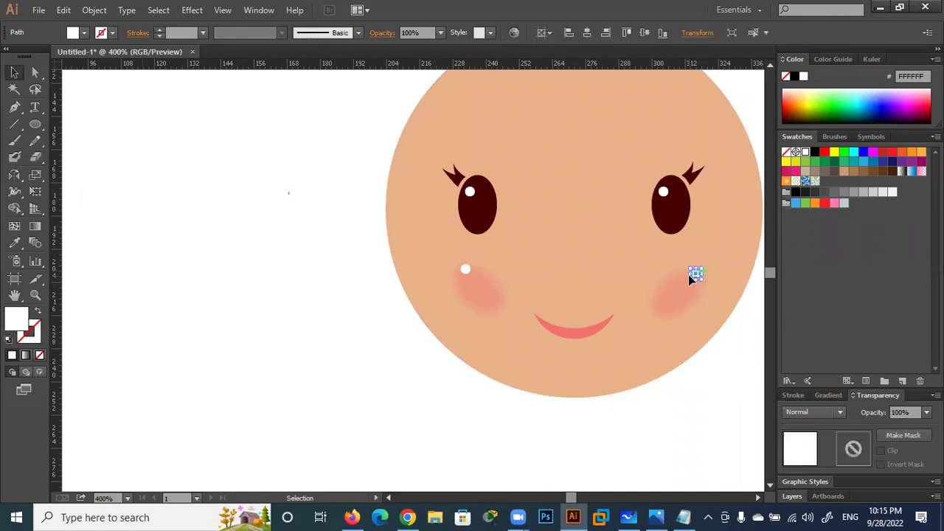
pyautogui.click(689, 277)
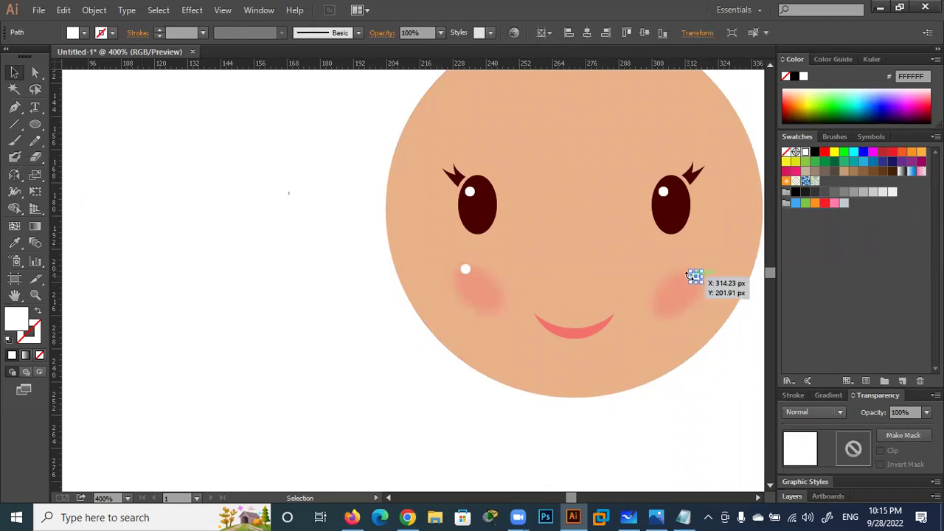
pyautogui.click(310, 240)
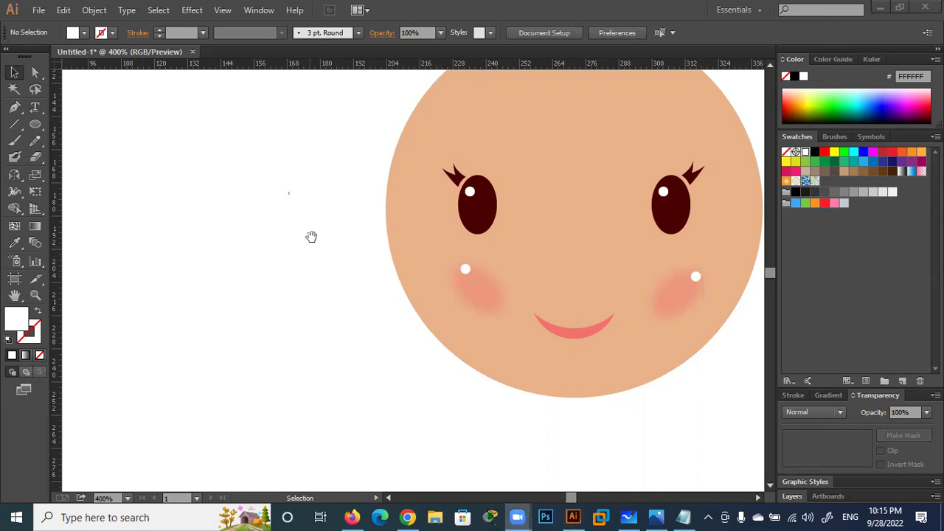
pyautogui.moveTo(279, 224); pyautogui.dragTo(166, 292)
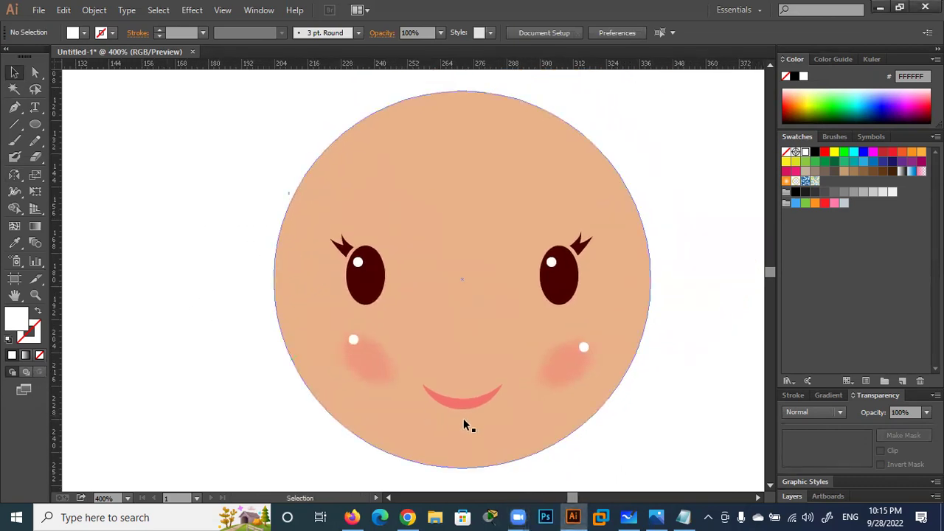
pyautogui.moveTo(408, 517)
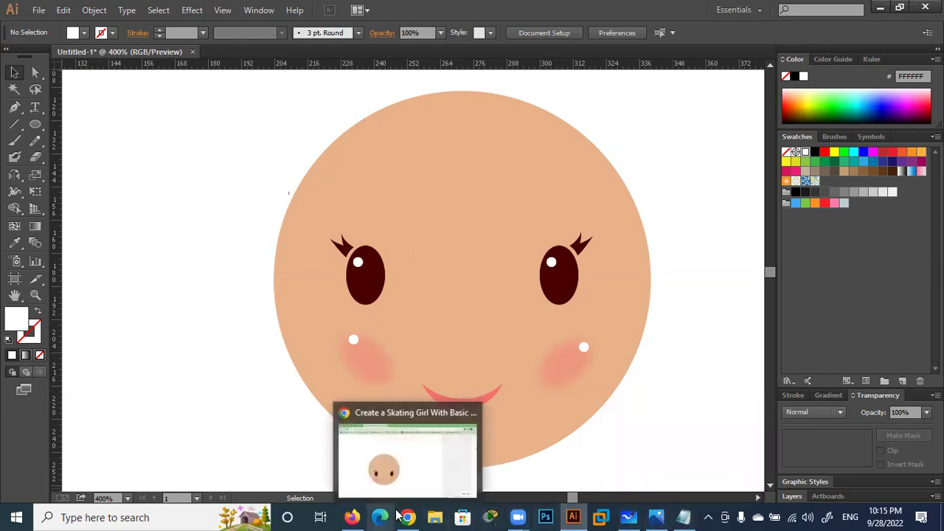
# In Chrome, scroll the tutorial to the hat section's Step 1 with two orange ovals.
pyautogui.click(408, 516)
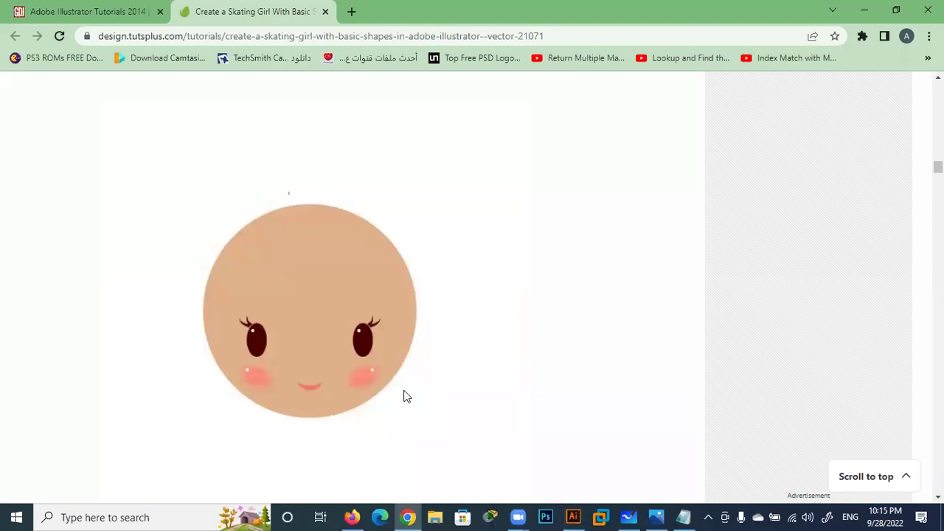
pyautogui.scroll(-4, 404, 397)
pyautogui.scroll(-3, 403, 397)
pyautogui.scroll(-1, 403, 397)
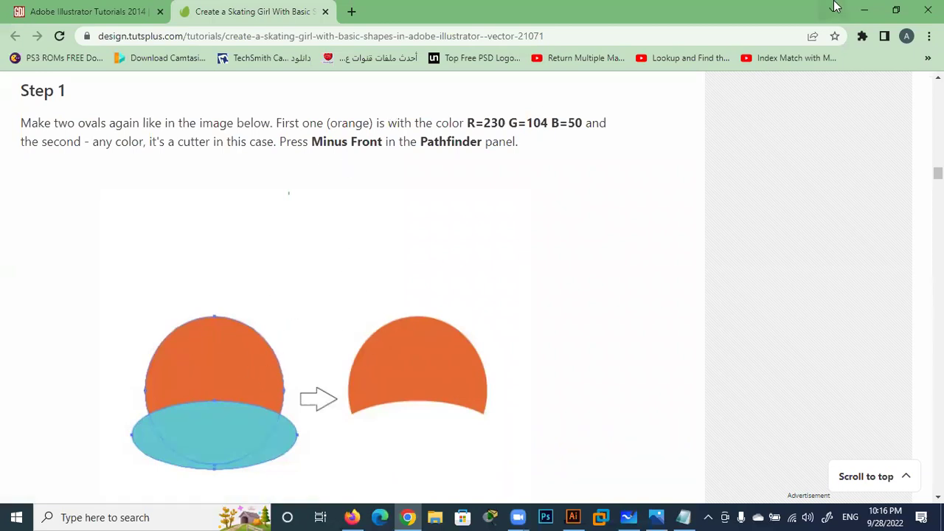
# Minimize the Chrome tutorial page so the Illustrator face drawing shows again.
pyautogui.click(867, 10)
# Draw a white circle above the face and move it down over the top of the head.
pyautogui.keyDown('alt'); pyautogui.scroll(-5, 502, 175); pyautogui.keyUp('alt')
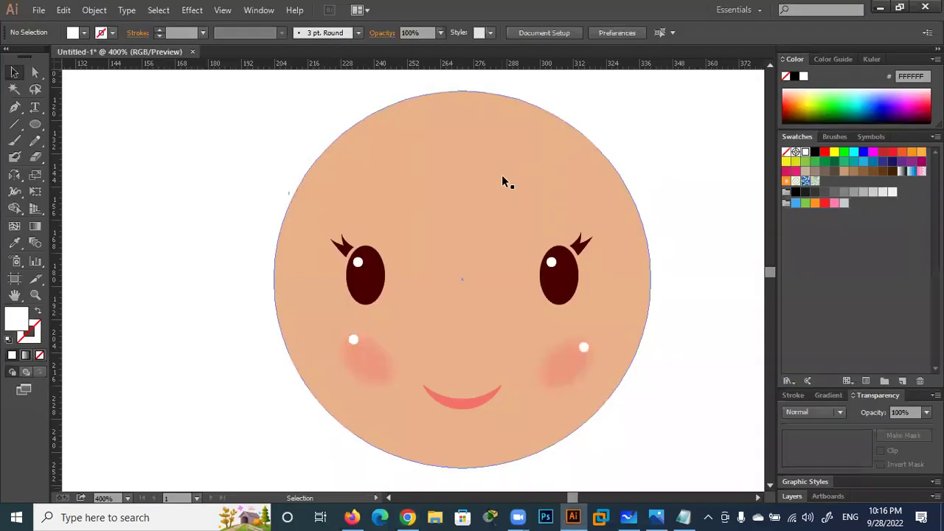
pyautogui.click(34, 124)
pyautogui.moveTo(515, 135); pyautogui.dragTo(473, 173)
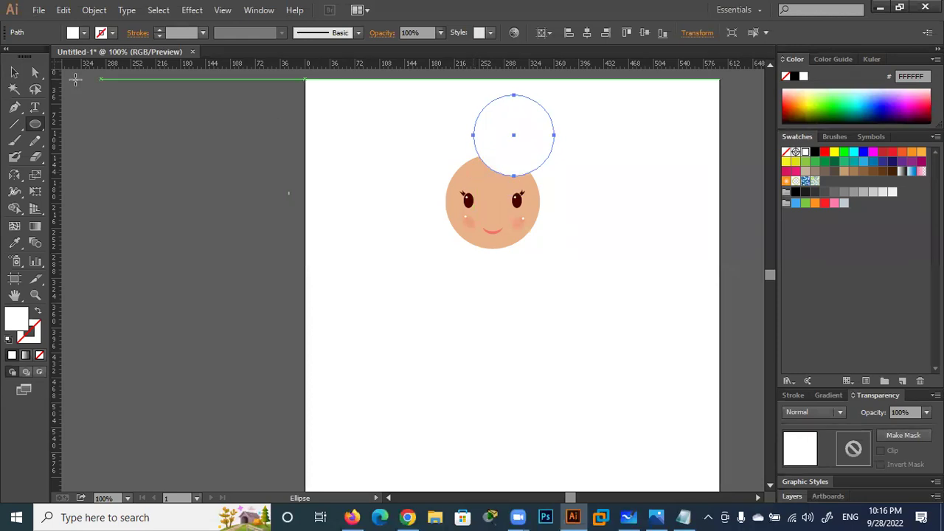
pyautogui.click(14, 71)
pyautogui.moveTo(535, 154)
pyautogui.mouseDown()
pyautogui.moveTo(506, 162)
pyautogui.moveTo(515, 177)
pyautogui.mouseUp()
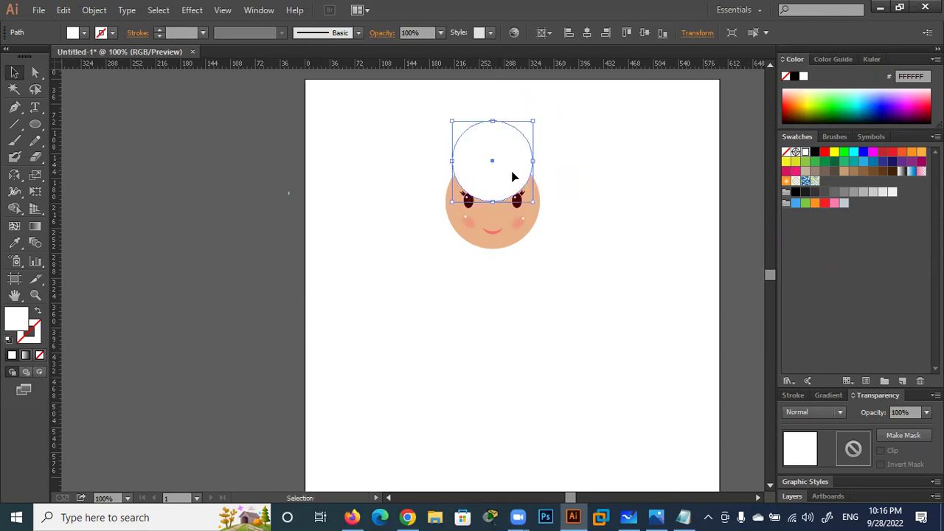
pyautogui.click(583, 186)
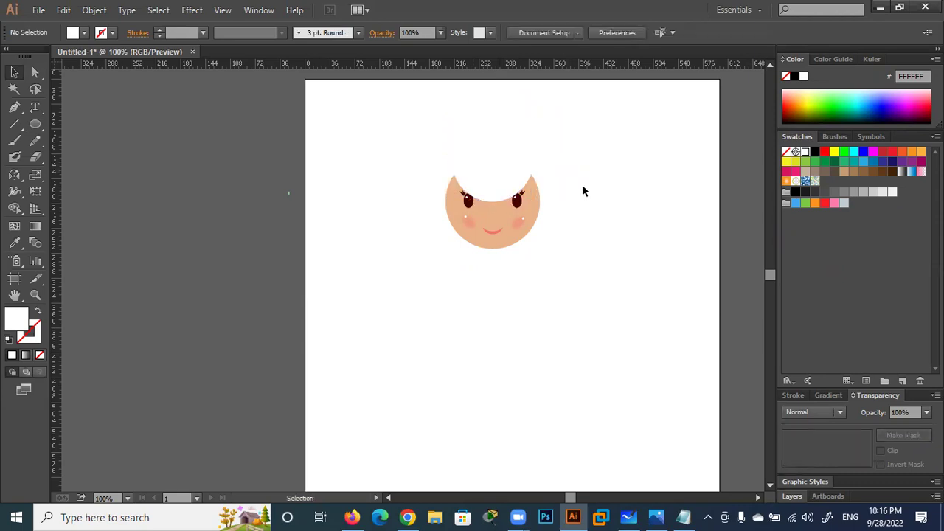
pyautogui.click(512, 176)
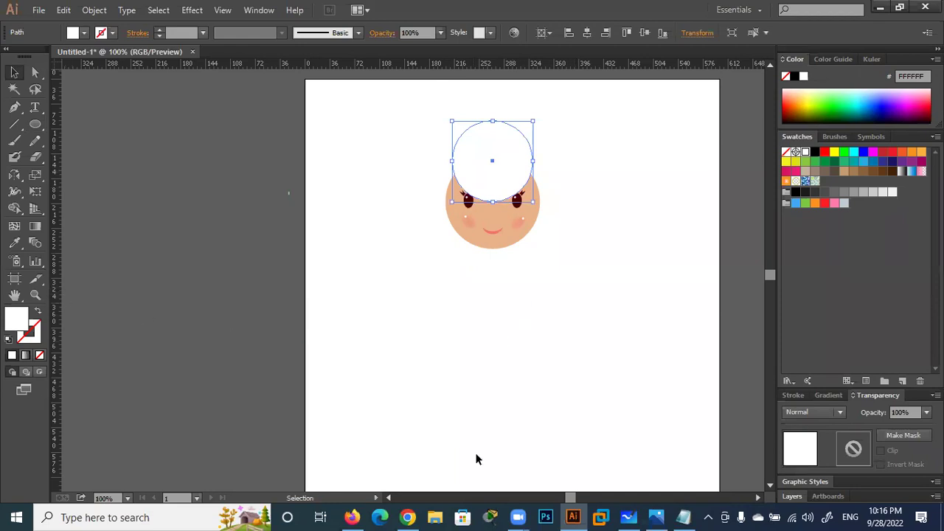
pyautogui.click(407, 517)
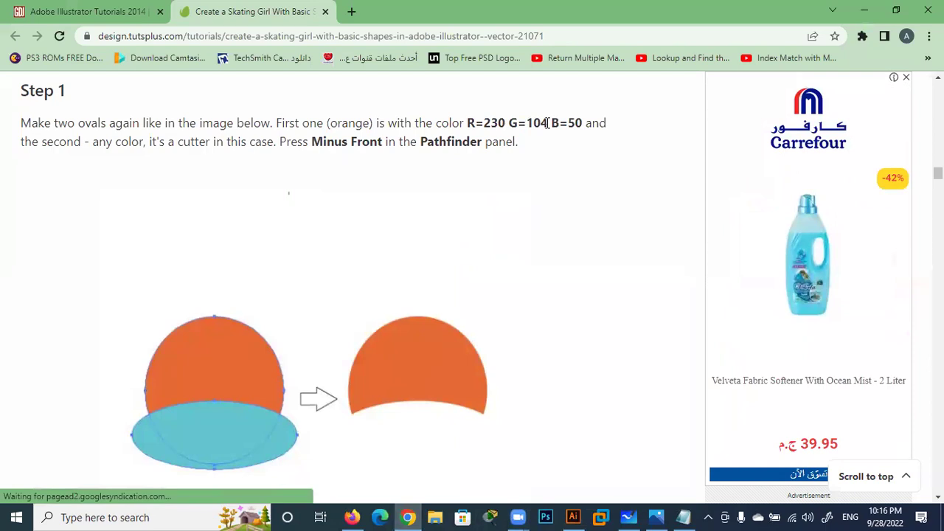
pyautogui.click(864, 10)
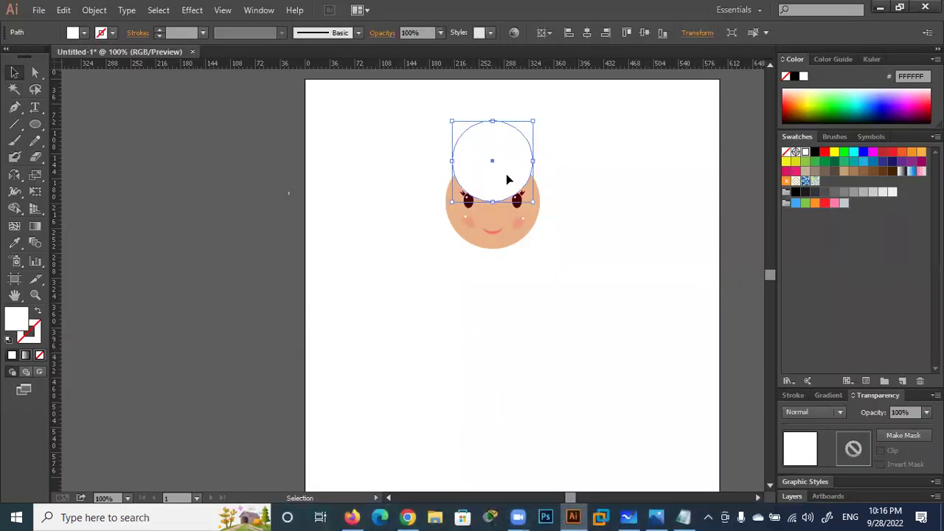
# Set the circle's fill to orange R 230, G 104, B 50 (E66832).
pyautogui.doubleClick(17, 322)
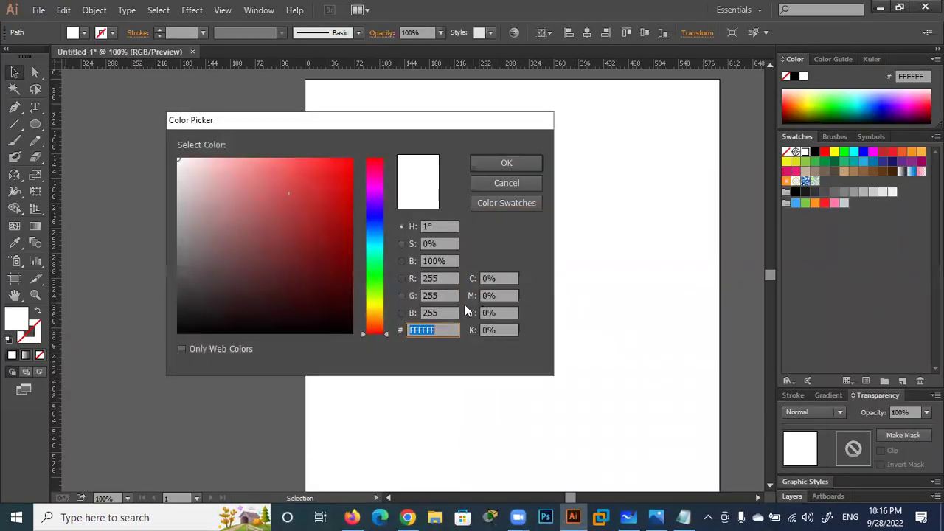
pyautogui.doubleClick(445, 278)
pyautogui.write('230')
pyautogui.press('Tab')
pyautogui.write('104')
pyautogui.press('Tab')
pyautogui.write('50')
pyautogui.press('Tab')
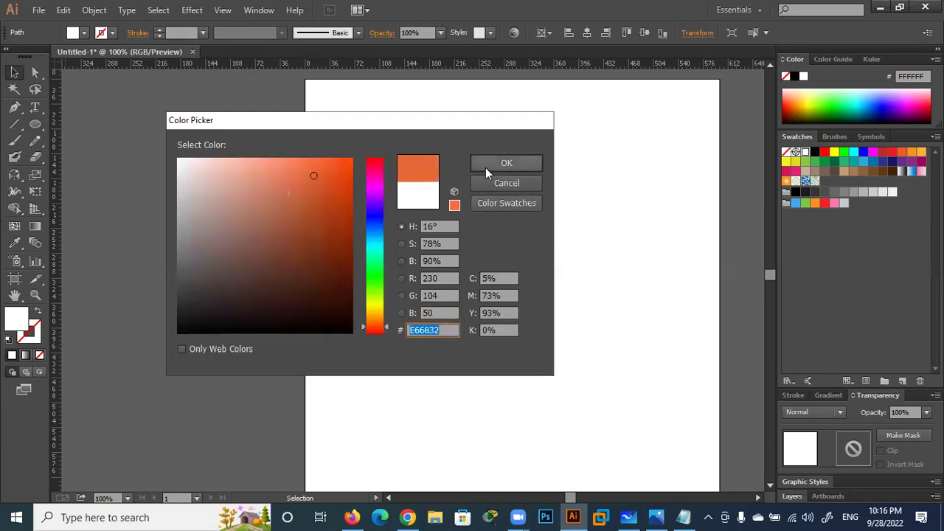
pyautogui.click(486, 166)
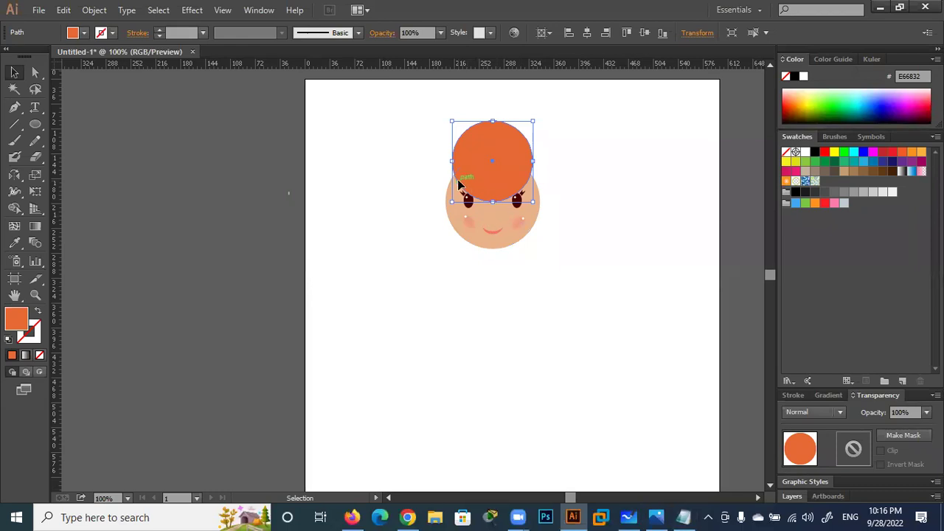
pyautogui.click(511, 244)
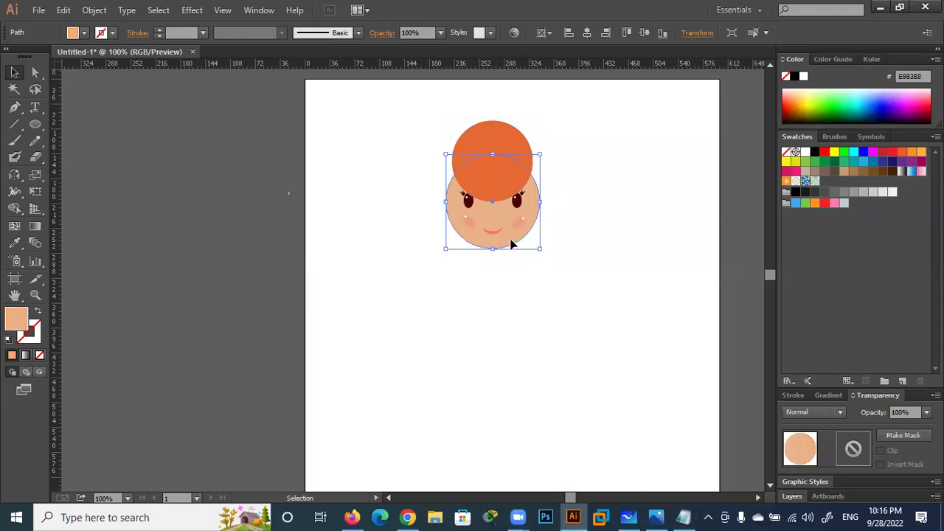
pyautogui.press('a')
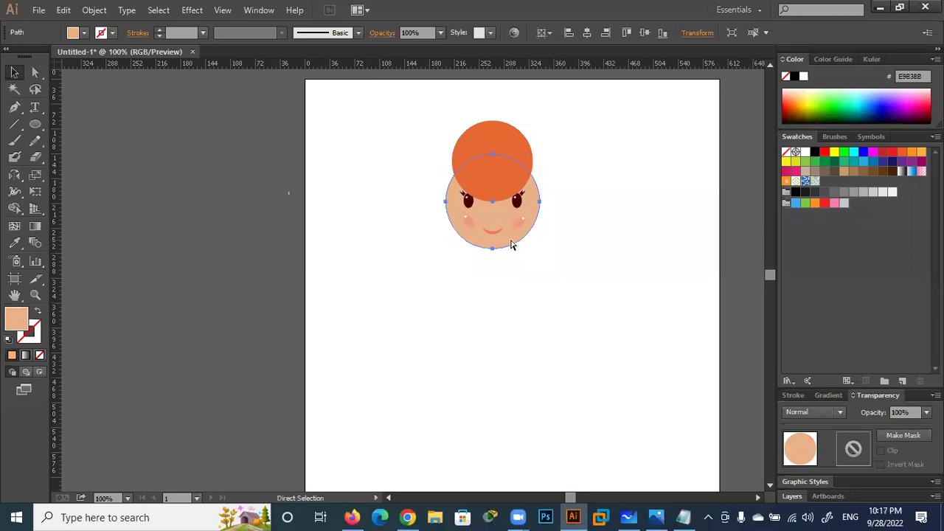
pyautogui.press('v')
pyautogui.press('a')
pyautogui.press('v')
pyautogui.press('a')
pyautogui.hotkey('ctrl', 'shift', ']')
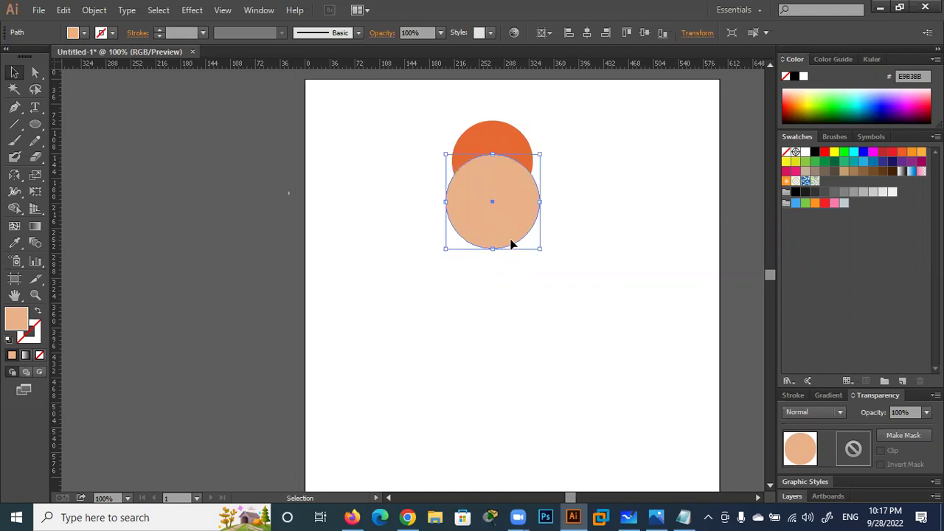
pyautogui.press('Down')
pyautogui.press('Down')
pyautogui.press('Down')
pyautogui.press('Down')
pyautogui.press('Down')
pyautogui.press('Down')
pyautogui.press('Down')
pyautogui.press('Down')
pyautogui.press('Down')
pyautogui.press('Down')
pyautogui.press('Down')
pyautogui.press('Down')
pyautogui.press('Down')
pyautogui.press('Down')
pyautogui.press('Down')
pyautogui.press('Down')
pyautogui.press('Down')
pyautogui.press('Down')
pyautogui.press('Down')
pyautogui.press('Down')
pyautogui.press('Down')
pyautogui.press('Down')
pyautogui.press('Down')
pyautogui.press('Down')
pyautogui.press('Down')
pyautogui.press('Down')
pyautogui.press('Down')
pyautogui.press('Down')
pyautogui.press('Down')
pyautogui.press('Down')
pyautogui.press('Down')
pyautogui.press('Down')
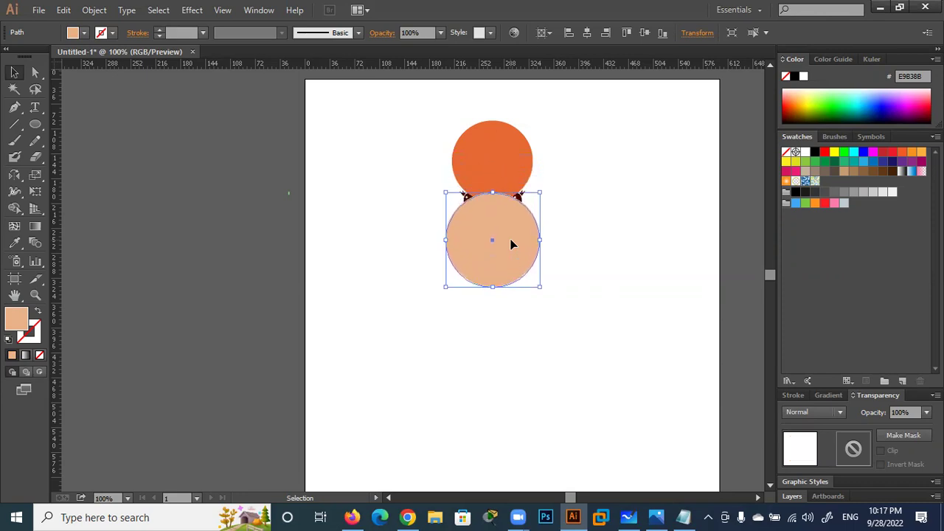
pyautogui.press('Down')
pyautogui.press('Down')
pyautogui.press('Down')
pyautogui.press('a')
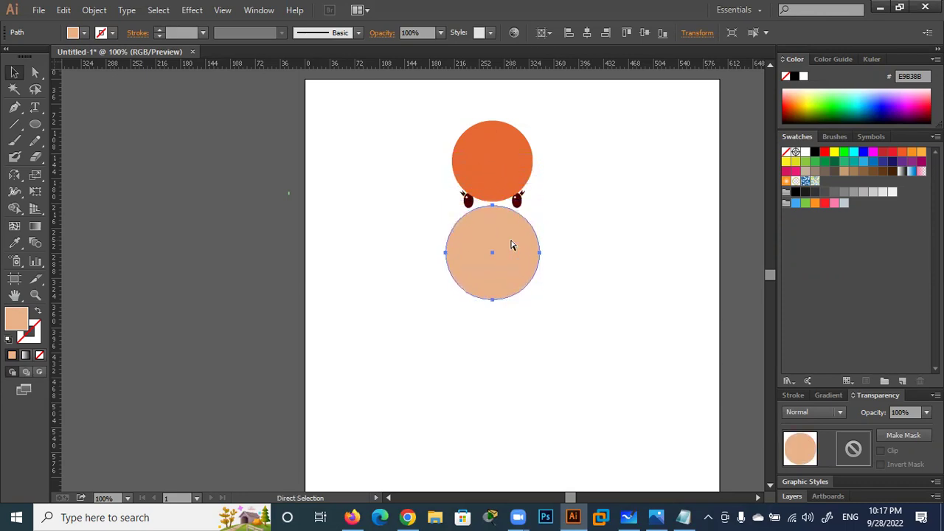
pyautogui.press('Up')
pyautogui.press('Up')
pyautogui.press('Up')
pyautogui.press('Up')
pyautogui.press('Up')
pyautogui.press('Up')
pyautogui.press('Up')
pyautogui.press('Up')
pyautogui.press('Up')
pyautogui.press('Up')
pyautogui.press('Up')
pyautogui.press('Up')
pyautogui.press('Up')
pyautogui.press('Up')
pyautogui.press('Up')
pyautogui.press('Up')
pyautogui.press('Up')
pyautogui.press('Up')
pyautogui.press('Up')
pyautogui.press('Up')
pyautogui.press('Up')
pyautogui.press('Up')
pyautogui.press('Up')
pyautogui.press('Up')
pyautogui.press('Up')
pyautogui.press('Up')
pyautogui.press('Up')
pyautogui.press('Up')
pyautogui.press('Up')
pyautogui.press('Up')
pyautogui.press('Up')
pyautogui.press('Up')
pyautogui.press('Up')
pyautogui.press('Up')
pyautogui.press('Up')
pyautogui.press('Up')
pyautogui.press('Up')
pyautogui.press('Up')
pyautogui.press('Up')
pyautogui.press('Up')
pyautogui.press('Up')
pyautogui.press('Up')
pyautogui.press('Up')
pyautogui.press('Up')
pyautogui.press('Up')
pyautogui.press('Up')
pyautogui.press('Up')
pyautogui.press('Up')
pyautogui.press('Up')
pyautogui.press('Up')
pyautogui.press('Up')
pyautogui.press('Up')
pyautogui.press('Up')
pyautogui.press('Up')
pyautogui.press('Up')
pyautogui.press('Up')
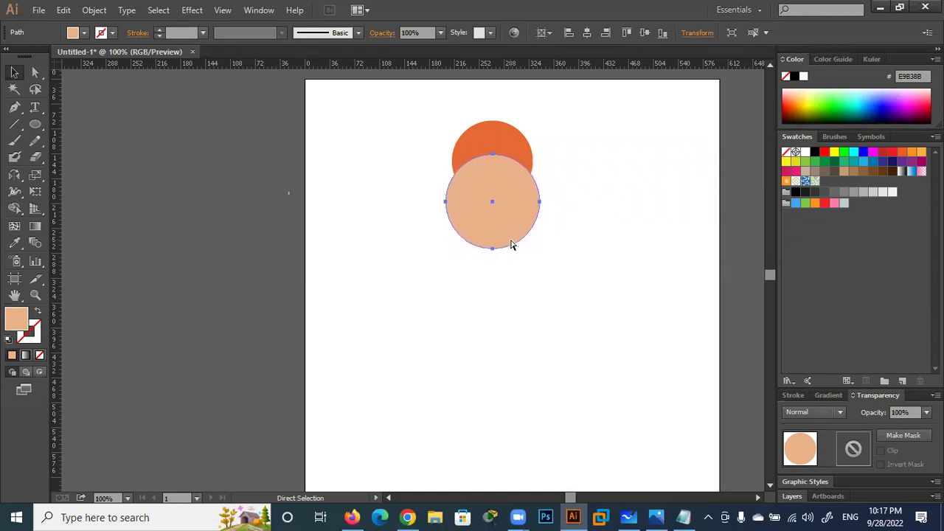
pyautogui.hotkey('ctrl', 'shift', '[')
pyautogui.press('v')
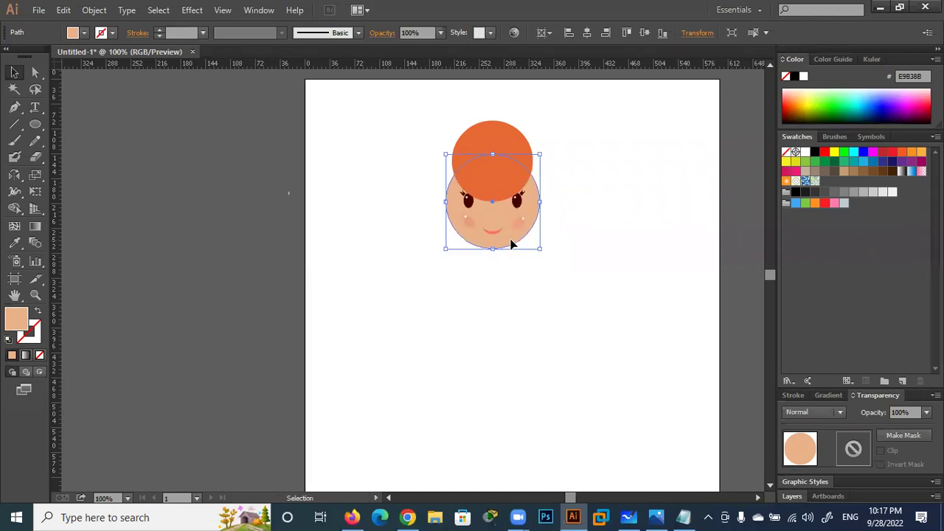
pyautogui.click(527, 302)
pyautogui.click(506, 242)
pyautogui.press('a')
pyautogui.press('v')
pyautogui.press('a')
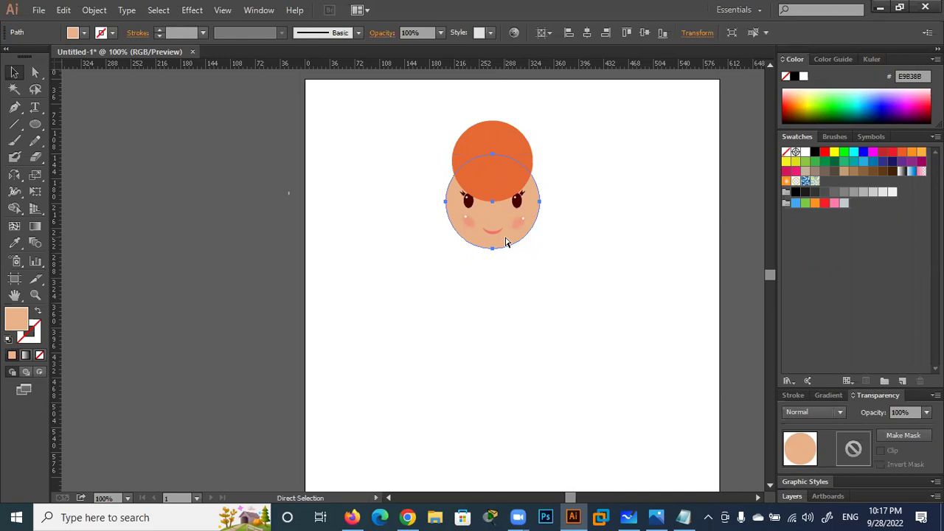
pyautogui.press('v')
pyautogui.hotkey('ctrl', 'c')
pyautogui.hotkey('ctrl', 'v')
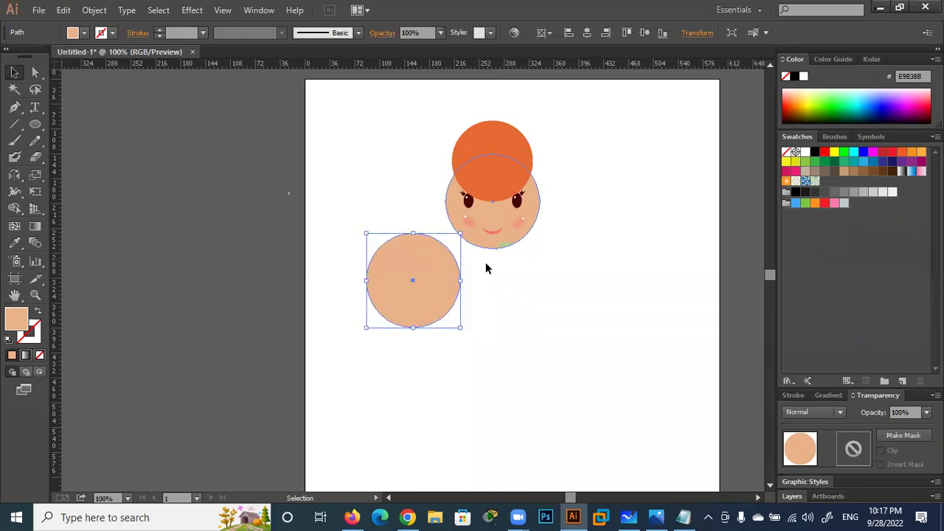
pyautogui.moveTo(427, 309); pyautogui.dragTo(513, 230)
pyautogui.press('Down')
pyautogui.press('Down')
pyautogui.press('Down')
pyautogui.press('Down')
pyautogui.press('Down')
pyautogui.press('Down')
pyautogui.press('Down')
pyautogui.press('Down')
pyautogui.press('Down')
pyautogui.press('Down')
pyautogui.press('Down')
pyautogui.press('Down')
pyautogui.press('Down')
pyautogui.press('Down')
pyautogui.press('Down')
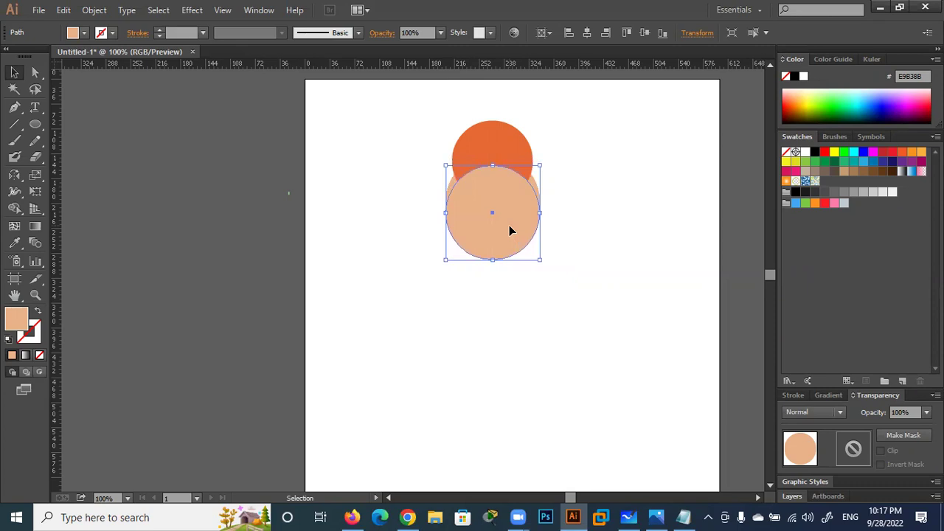
pyautogui.press('Up')
pyautogui.press('Up')
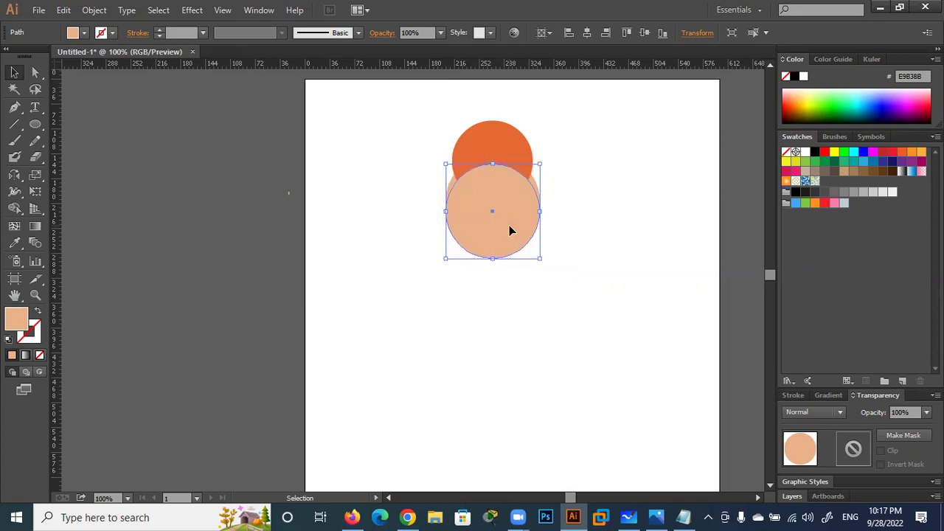
pyautogui.moveTo(352, 517)
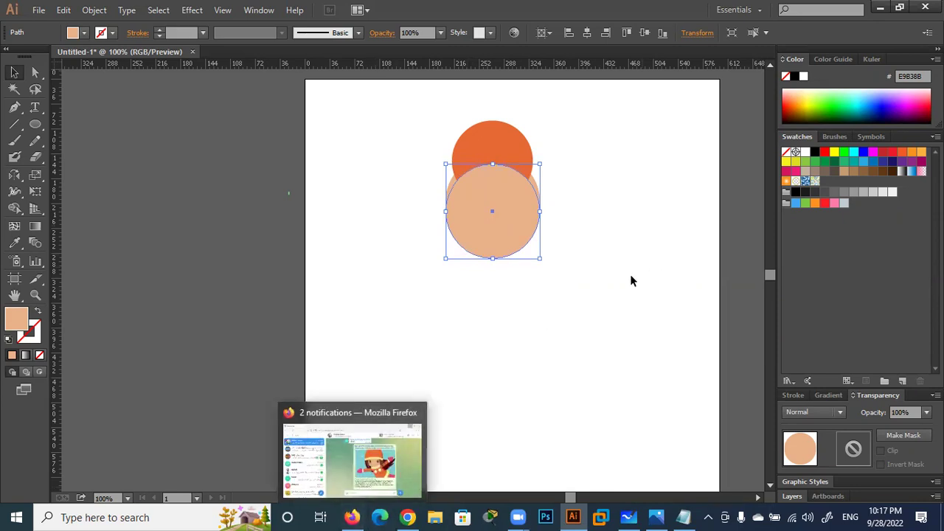
pyautogui.click(551, 269)
pyautogui.click(492, 215)
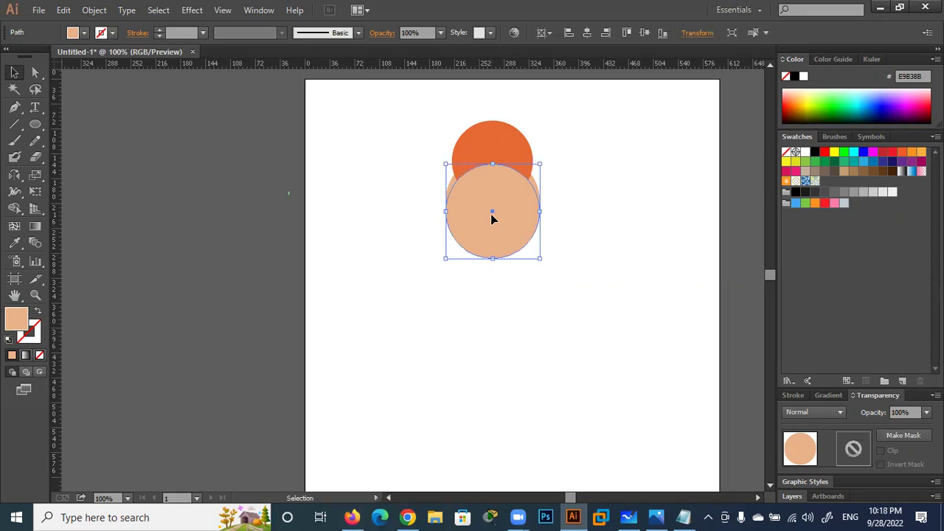
pyautogui.press('Delete')
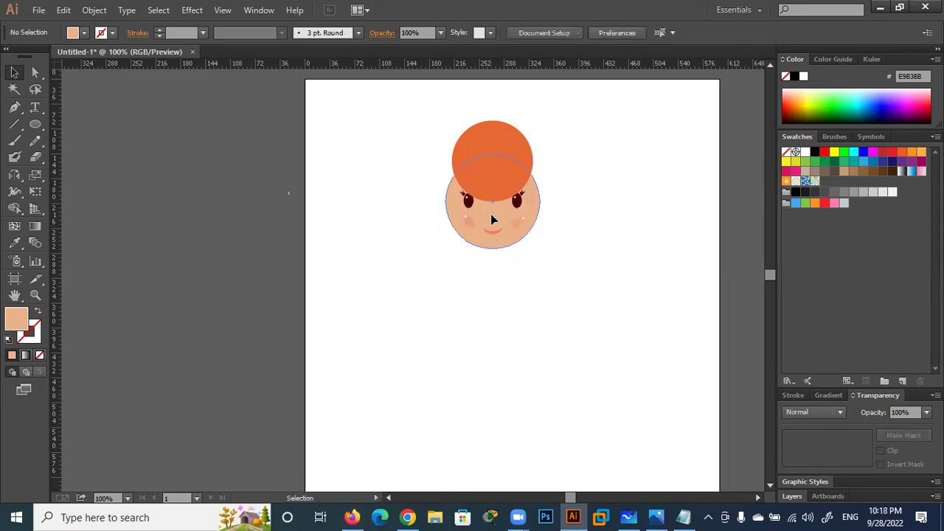
# Enlarge the orange circle to about 153 px and shift it down slightly.
pyautogui.click(514, 152)
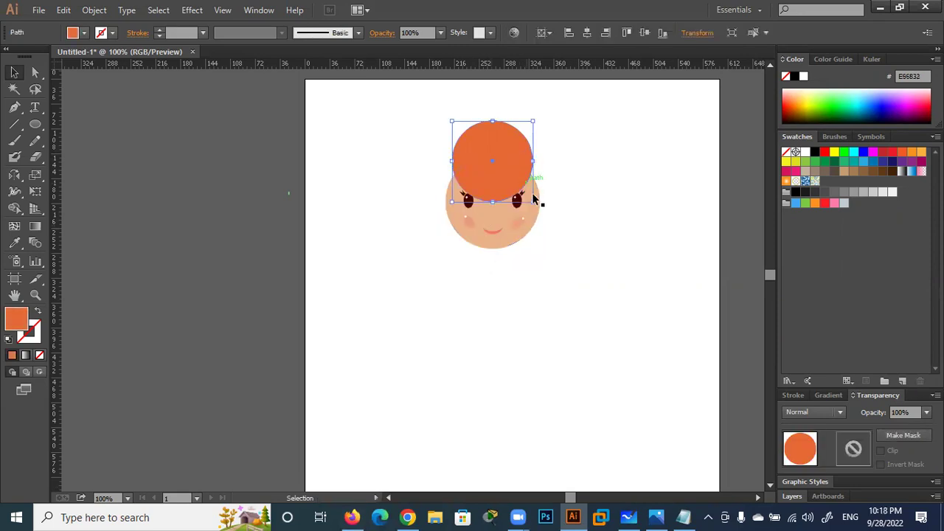
pyautogui.moveTo(534, 200); pyautogui.dragTo(552, 213)
pyautogui.moveTo(525, 171); pyautogui.dragTo(523, 182)
pyautogui.click(509, 244)
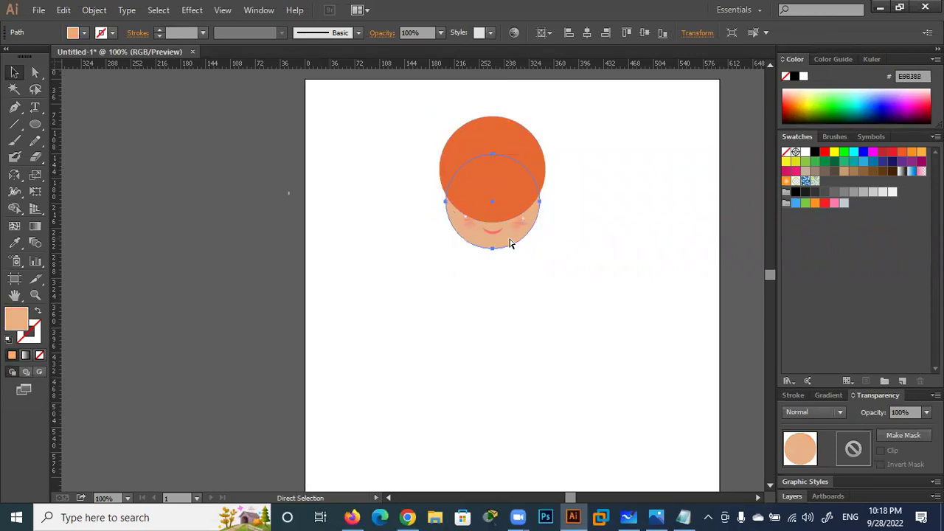
pyautogui.click(509, 244)
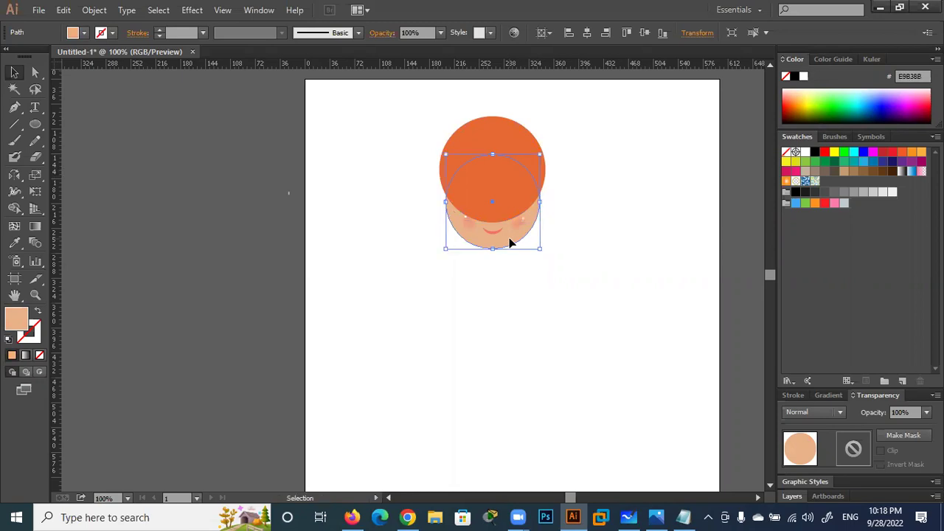
# Duplicate the orange circle, place the copy overlapping below it, and select both circles.
pyautogui.click(508, 197)
pyautogui.press('a')
pyautogui.hotkey('ctrl', 'c')
pyautogui.hotkey('ctrl', 'v')
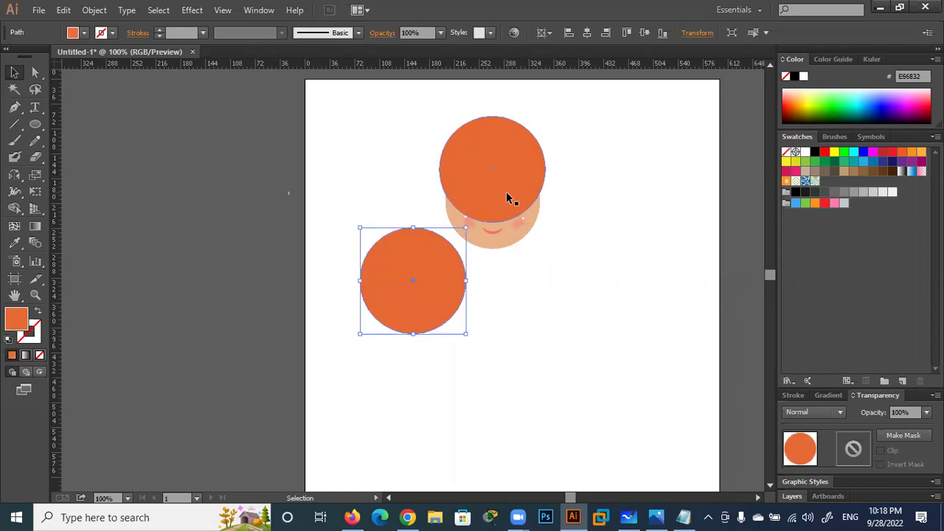
pyautogui.moveTo(426, 314); pyautogui.dragTo(510, 246)
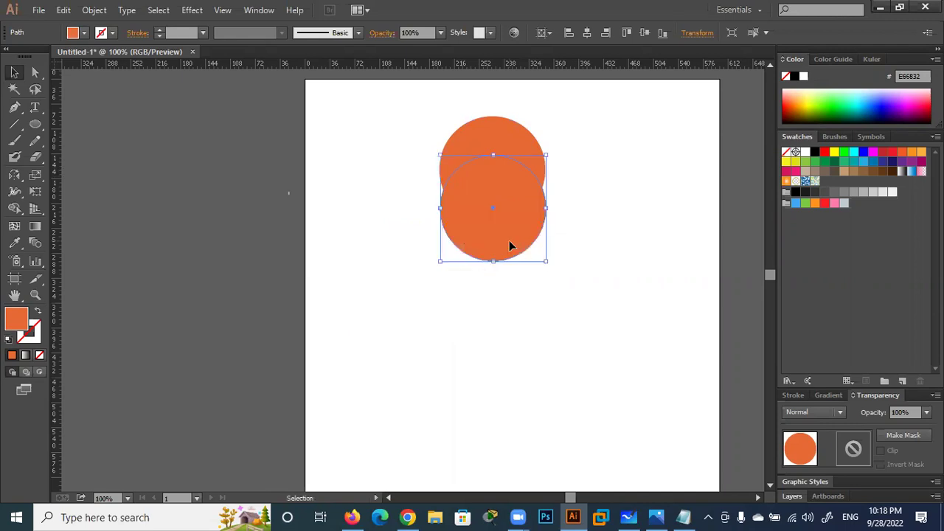
pyautogui.keyDown('shift'); pyautogui.click(511, 142); pyautogui.keyUp('shift')
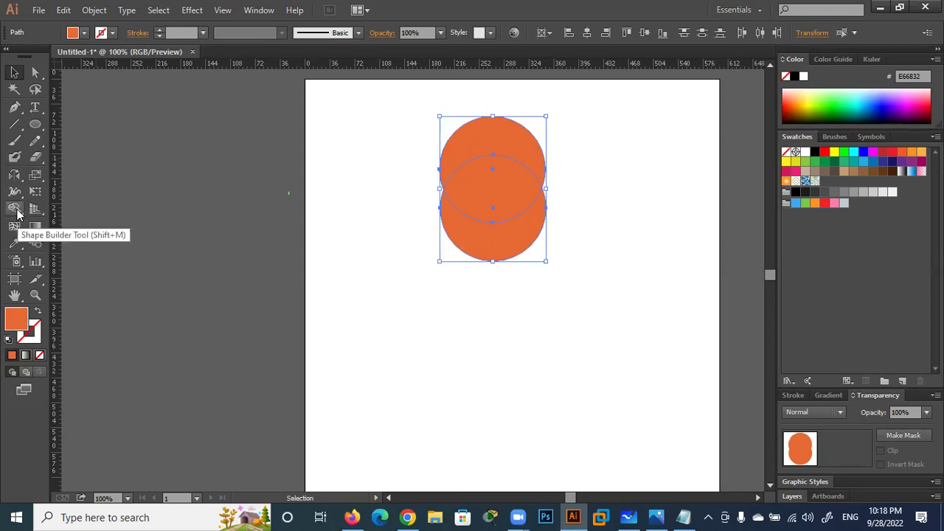
# With Shape Builder, delete the lower crescent and the overlap, leaving an orange cap.
pyautogui.click(14, 209)
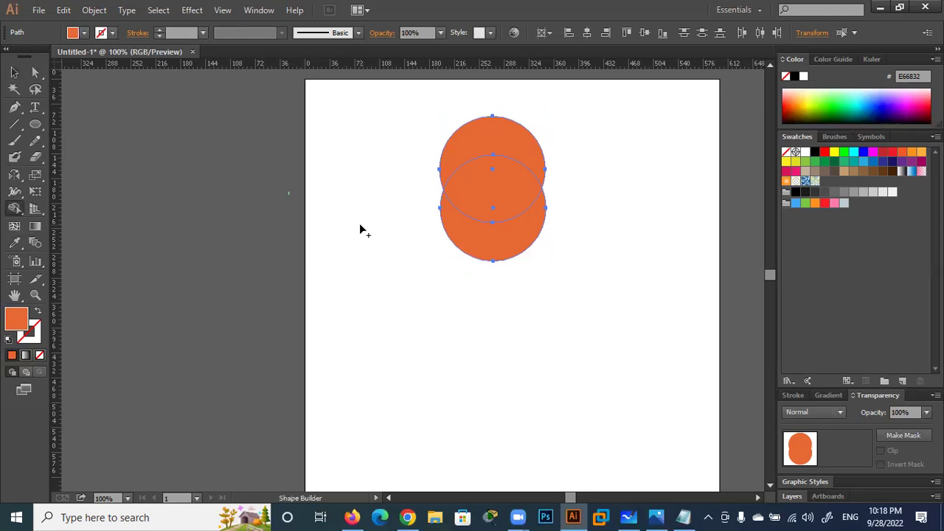
pyautogui.keyDown('alt'); pyautogui.click(489, 253); pyautogui.keyUp('alt')
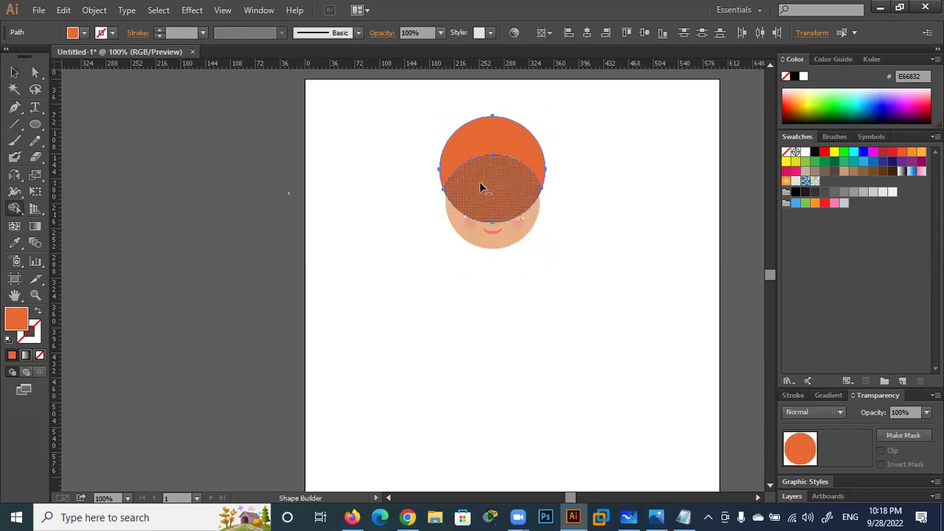
pyautogui.keyDown('alt'); pyautogui.click(482, 190); pyautogui.keyUp('alt')
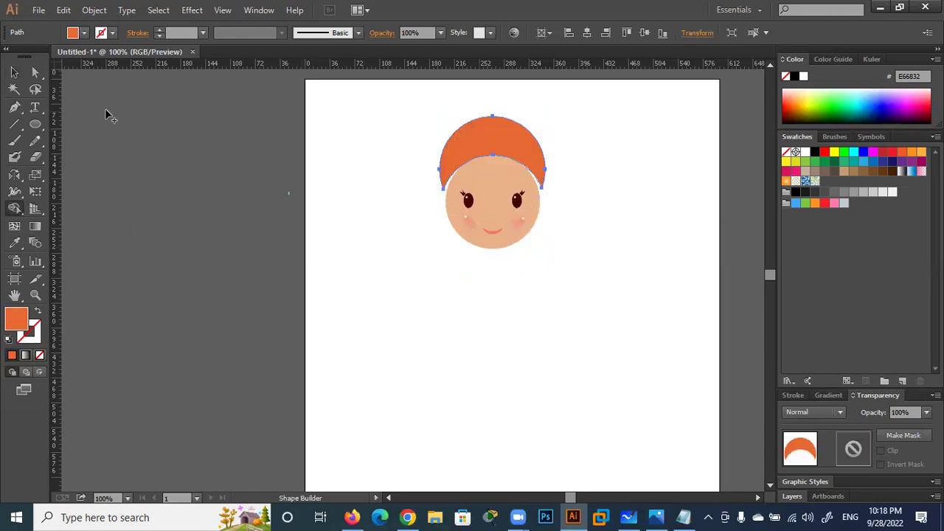
# Make the hat narrower from the right and shorter from the bottom.
pyautogui.click(14, 72)
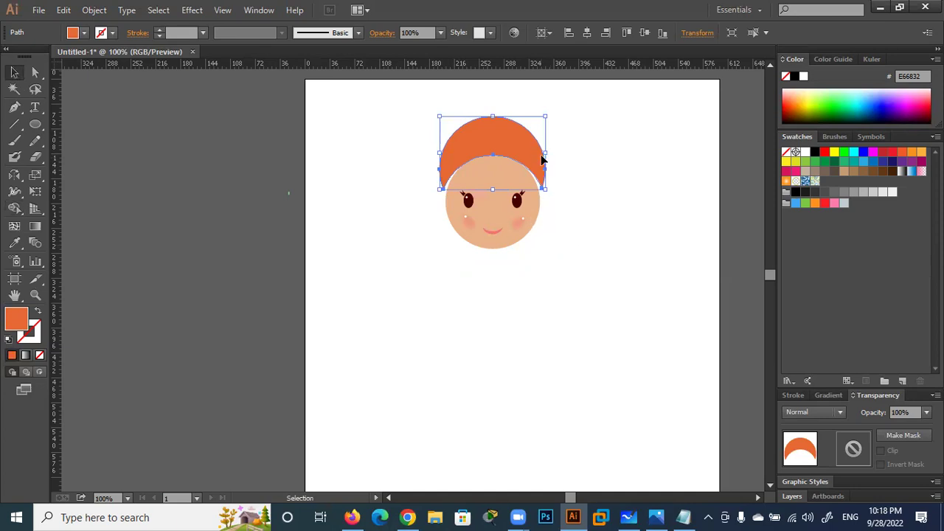
pyautogui.moveTo(545, 153); pyautogui.dragTo(518, 151)
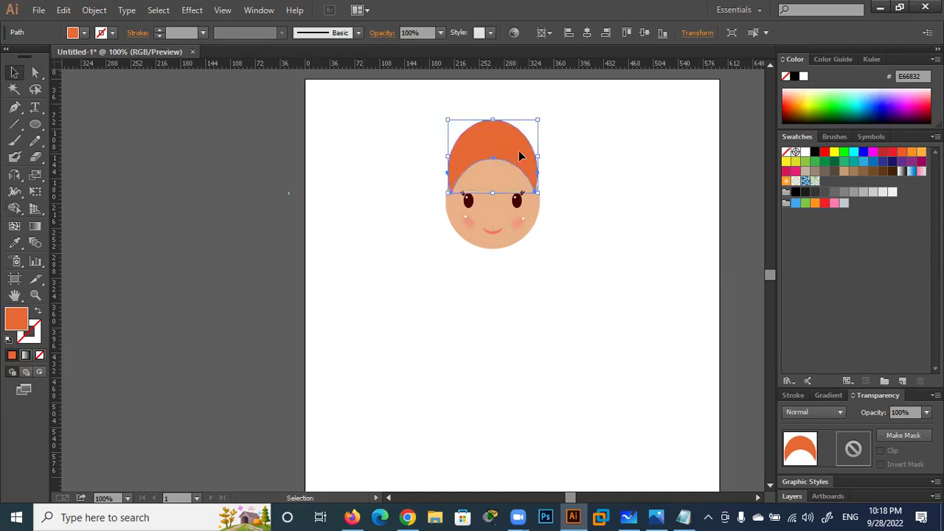
pyautogui.moveTo(498, 194)
pyautogui.mouseDown()
pyautogui.moveTo(495, 173)
pyautogui.moveTo(511, 153)
pyautogui.mouseUp()
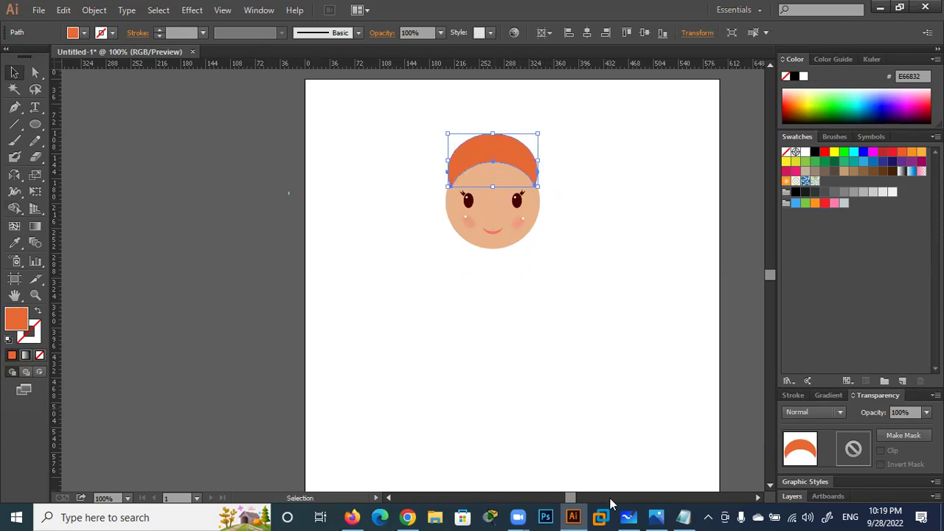
# Scroll the Chrome tutorial to the Step 1 illustration of the hat cut from two ovals.
pyautogui.click(408, 518)
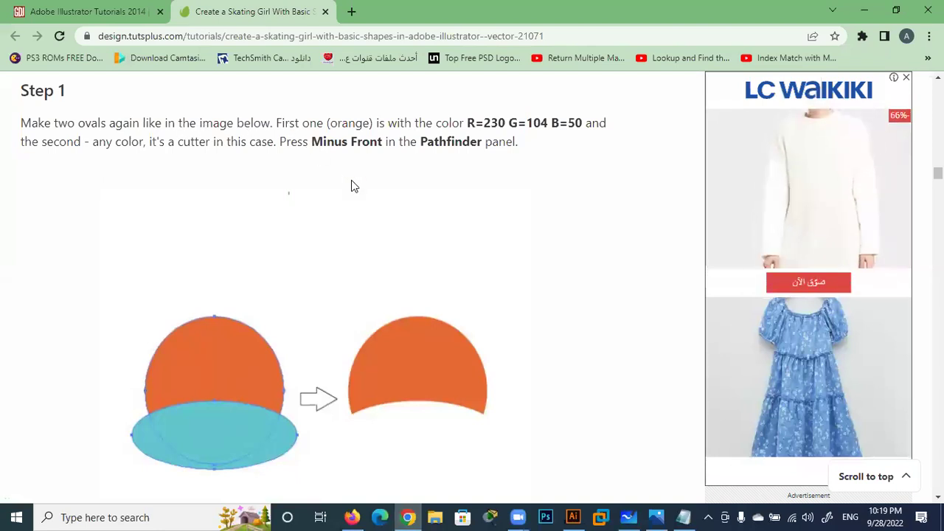
pyautogui.scroll(-1, 351, 186)
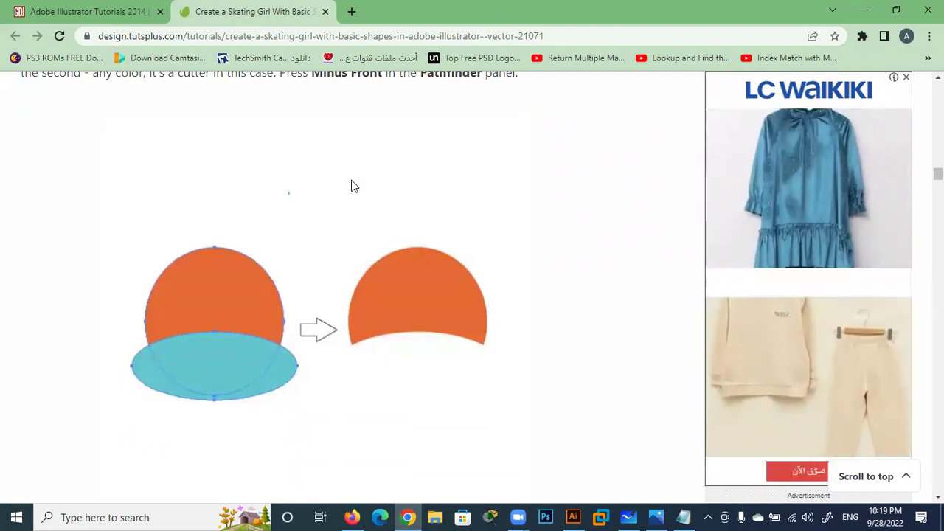
# Undo the hat edits back to the two overlapping orange circles.
pyautogui.click(865, 10)
pyautogui.keyDown('alt'); pyautogui.click(460, 240); pyautogui.keyUp('alt')
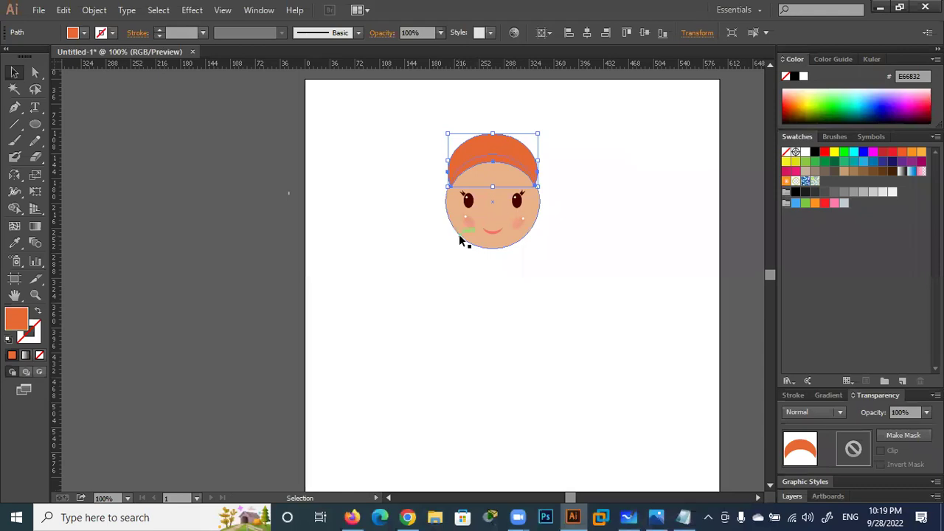
pyautogui.press('a')
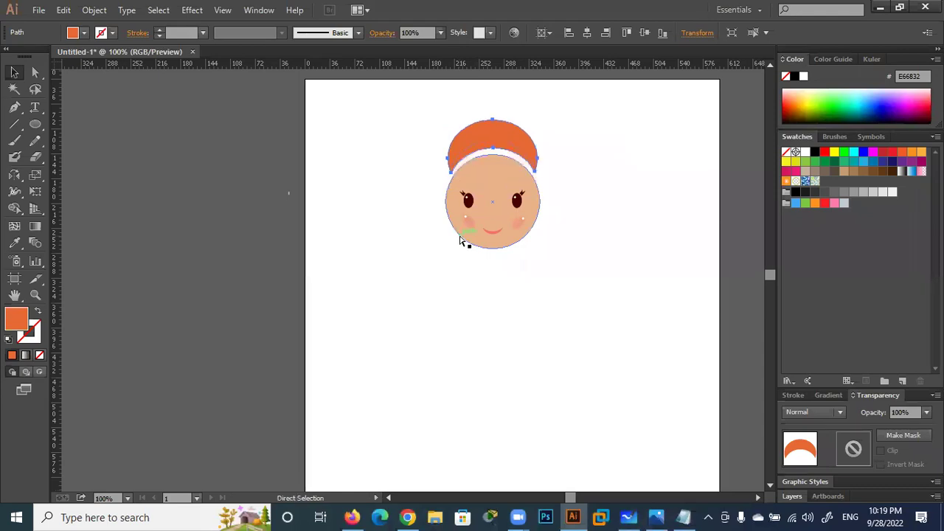
pyautogui.hotkey('ctrl', 'z')
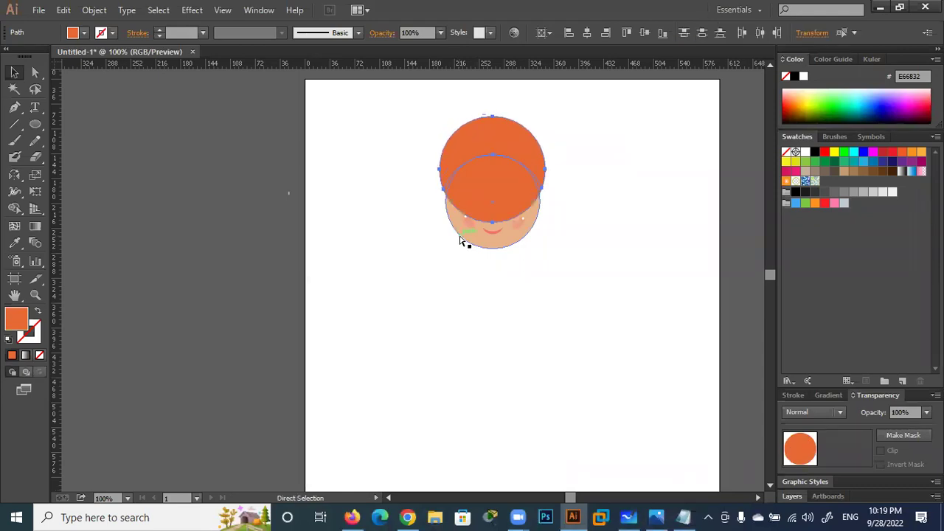
pyautogui.hotkey('ctrl', 'z')
pyautogui.hotkey('ctrl', 'z')
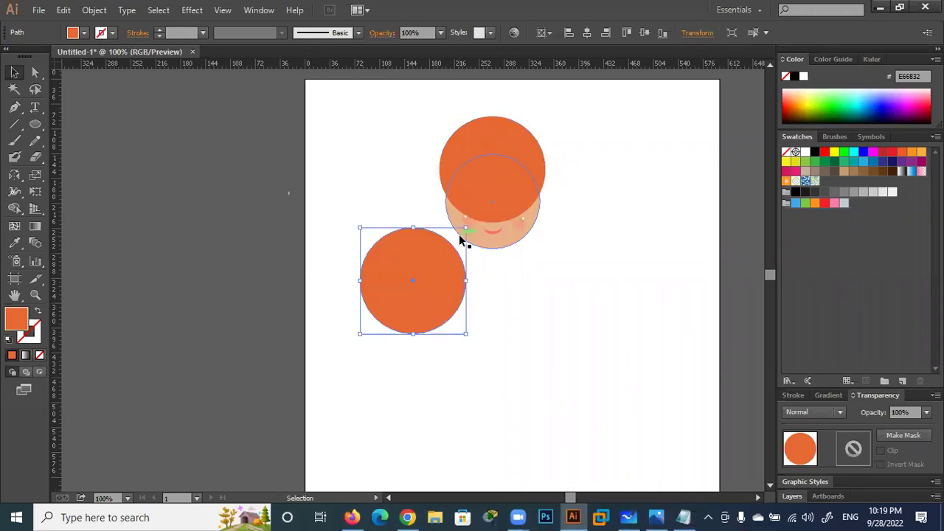
# Squash the lower circle into a flat ellipse and select it together with the large circle.
pyautogui.moveTo(413, 335)
pyautogui.mouseDown()
pyautogui.moveTo(413, 275)
pyautogui.moveTo(509, 206)
pyautogui.moveTo(510, 215)
pyautogui.mouseUp()
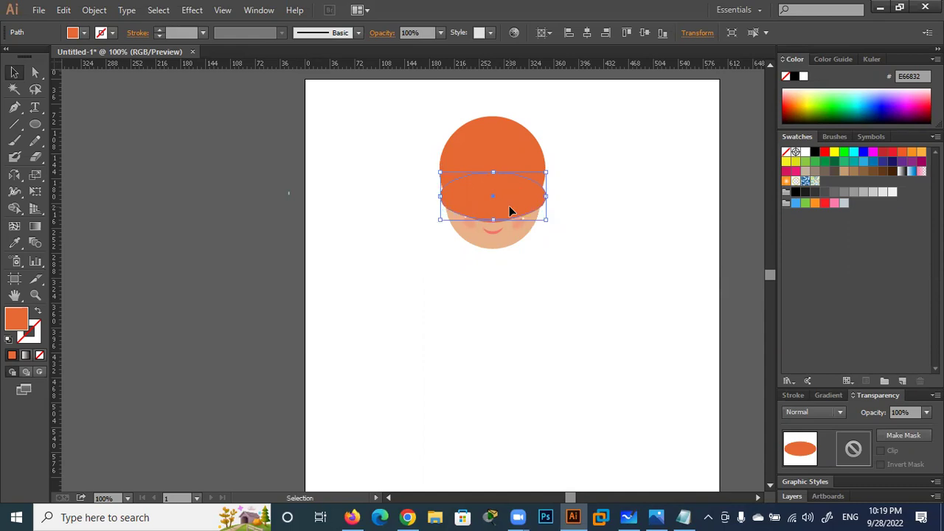
pyautogui.keyDown('shift'); pyautogui.click(514, 151); pyautogui.keyUp('shift')
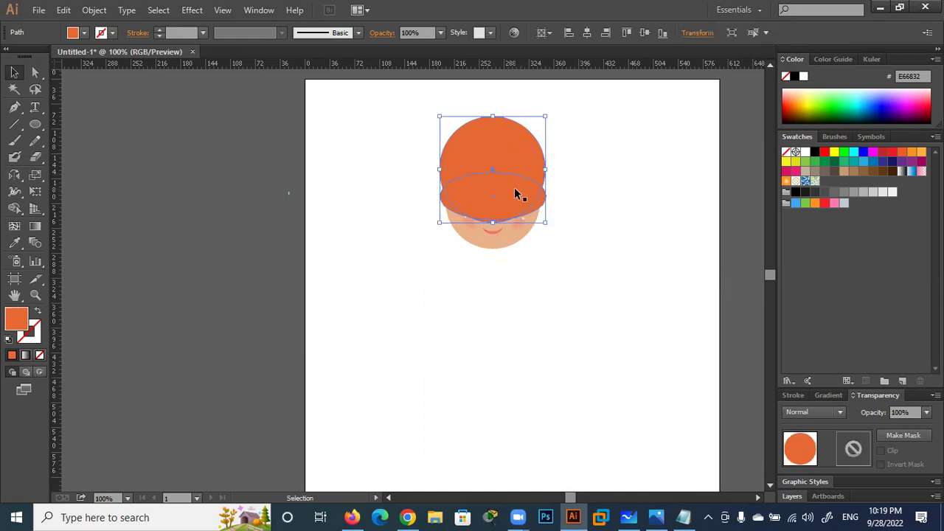
pyautogui.click(554, 241)
pyautogui.click(540, 201)
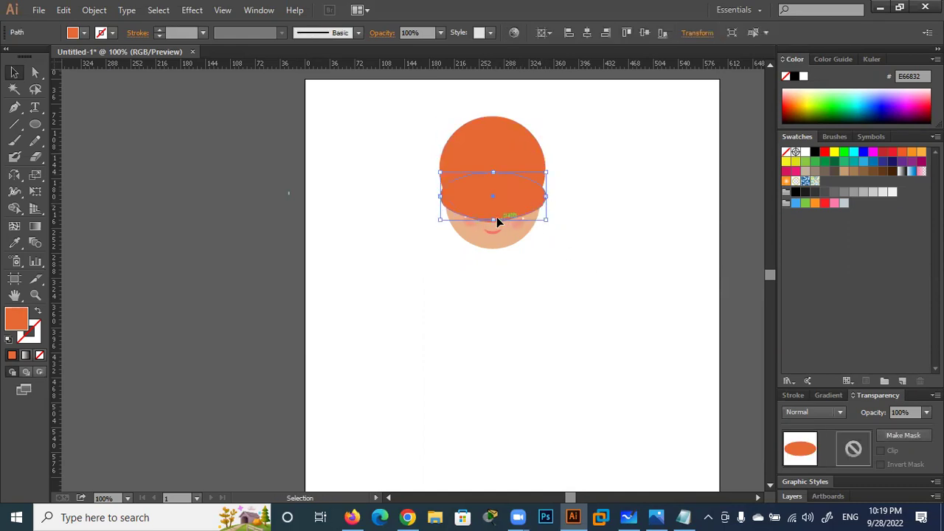
pyautogui.moveTo(495, 220); pyautogui.dragTo(494, 230)
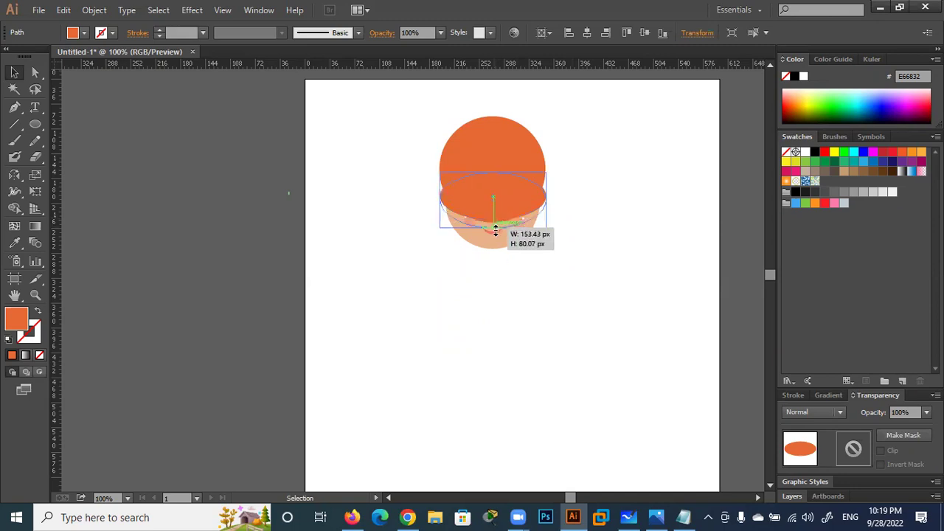
pyautogui.keyDown('shift'); pyautogui.click(516, 159); pyautogui.keyUp('shift')
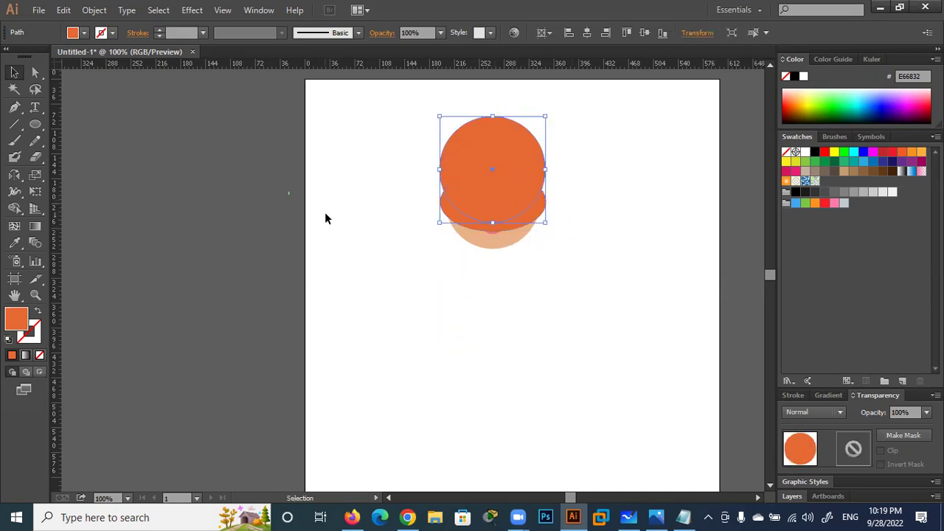
pyautogui.click(549, 244)
pyautogui.click(498, 222)
pyautogui.keyDown('shift'); pyautogui.click(485, 146); pyautogui.keyUp('shift')
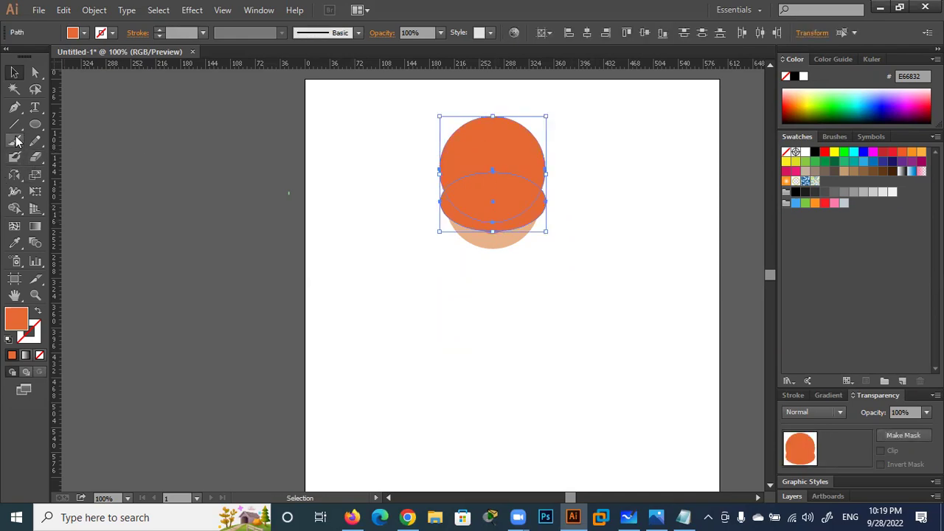
# With Shape Builder, delete the lower crescent and the overlap to form the cap.
pyautogui.click(14, 209)
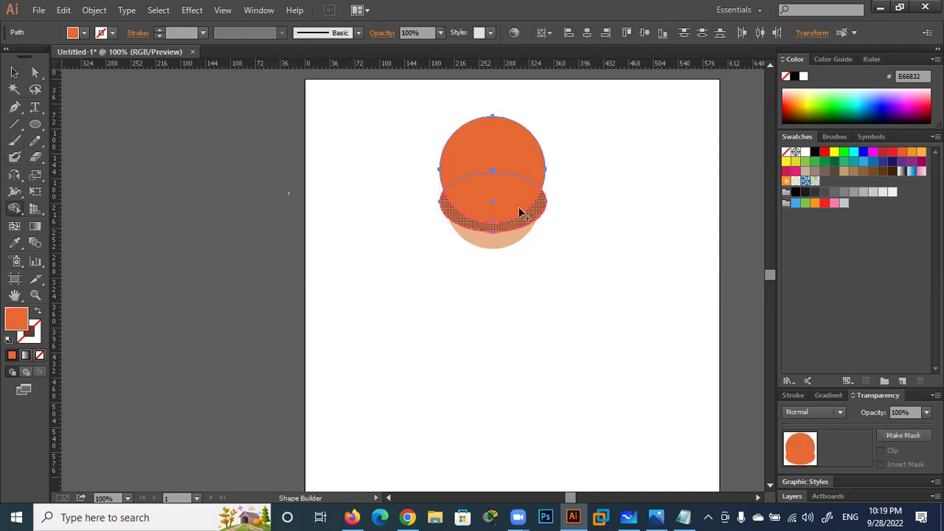
pyautogui.press('super')
pyautogui.press('super')
pyautogui.keyDown('alt'); pyautogui.click(521, 221); pyautogui.keyUp('alt')
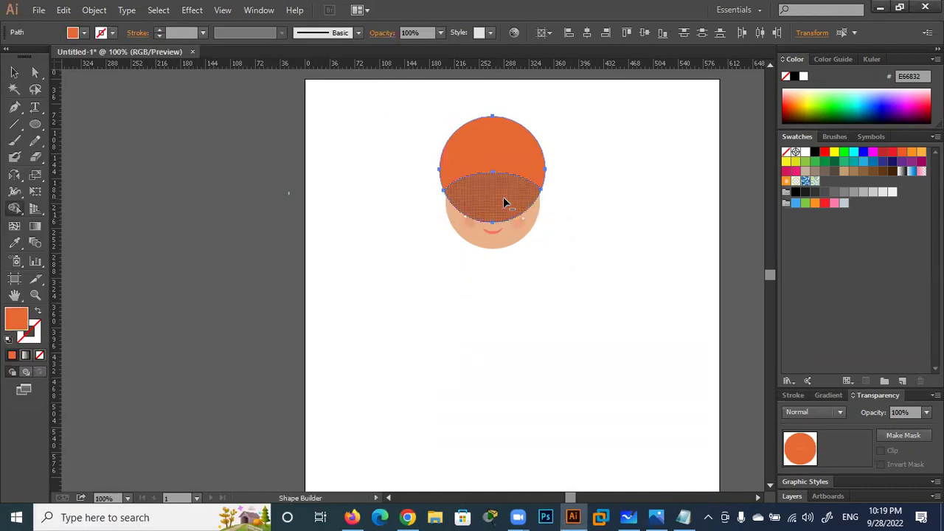
pyautogui.keyDown('alt'); pyautogui.click(503, 197); pyautogui.keyUp('alt')
# Nudge the hat slightly higher on the face with the arrow keys.
pyautogui.press('v')
pyautogui.click(110, 172)
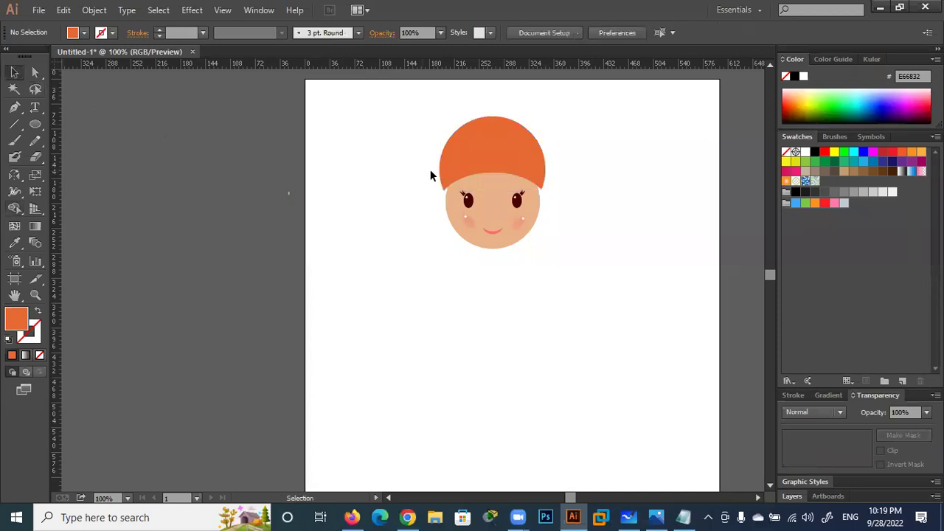
pyautogui.click(488, 152)
pyautogui.press('Up')
pyautogui.press('Up')
pyautogui.press('Up')
pyautogui.press('Up')
pyautogui.press('Up')
pyautogui.press('Up')
pyautogui.press('Up')
pyautogui.press('Up')
pyautogui.press('Up')
pyautogui.press('Up')
pyautogui.press('Up')
pyautogui.press('Down')
pyautogui.press('Down')
pyautogui.press('Down')
pyautogui.press('Up')
pyautogui.press('Up')
pyautogui.press('Up')
pyautogui.press('Up')
pyautogui.press('Up')
pyautogui.press('Up')
pyautogui.press('Down')
pyautogui.press('Down')
pyautogui.press('Down')
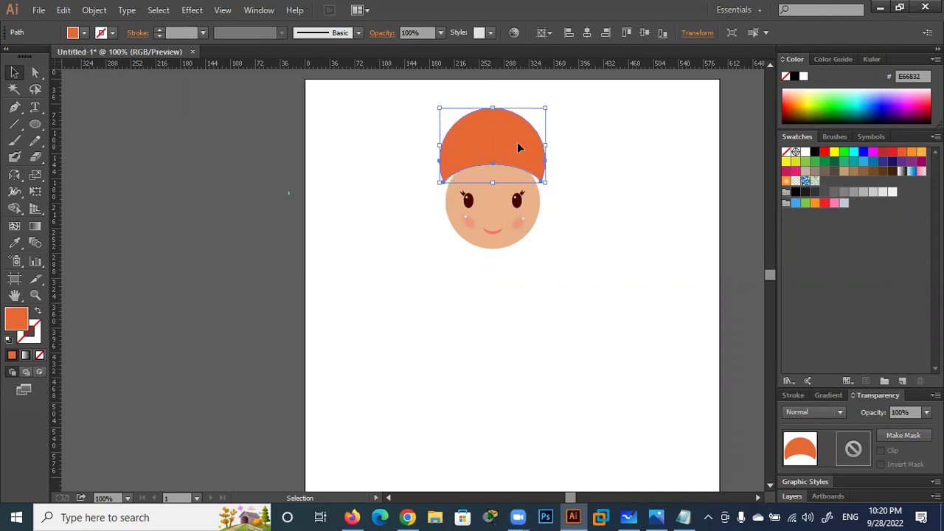
pyautogui.press('Up')
pyautogui.press('Up')
pyautogui.press('Up')
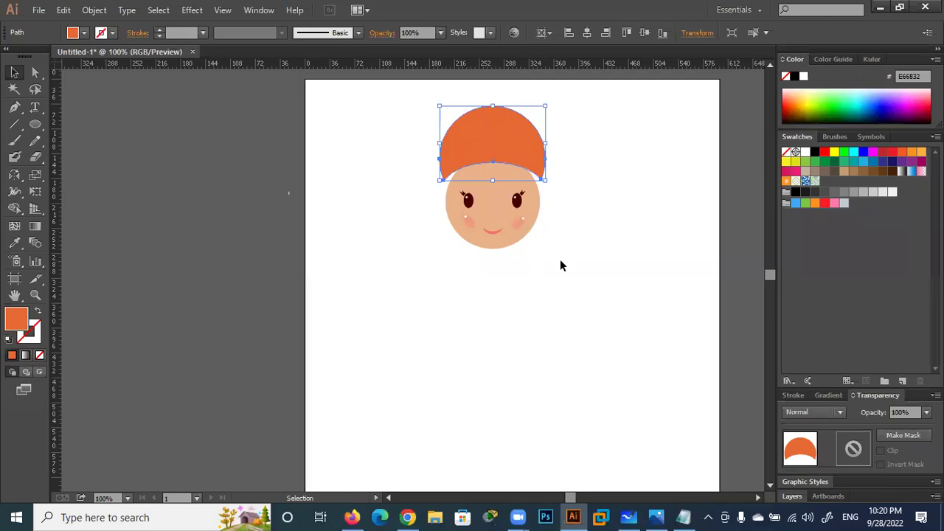
pyautogui.moveTo(407, 517)
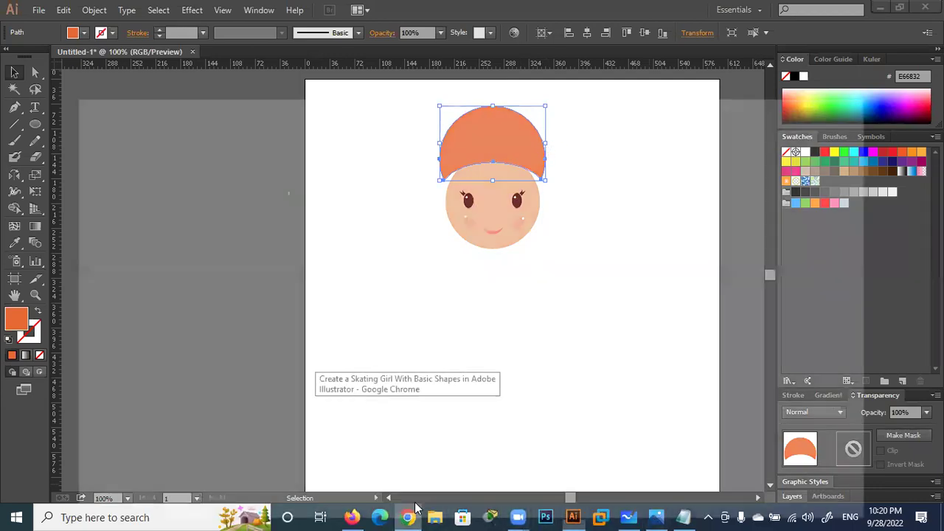
# Scroll the tutorial to Step 2 and highlight the Pathfinder Minus Front instruction.
pyautogui.click(441, 386)
pyautogui.scroll(-5, 440, 387)
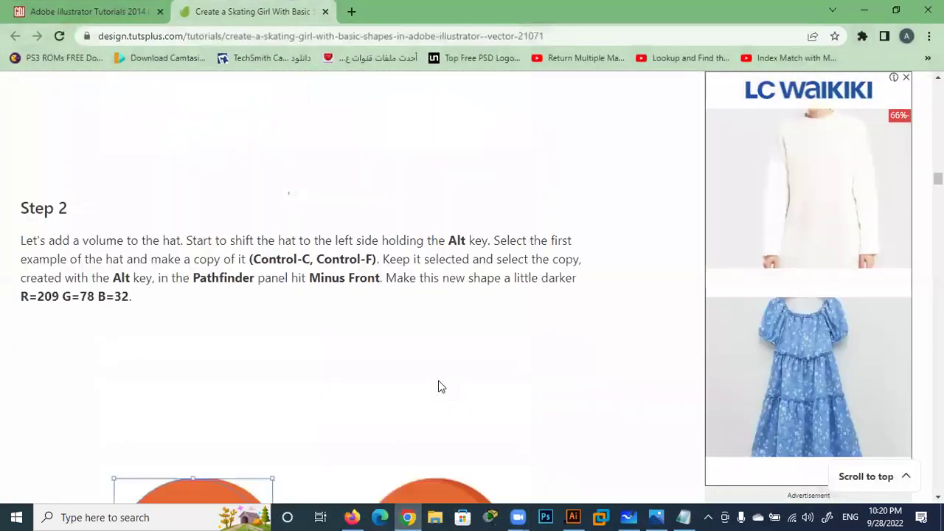
pyautogui.scroll(-4, 438, 385)
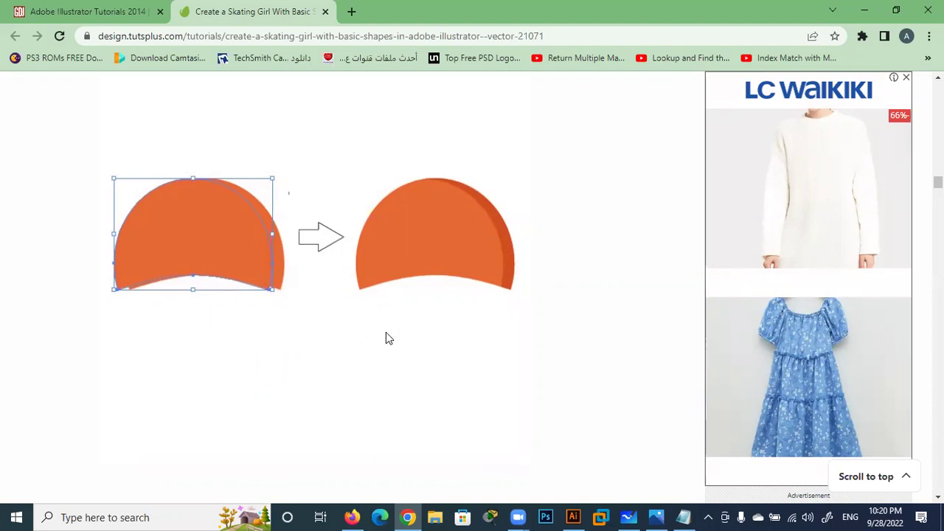
pyautogui.scroll(-3, 386, 332)
pyautogui.scroll(5, 386, 333)
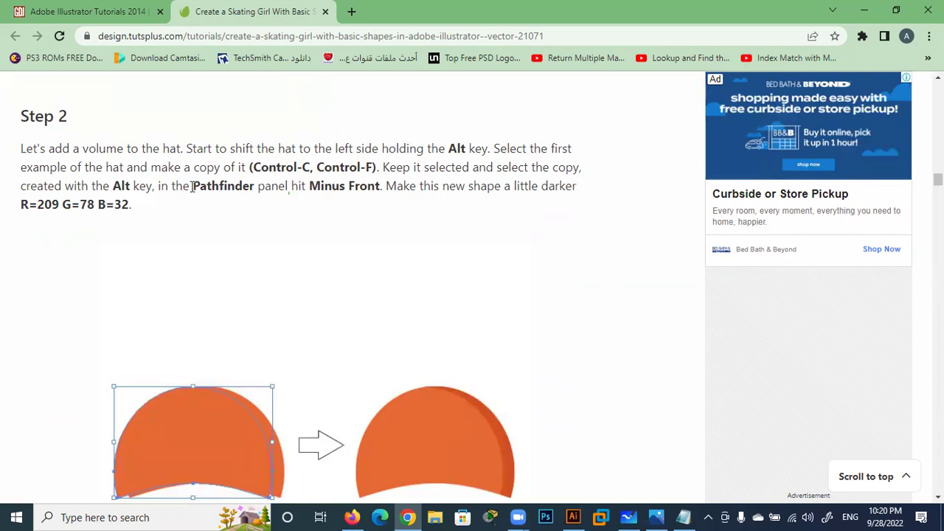
pyautogui.moveTo(155, 186); pyautogui.dragTo(381, 186)
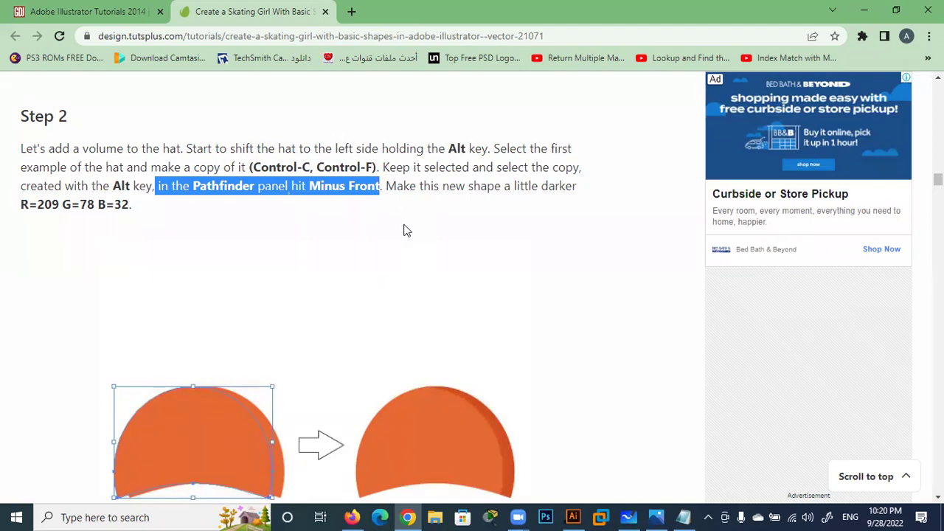
pyautogui.scroll(-1, 443, 251)
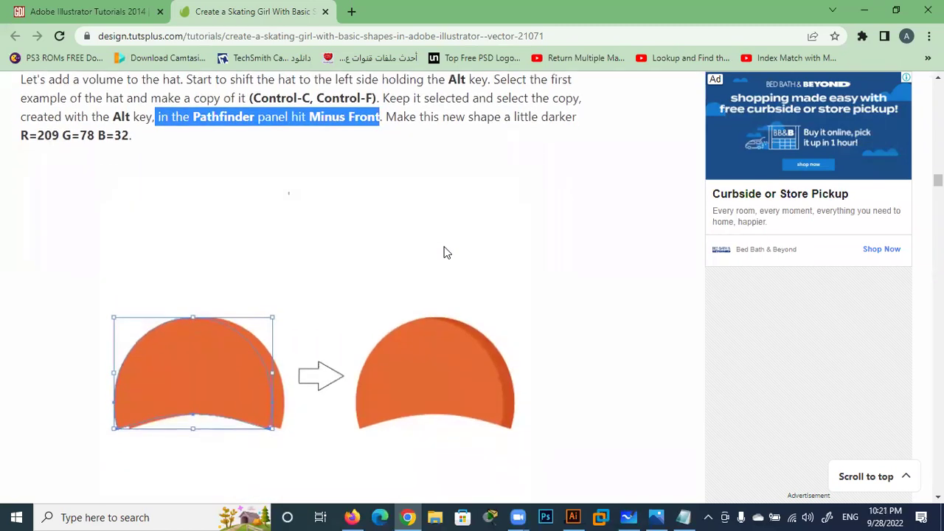
pyautogui.scroll(1, 443, 252)
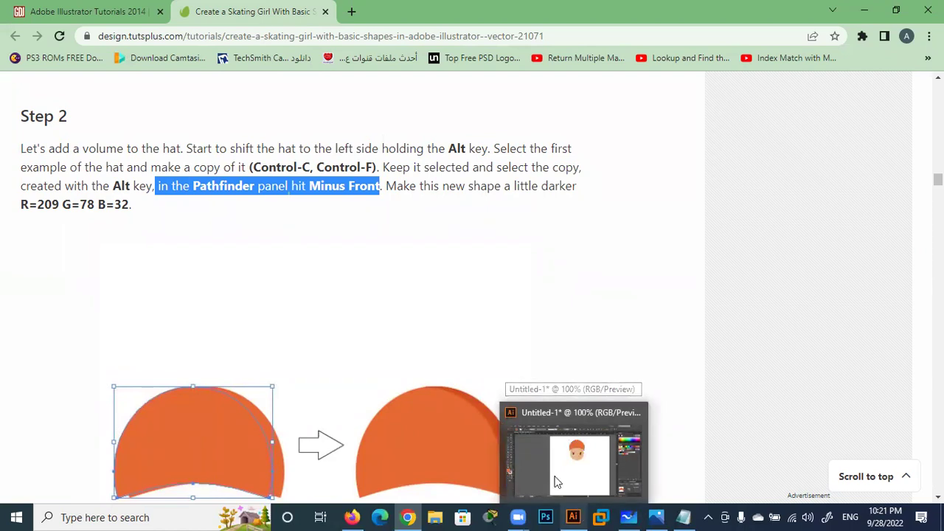
# Paste a copy of the orange hat slightly left of the original, zoom in, and select both.
pyautogui.click(574, 517)
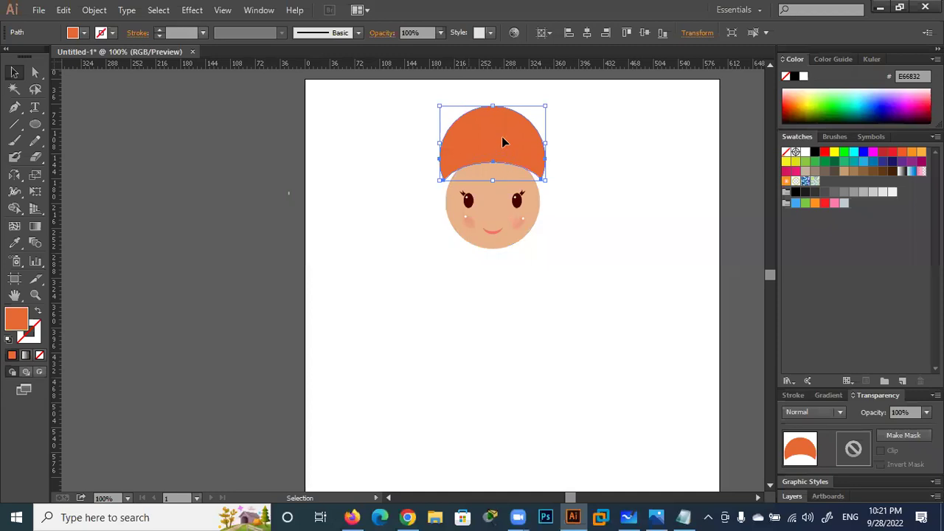
pyautogui.press('a')
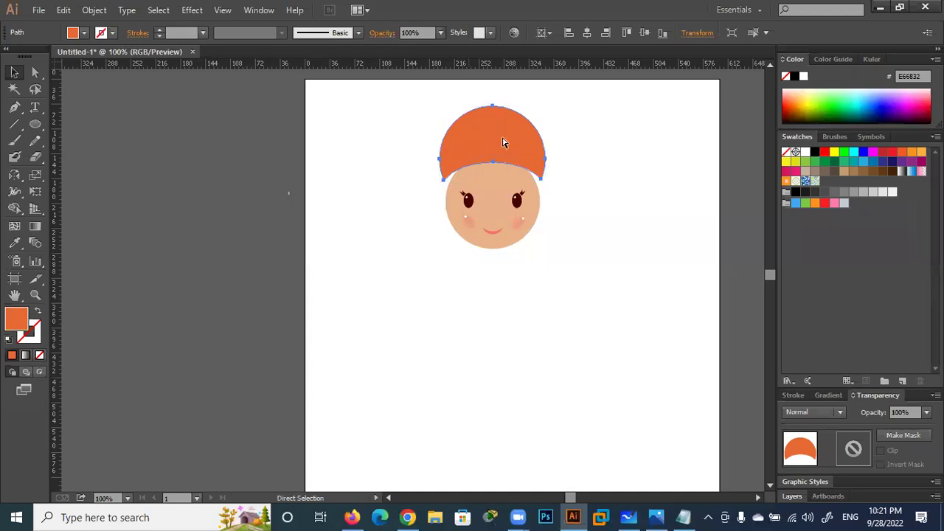
pyautogui.hotkey('ctrl', 'c')
pyautogui.hotkey('ctrl', 'v')
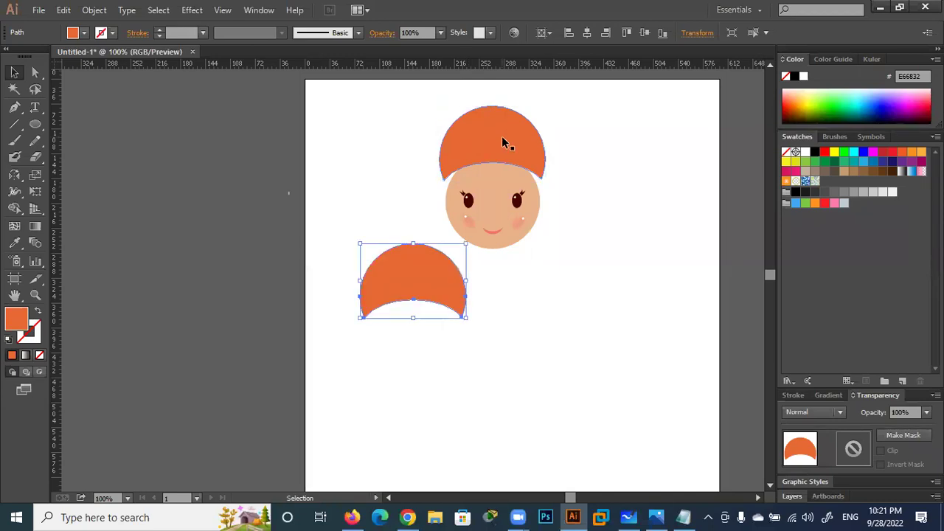
pyautogui.moveTo(452, 286); pyautogui.dragTo(519, 155)
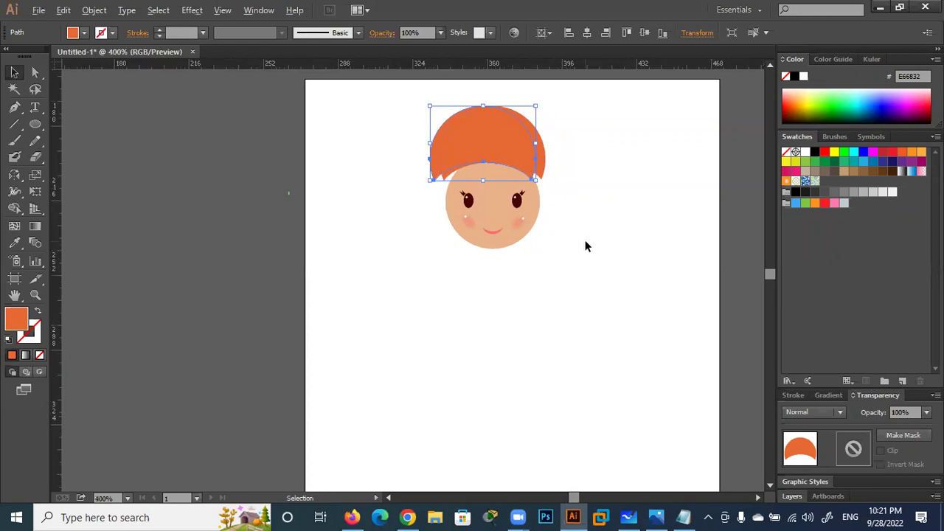
pyautogui.scroll(4, 586, 240)
pyautogui.scroll(10, 590, 386)
pyautogui.hscroll(-8, 653, 372)
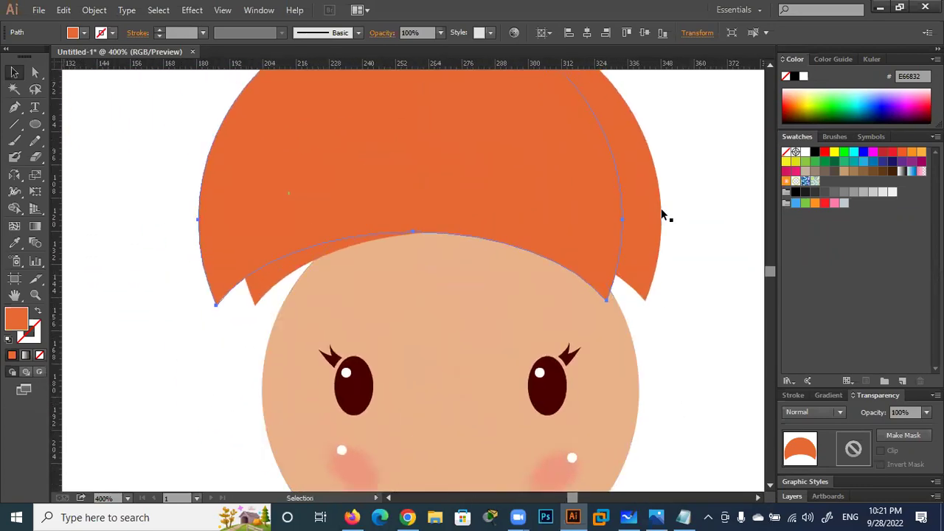
pyautogui.moveTo(676, 110); pyautogui.dragTo(644, 152)
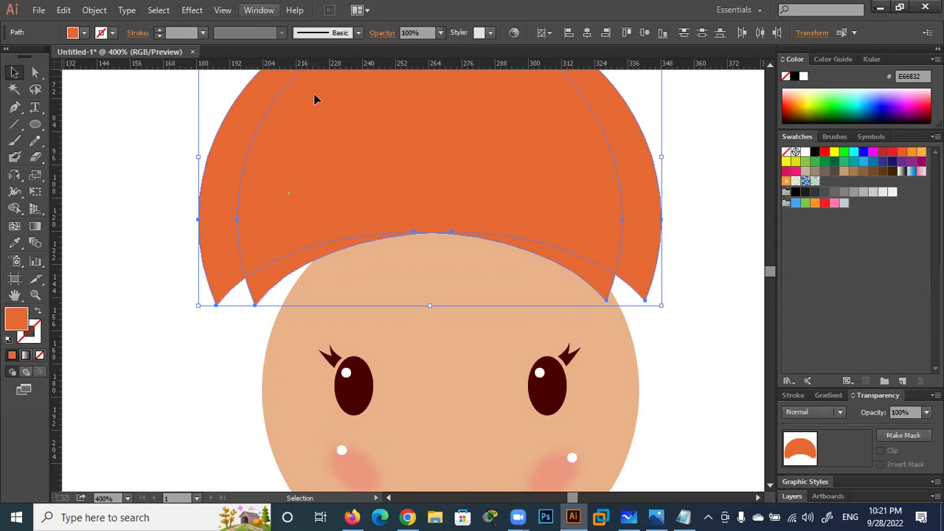
# Open the Pathfinder panel and select the left hat copy alone.
pyautogui.press('Return')
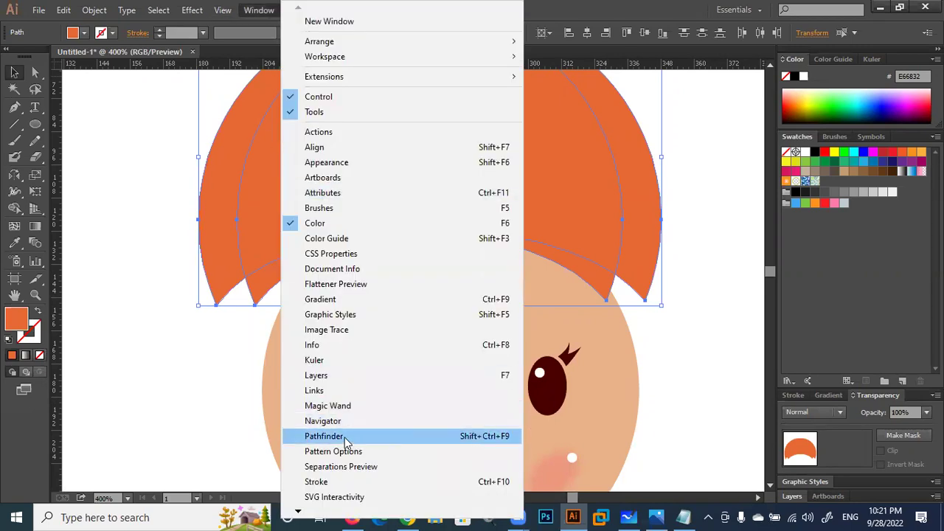
pyautogui.click(347, 438)
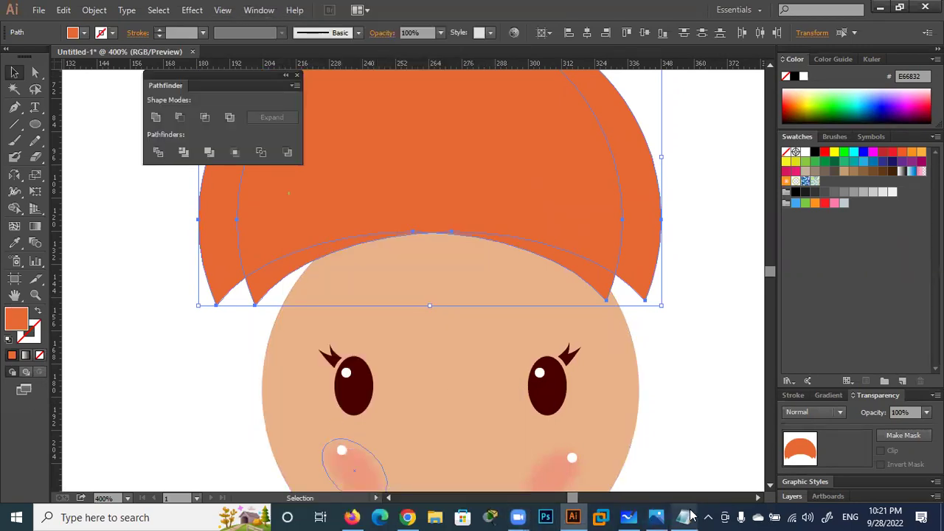
pyautogui.moveTo(684, 517)
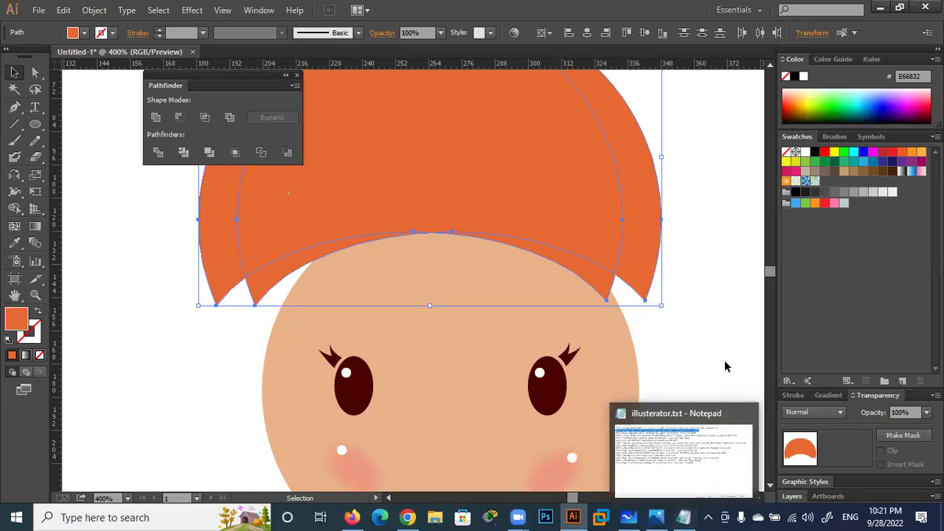
pyautogui.click(727, 363)
pyautogui.click(569, 204)
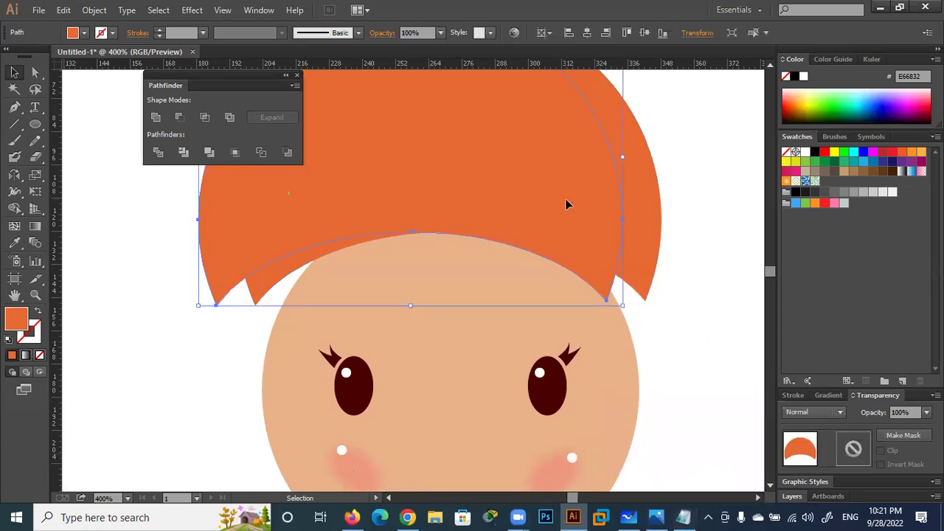
# Fill the left hat copy with darker orange R 209, G 78, B 32 (D14E20).
pyautogui.doubleClick(16, 318)
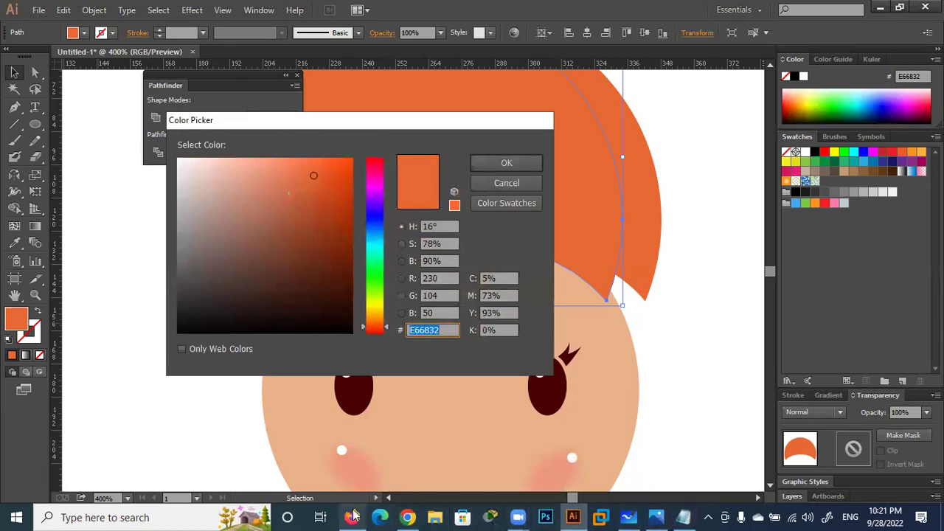
pyautogui.click(407, 517)
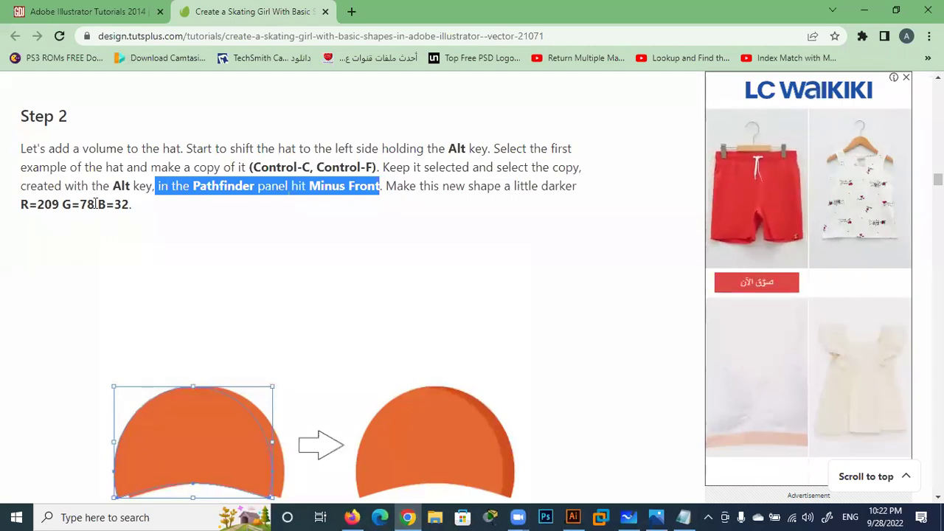
pyautogui.hotkey('alt', 'Tab')
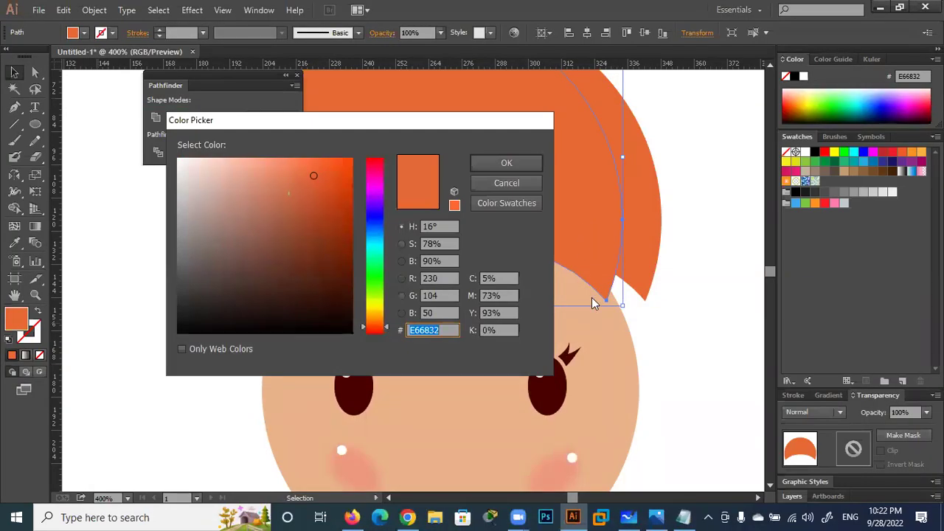
pyautogui.doubleClick(445, 278)
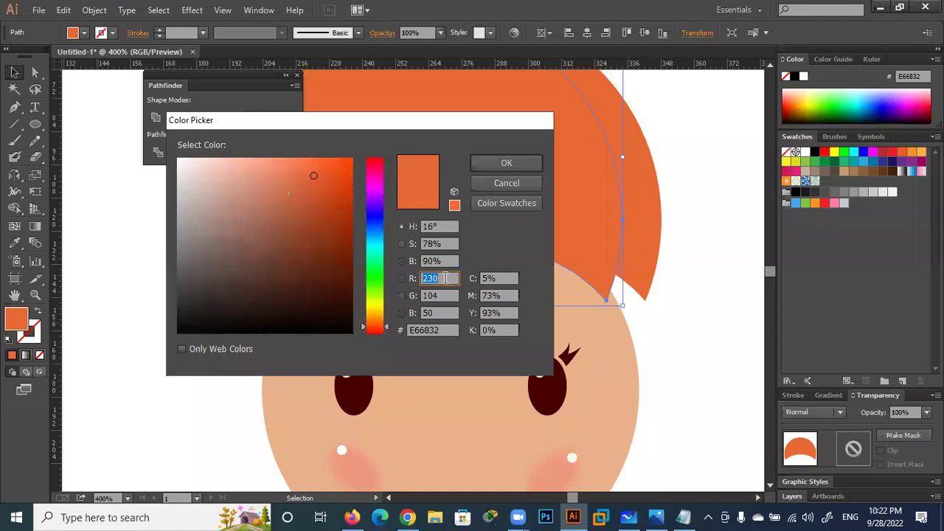
pyautogui.write('209')
pyautogui.press('Tab')
pyautogui.write('78')
pyautogui.press('Tab')
pyautogui.write('32')
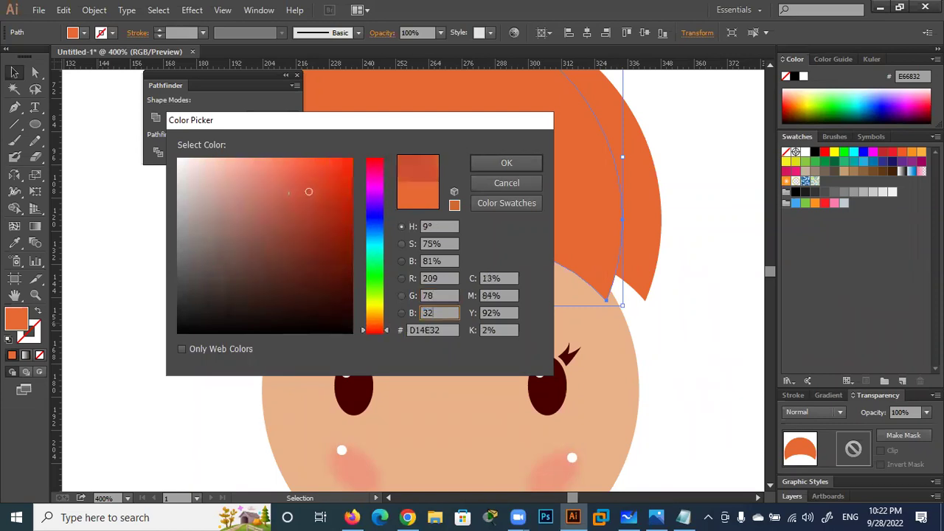
pyautogui.click(450, 279)
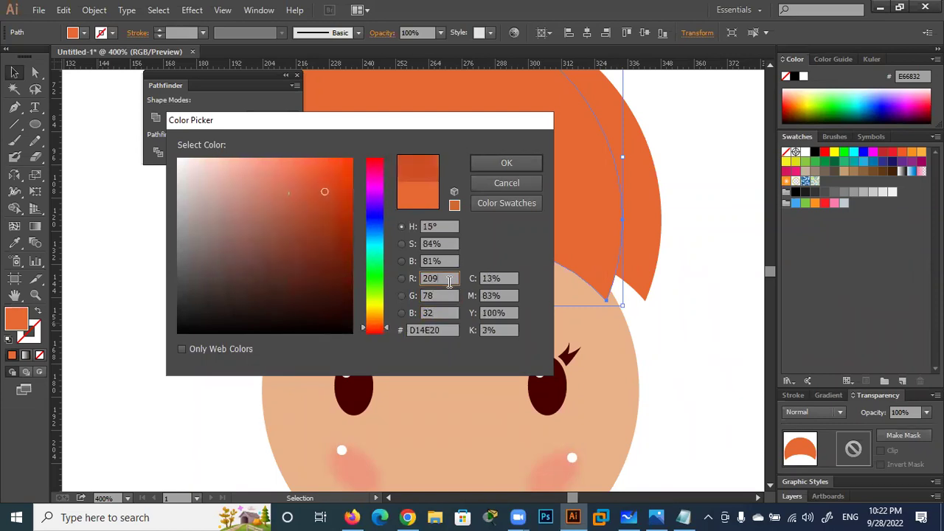
pyautogui.click(450, 295)
pyautogui.press('Tab')
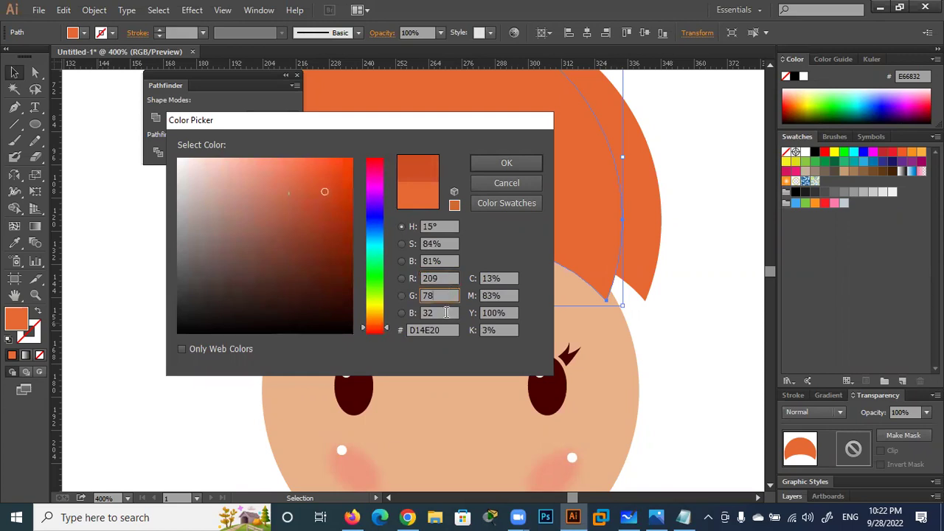
pyautogui.click(490, 163)
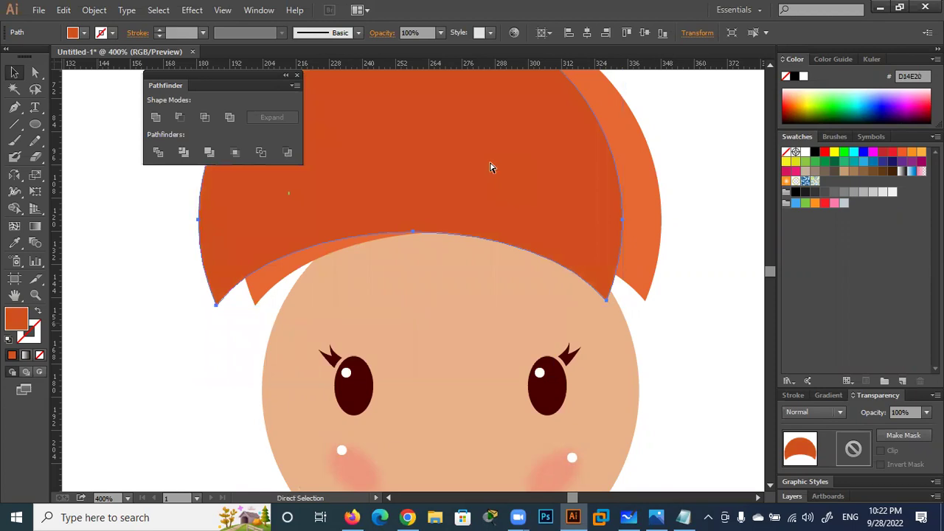
# Undo that and give the right-hand hat copy the R 209, G 78, B 32 fill instead.
pyautogui.hotkey('ctrl', 'z')
pyautogui.click(653, 202)
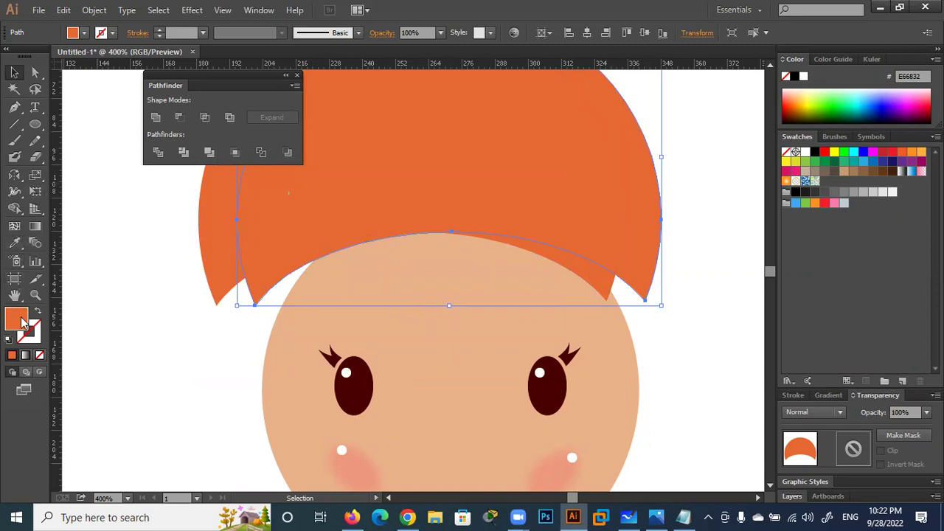
pyautogui.doubleClick(22, 321)
pyautogui.click(443, 281)
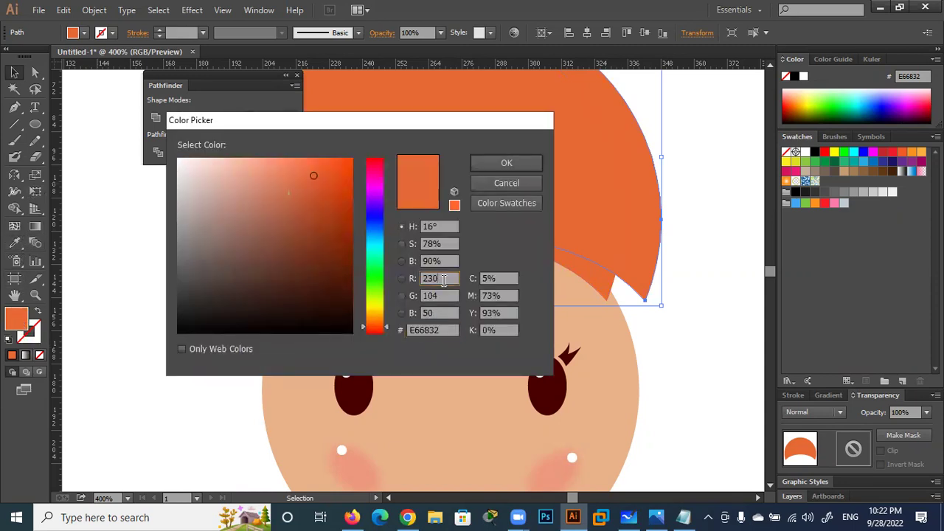
pyautogui.write('20')
pyautogui.write('9')
pyautogui.press('Tab')
pyautogui.write('78')
pyautogui.press('Tab')
pyautogui.write('32')
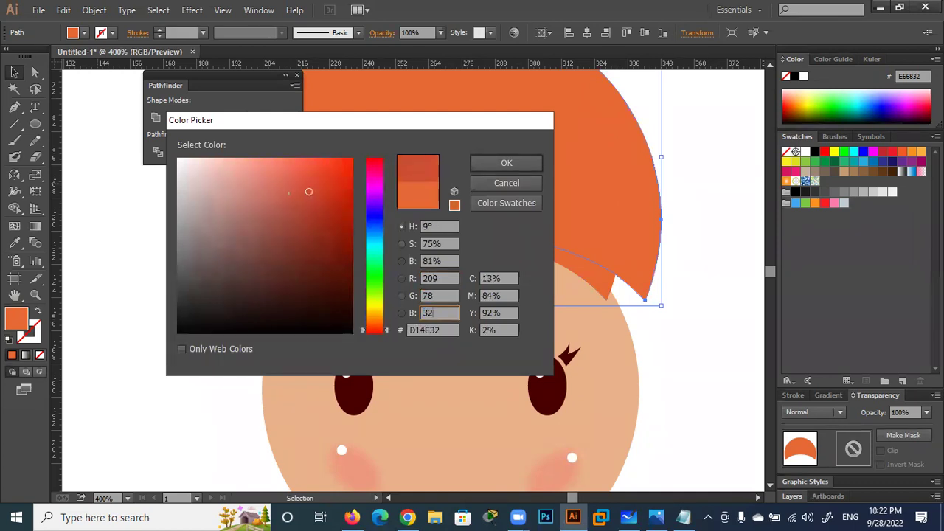
pyautogui.press('Tab')
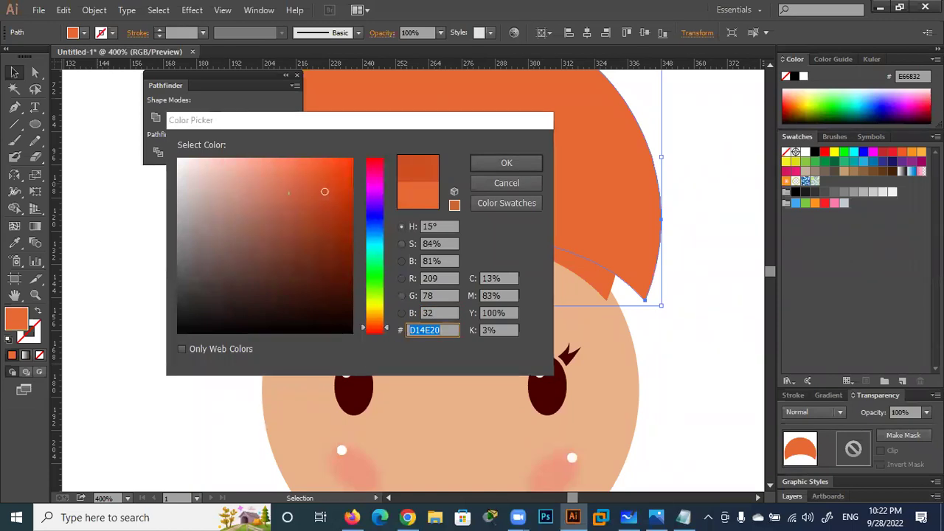
pyautogui.press('Return')
pyautogui.click(689, 371)
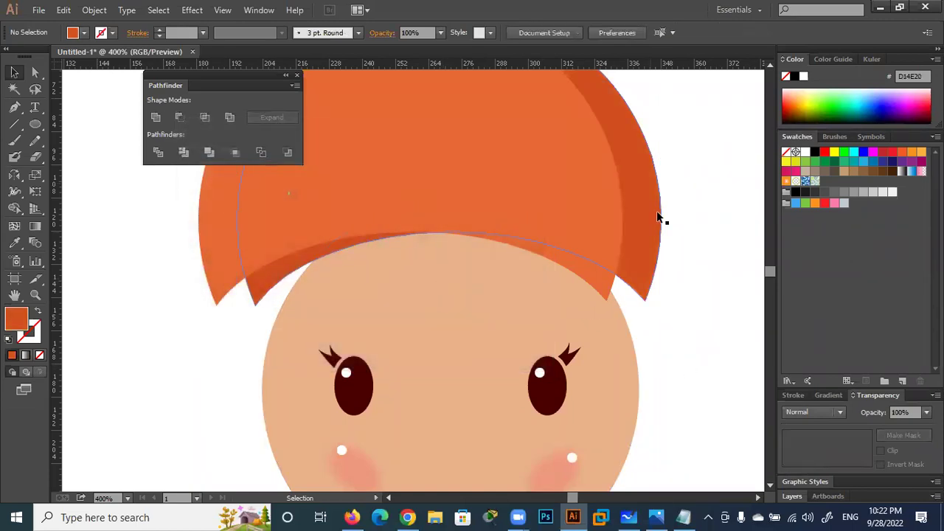
pyautogui.moveTo(679, 140); pyautogui.dragTo(494, 177)
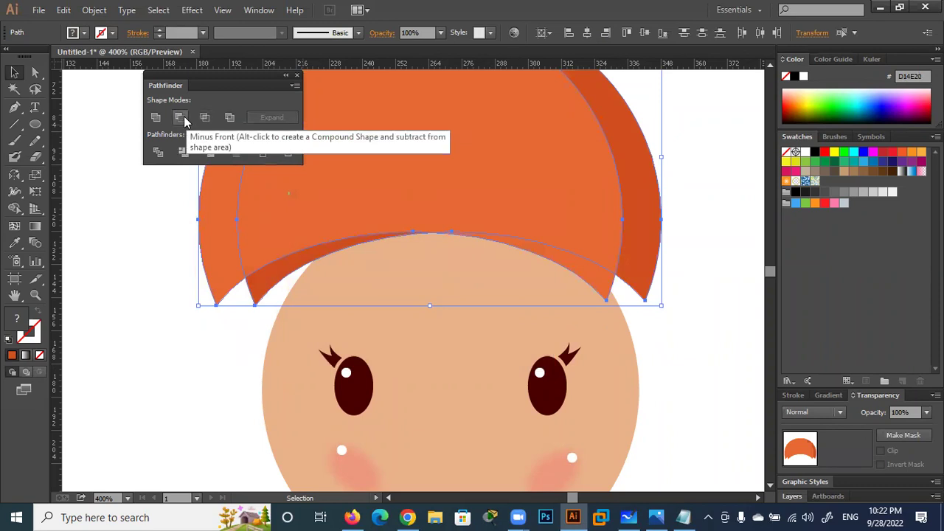
pyautogui.click(184, 117)
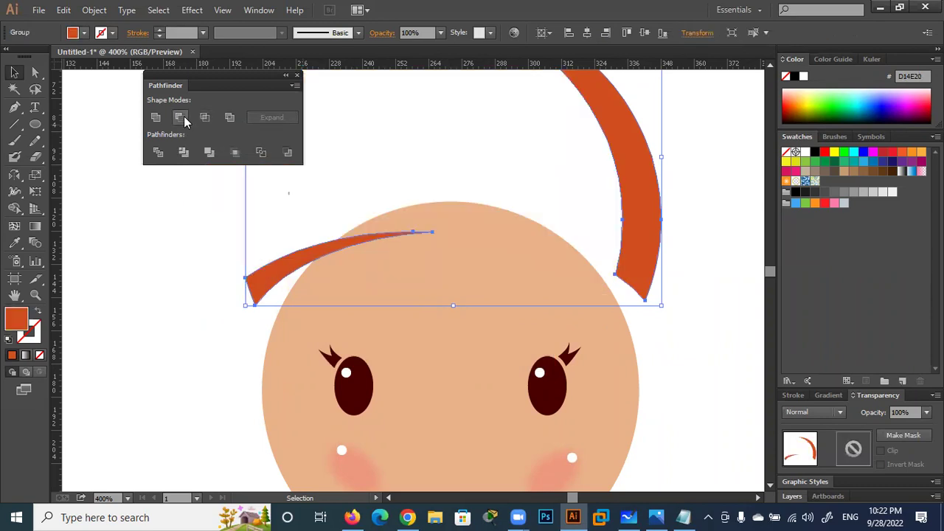
pyautogui.hotkey('ctrl', 'z')
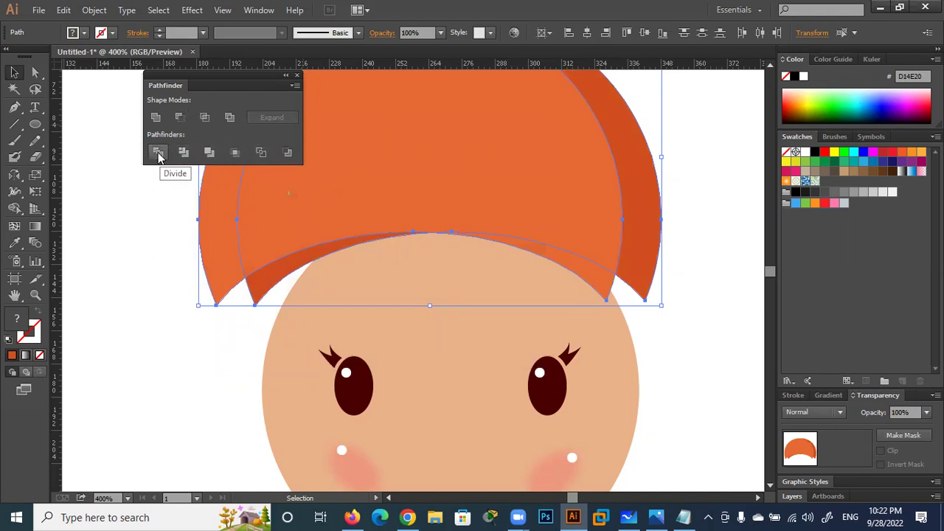
pyautogui.click(288, 154)
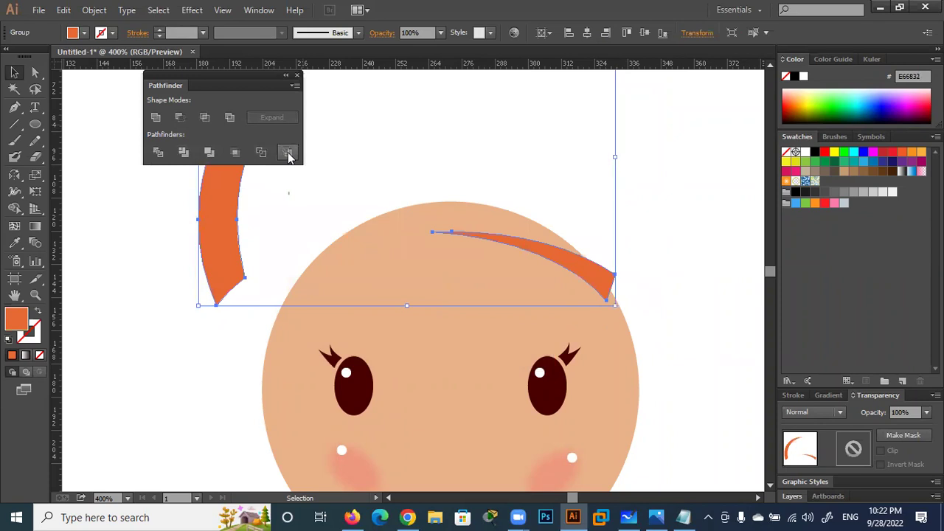
pyautogui.press('Delete')
pyautogui.hotkey('ctrl', 'z')
pyautogui.hotkey('ctrl', 'z')
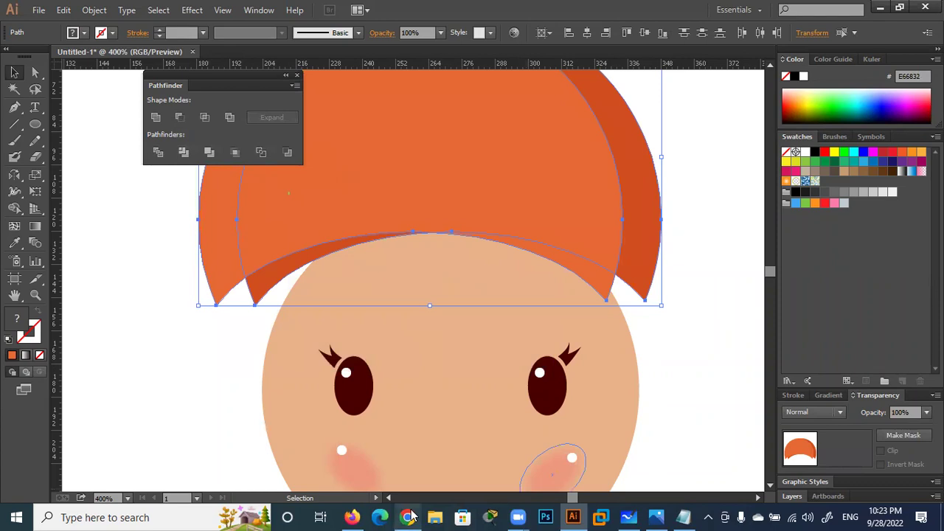
pyautogui.click(411, 516)
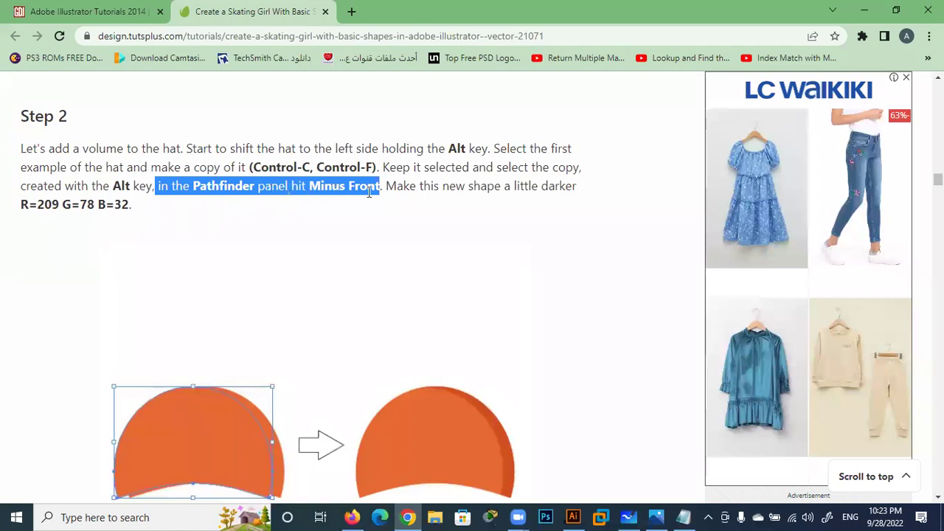
pyautogui.scroll(-3, 402, 250)
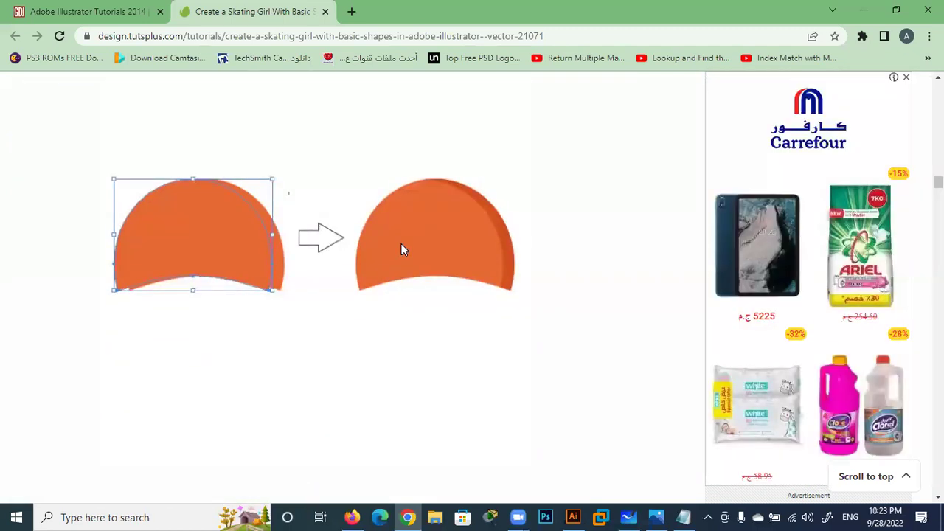
pyautogui.scroll(2, 402, 249)
pyautogui.scroll(1, 402, 249)
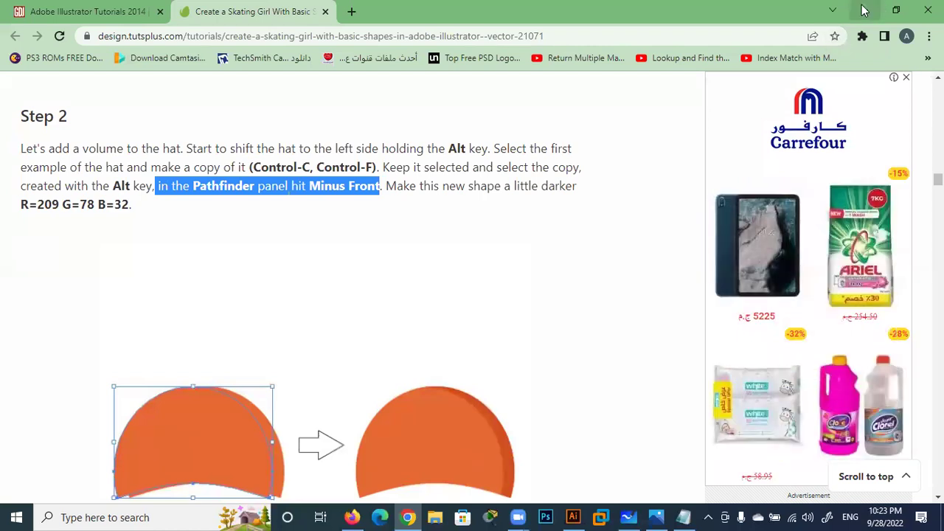
# Select the front hat piece and left dark piece, then try and undo Pathfinder Minus Front twice.
pyautogui.click(865, 10)
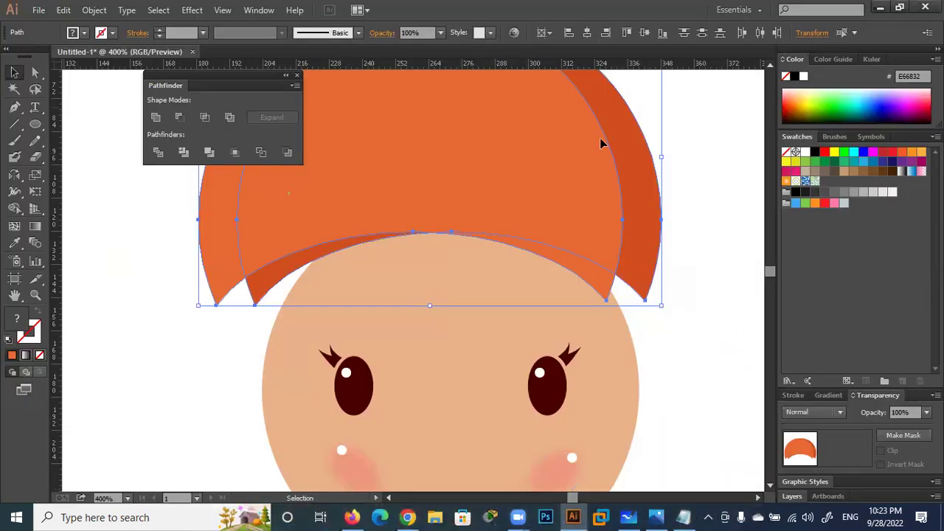
pyautogui.click(698, 251)
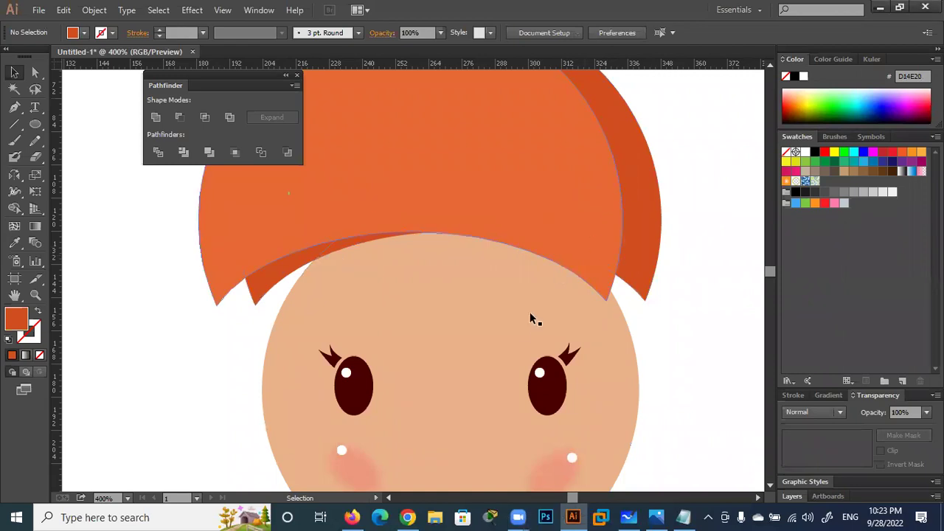
pyautogui.click(651, 222)
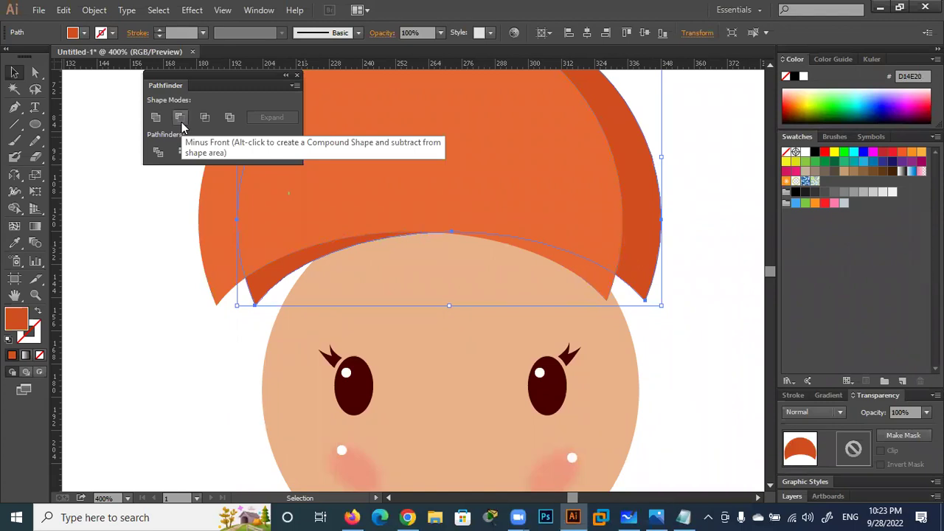
pyautogui.moveTo(293, 217); pyautogui.dragTo(293, 217)
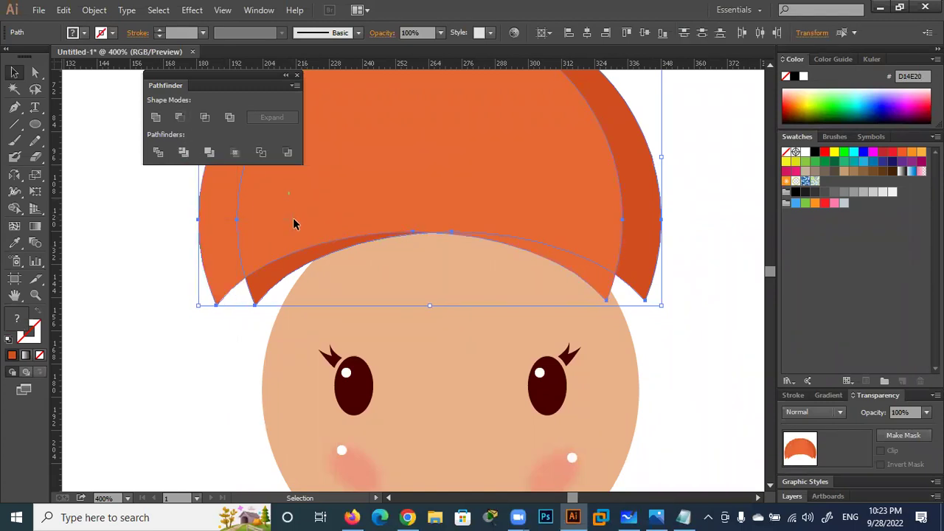
pyautogui.click(179, 120)
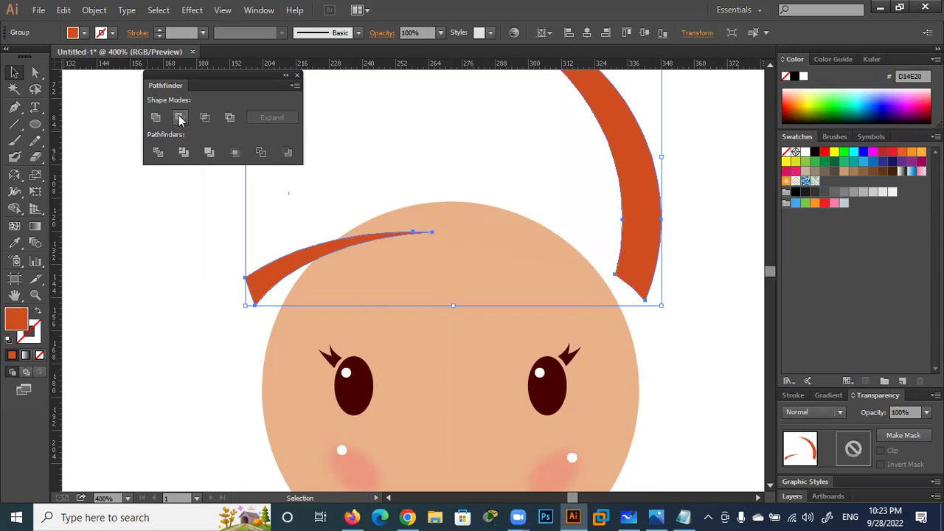
pyautogui.hotkey('ctrl', 'z')
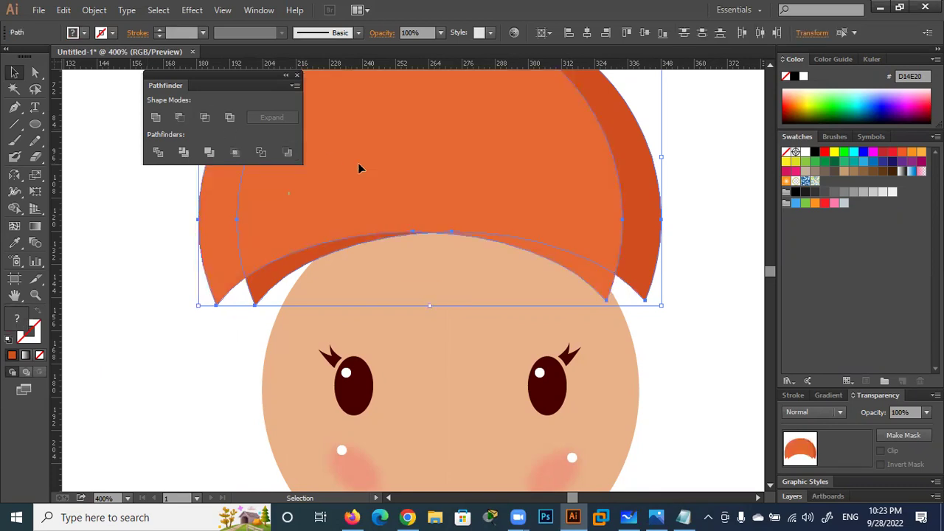
pyautogui.click(182, 117)
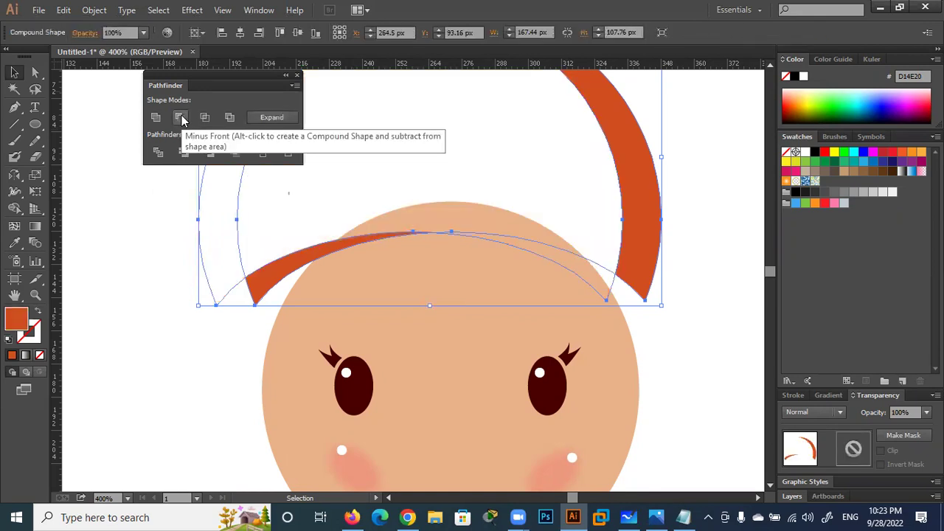
pyautogui.hotkey('ctrl', 'z')
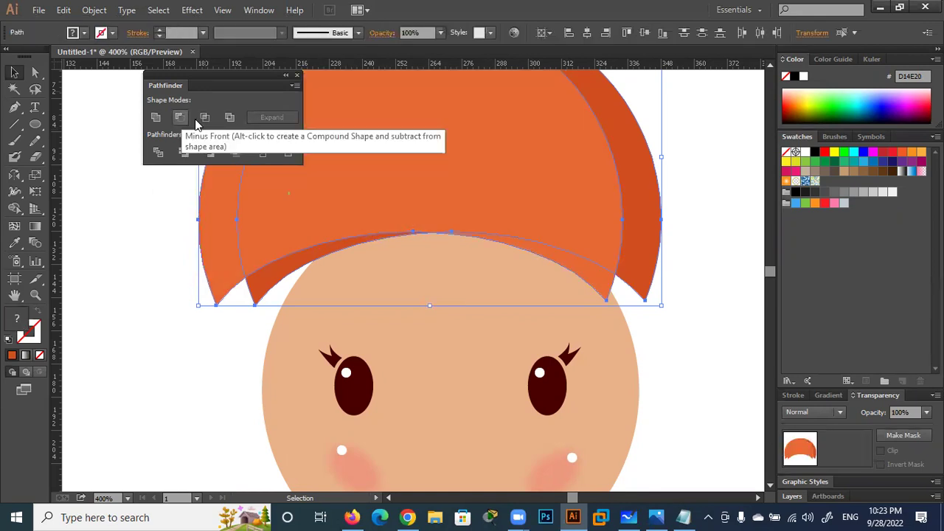
# Delete the dark strips between hat and face using Shape Builder, then move the floating panel aside.
pyautogui.click(14, 208)
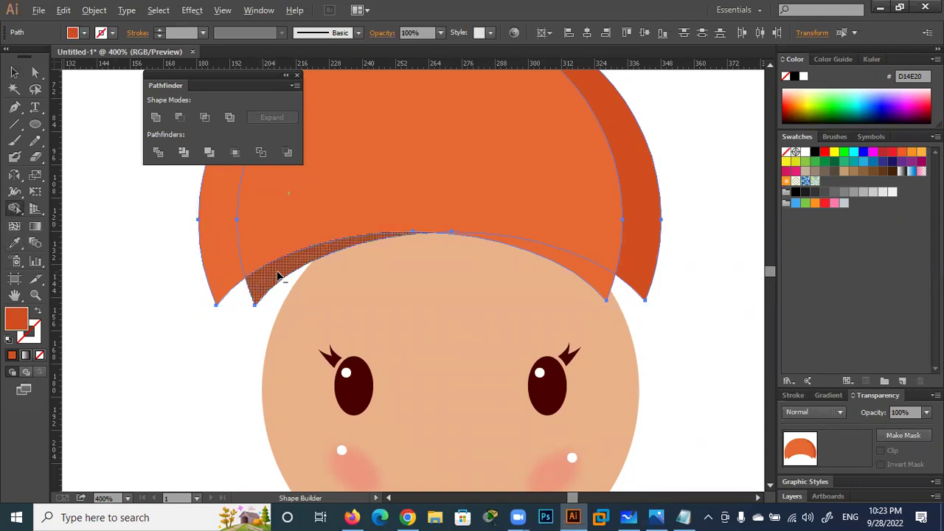
pyautogui.keyDown('alt'); pyautogui.click(278, 276); pyautogui.keyUp('alt')
pyautogui.keyDown('alt'); pyautogui.click(584, 273); pyautogui.keyUp('alt')
pyautogui.click(14, 72)
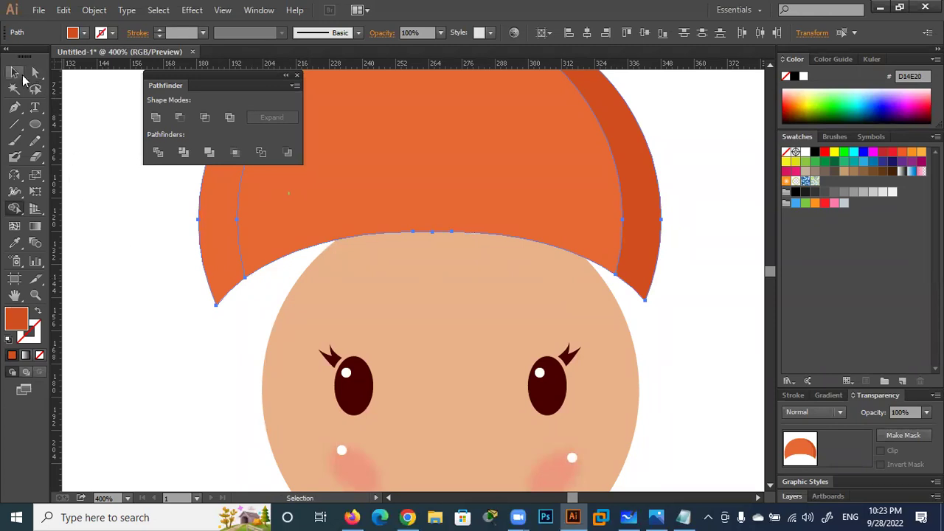
pyautogui.click(108, 183)
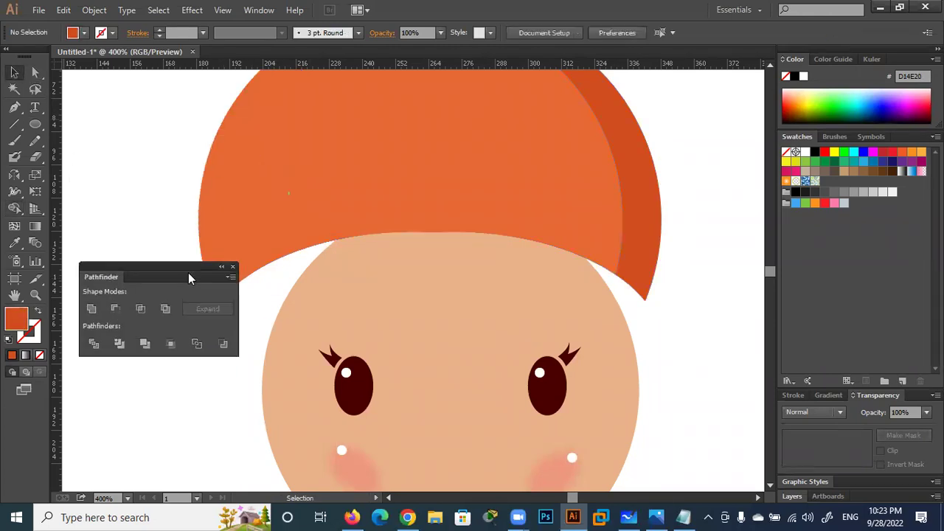
pyautogui.moveTo(253, 80); pyautogui.dragTo(187, 389)
# Zoom out and nudge the front orange hat piece right and down with the arrow keys.
pyautogui.keyDown('alt'); pyautogui.scroll(-2, 300, 333); pyautogui.keyUp('alt')
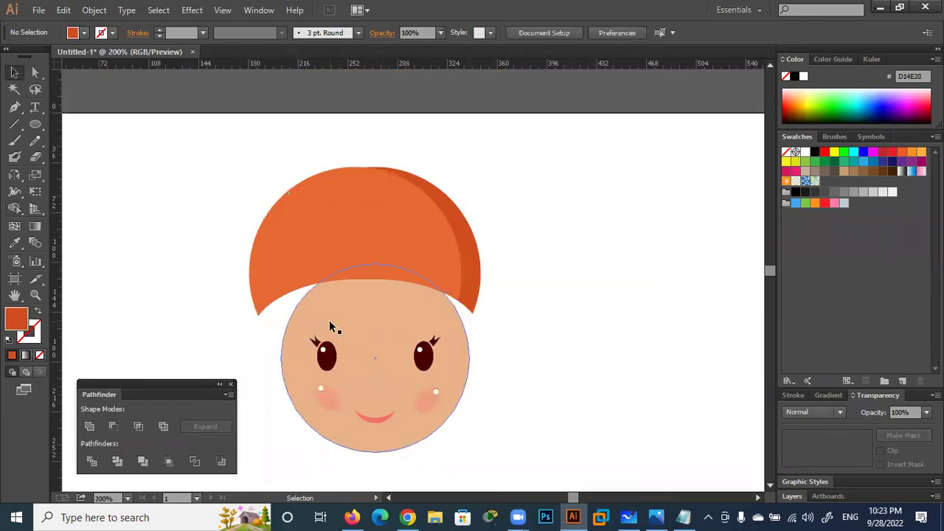
pyautogui.click(386, 231)
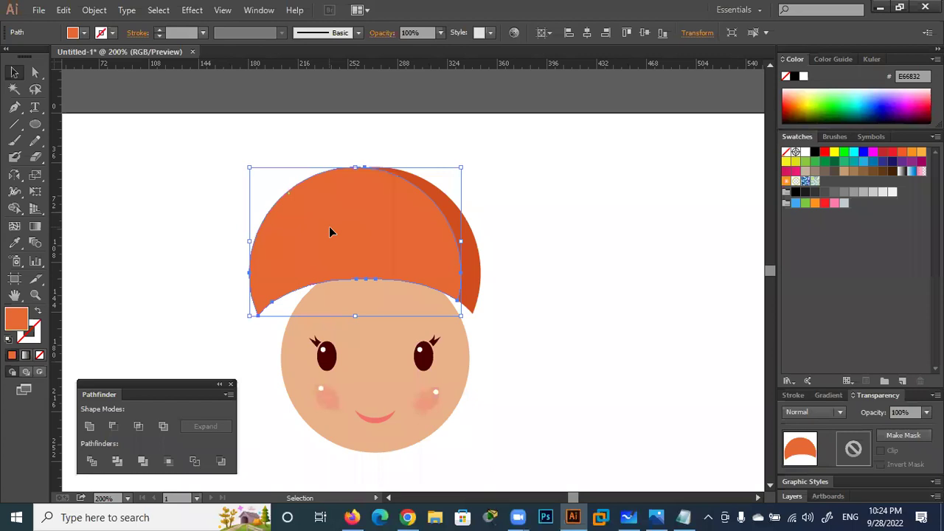
pyautogui.press('Right')
pyautogui.press('Right')
pyautogui.press('Right')
pyautogui.press('Right')
pyautogui.press('Right')
pyautogui.press('Right')
pyautogui.press('Right')
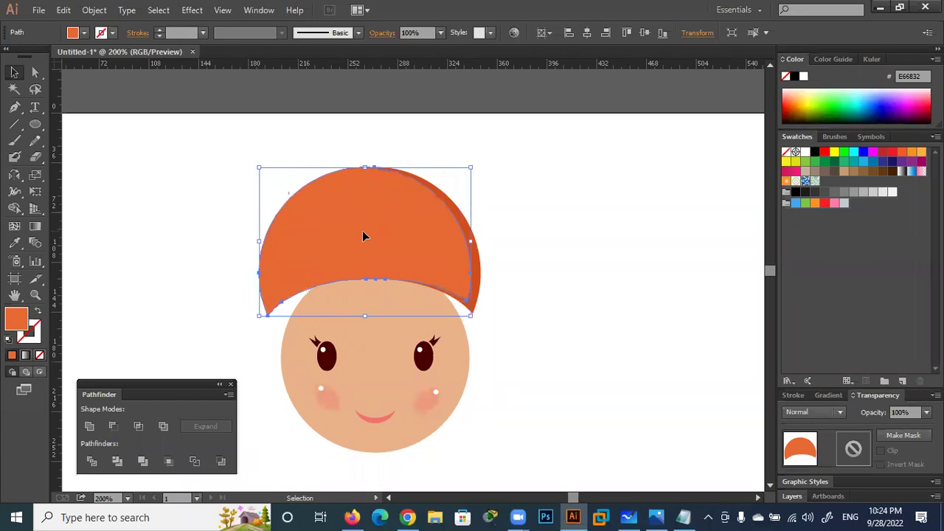
pyautogui.press('Right')
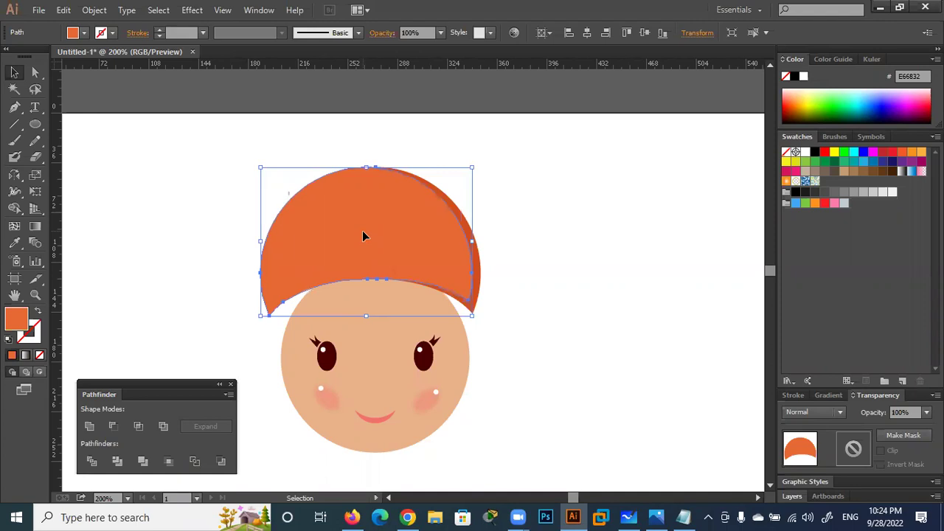
pyautogui.press('Down')
pyautogui.press('Right')
pyautogui.press('Right')
pyautogui.press('Right')
pyautogui.press('Right')
pyautogui.press('Right')
pyautogui.press('Right')
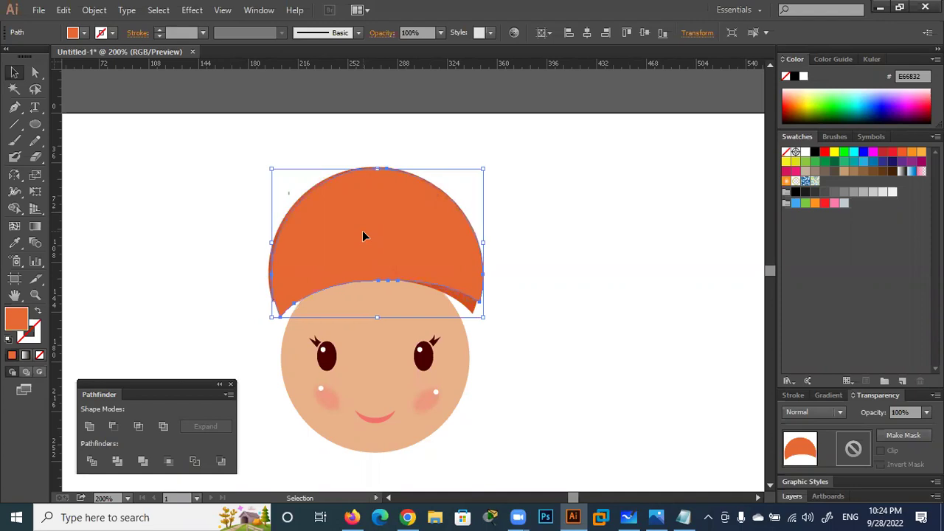
pyautogui.press('Left')
pyautogui.press('Left')
pyautogui.press('Left')
pyautogui.press('Left')
pyautogui.press('Left')
pyautogui.press('Left')
pyautogui.press('Up')
pyautogui.press('Up')
pyautogui.press('Up')
pyautogui.press('Left')
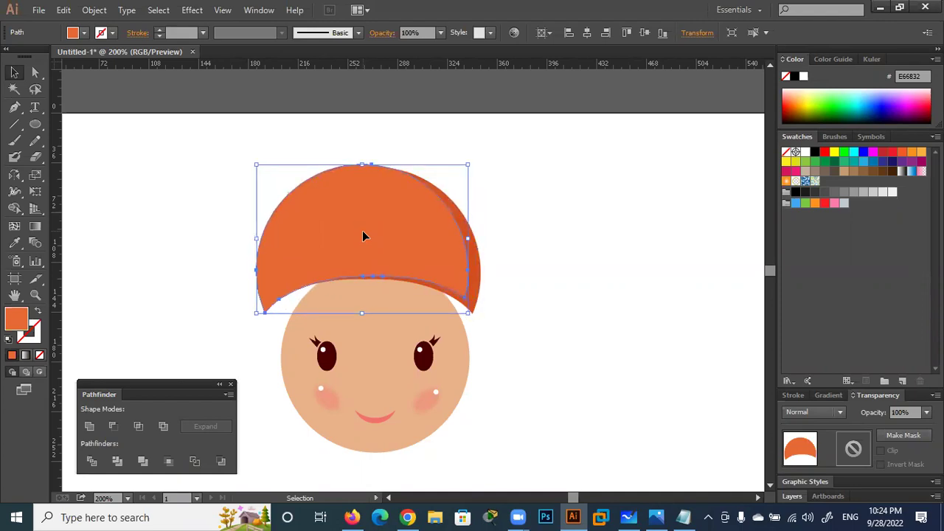
pyautogui.press('Right')
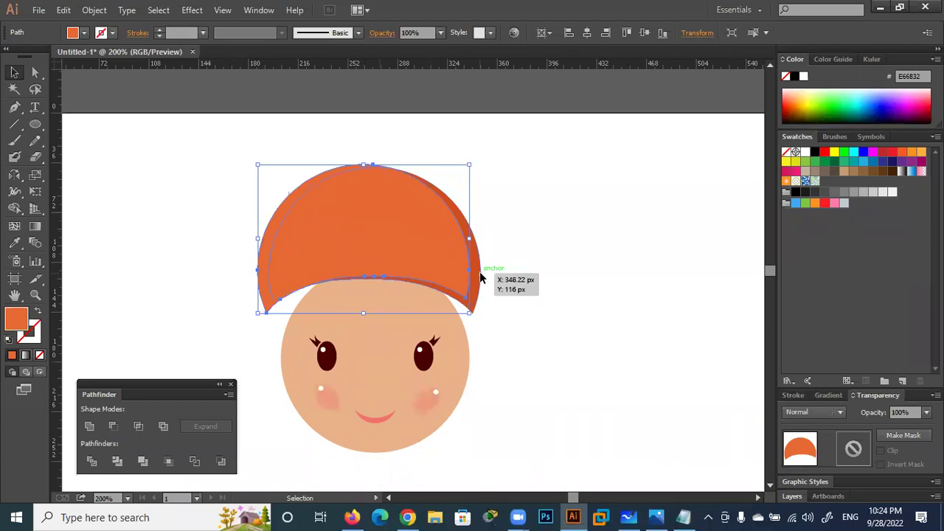
pyautogui.press('Right')
pyautogui.press('Right')
pyautogui.press('Right')
pyautogui.press('Down')
pyautogui.press('Down')
# Undo and redo the shift, then fine-tune the hat piece slightly higher and left.
pyautogui.press('Delete')
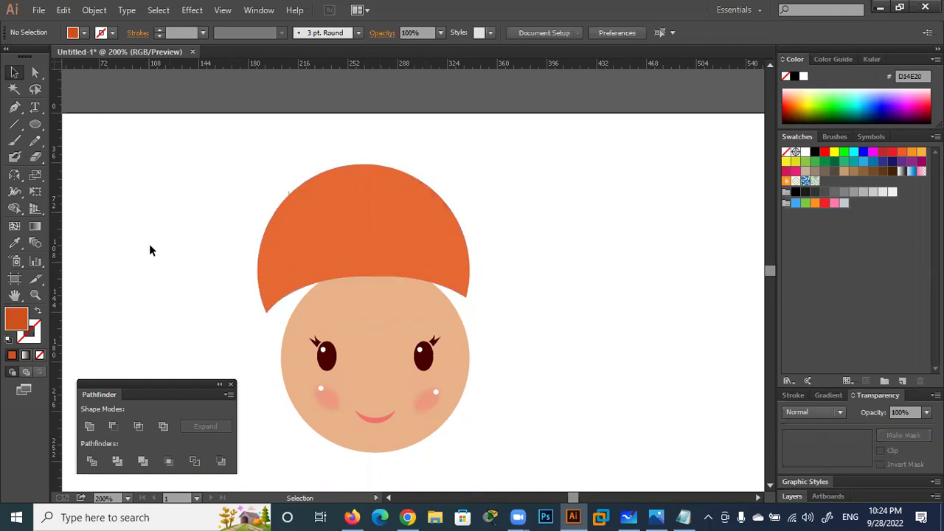
pyautogui.press('a')
pyautogui.hotkey('ctrl', 'z')
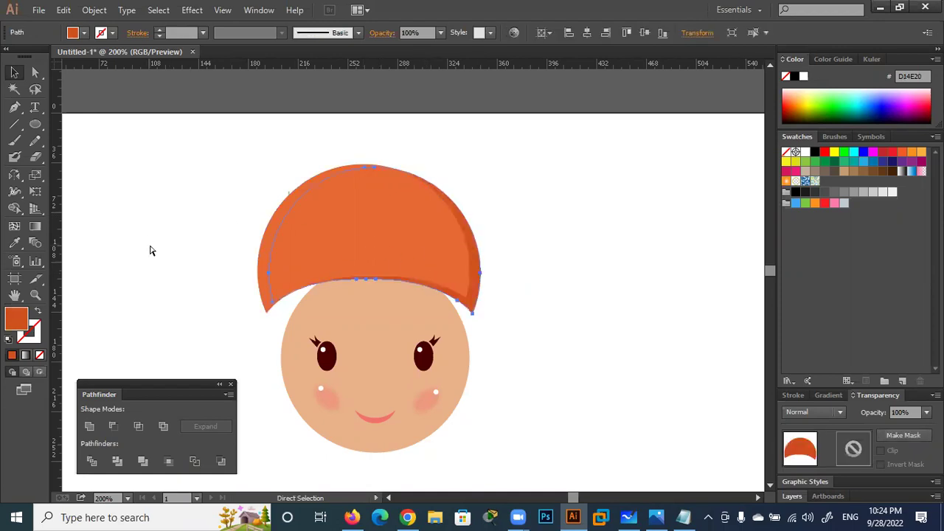
pyautogui.press('v')
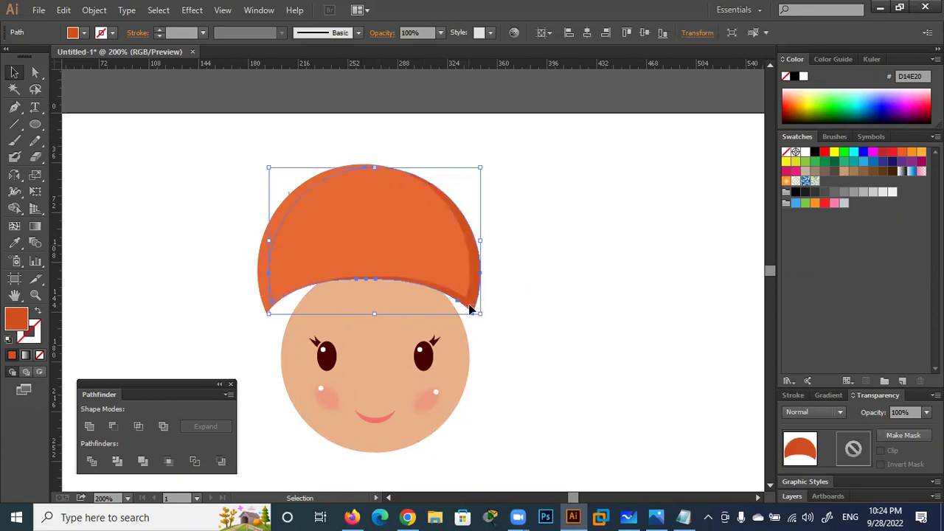
pyautogui.press('Up')
pyautogui.press('Up')
pyautogui.press('Up')
pyautogui.press('Up')
pyautogui.press('Up')
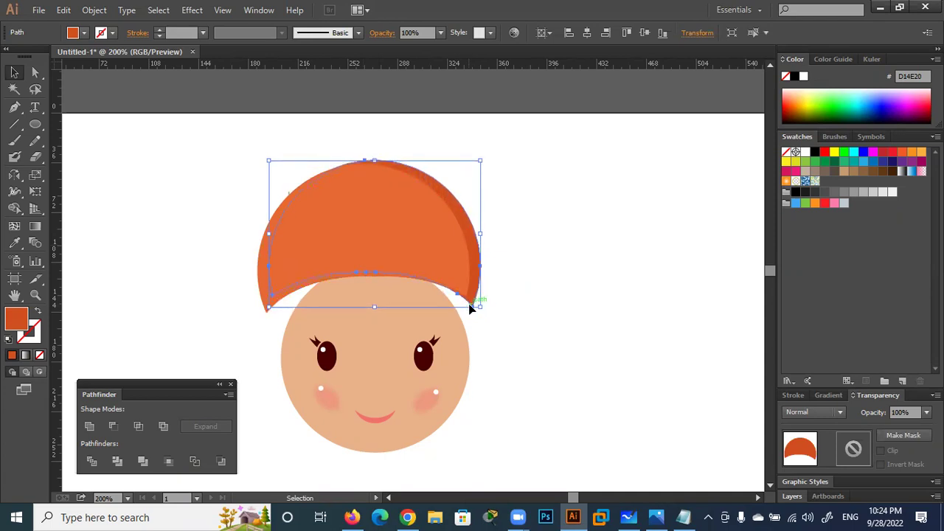
pyautogui.moveTo(471, 310); pyautogui.dragTo(472, 309)
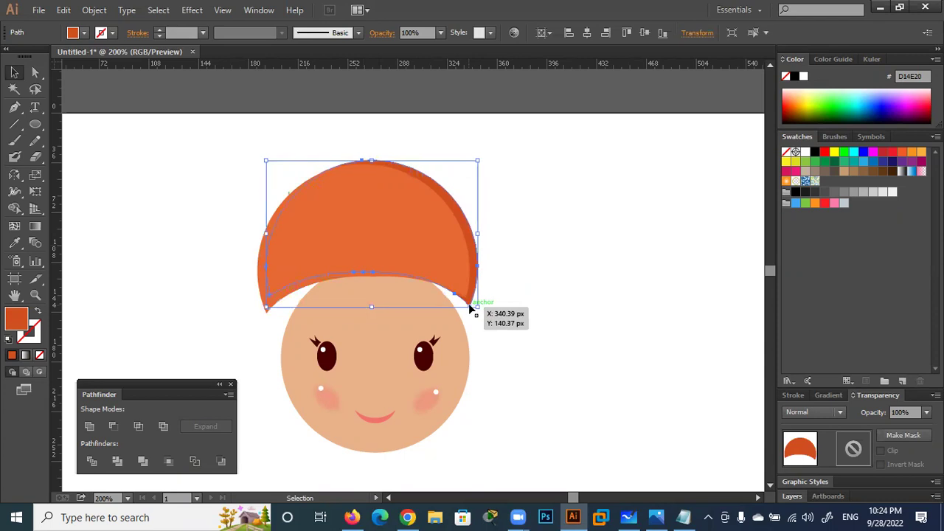
pyautogui.moveTo(468, 304); pyautogui.dragTo(470, 308)
pyautogui.press('Right')
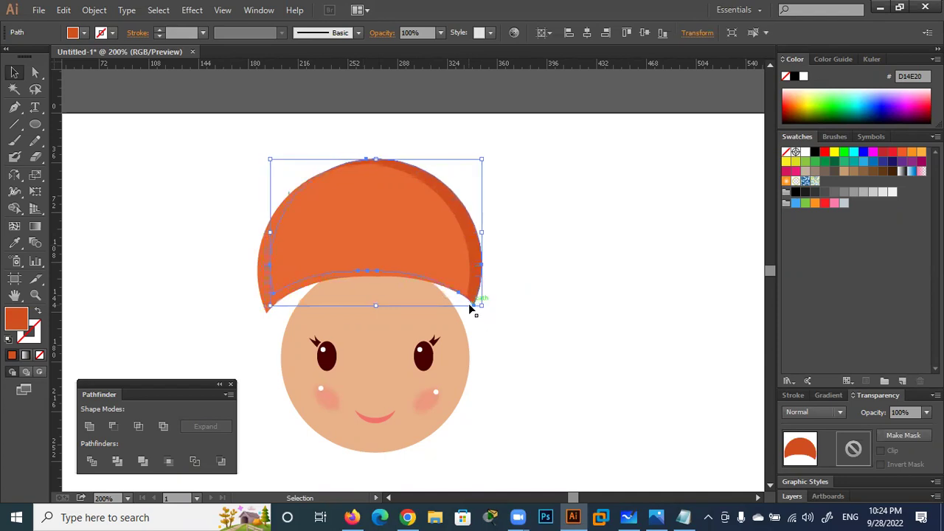
pyautogui.click(607, 302)
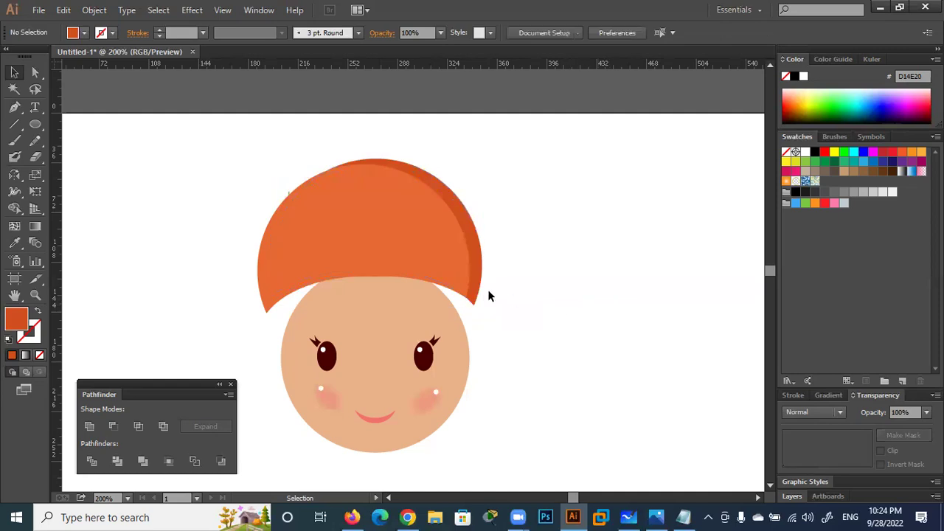
# Adjust the front hat piece's height and narrow it from its right side.
pyautogui.click(393, 168)
pyautogui.moveTo(375, 159); pyautogui.dragTo(377, 169)
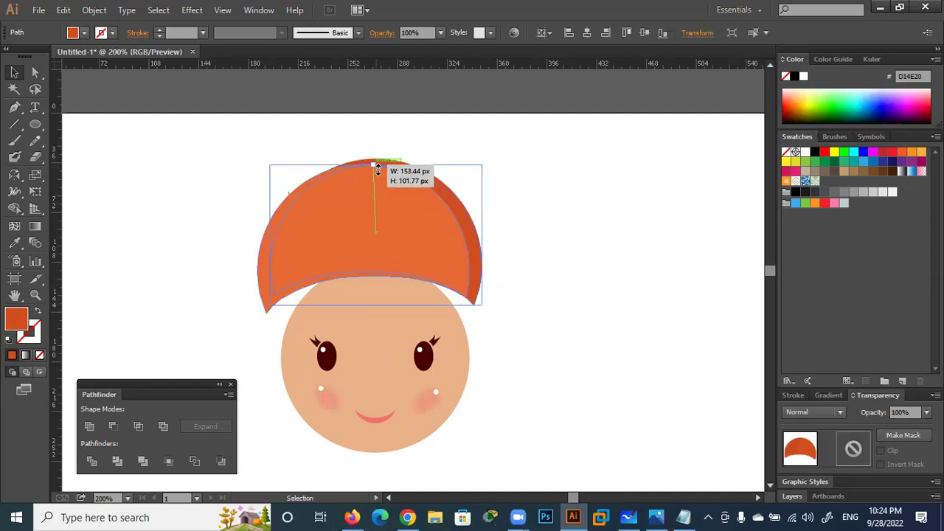
pyautogui.moveTo(378, 170); pyautogui.dragTo(375, 163)
pyautogui.click(554, 220)
pyautogui.moveTo(500, 148); pyautogui.dragTo(262, 214)
pyautogui.moveTo(482, 238); pyautogui.dragTo(436, 241)
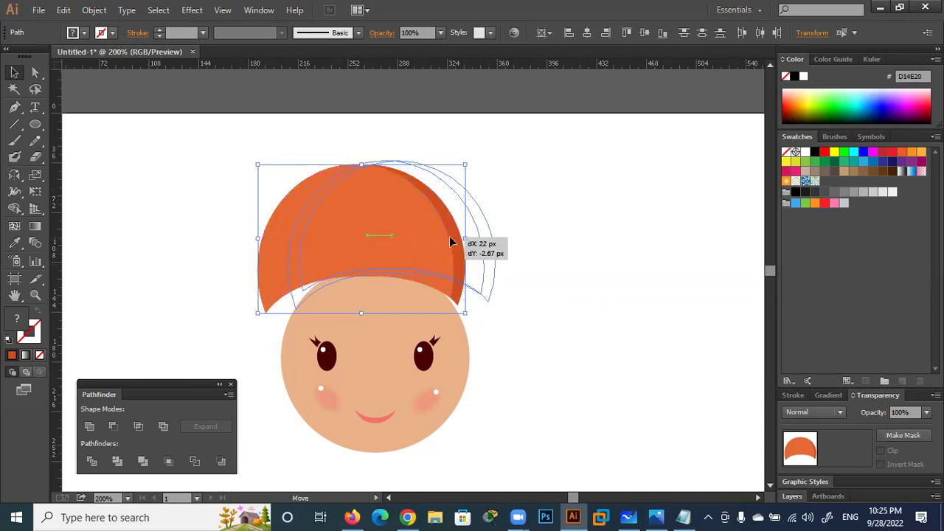
pyautogui.click(564, 282)
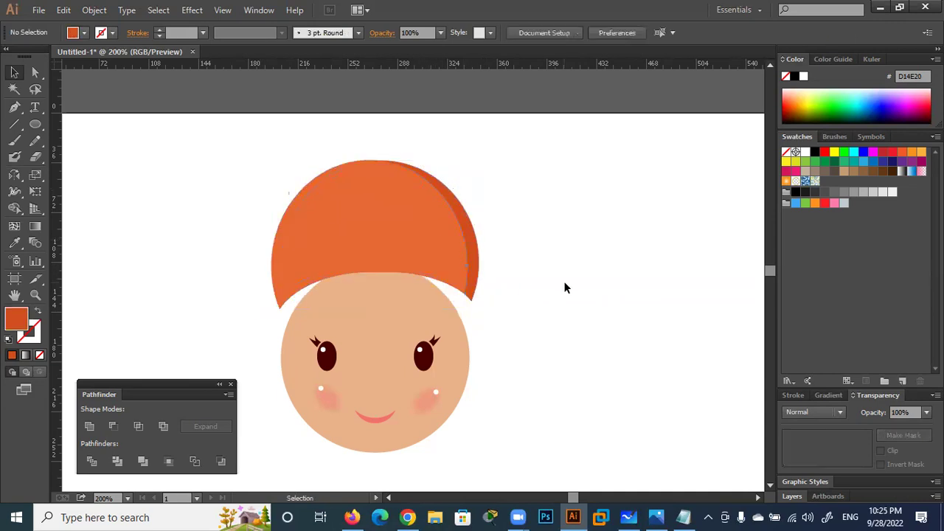
# Lower both orange hat pieces together about 30 px onto the head.
pyautogui.moveTo(434, 242); pyautogui.dragTo(434, 273)
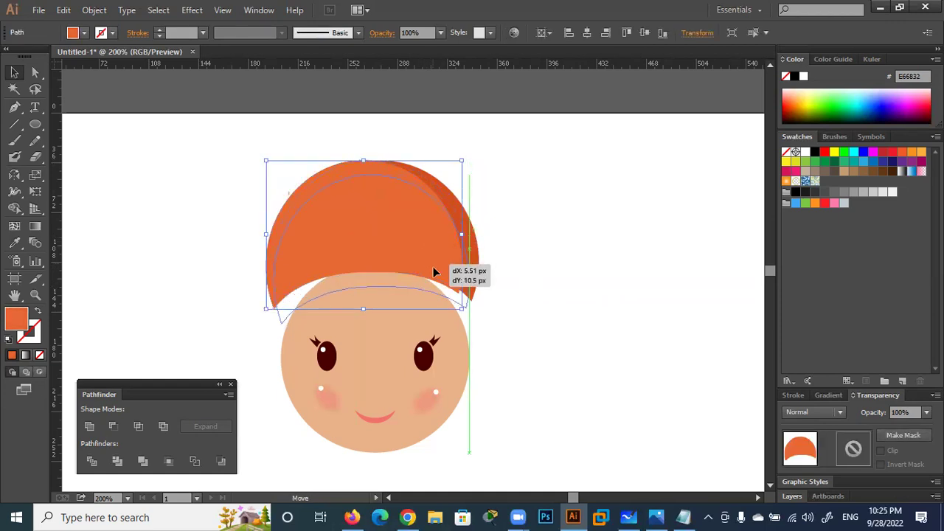
pyautogui.hotkey('ctrl', 'z')
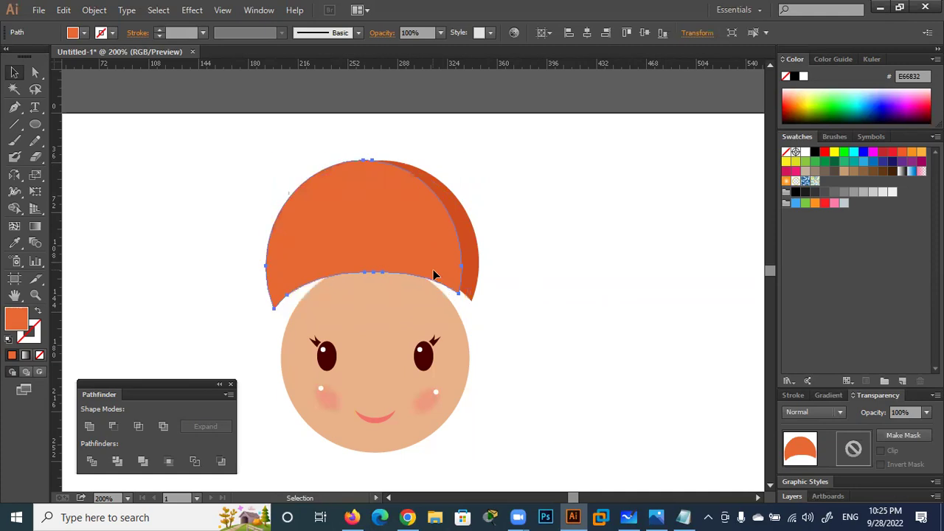
pyautogui.keyDown('shift'); pyautogui.click(474, 250); pyautogui.keyUp('shift')
pyautogui.moveTo(418, 237); pyautogui.dragTo(424, 259)
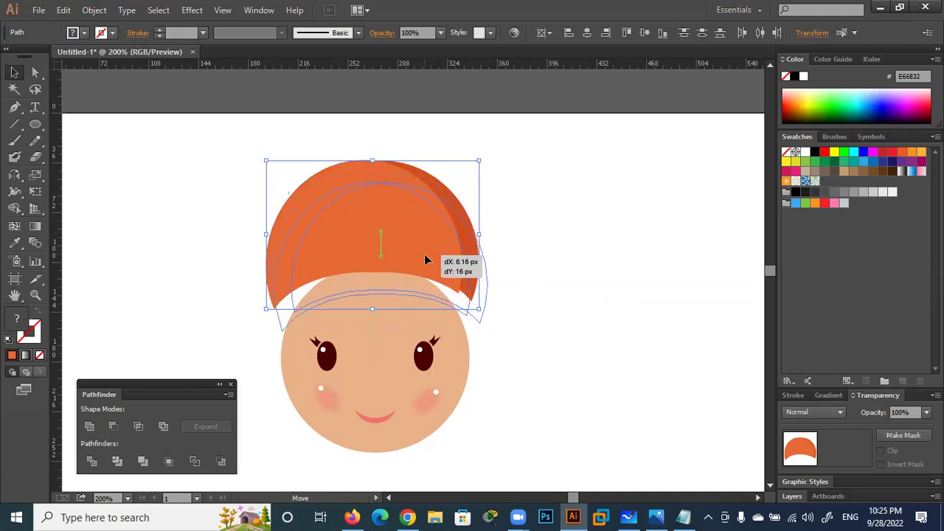
pyautogui.moveTo(424, 260); pyautogui.dragTo(422, 262)
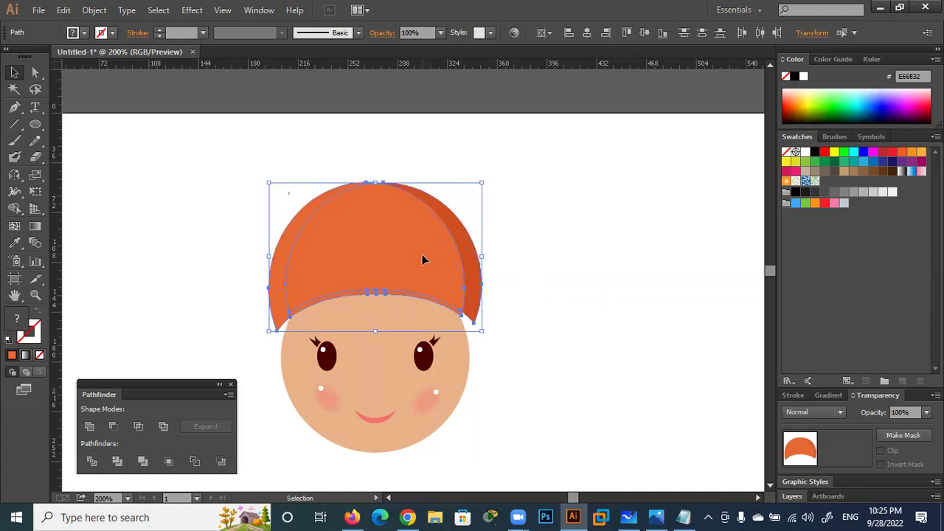
pyautogui.click(508, 330)
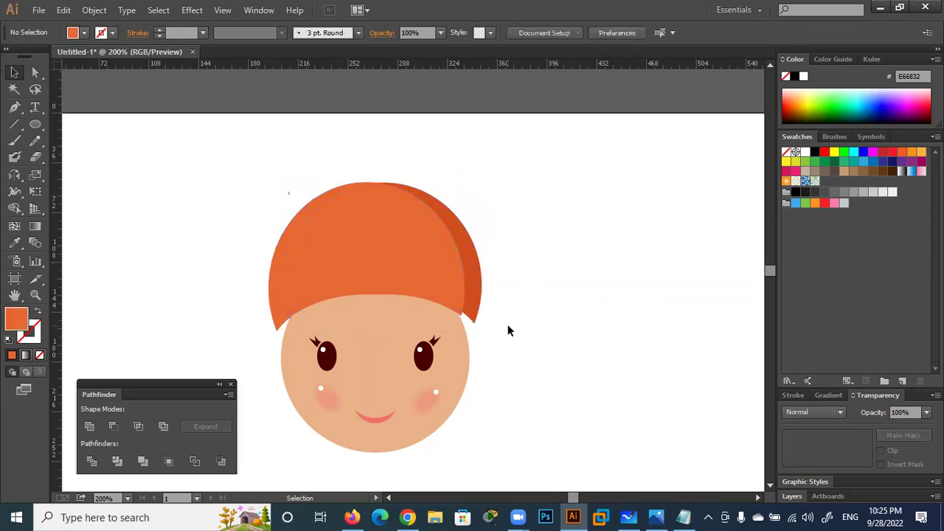
# Nudge the darker right hat piece up and left, then nudge the main hat shape down.
pyautogui.click(475, 311)
pyautogui.press('Down')
pyautogui.press('Down')
pyautogui.press('Down')
pyautogui.press('Up')
pyautogui.press('Left')
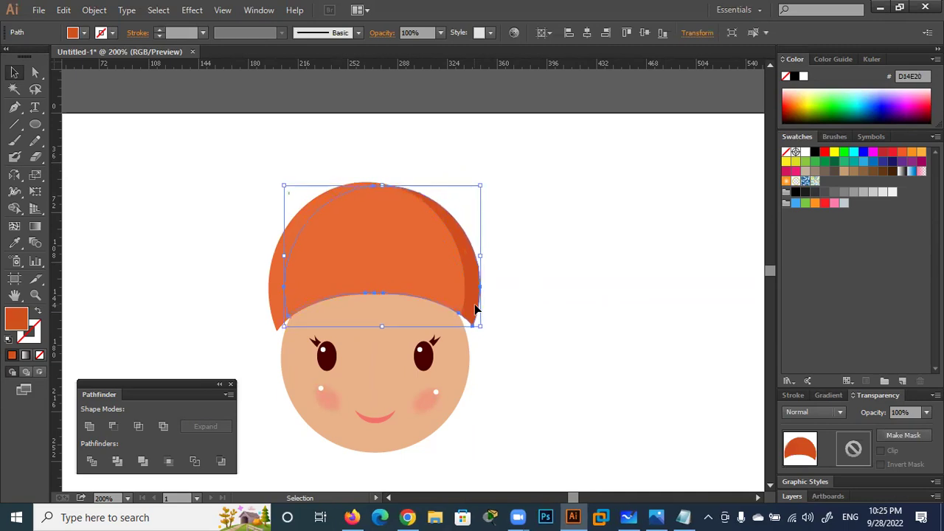
pyautogui.moveTo(385, 184); pyautogui.dragTo(385, 182)
pyautogui.click(533, 215)
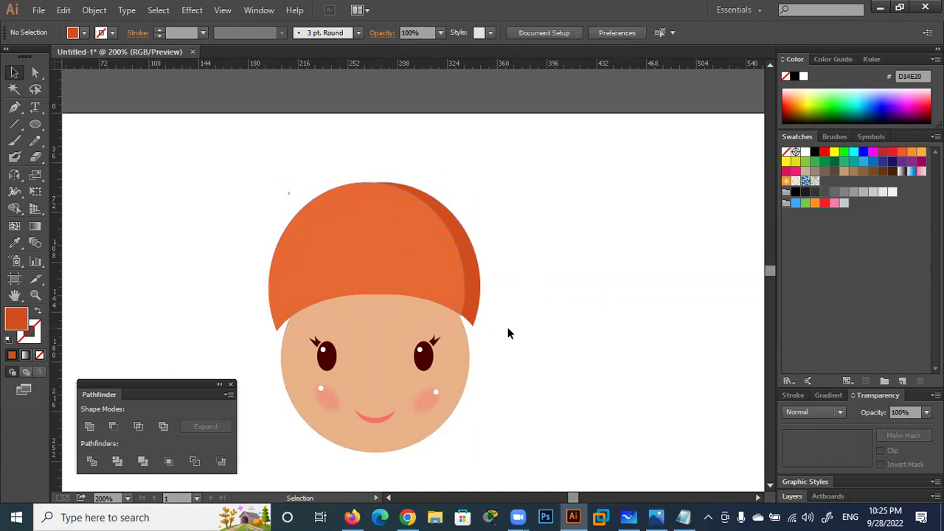
pyautogui.click(476, 311)
pyautogui.press('Down')
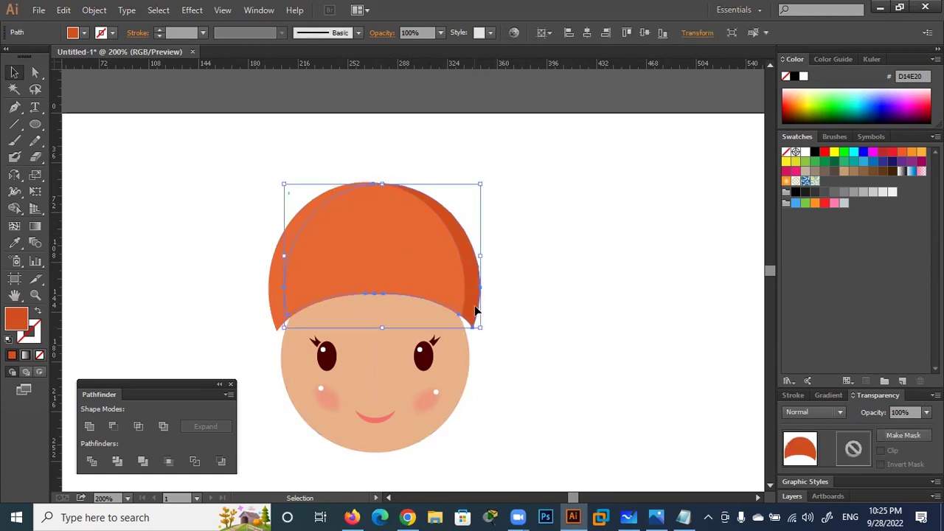
pyautogui.click(584, 295)
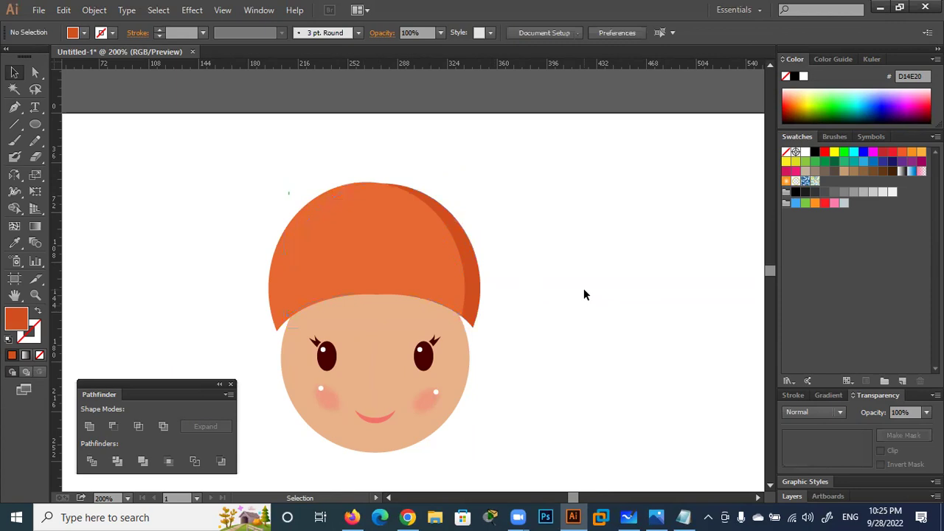
# Group both eyes with their highlights and lashes and move the group about 16 px lower.
pyautogui.scroll(-2, 542, 380)
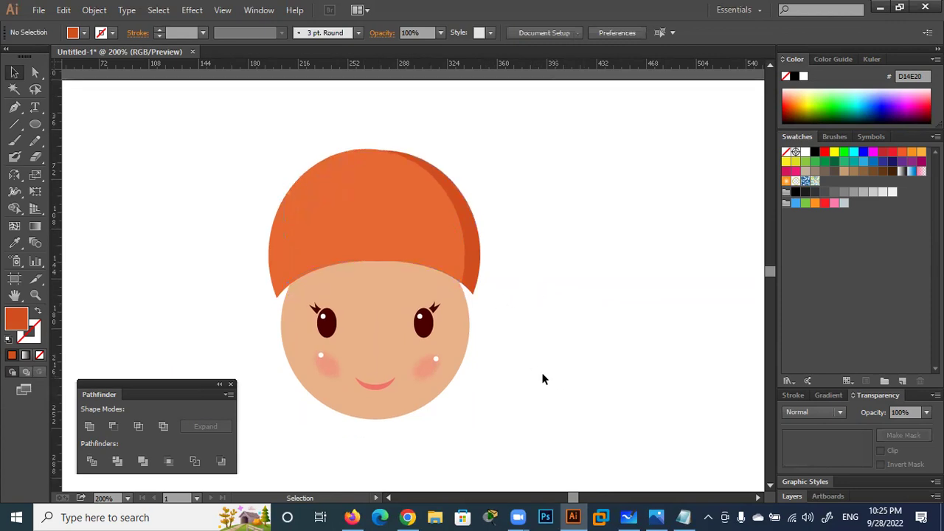
pyautogui.click(421, 318)
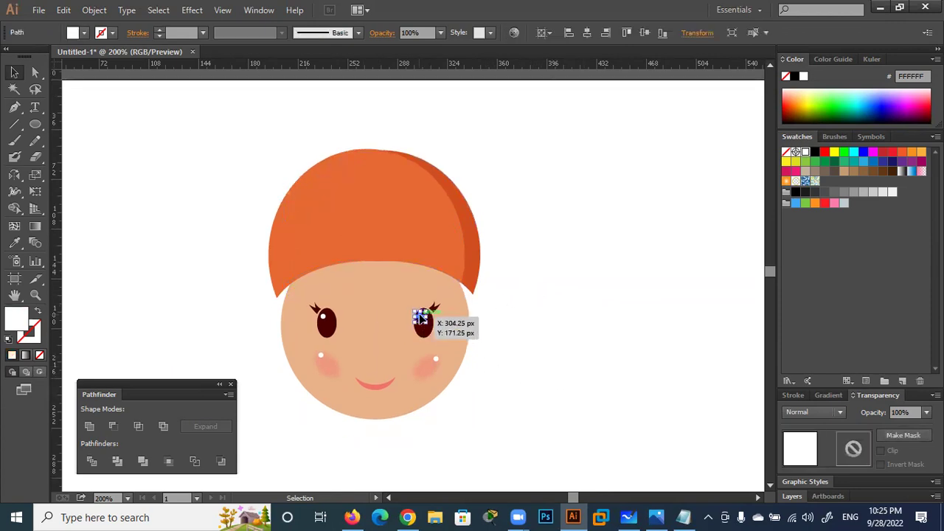
pyautogui.keyDown('shift'); pyautogui.click(435, 308); pyautogui.keyUp('shift')
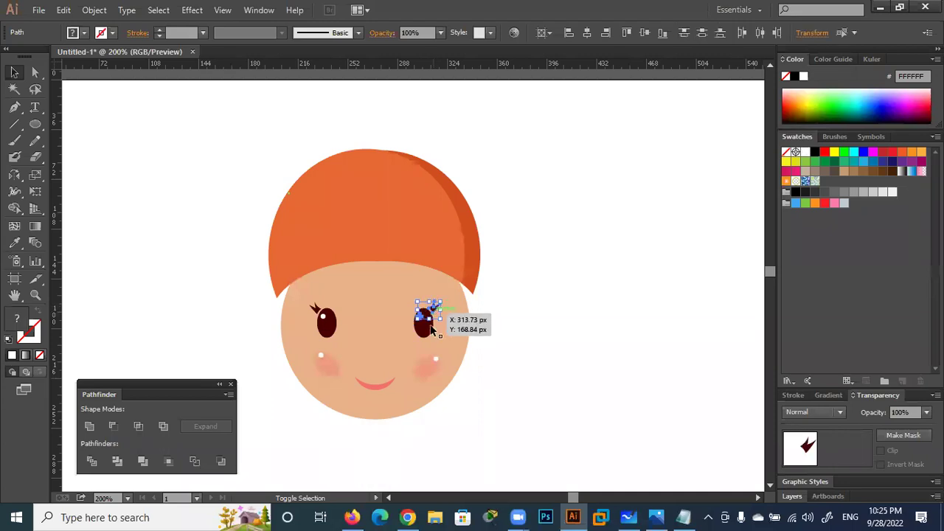
pyautogui.keyDown('shift'); pyautogui.click(323, 318); pyautogui.keyUp('shift')
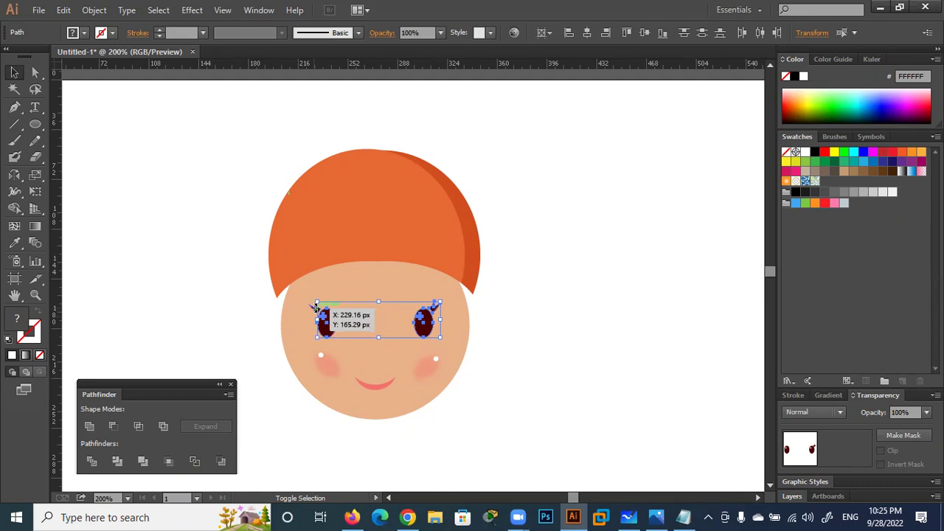
pyautogui.press('a')
pyautogui.hotkey('ctrl', 'g')
pyautogui.press('v')
pyautogui.press('Down')
pyautogui.press('Down')
pyautogui.press('Down')
pyautogui.press('Down')
pyautogui.press('Down')
pyautogui.press('Down')
pyautogui.press('Down')
pyautogui.press('Down')
pyautogui.click(546, 340)
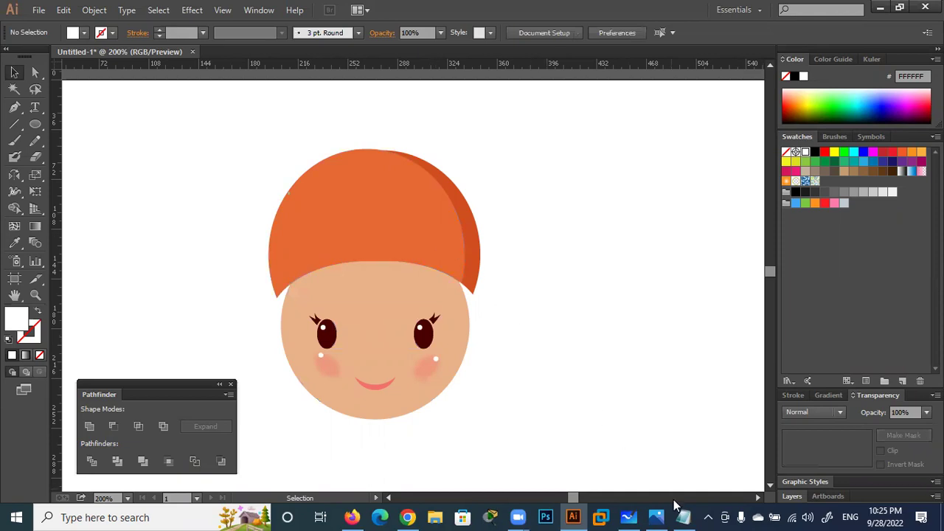
pyautogui.click(407, 517)
# Scroll the tutorial to the Step 3 pom-pom instructions, then minimize Chrome.
pyautogui.scroll(-4, 412, 371)
pyautogui.scroll(-6, 412, 372)
pyautogui.scroll(-4, 412, 371)
pyautogui.scroll(4, 413, 371)
pyautogui.scroll(4, 402, 361)
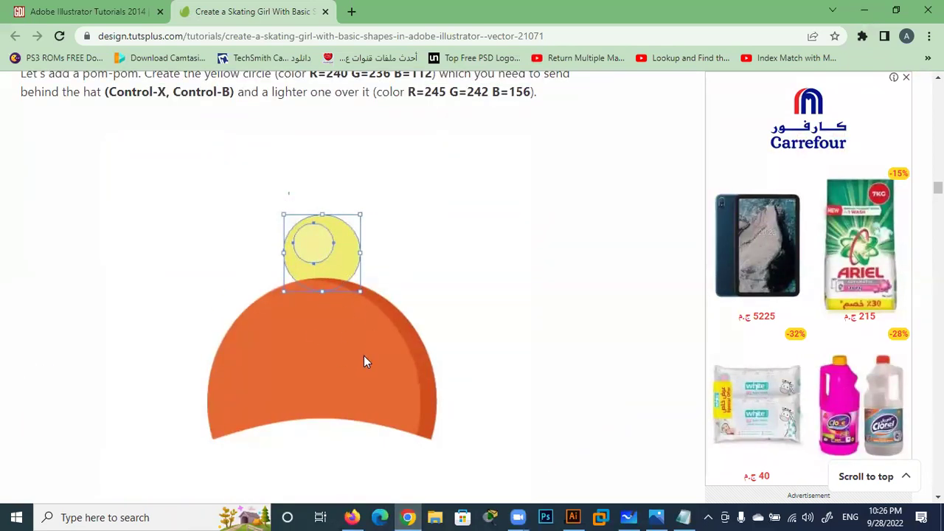
pyautogui.click(864, 10)
# Narrow the orange hat to about 129 px wide.
pyautogui.click(445, 225)
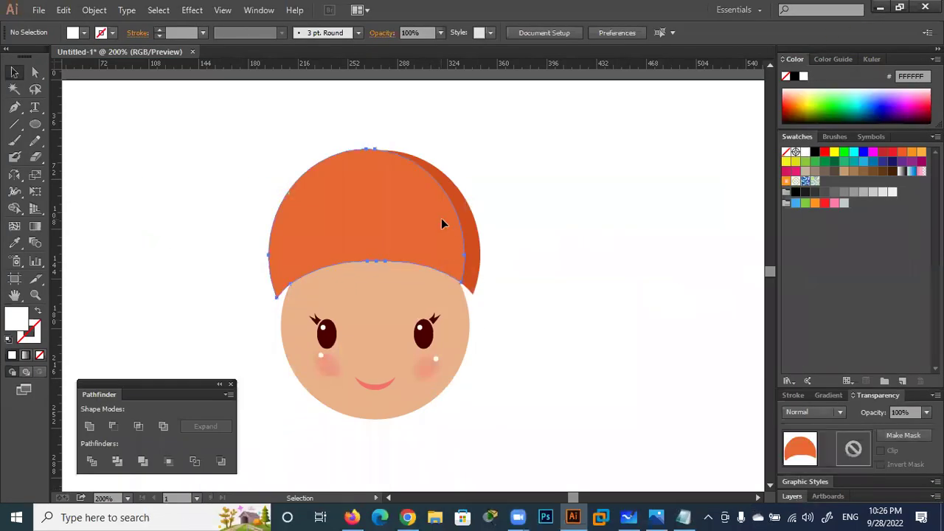
pyautogui.moveTo(468, 224)
pyautogui.mouseDown()
pyautogui.moveTo(448, 222)
pyautogui.moveTo(464, 221)
pyautogui.mouseUp()
pyautogui.click(555, 265)
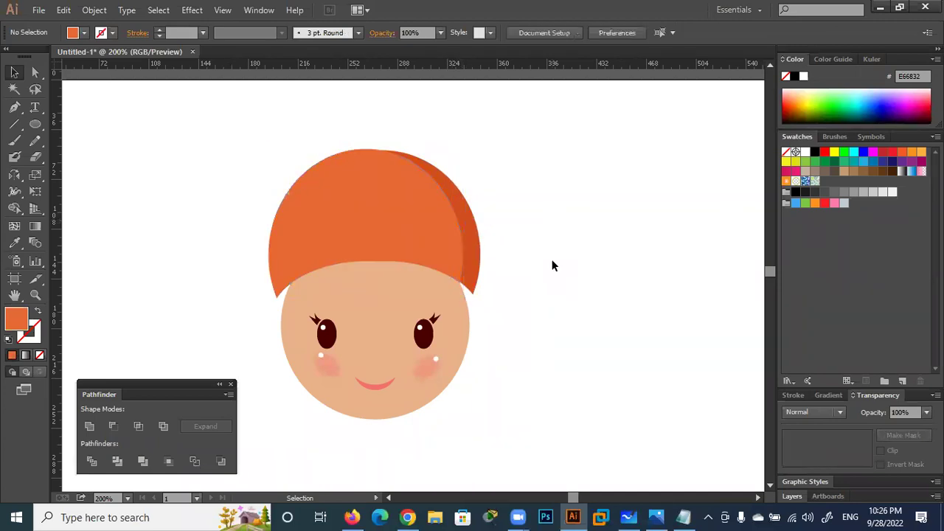
# Draw a 39 px circle at the top of the hat and move it slightly up and left.
pyautogui.moveTo(34, 124); pyautogui.dragTo(82, 156)
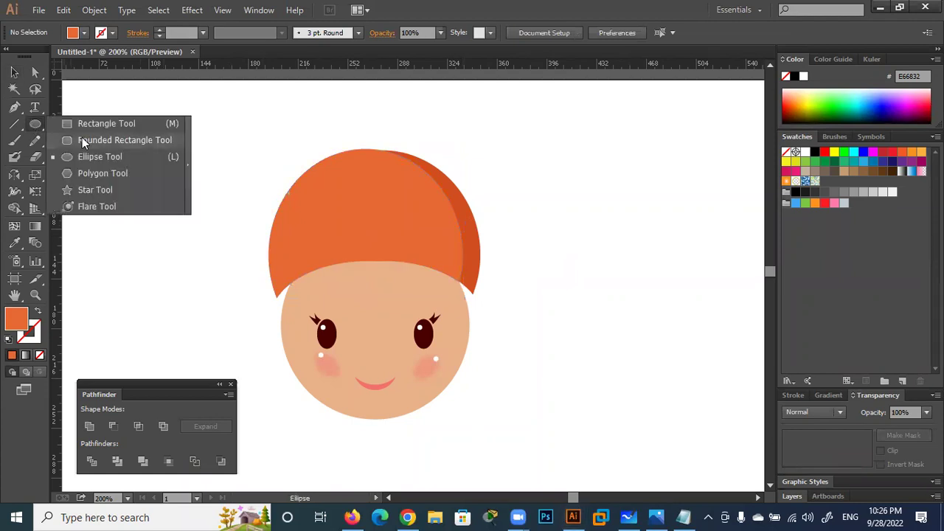
pyautogui.click(84, 160)
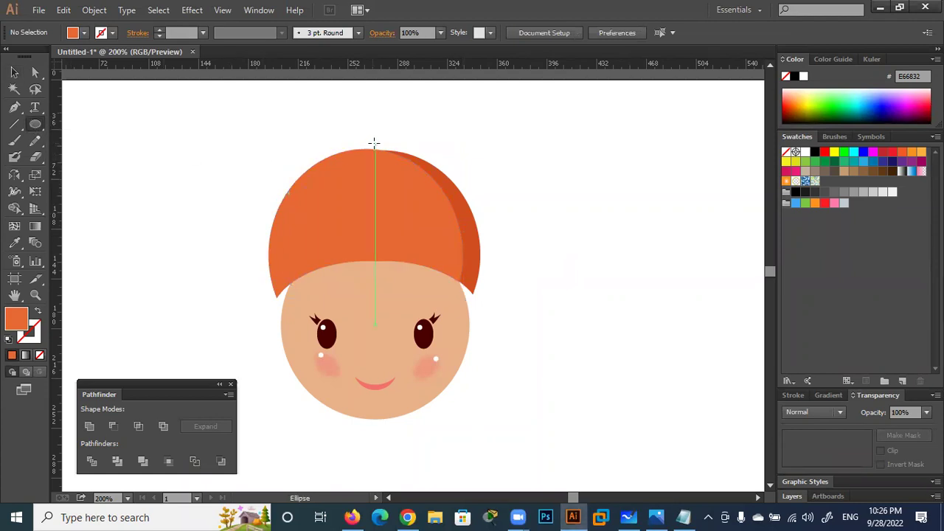
pyautogui.moveTo(387, 139); pyautogui.dragTo(373, 166)
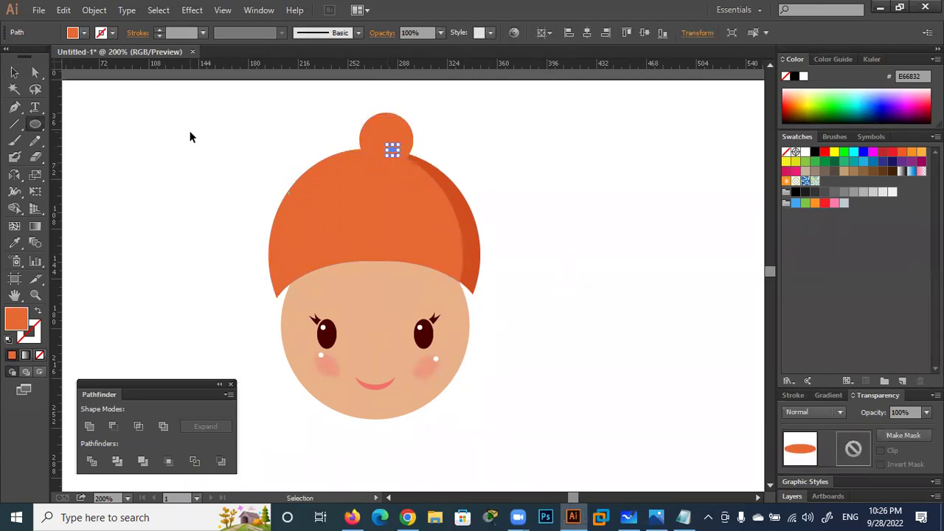
pyautogui.press('ctrl')
pyautogui.click(14, 72)
pyautogui.moveTo(396, 137)
pyautogui.mouseDown()
pyautogui.moveTo(380, 131)
pyautogui.moveTo(401, 131)
pyautogui.mouseUp()
pyautogui.click(502, 152)
# Shift the pom-pom circle about 10 px right and check its placement on the hat.
pyautogui.click(533, 173)
pyautogui.press('a')
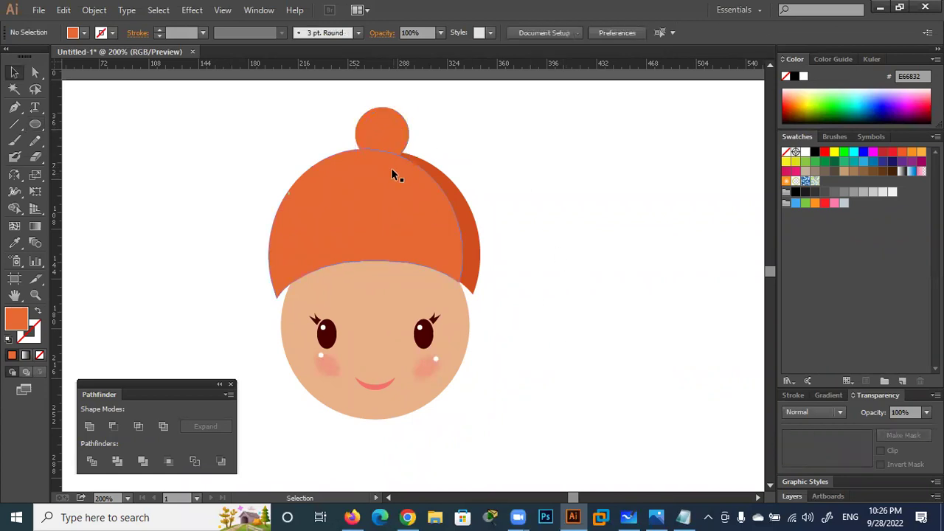
pyautogui.click(399, 138)
pyautogui.press('v')
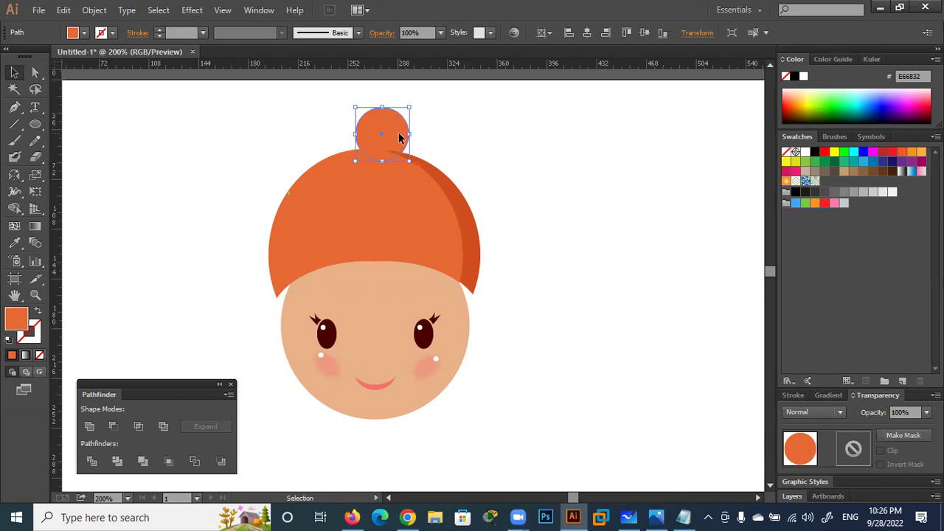
pyautogui.click(521, 152)
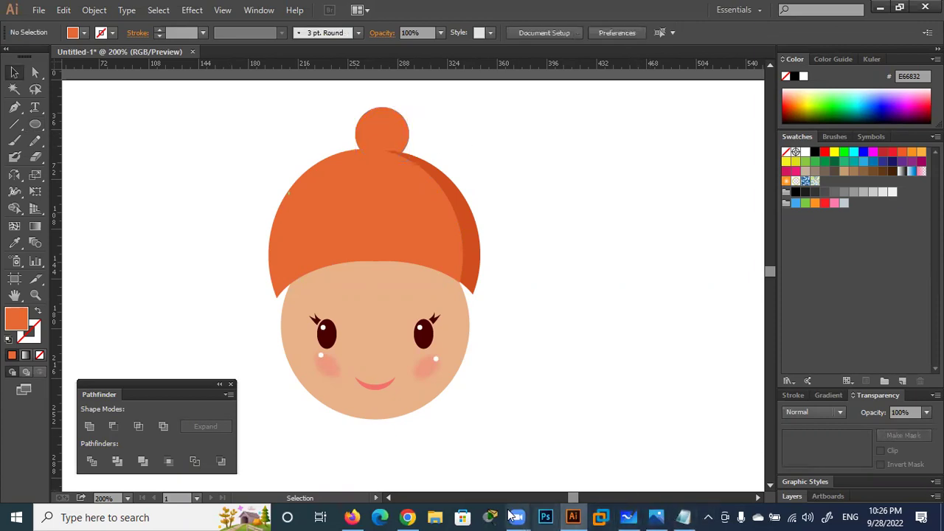
pyautogui.click(408, 508)
# Check the Step 3 pom-pom colours, then select the circle and open its fill Color Picker.
pyautogui.scroll(1, 420, 396)
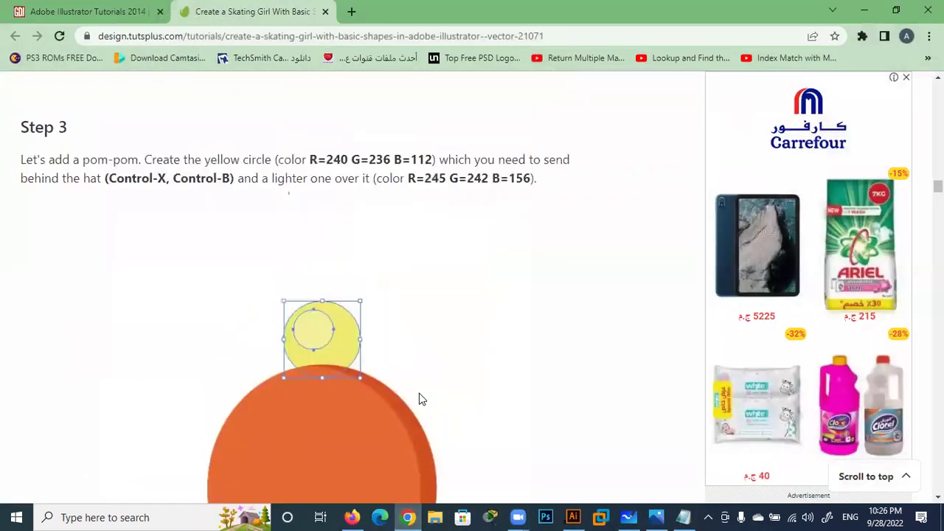
pyautogui.scroll(2, 422, 400)
pyautogui.scroll(-1, 419, 399)
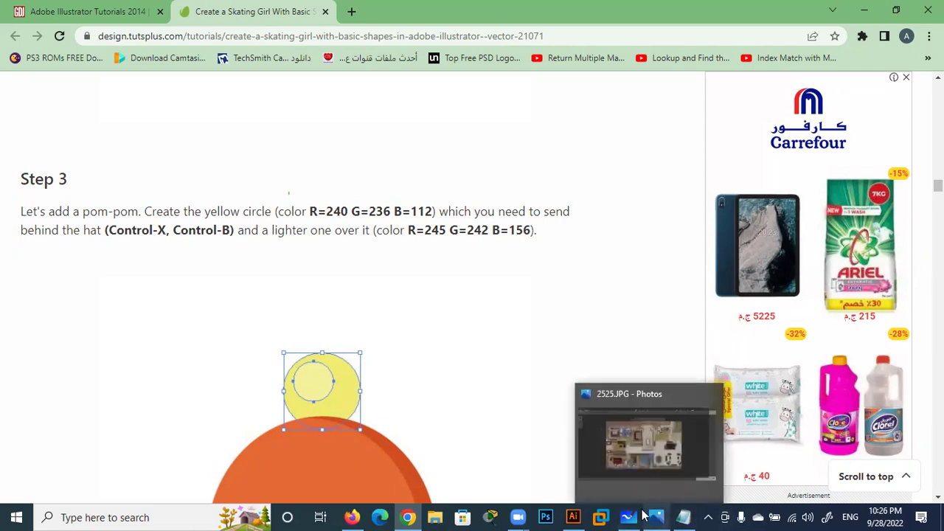
pyautogui.click(574, 517)
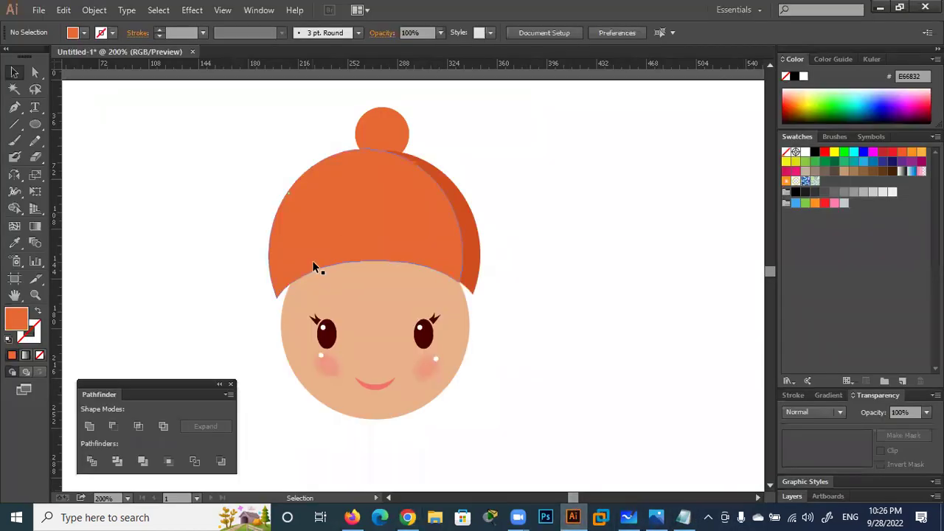
pyautogui.click(381, 130)
pyautogui.doubleClick(17, 317)
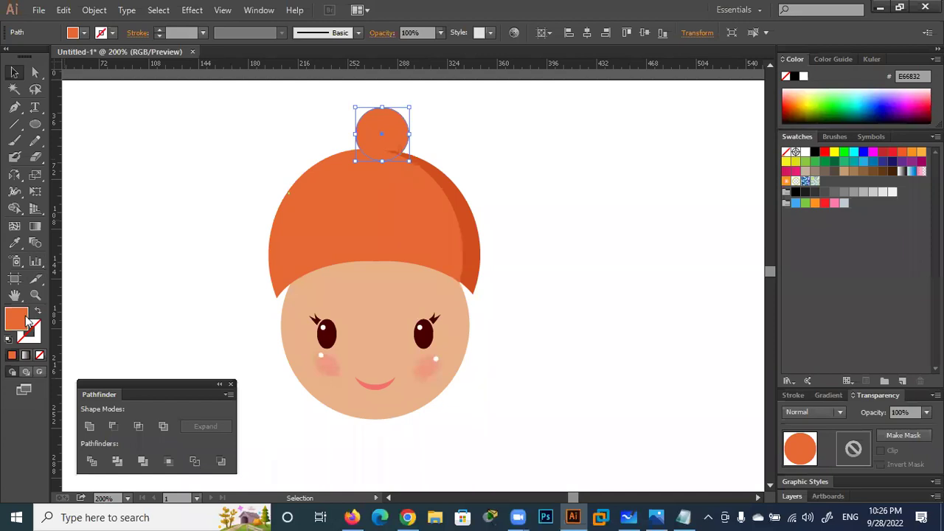
# Fill the pom-pom circle with yellow F0EC70 (R 240, G 236).
pyautogui.doubleClick(448, 278)
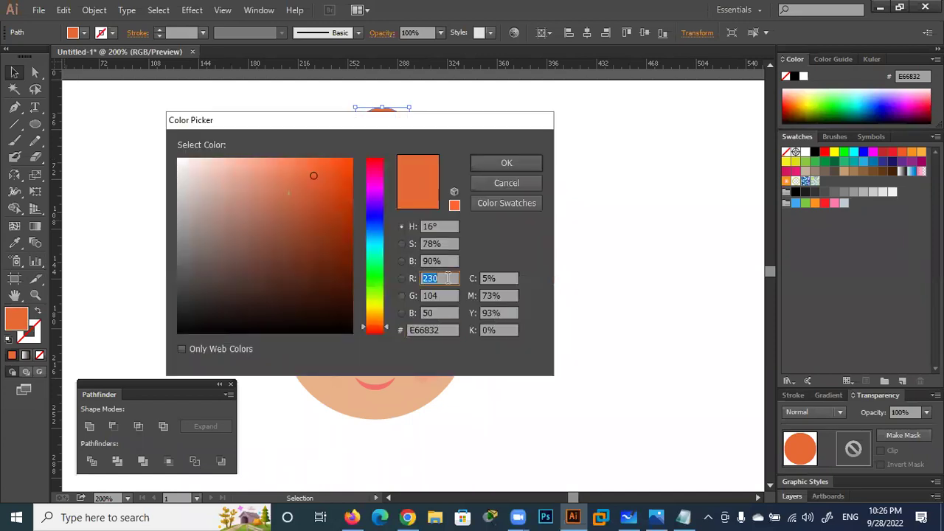
pyautogui.write('240')
pyautogui.press('Tab')
pyautogui.write('236')
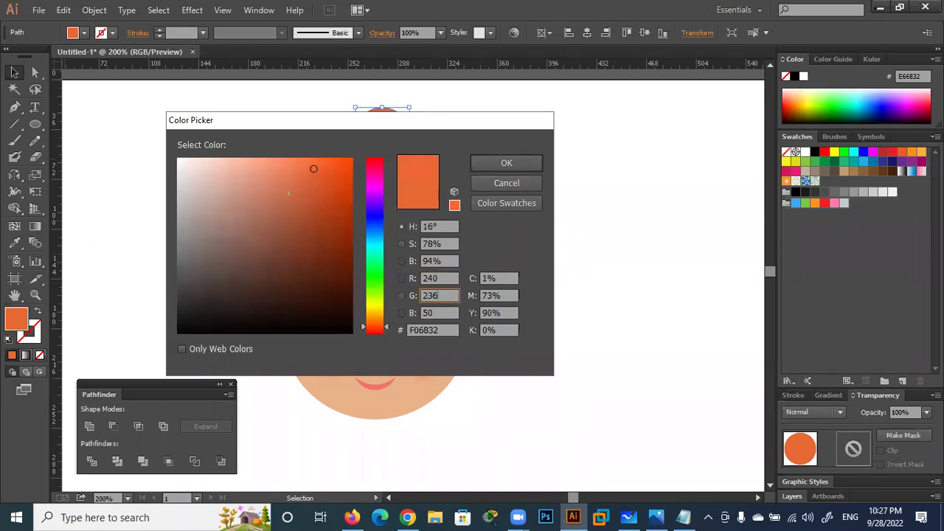
pyautogui.press('Tab')
pyautogui.write('1')
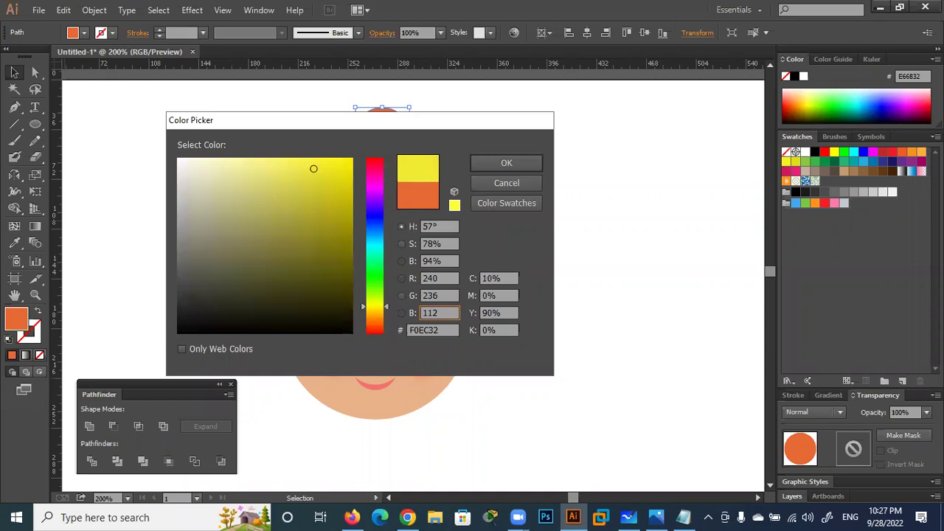
pyautogui.click(494, 160)
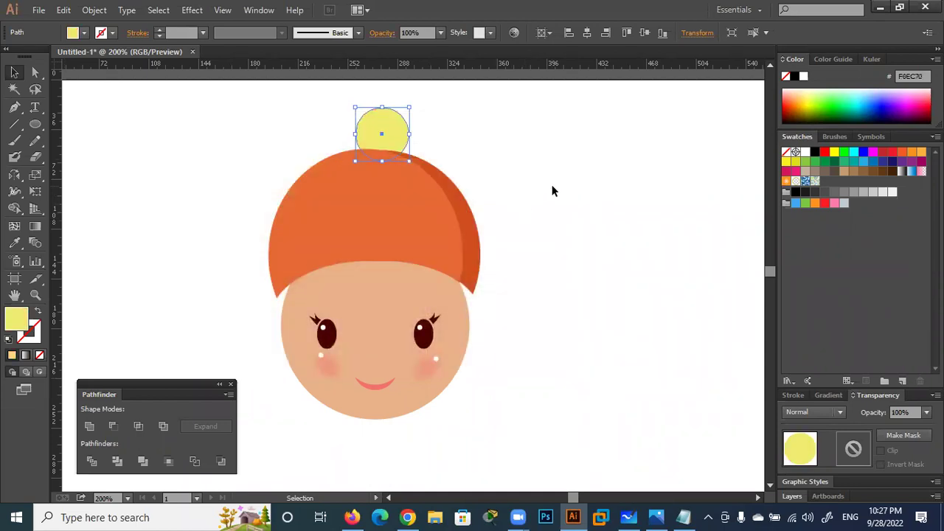
pyautogui.click(552, 191)
# Shift the pom-pom 9 px left and add a small 17 px circle in its upper part.
pyautogui.moveTo(396, 139); pyautogui.dragTo(389, 139)
pyautogui.click(495, 160)
pyautogui.click(371, 144)
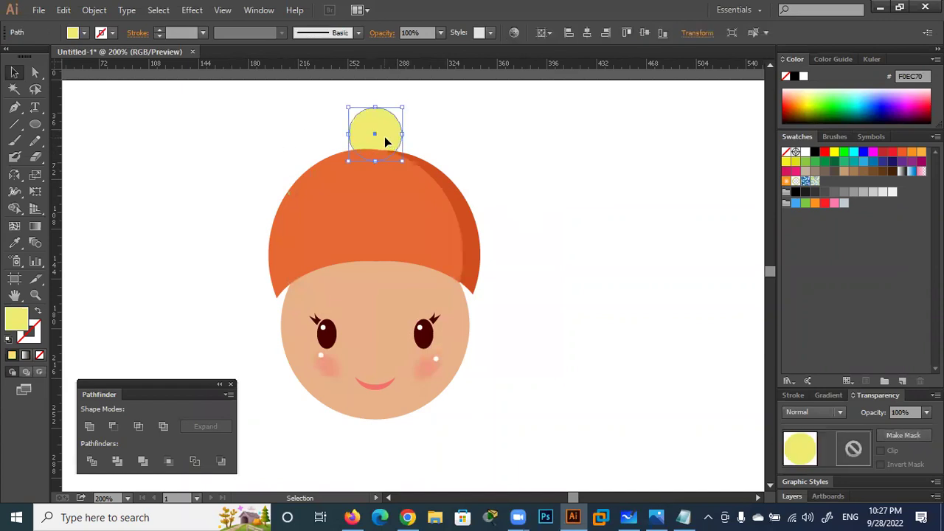
pyautogui.click(34, 124)
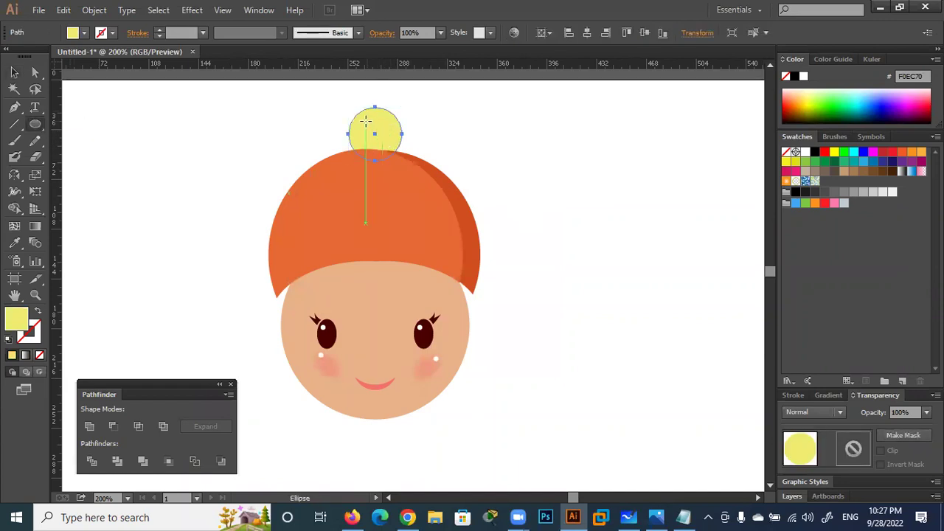
pyautogui.moveTo(363, 122); pyautogui.dragTo(378, 134)
pyautogui.press('v')
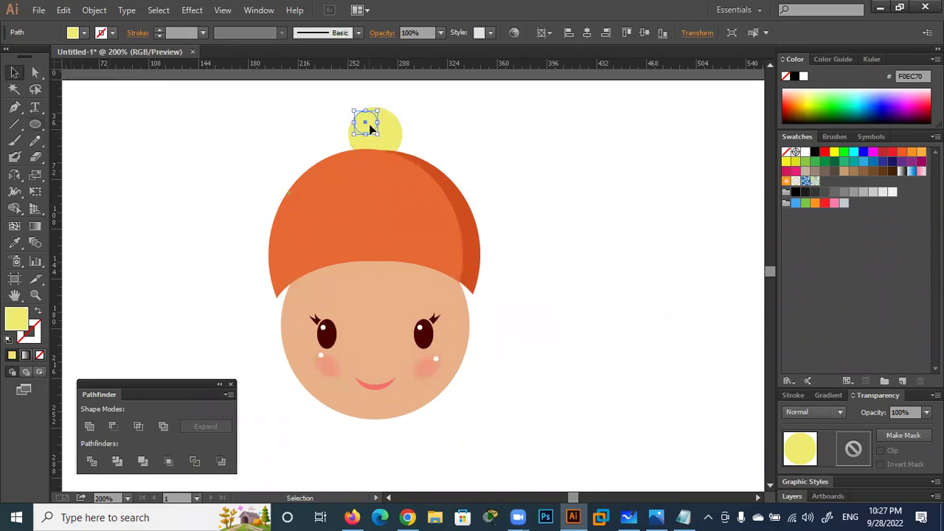
pyautogui.moveTo(371, 127); pyautogui.dragTo(370, 128)
pyautogui.click(675, 516)
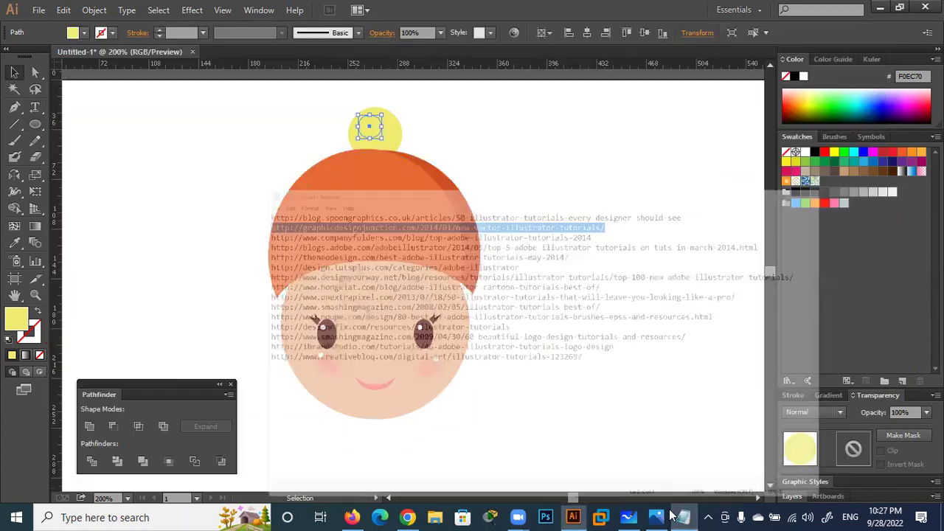
# Read the lighter pom-pom colour R=245 G=242 B=156 in the tutorial, then return to Illustrator.
pyautogui.click(407, 517)
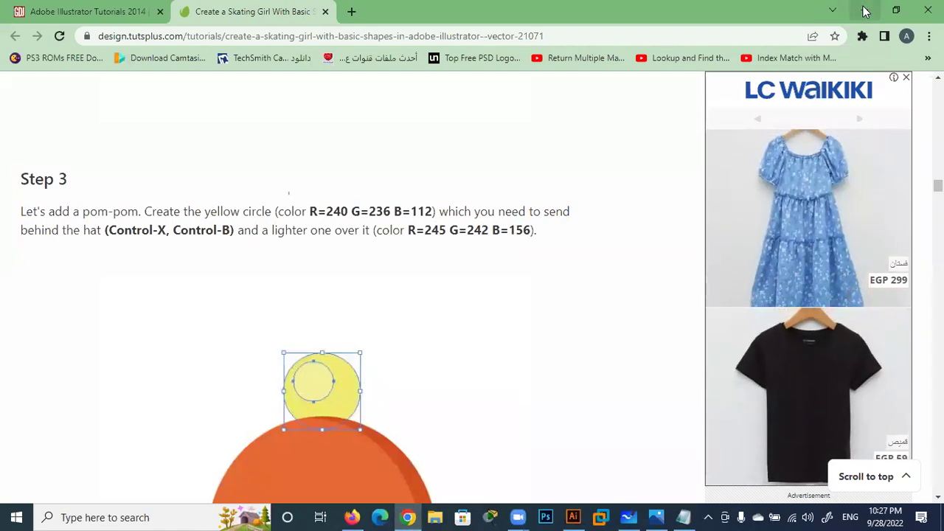
pyautogui.click(573, 517)
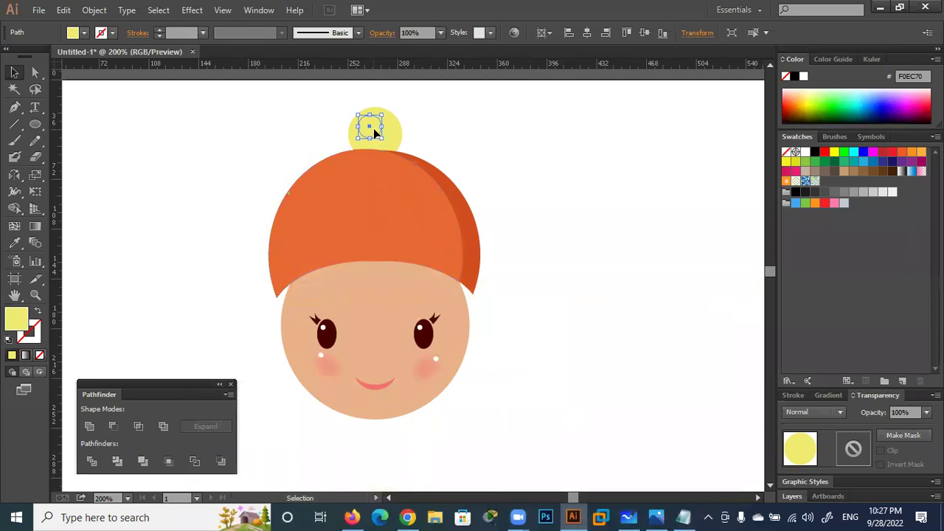
# Fill the small inner pom-pom circle with R 245, G 242, B 156 (F5F29C).
pyautogui.doubleClick(20, 319)
pyautogui.click(430, 277)
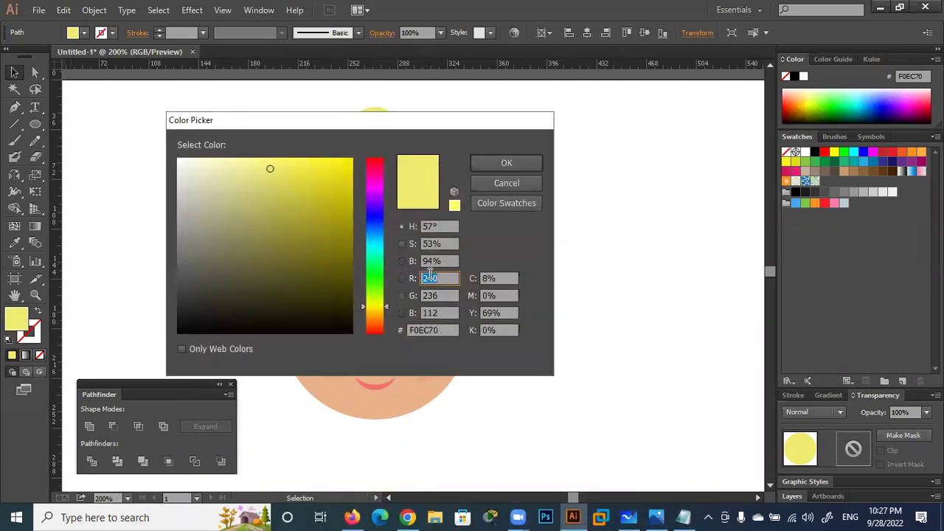
pyautogui.write('254')
pyautogui.press('BackSpace')
pyautogui.press('Tab')
pyautogui.write('242')
pyautogui.press('Tab')
pyautogui.write('2')
pyautogui.press('BackSpace')
pyautogui.write('156')
pyautogui.press('Tab')
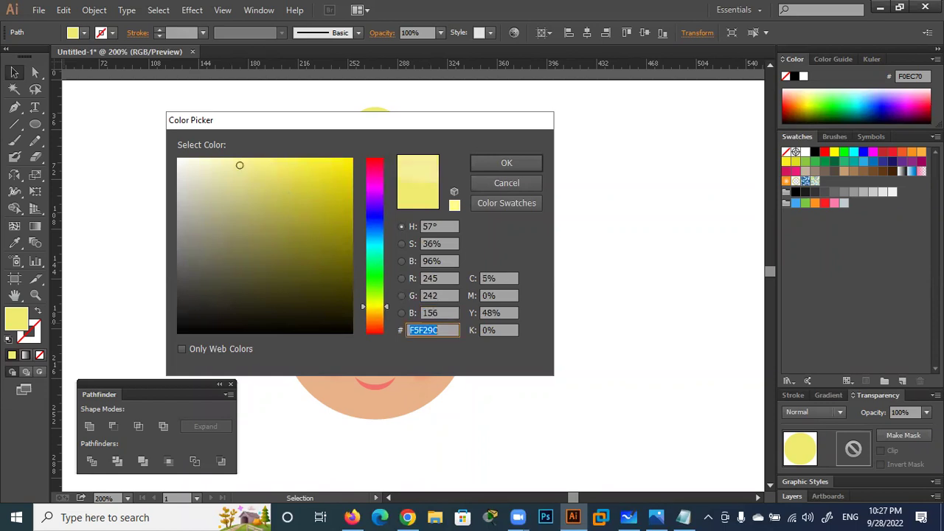
pyautogui.click(494, 164)
pyautogui.click(465, 151)
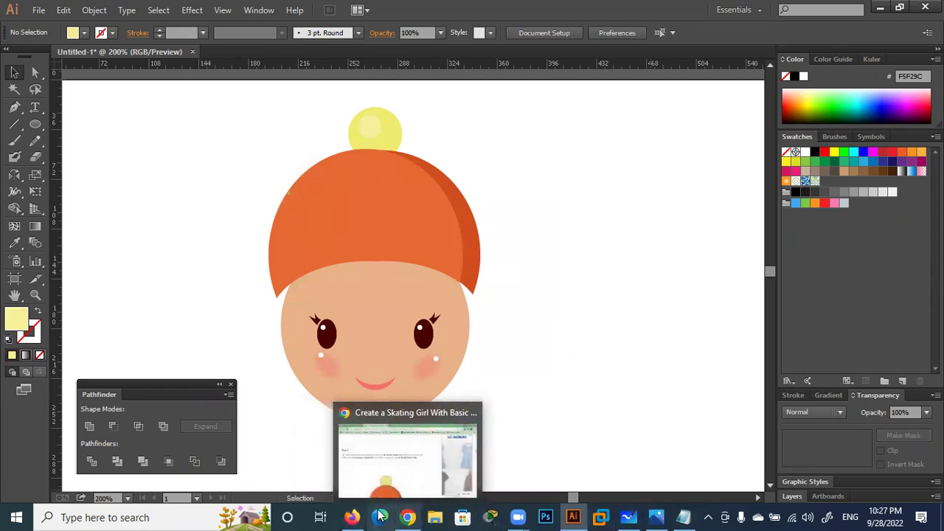
# Review the yellow hat-brim curve in the tutorial's Steps 4–5, then go back to Illustrator.
pyautogui.click(407, 517)
pyautogui.scroll(-1, 402, 412)
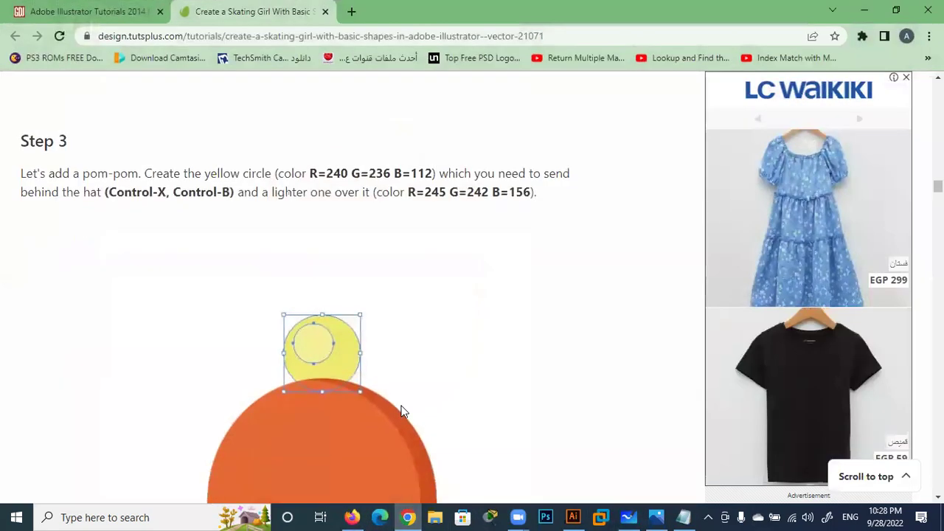
pyautogui.scroll(-6, 402, 412)
pyautogui.scroll(-4, 402, 412)
pyautogui.scroll(-4, 402, 412)
pyautogui.scroll(2, 431, 361)
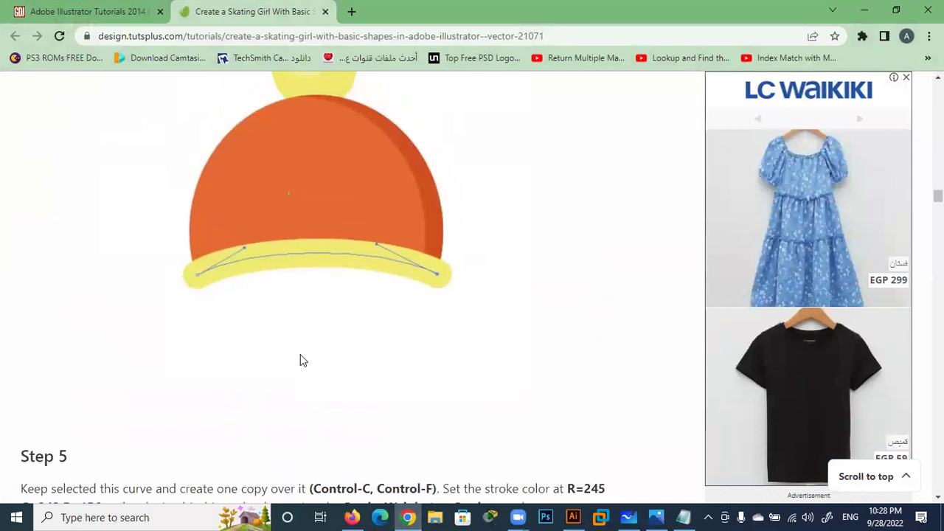
pyautogui.click(864, 11)
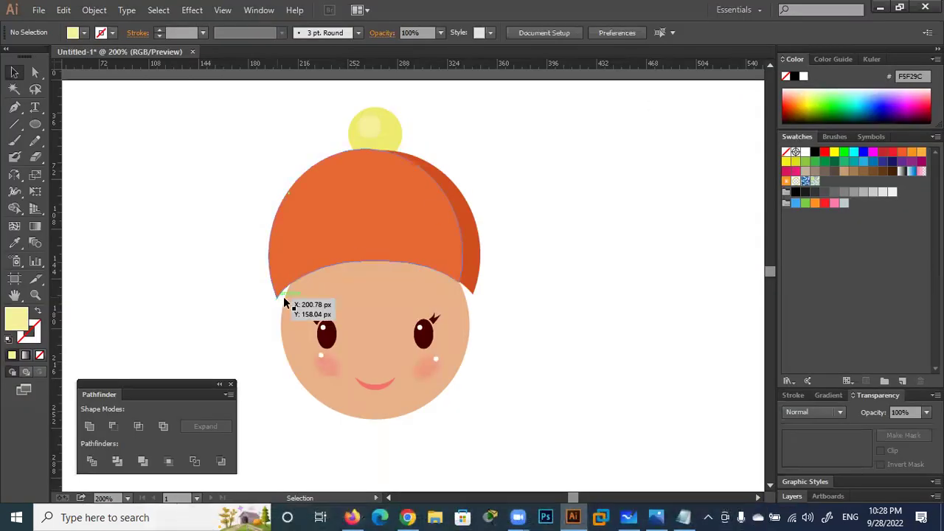
# Draw a Pen path from the hat's bottom-left to bottom-right edge, curved along the face top.
pyautogui.click(14, 109)
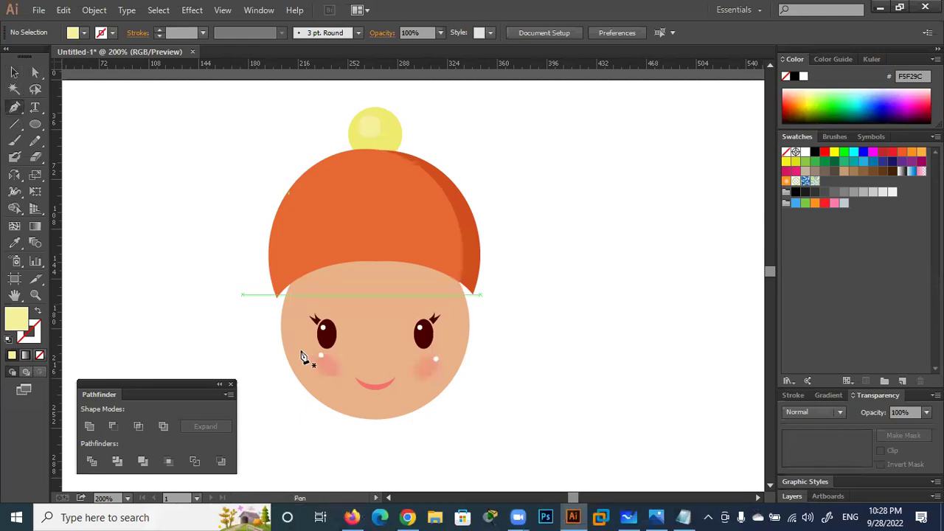
pyautogui.click(277, 298)
pyautogui.click(473, 296)
pyautogui.moveTo(473, 294); pyautogui.dragTo(592, 372)
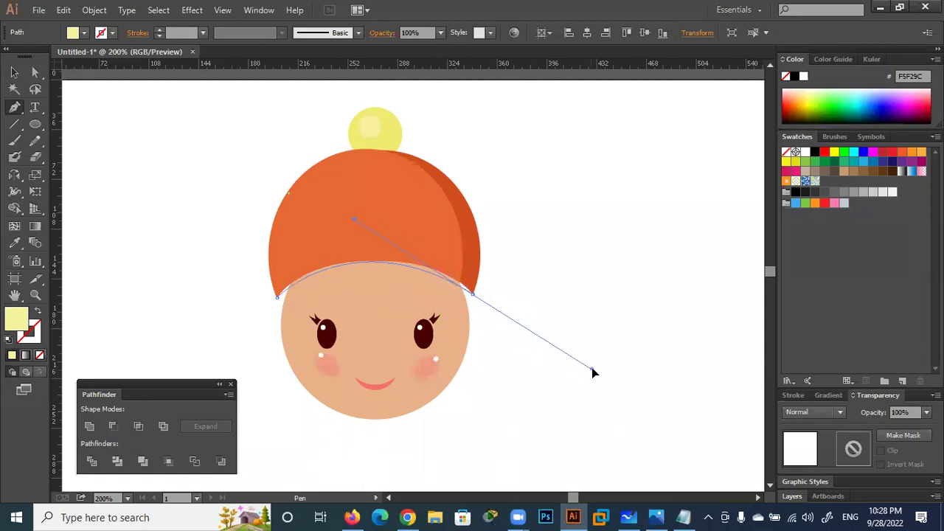
pyautogui.moveTo(592, 373); pyautogui.dragTo(585, 378)
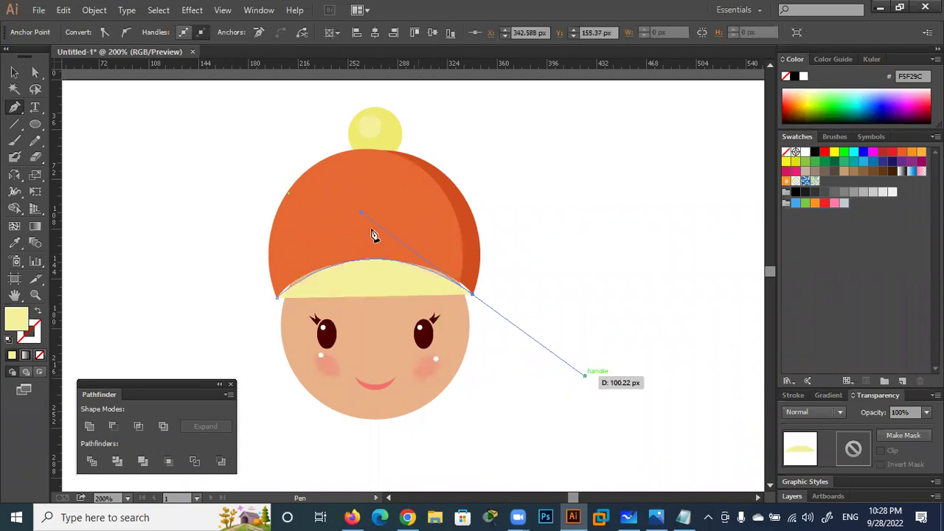
# Select the new curved brim shape and bring up its Fill swatches.
pyautogui.press('v')
pyautogui.click(353, 282)
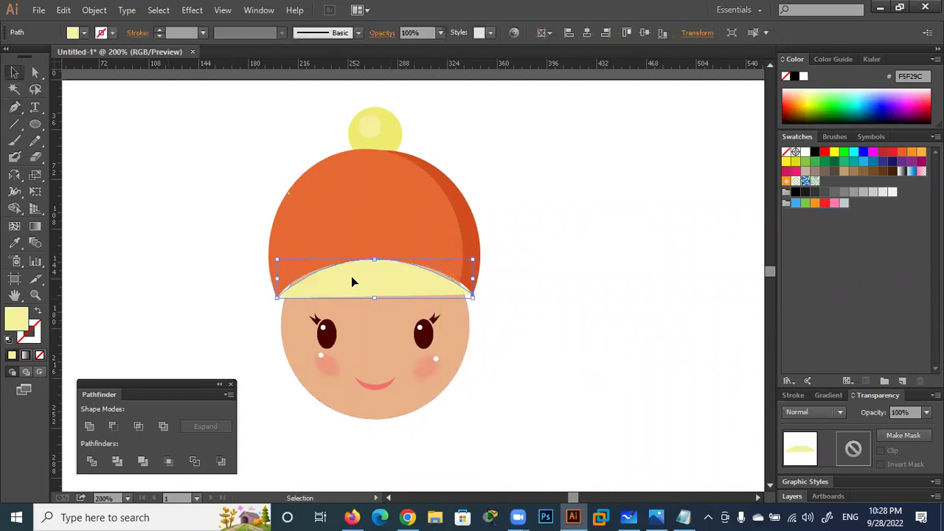
pyautogui.click(83, 33)
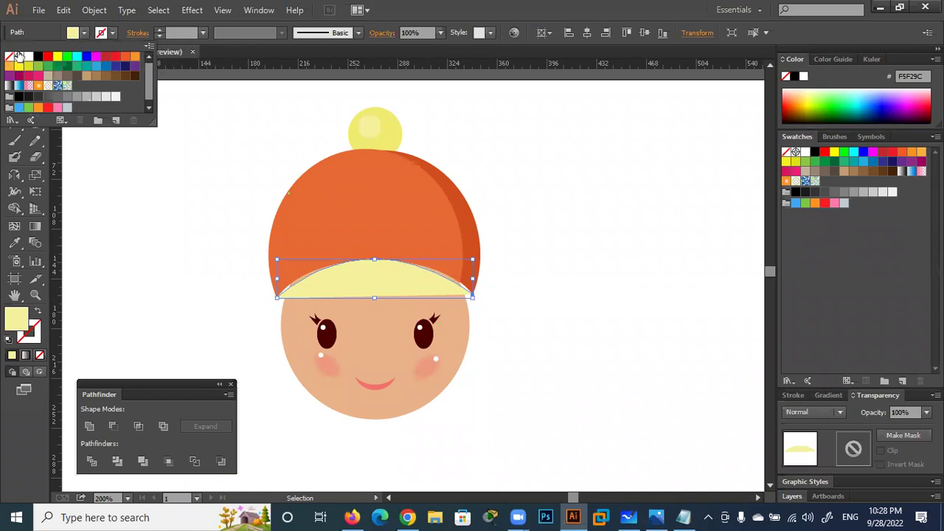
# Set the brim's fill to None and start a custom Color Picker colour with red 245.
pyautogui.click(9, 57)
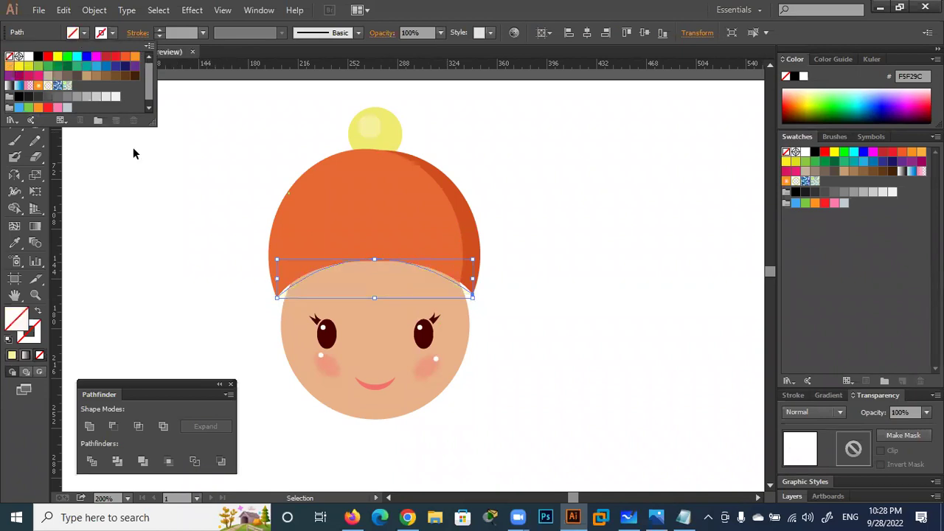
pyautogui.click(113, 34)
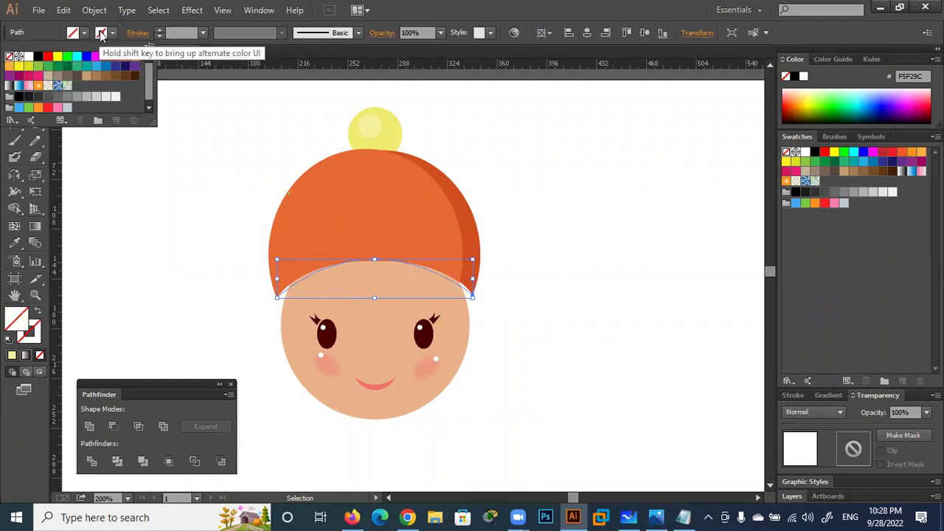
pyautogui.click(20, 322)
pyautogui.doubleClick(21, 322)
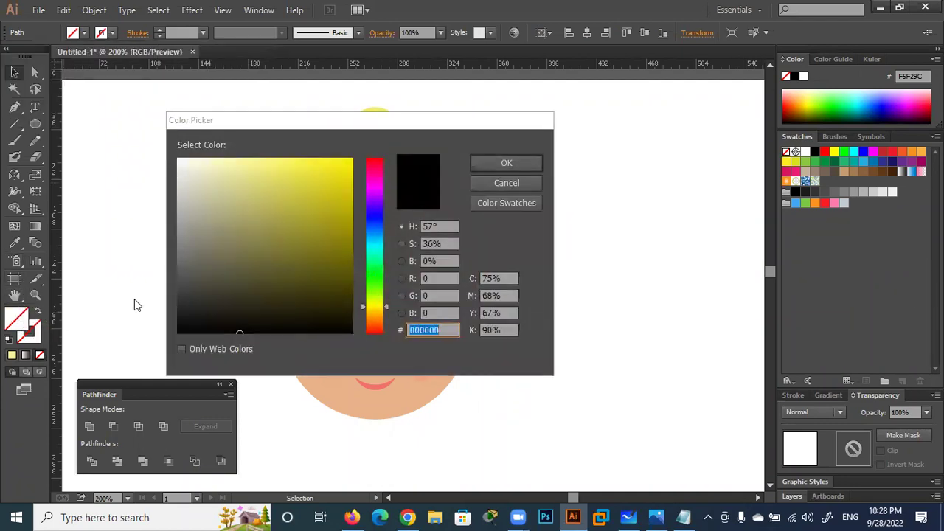
pyautogui.click(440, 274)
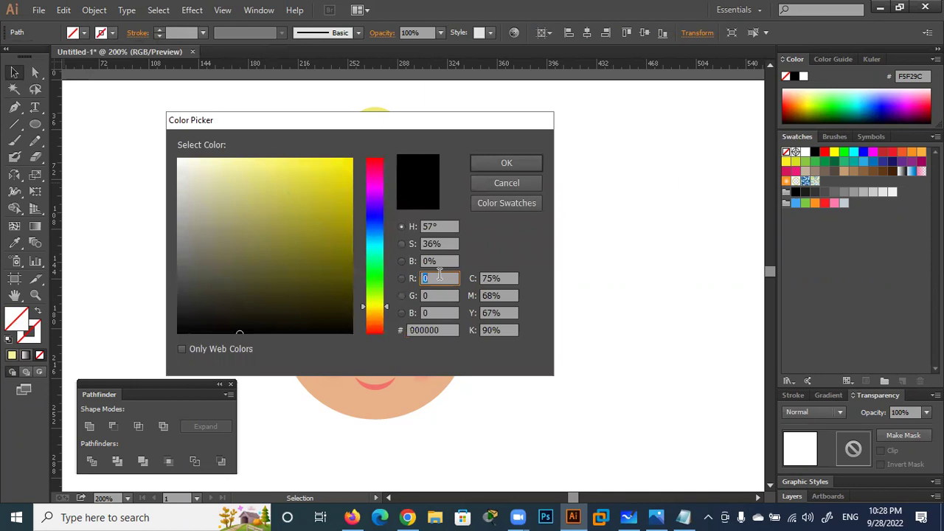
pyautogui.write('245')
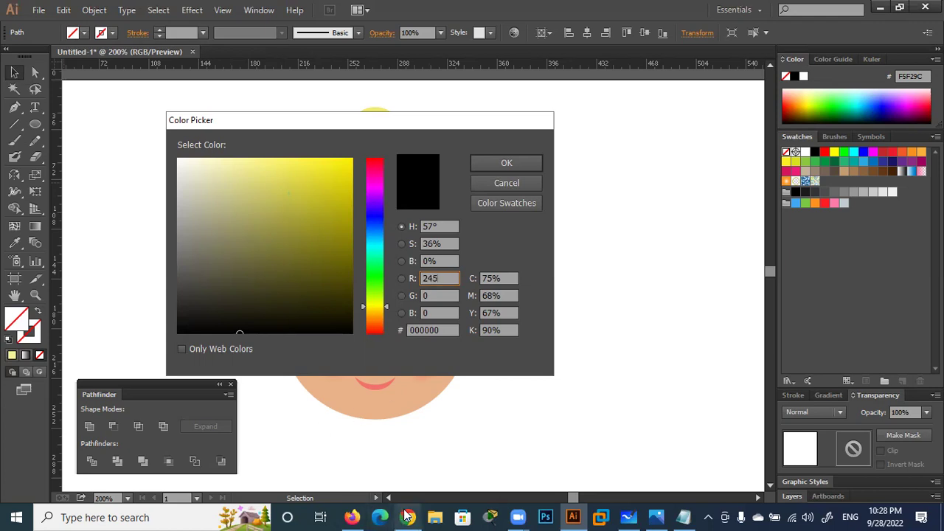
pyautogui.click(409, 517)
# Read tutorial Steps 4–5 on the round-capped brim stroke and its thinner lighter copy.
pyautogui.scroll(4, 332, 363)
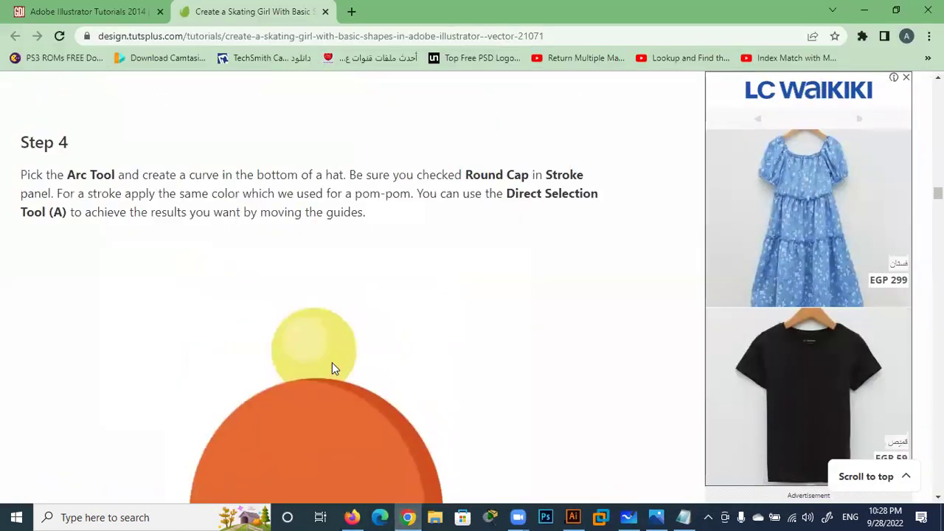
pyautogui.scroll(-4, 332, 362)
pyautogui.scroll(4, 332, 363)
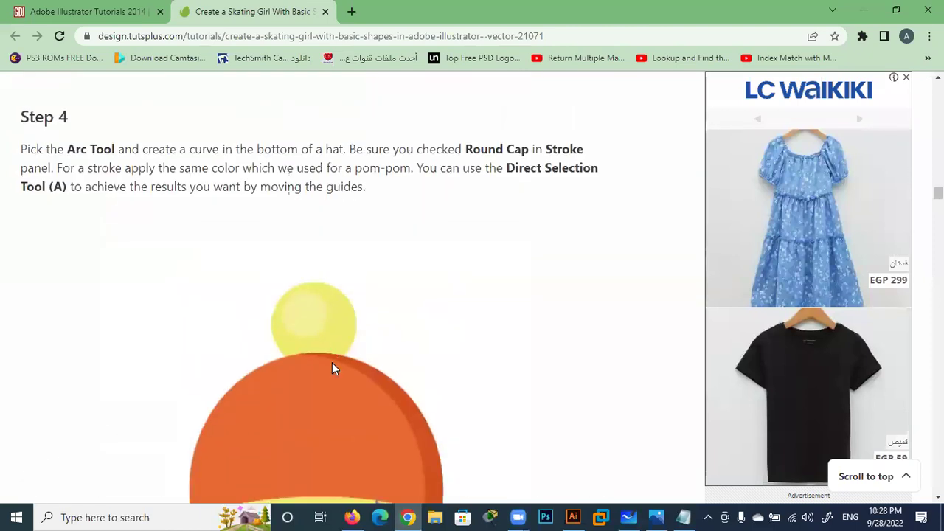
pyautogui.scroll(-3, 333, 363)
pyautogui.scroll(-3, 332, 363)
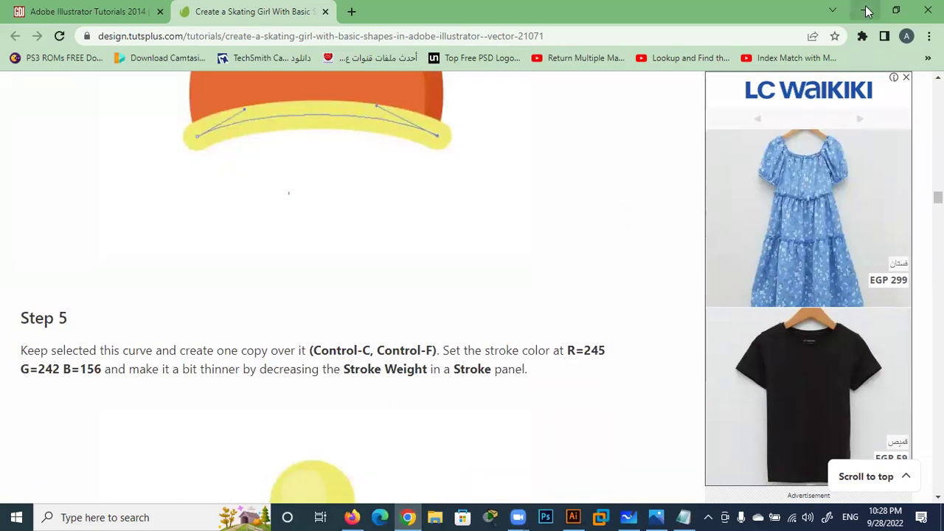
pyautogui.click(868, 10)
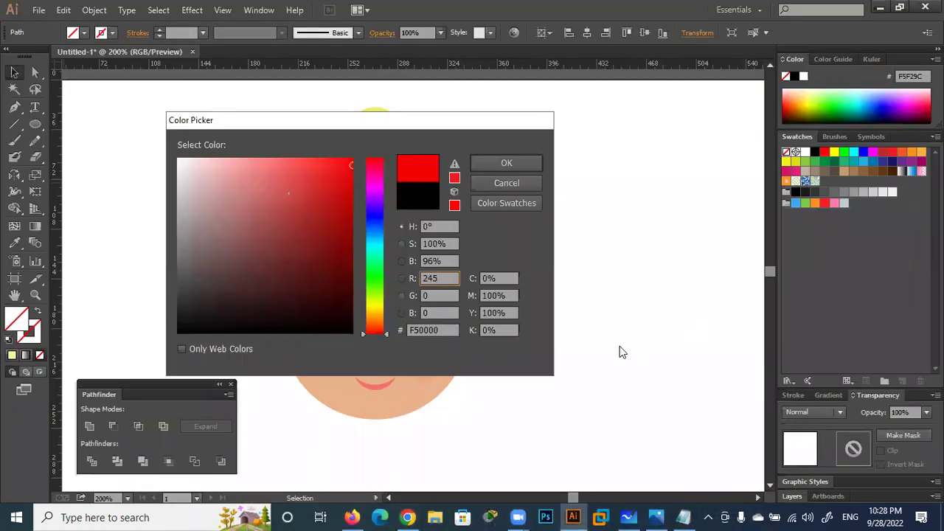
# Finish the colour with green 242 and blue 156, apply it, then undo it.
pyautogui.click(445, 294)
pyautogui.write('242')
pyautogui.press('Tab')
pyautogui.write('1')
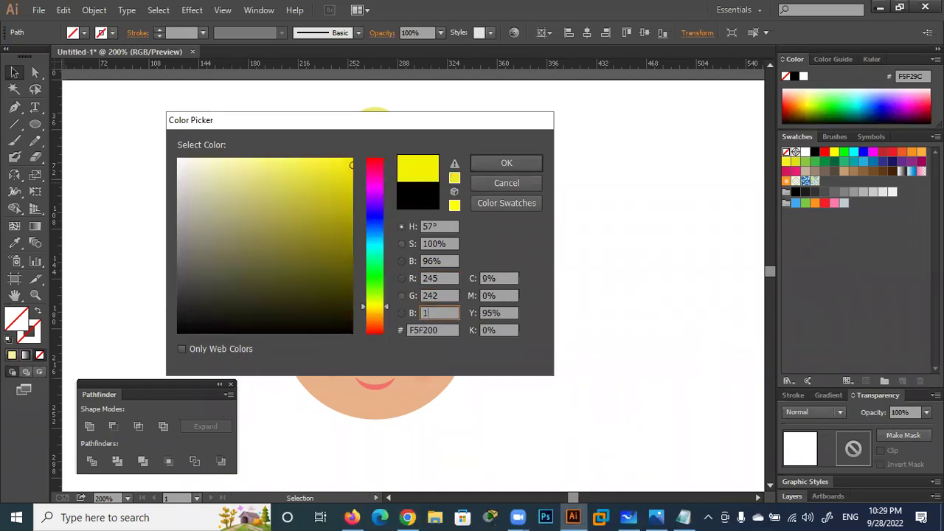
pyautogui.press('Tab')
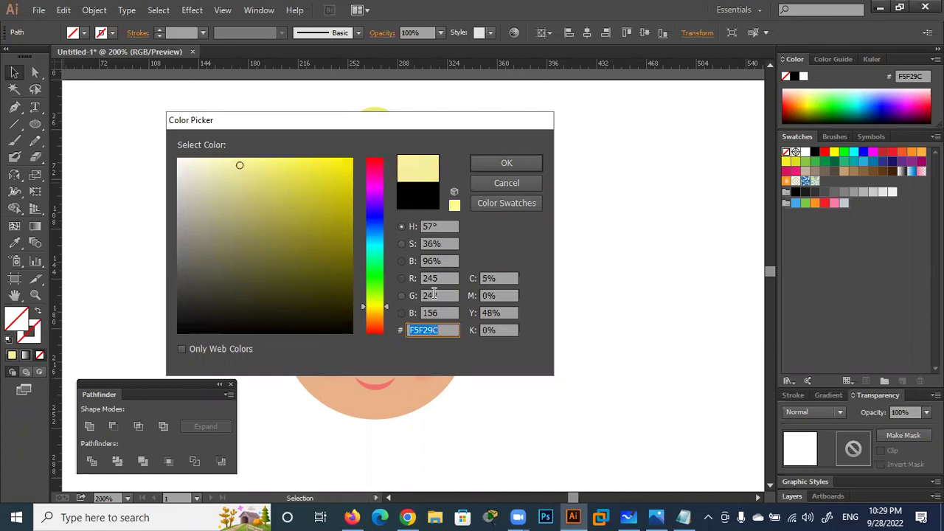
pyautogui.click(491, 163)
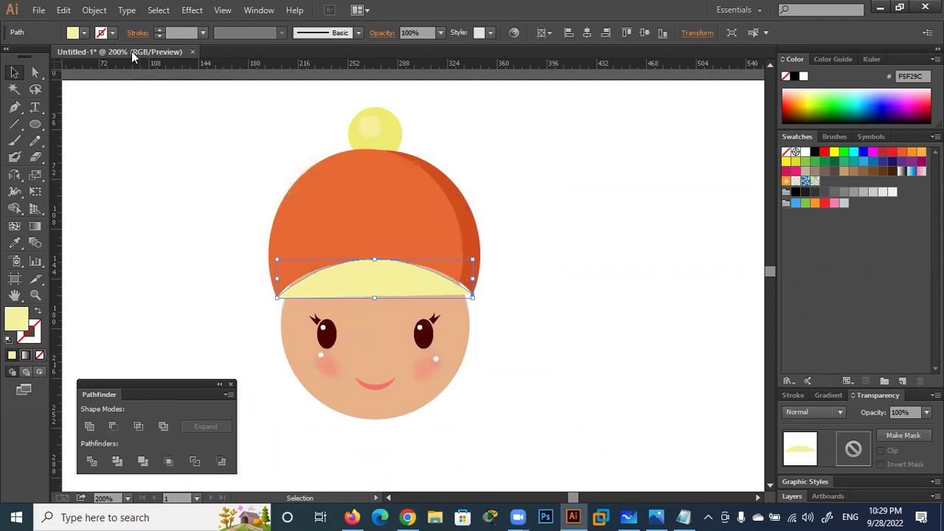
pyautogui.press('/')
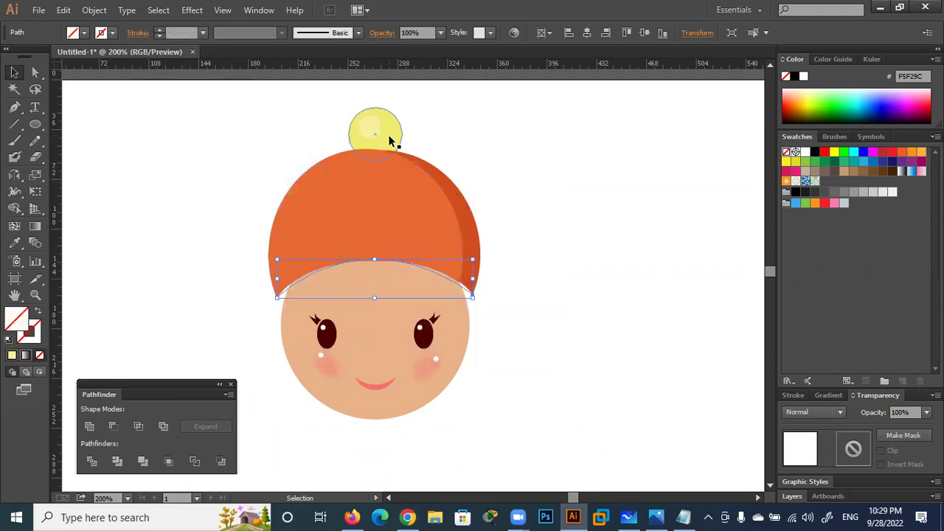
# Inspect the yellow pom-pom's fill and stroke colour values without changing them.
pyautogui.click(391, 140)
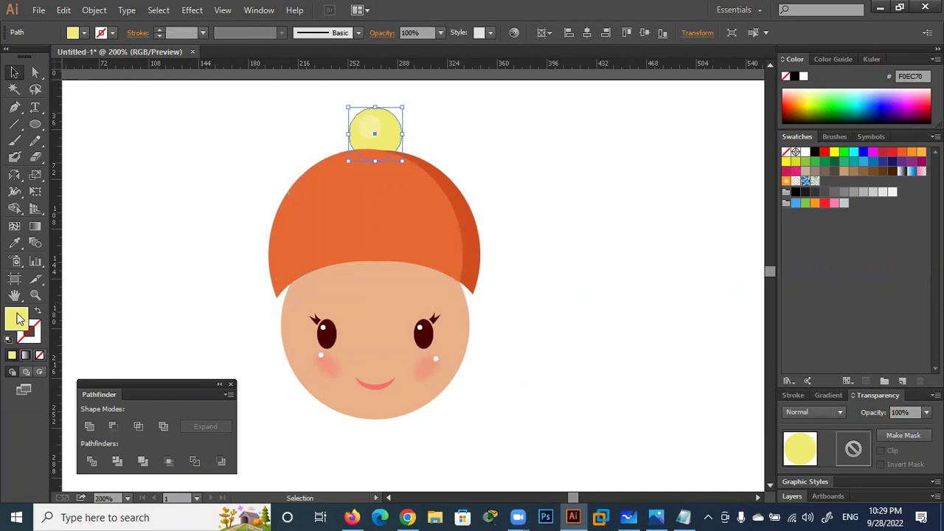
pyautogui.doubleClick(19, 319)
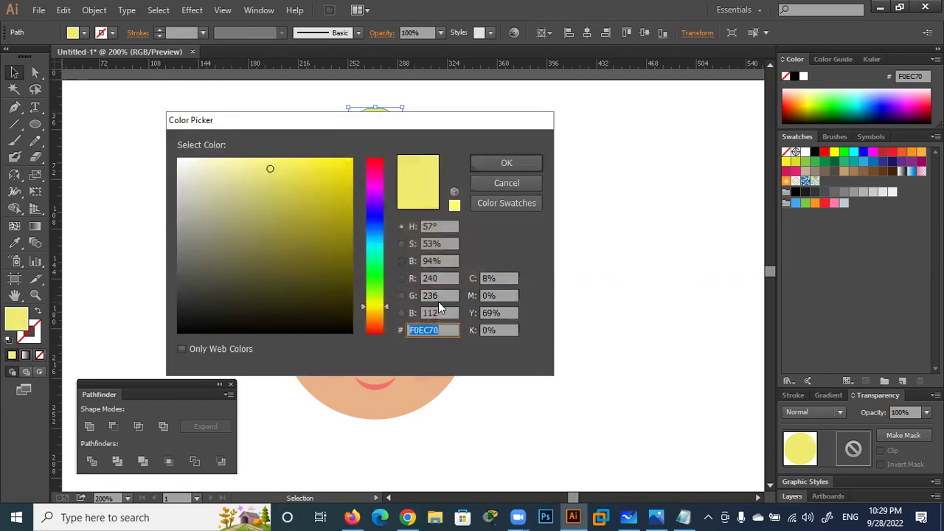
pyautogui.click(533, 181)
pyautogui.doubleClick(30, 336)
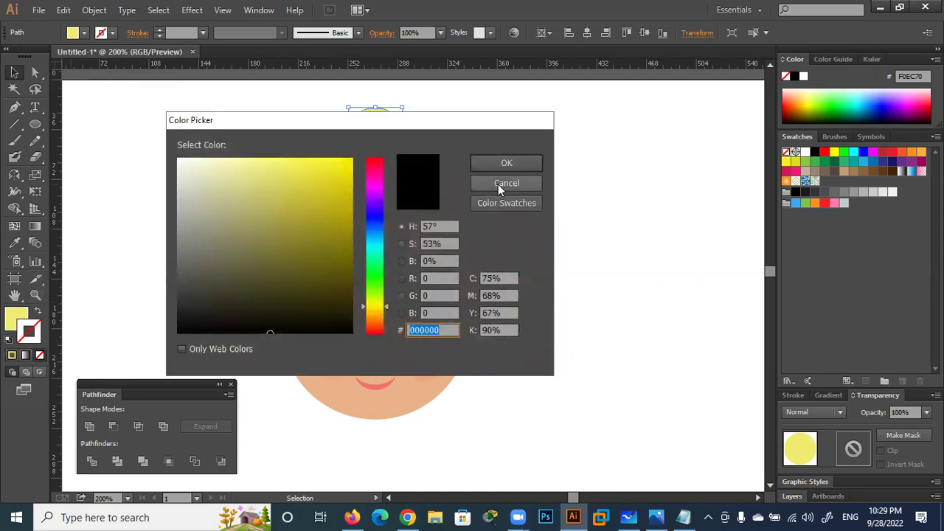
pyautogui.click(499, 185)
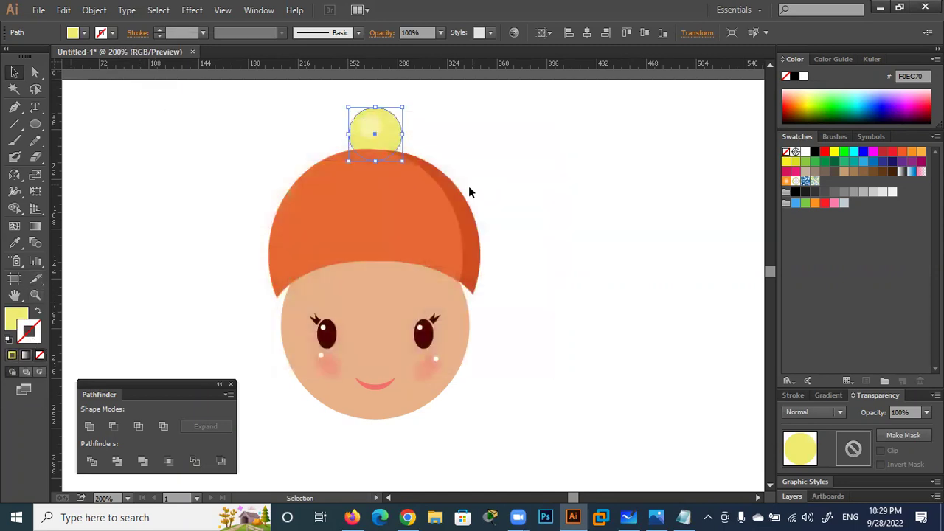
# Set the brim line's stroke colour to R 240, G 236, B 112.
pyautogui.click(285, 293)
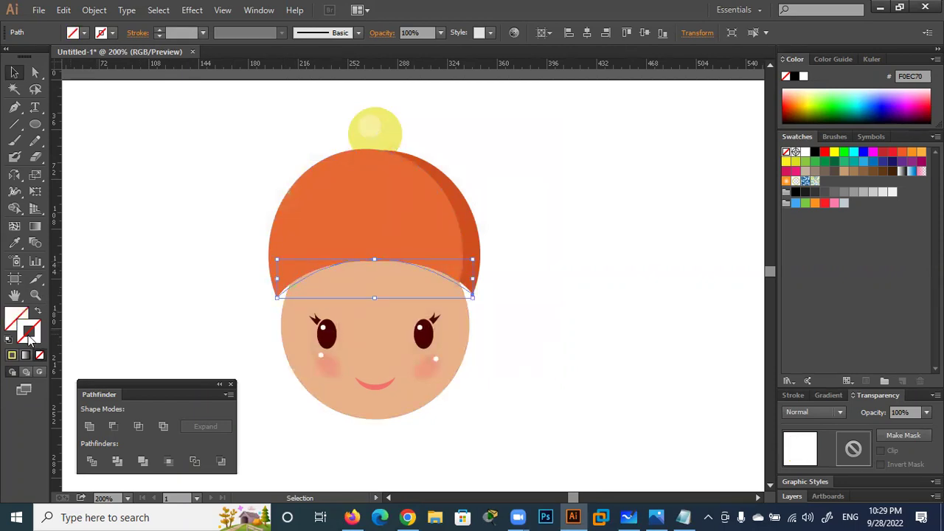
pyautogui.doubleClick(30, 334)
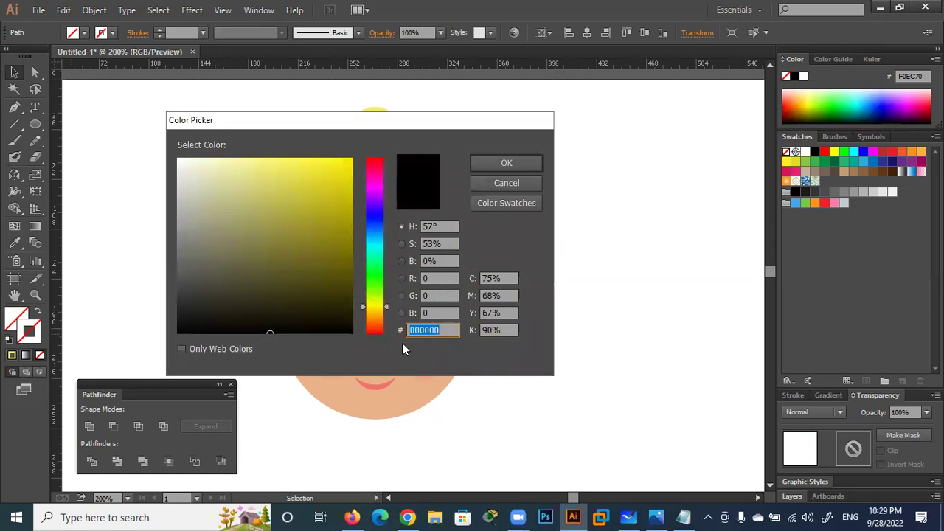
pyautogui.click(443, 277)
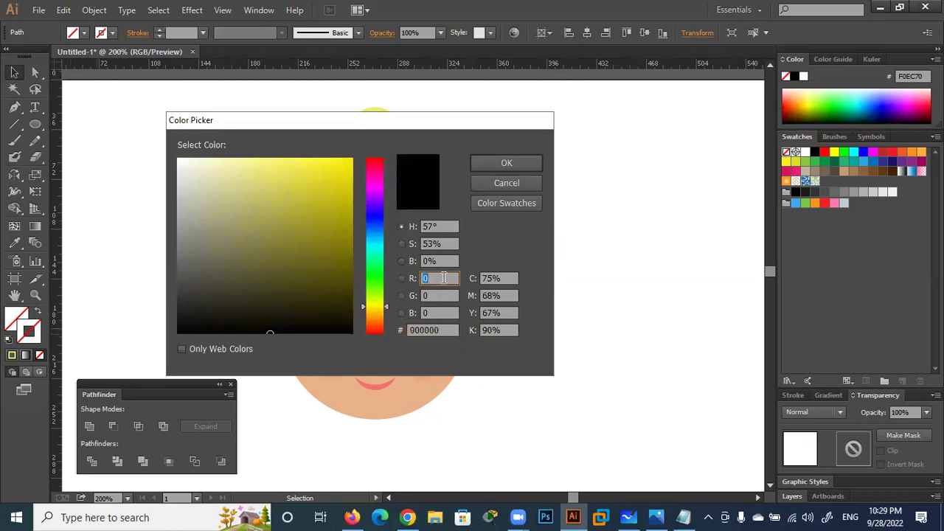
pyautogui.write('24')
pyautogui.press('Tab')
pyautogui.write('236')
pyautogui.press('Tab')
pyautogui.write('112')
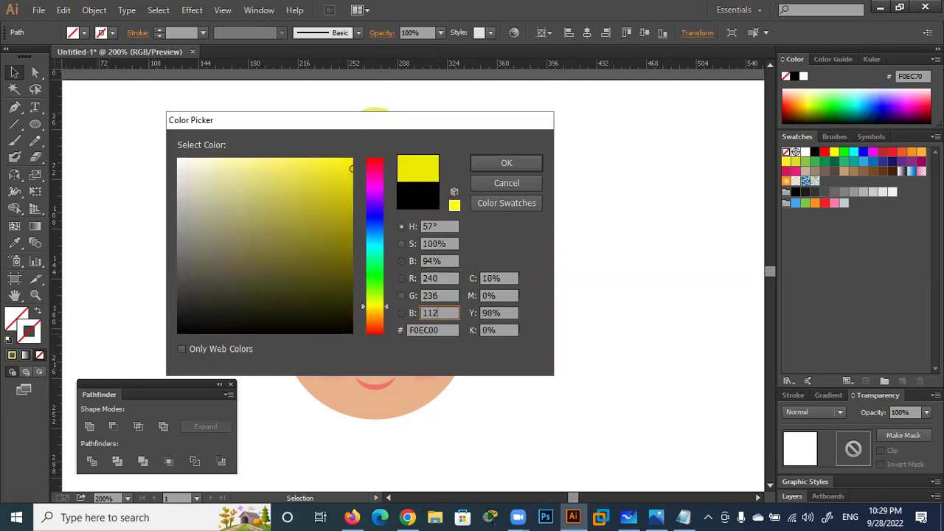
pyautogui.press('Tab')
# Apply the yellow stroke, thicken the brim to 22 pt and give it round caps.
pyautogui.press('Return')
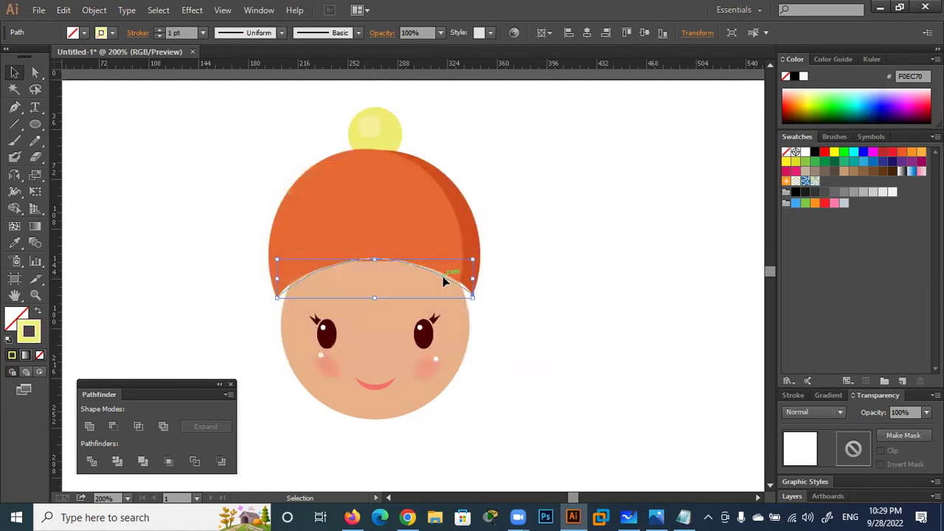
pyautogui.click(160, 29)
pyautogui.click(162, 29)
pyautogui.click(161, 29)
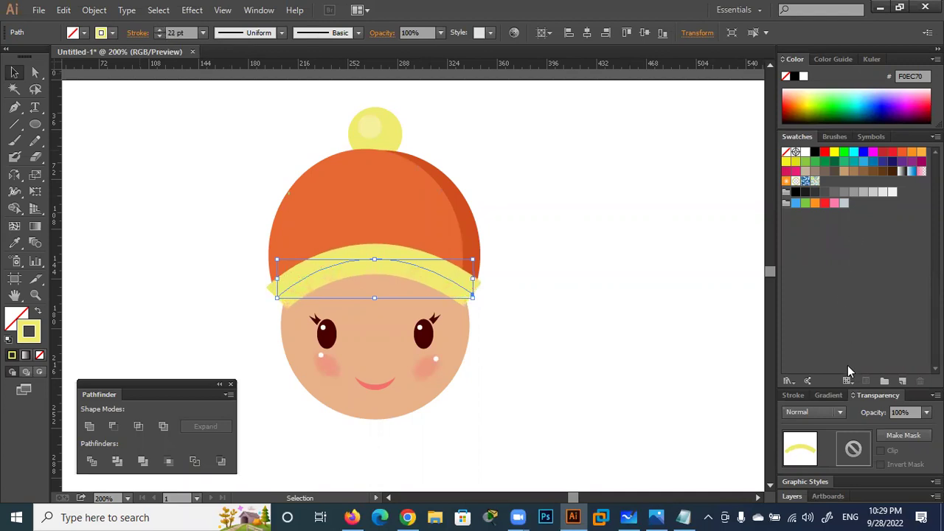
pyautogui.click(795, 395)
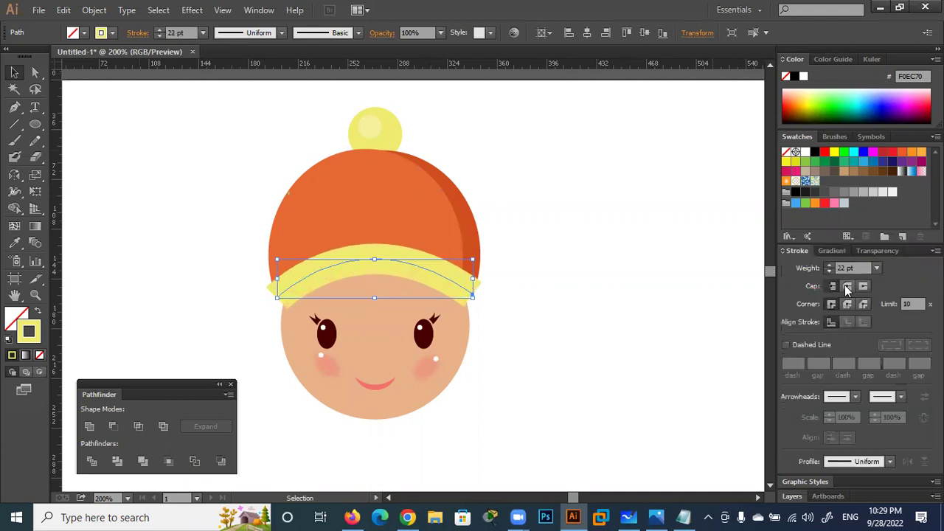
pyautogui.click(847, 288)
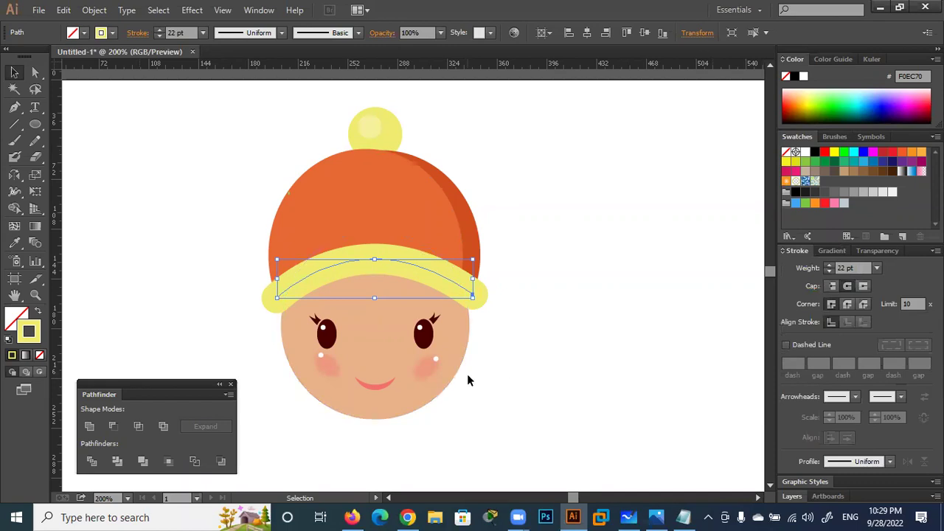
# Select the dome, brim and pom-pom together, widen the hat and reposition it over the head.
pyautogui.click(155, 190)
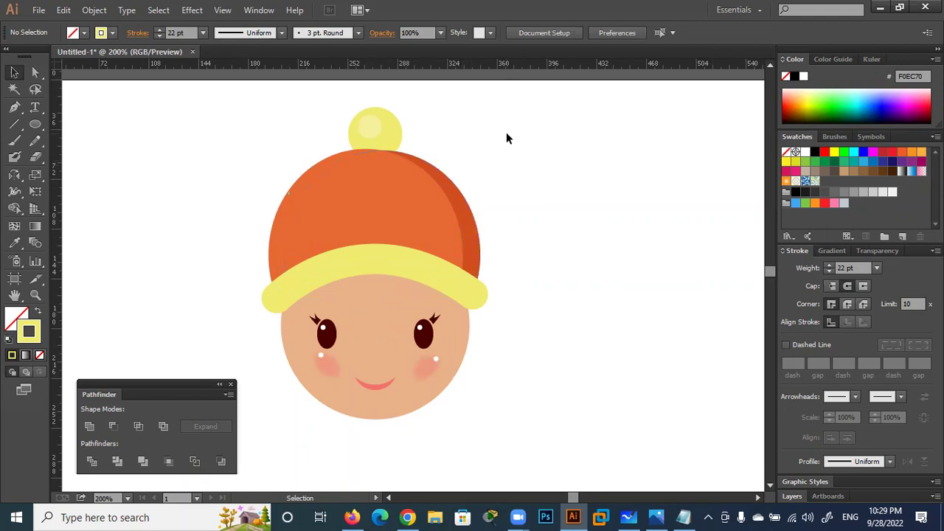
pyautogui.click(472, 297)
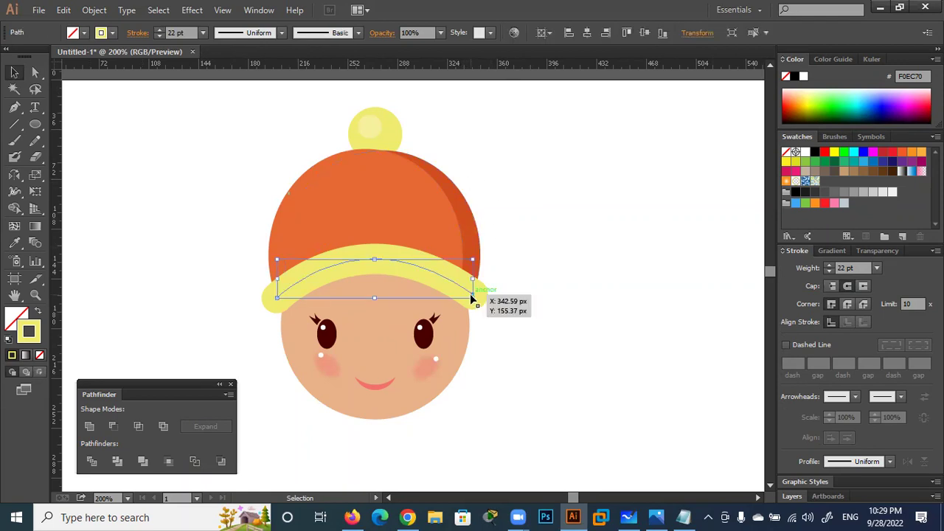
pyautogui.keyDown('shift'); pyautogui.click(466, 228); pyautogui.keyUp('shift')
pyautogui.keyDown('shift'); pyautogui.click(377, 133); pyautogui.keyUp('shift')
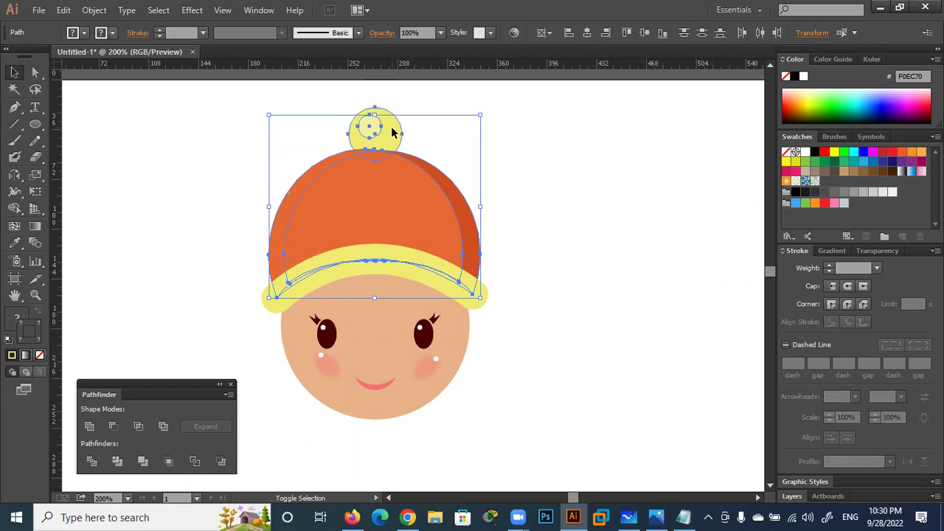
pyautogui.moveTo(483, 205); pyautogui.dragTo(494, 209)
pyautogui.moveTo(446, 228); pyautogui.dragTo(439, 228)
pyautogui.moveTo(487, 202); pyautogui.dragTo(494, 203)
pyautogui.moveTo(442, 226); pyautogui.dragTo(438, 227)
pyautogui.click(557, 330)
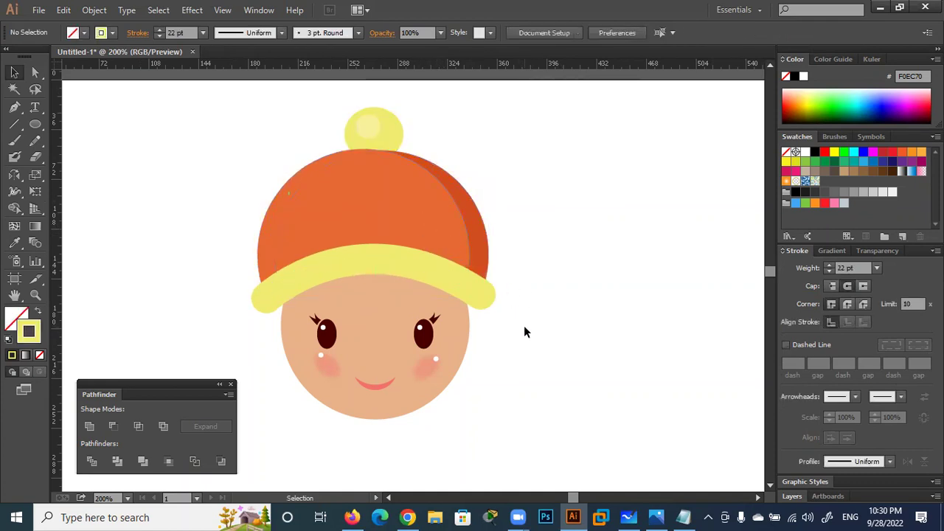
pyautogui.scroll(-1, 525, 332)
pyautogui.scroll(-2, 525, 332)
pyautogui.scroll(-2, 525, 332)
pyautogui.scroll(-1, 525, 332)
pyautogui.scroll(2, 523, 332)
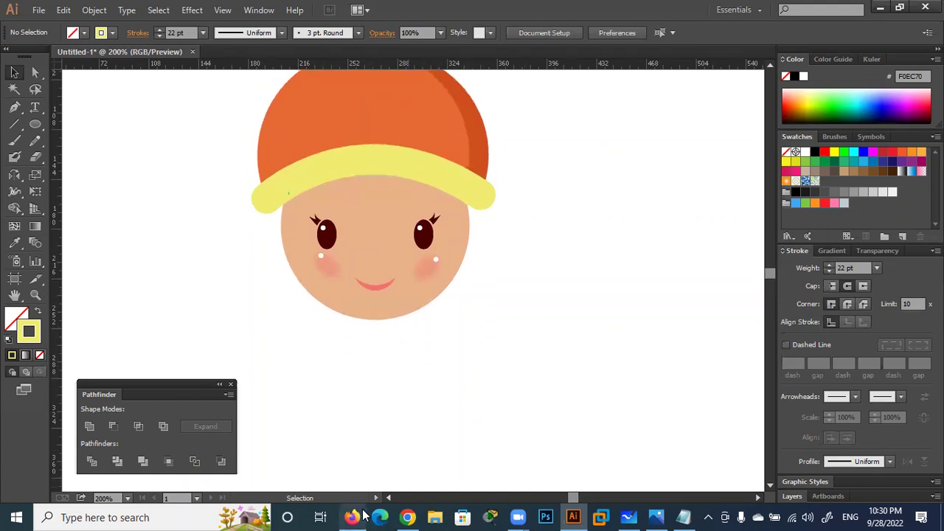
# Read the tutorial's Steps 5–6 on the brim copy and placing the hat on the head.
pyautogui.moveTo(407, 517)
pyautogui.click(407, 452)
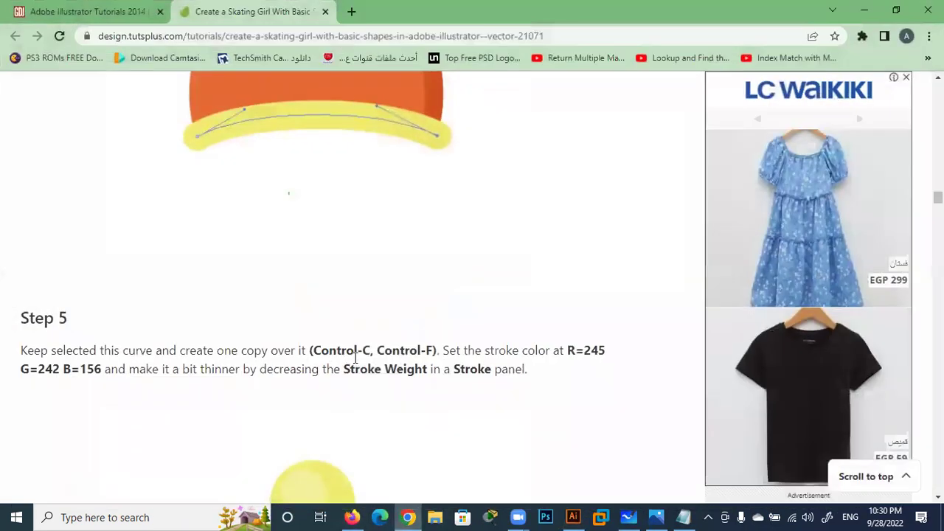
pyautogui.scroll(-5, 355, 357)
pyautogui.scroll(1, 355, 358)
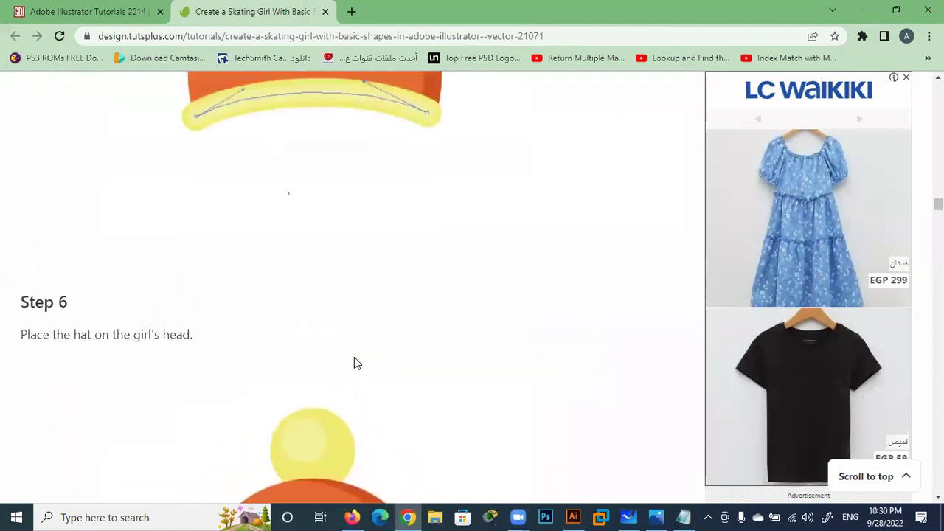
pyautogui.scroll(2, 355, 357)
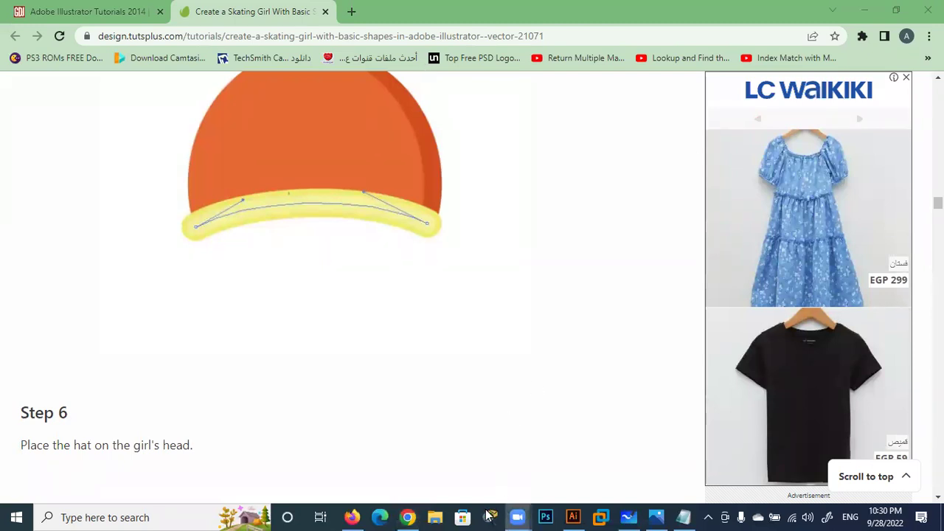
pyautogui.click(574, 515)
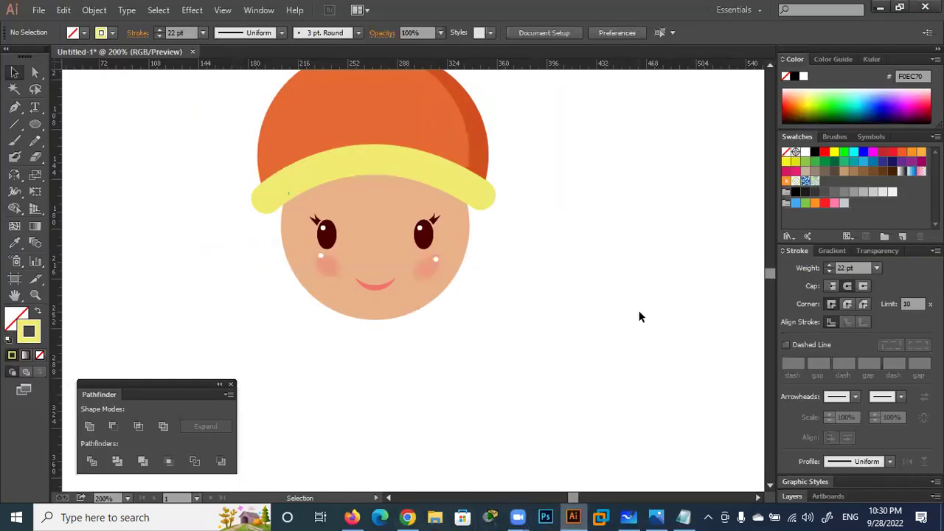
# Give the brim round caps, then copy it and paste a duplicate.
pyautogui.click(846, 285)
pyautogui.click(484, 199)
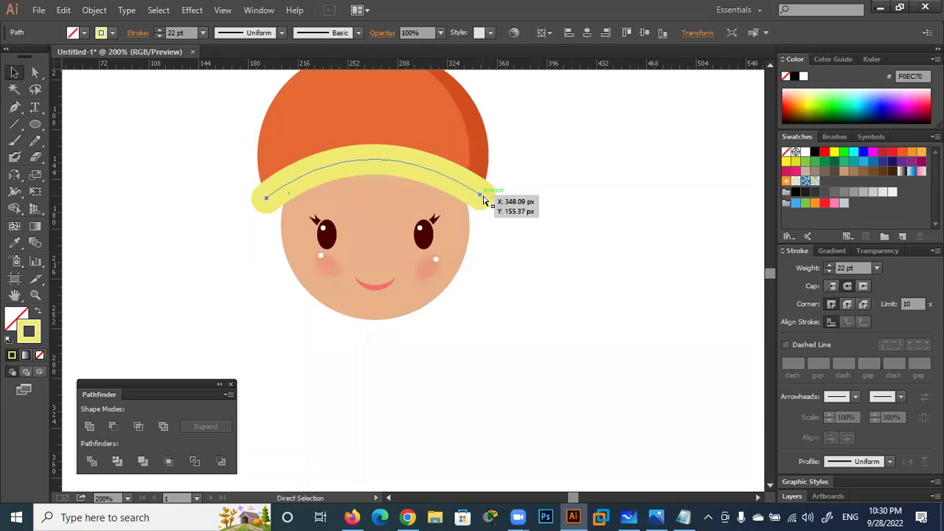
pyautogui.press('a')
pyautogui.hotkey('ctrl', 'c')
pyautogui.hotkey('ctrl', 'v')
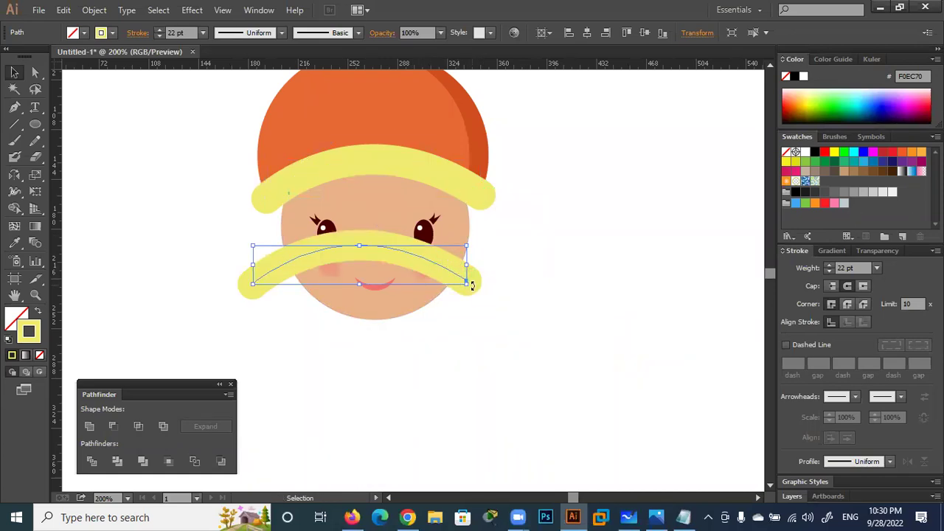
# Locate the pasted brim copy and check the pom-pom's colour values.
pyautogui.click(588, 296)
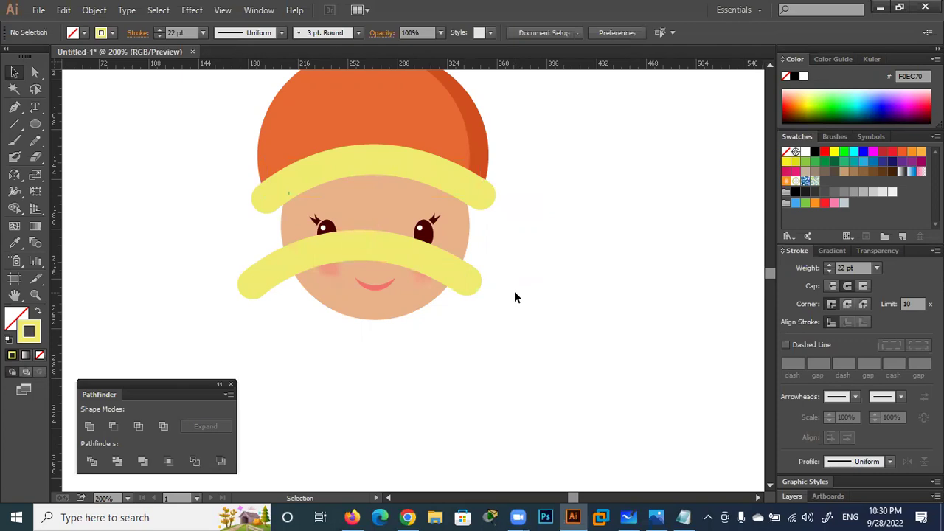
pyautogui.click(469, 281)
pyautogui.scroll(3, 468, 280)
pyautogui.scroll(2, 428, 214)
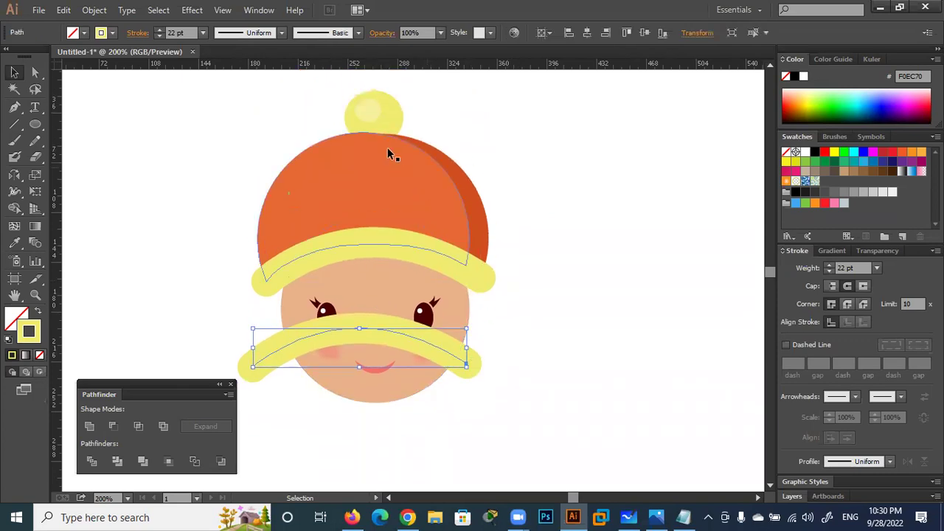
pyautogui.click(368, 108)
pyautogui.doubleClick(23, 315)
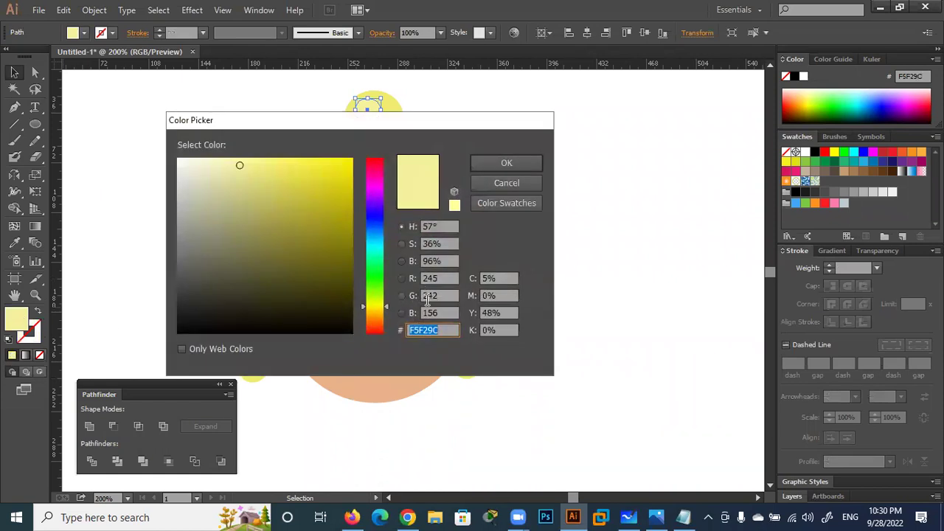
pyautogui.click(515, 187)
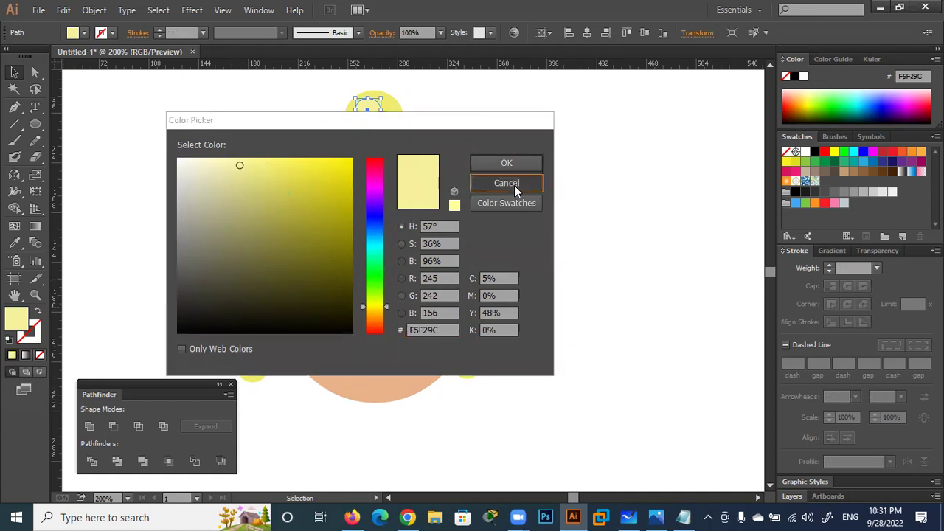
# Give the brim copy a lighter F5F29C stroke (R 245, G 242, B 156) and drag it up to the brim.
pyautogui.click(409, 336)
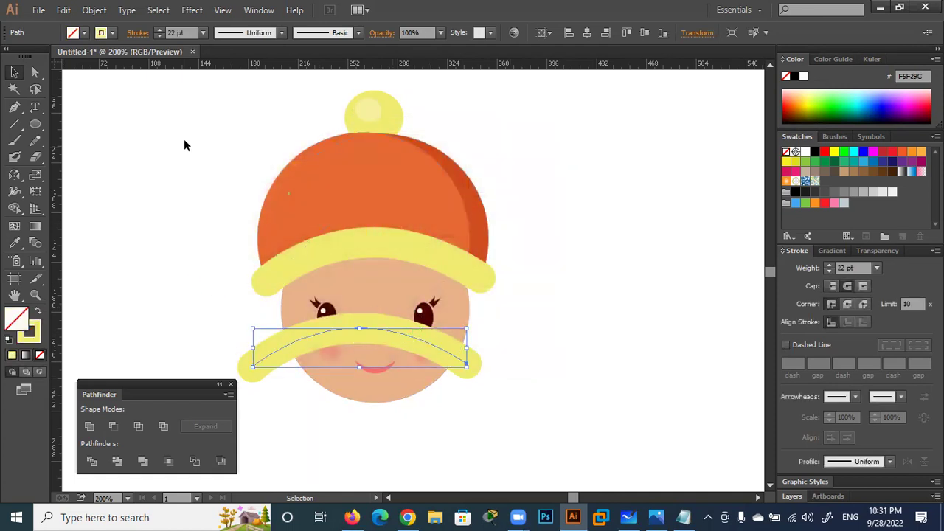
pyautogui.click(35, 334)
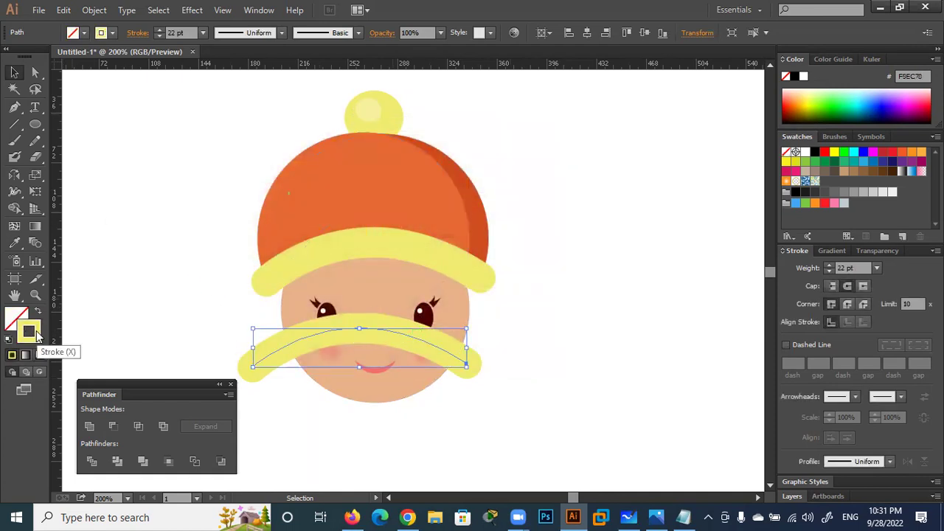
pyautogui.doubleClick(37, 334)
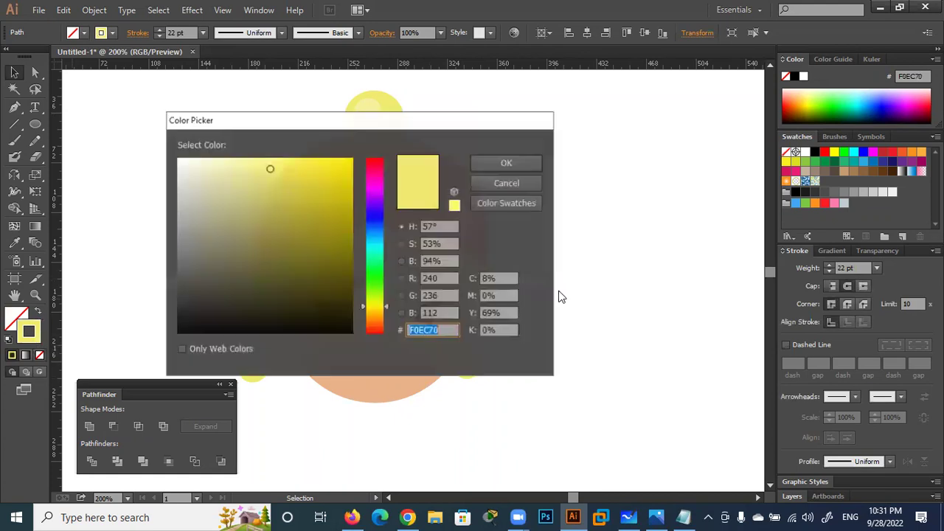
pyautogui.doubleClick(445, 278)
pyautogui.write('24')
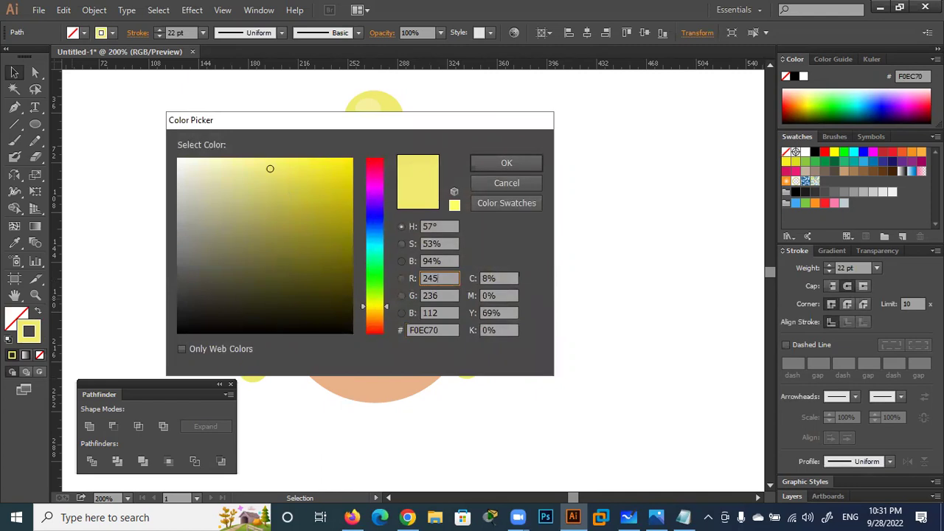
pyautogui.press('Tab')
pyautogui.write('242')
pyautogui.press('Tab')
pyautogui.write('1')
pyautogui.press('Tab')
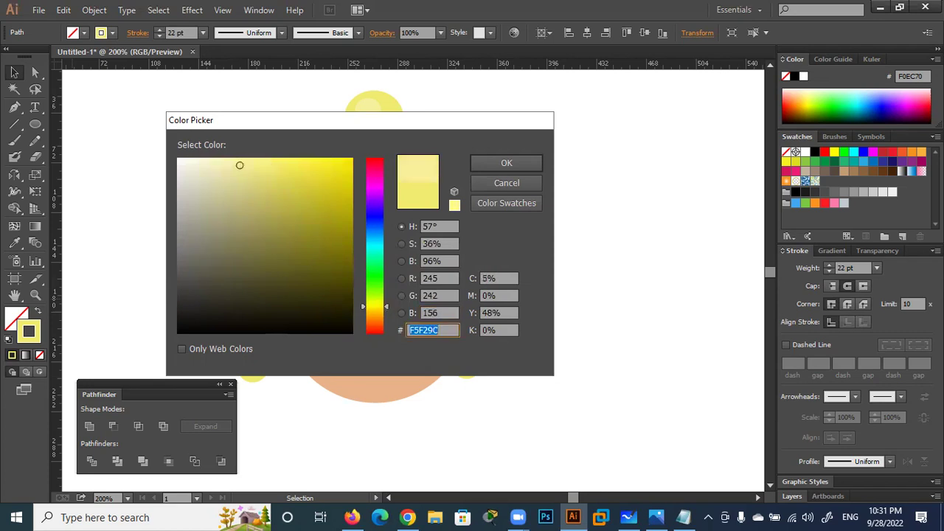
pyautogui.click(484, 161)
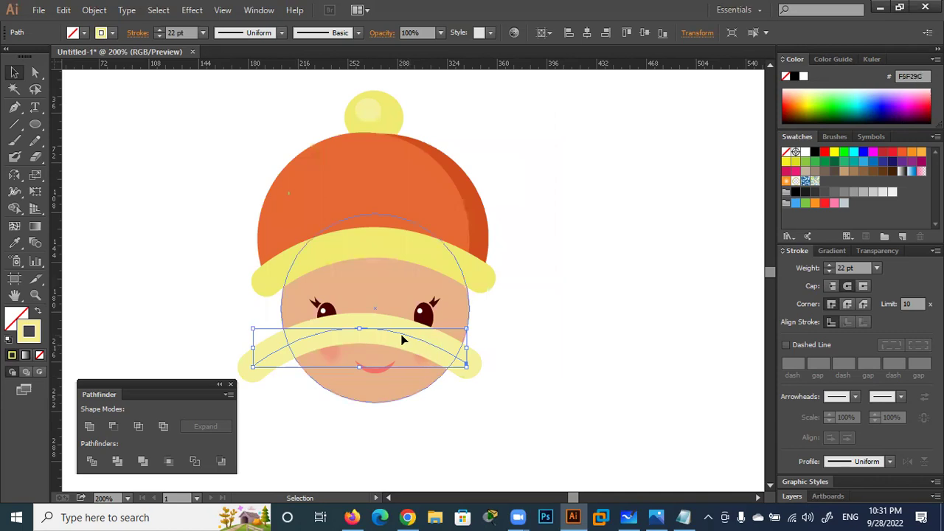
pyautogui.moveTo(405, 340); pyautogui.dragTo(423, 252)
# Nudge the lighter copy onto the brim and thin its stroke to 13 pt as a highlight.
pyautogui.press('Down')
pyautogui.press('Down')
pyautogui.press('Left')
pyautogui.press('Down')
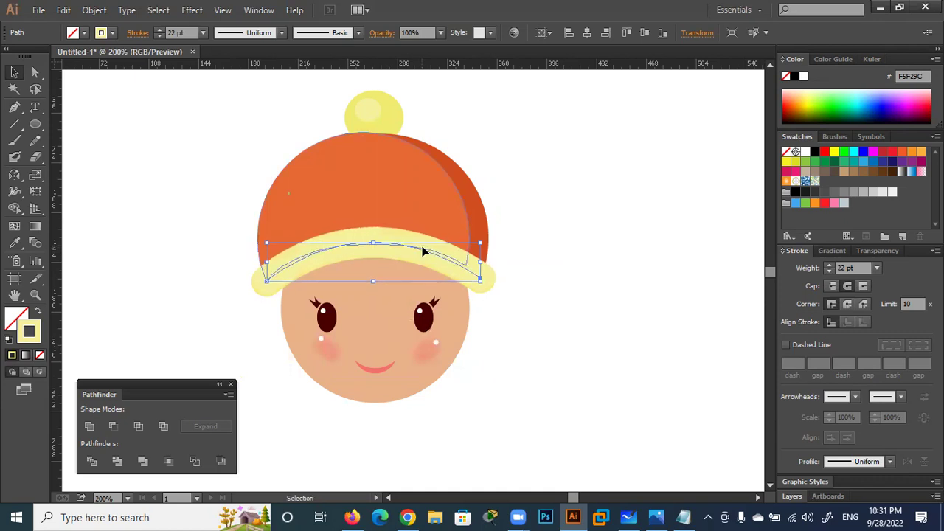
pyautogui.click(160, 36)
pyautogui.write('11')
pyautogui.click(534, 299)
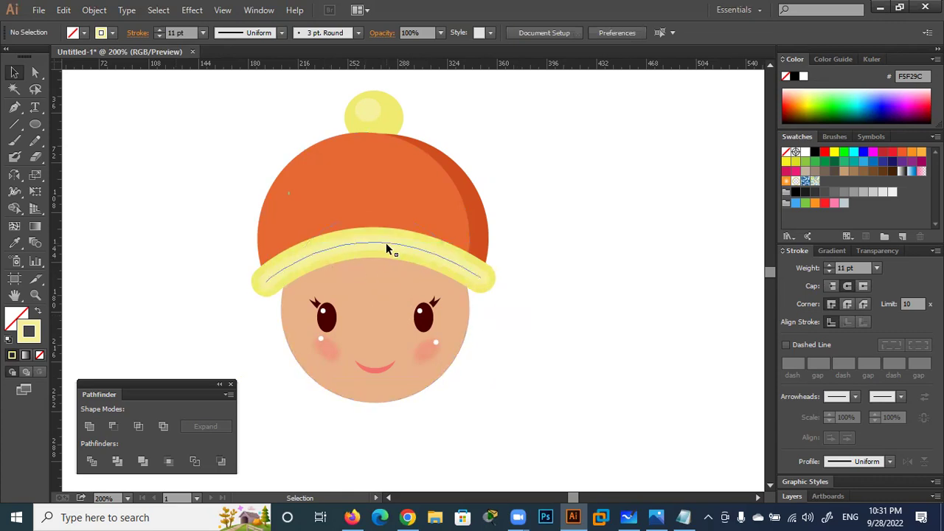
pyautogui.click(480, 281)
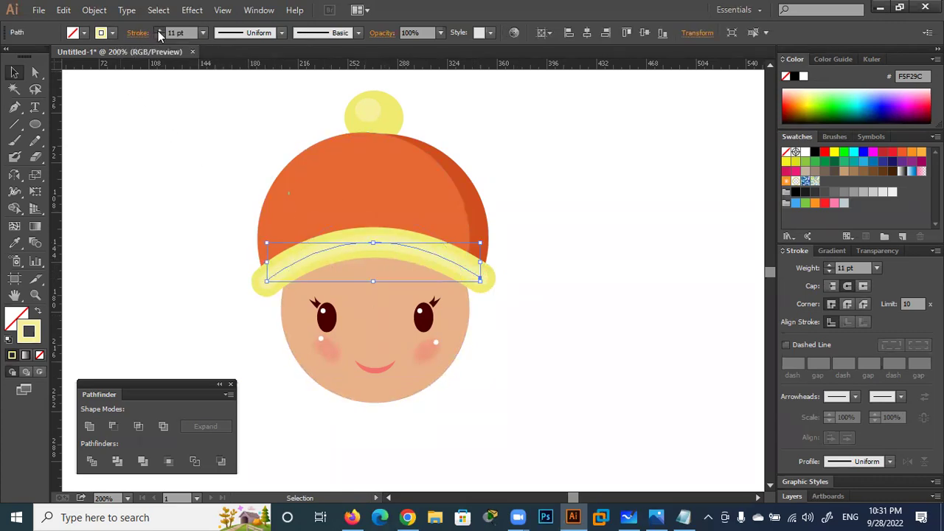
pyautogui.click(546, 350)
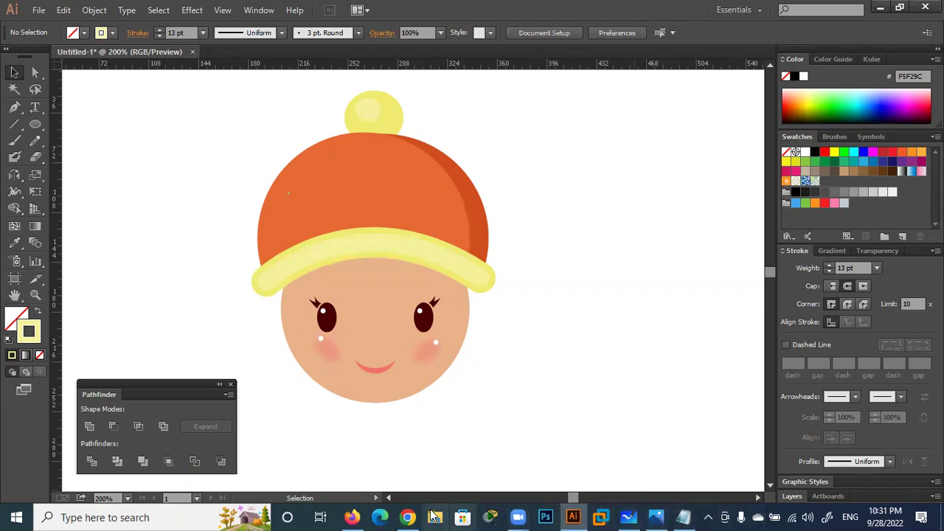
# Read Step 1 of the tutorial's '3. Create the Hair' on the teardrop-shaped hair brush.
pyautogui.moveTo(408, 517)
pyautogui.click(417, 380)
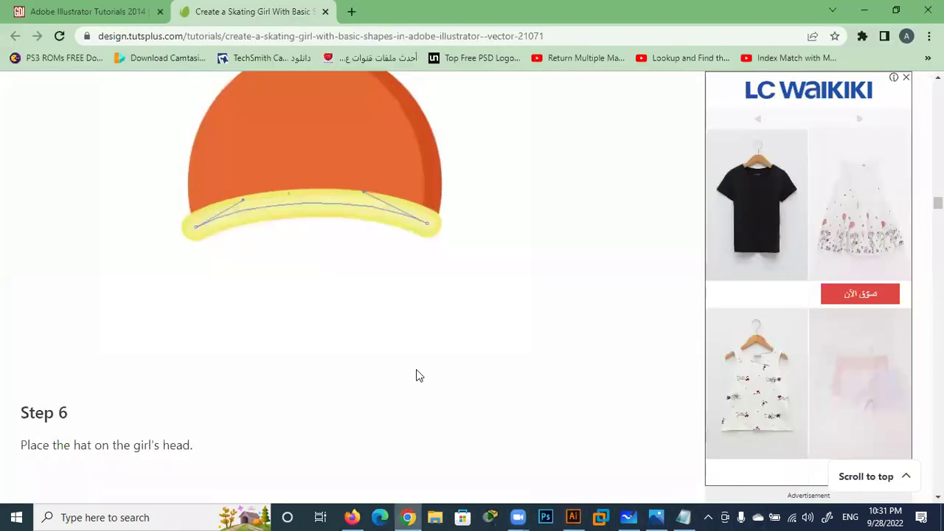
pyautogui.scroll(-3, 417, 377)
pyautogui.scroll(-3, 419, 377)
pyautogui.scroll(-2, 420, 376)
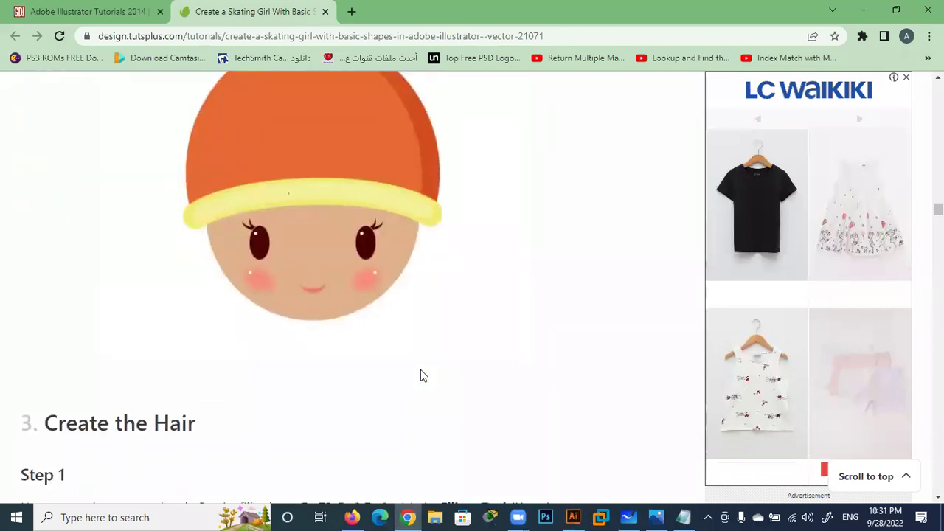
pyautogui.scroll(-2, 421, 377)
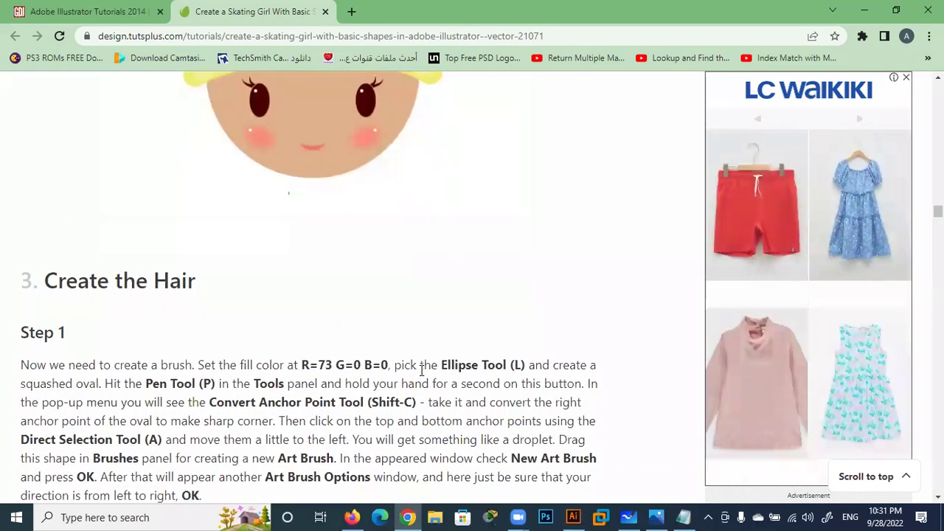
pyautogui.scroll(-2, 421, 377)
pyautogui.scroll(-5, 420, 377)
pyautogui.scroll(-2, 421, 377)
pyautogui.scroll(-3, 421, 377)
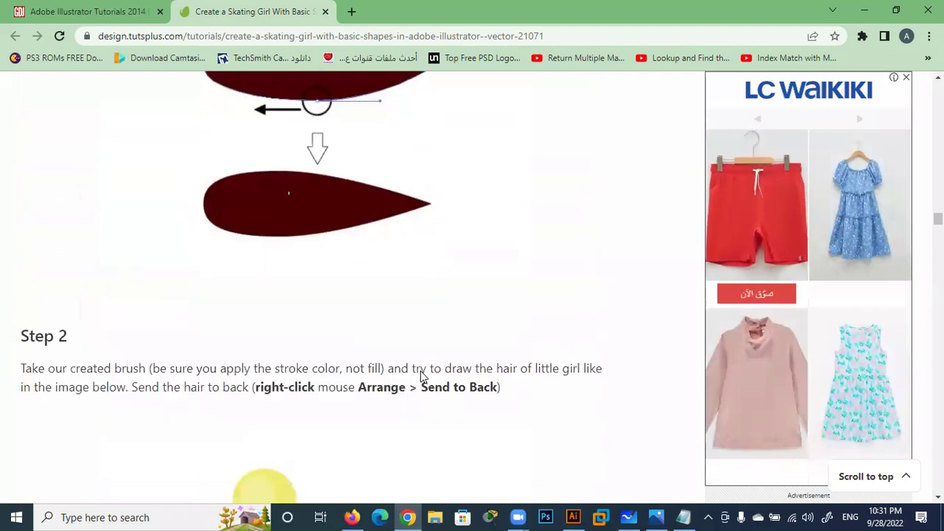
pyautogui.scroll(-4, 421, 371)
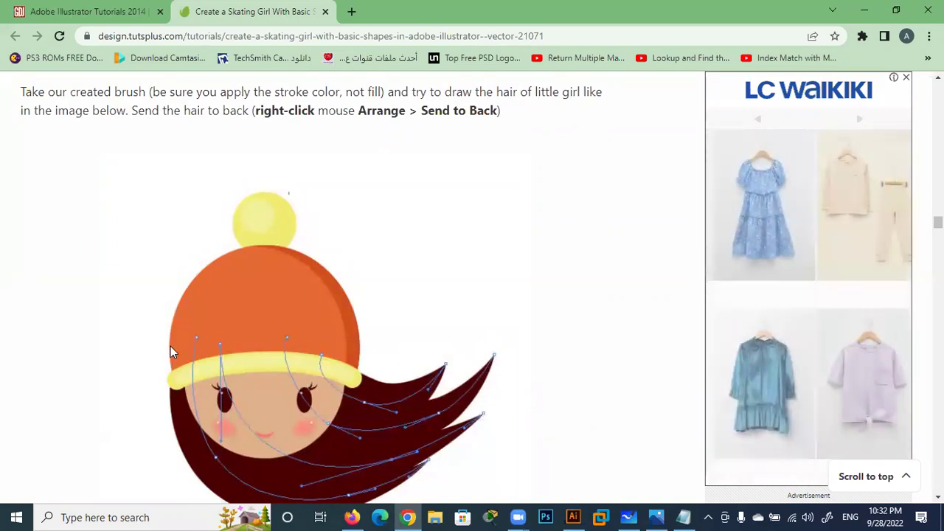
pyautogui.scroll(1, 329, 374)
pyautogui.scroll(5, 329, 375)
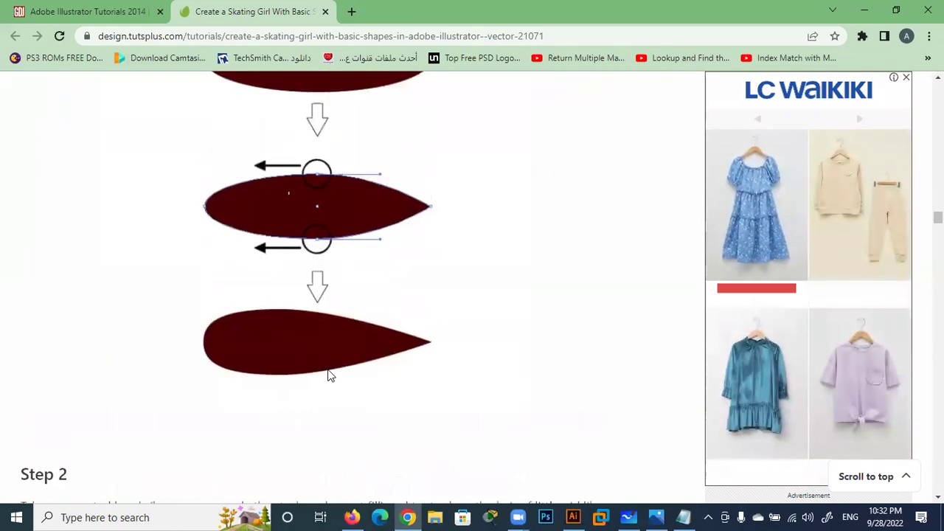
pyautogui.scroll(2, 329, 375)
pyautogui.scroll(2, 329, 375)
pyautogui.scroll(1, 329, 375)
pyautogui.scroll(-1, 327, 375)
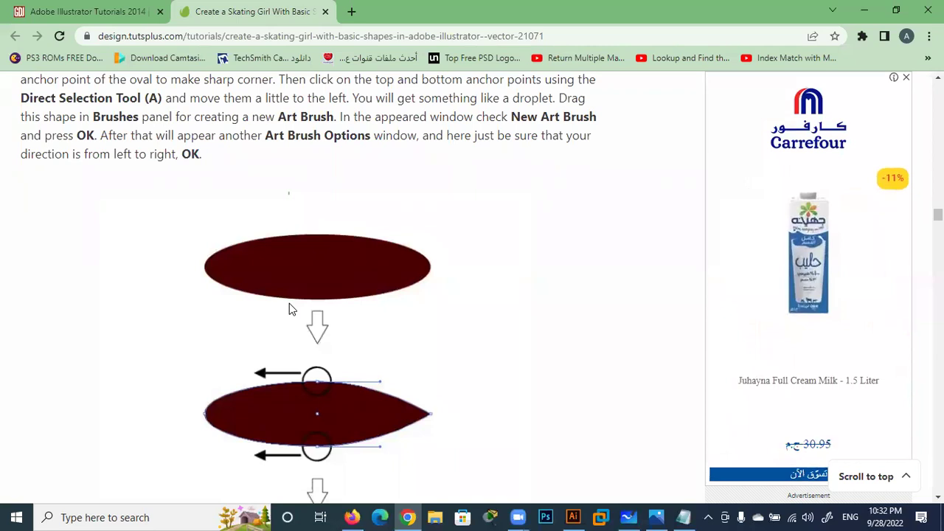
pyautogui.scroll(-4, 572, 441)
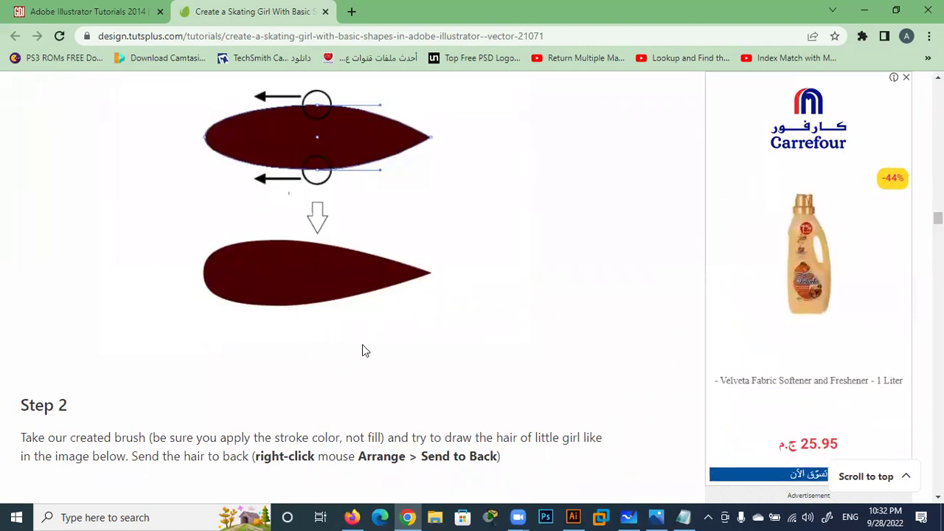
pyautogui.scroll(3, 336, 332)
pyautogui.scroll(3, 336, 336)
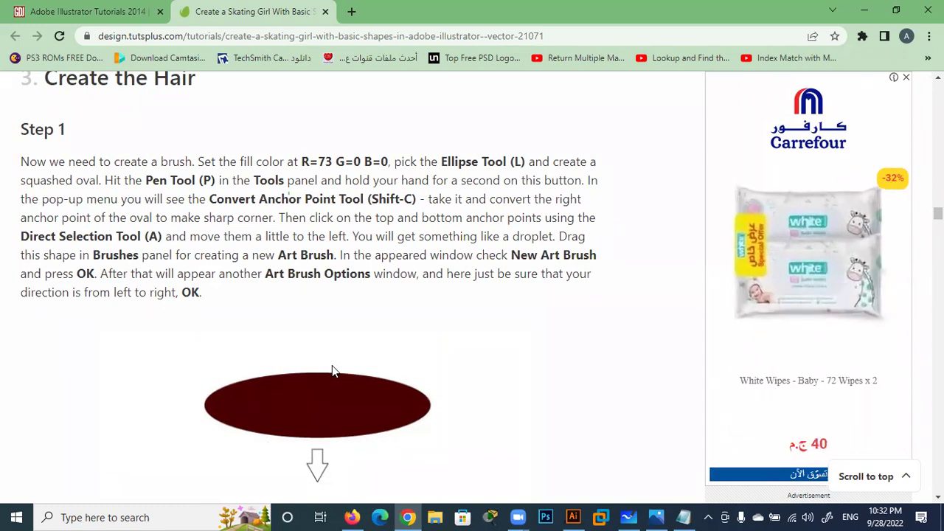
pyautogui.scroll(-2, 332, 371)
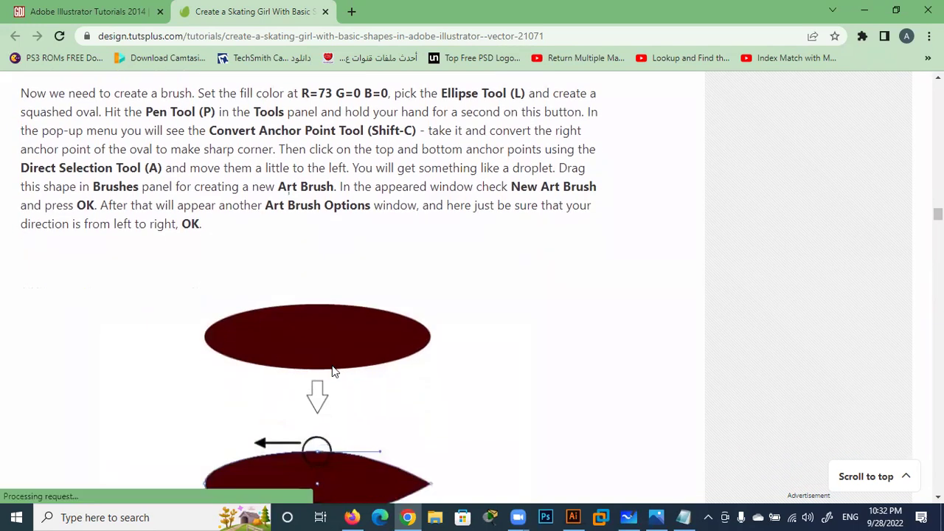
pyautogui.scroll(-1, 332, 365)
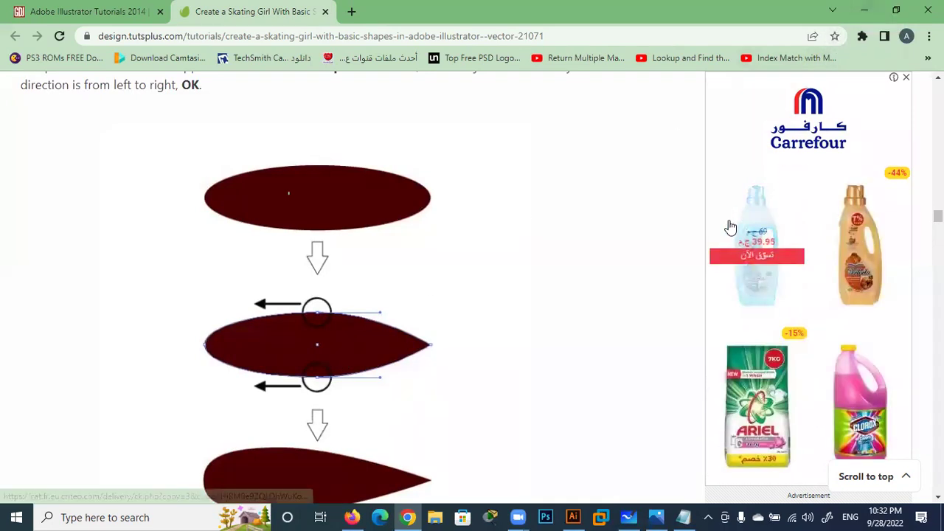
pyautogui.scroll(-1, 683, 205)
pyautogui.scroll(-1, 683, 205)
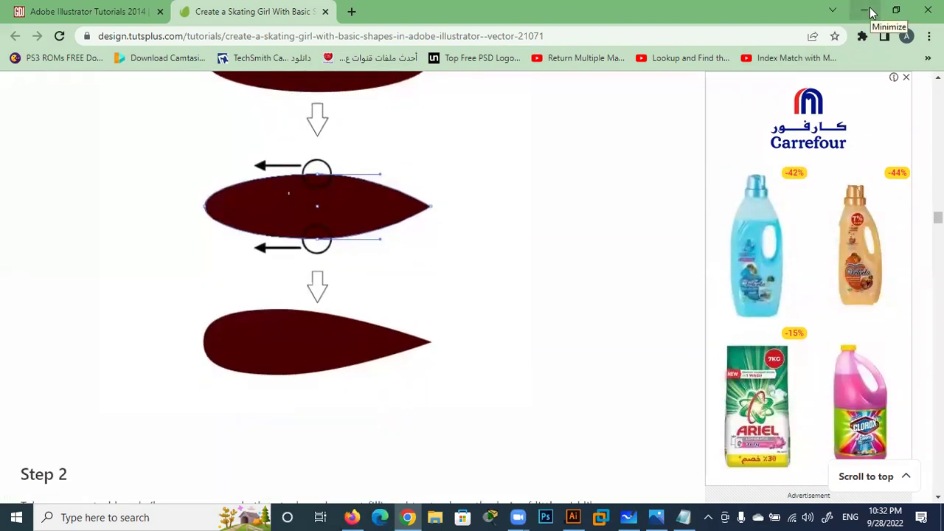
pyautogui.click(871, 12)
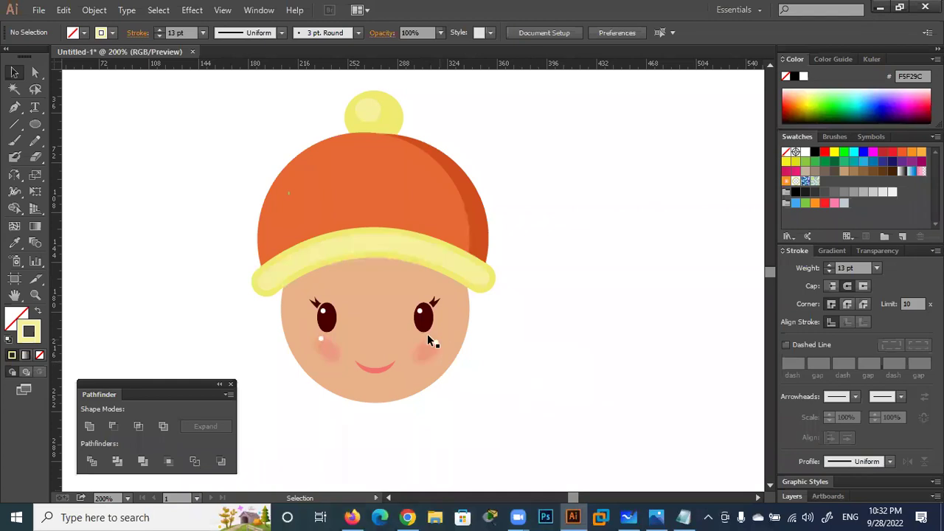
# Draw a squashed oval to the right of the face with the Ellipse Tool.
pyautogui.scroll(3, 416, 349)
pyautogui.hscroll(3, 415, 350)
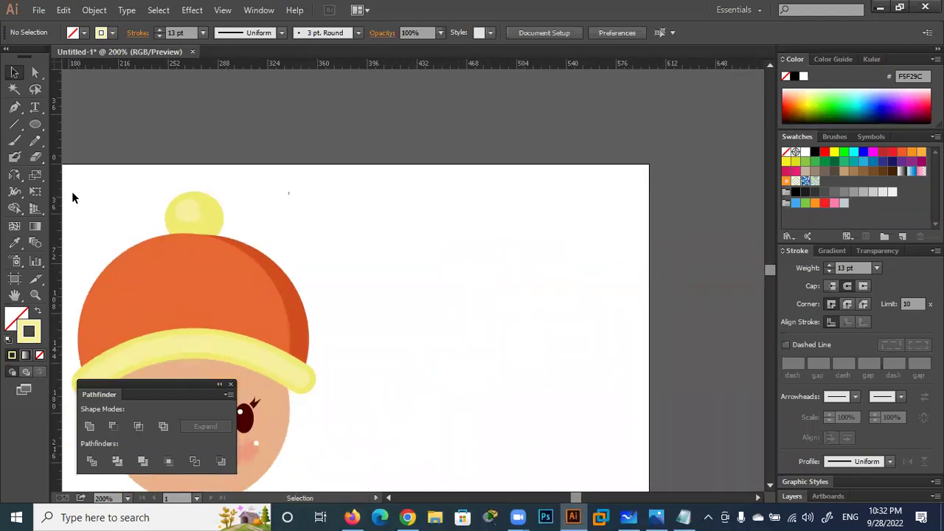
pyautogui.click(35, 125)
pyautogui.moveTo(578, 246)
pyautogui.mouseDown()
pyautogui.moveTo(431, 332)
pyautogui.moveTo(439, 308)
pyautogui.mouseUp()
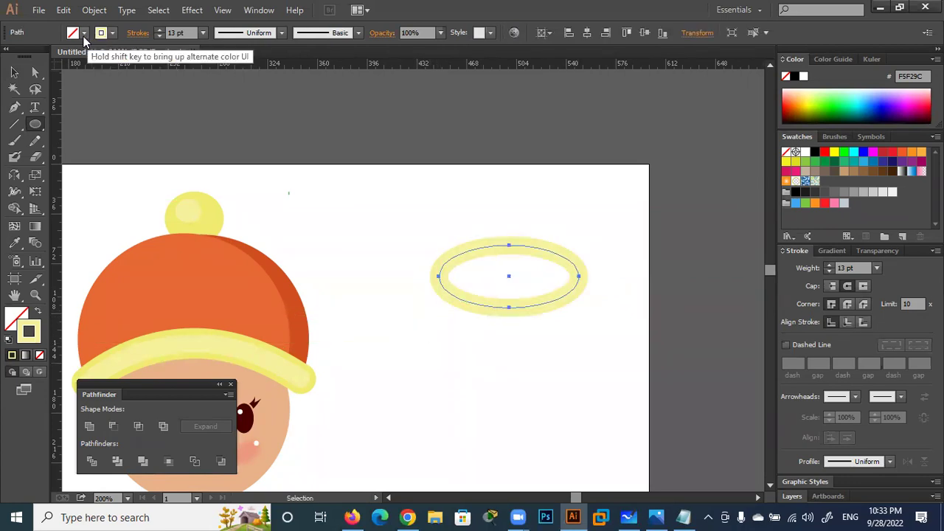
# Remove the oval's outline and sample the eye's dark brown-red as its fill.
pyautogui.click(158, 35)
pyautogui.click(158, 35)
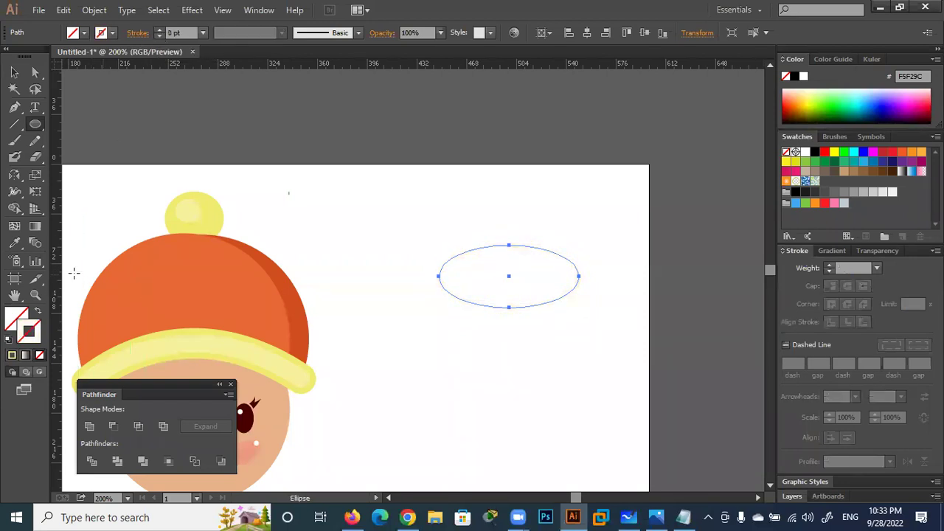
pyautogui.click(14, 243)
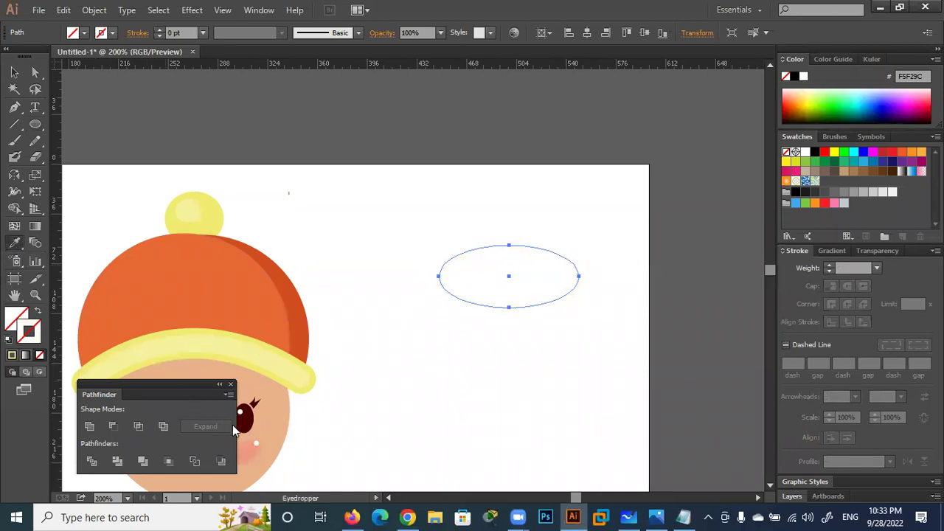
pyautogui.click(246, 418)
# Select the oval's top and bottom anchor points with Direct Selection.
pyautogui.click(35, 74)
pyautogui.click(509, 246)
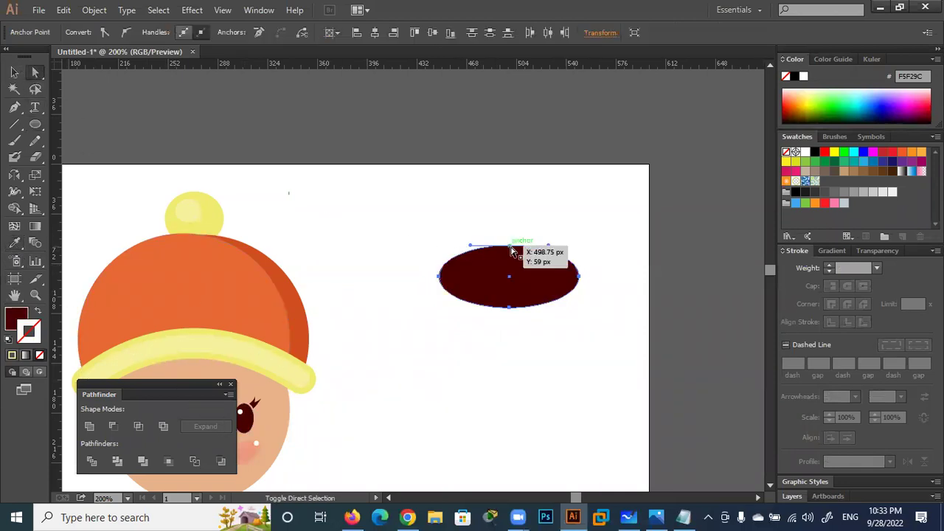
pyautogui.click(510, 307)
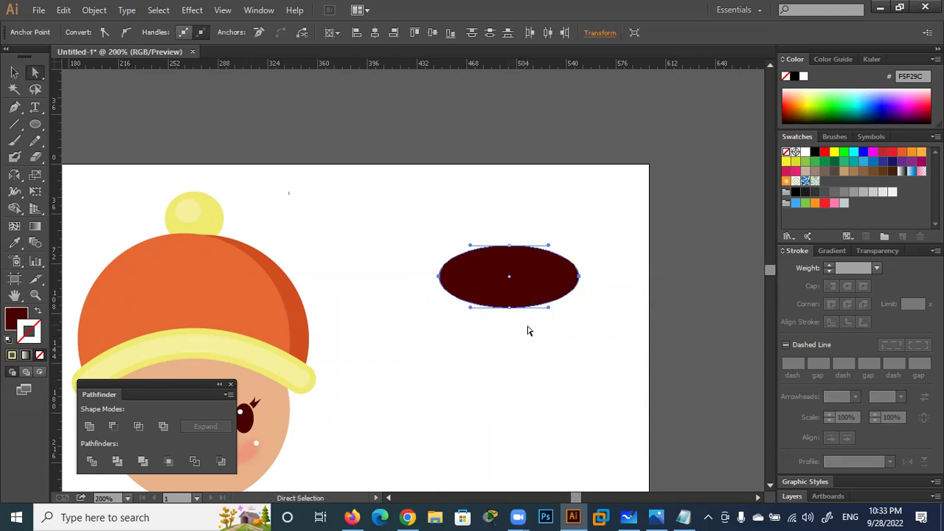
pyautogui.click(510, 248)
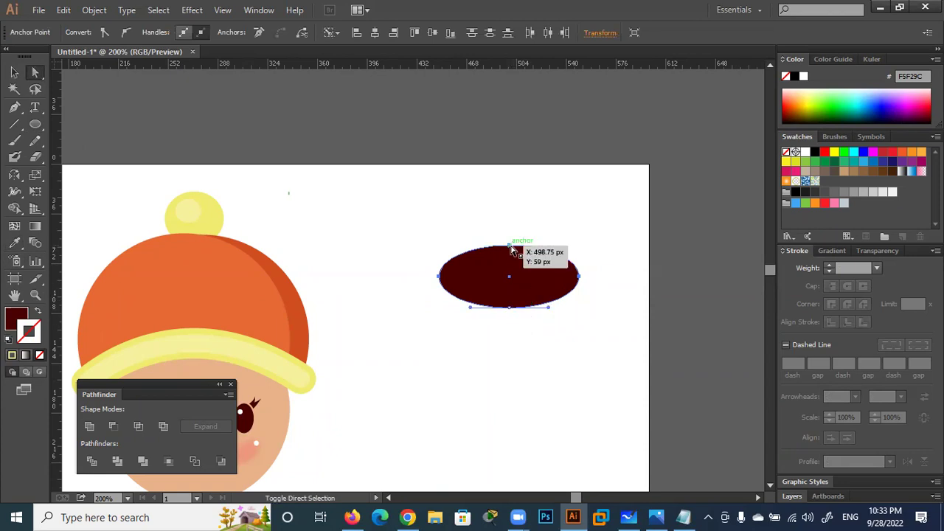
pyautogui.click(509, 308)
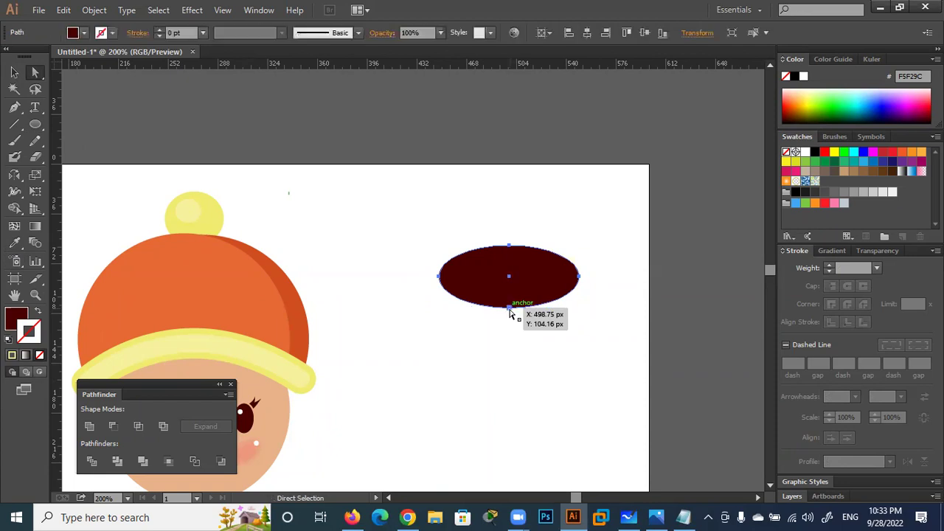